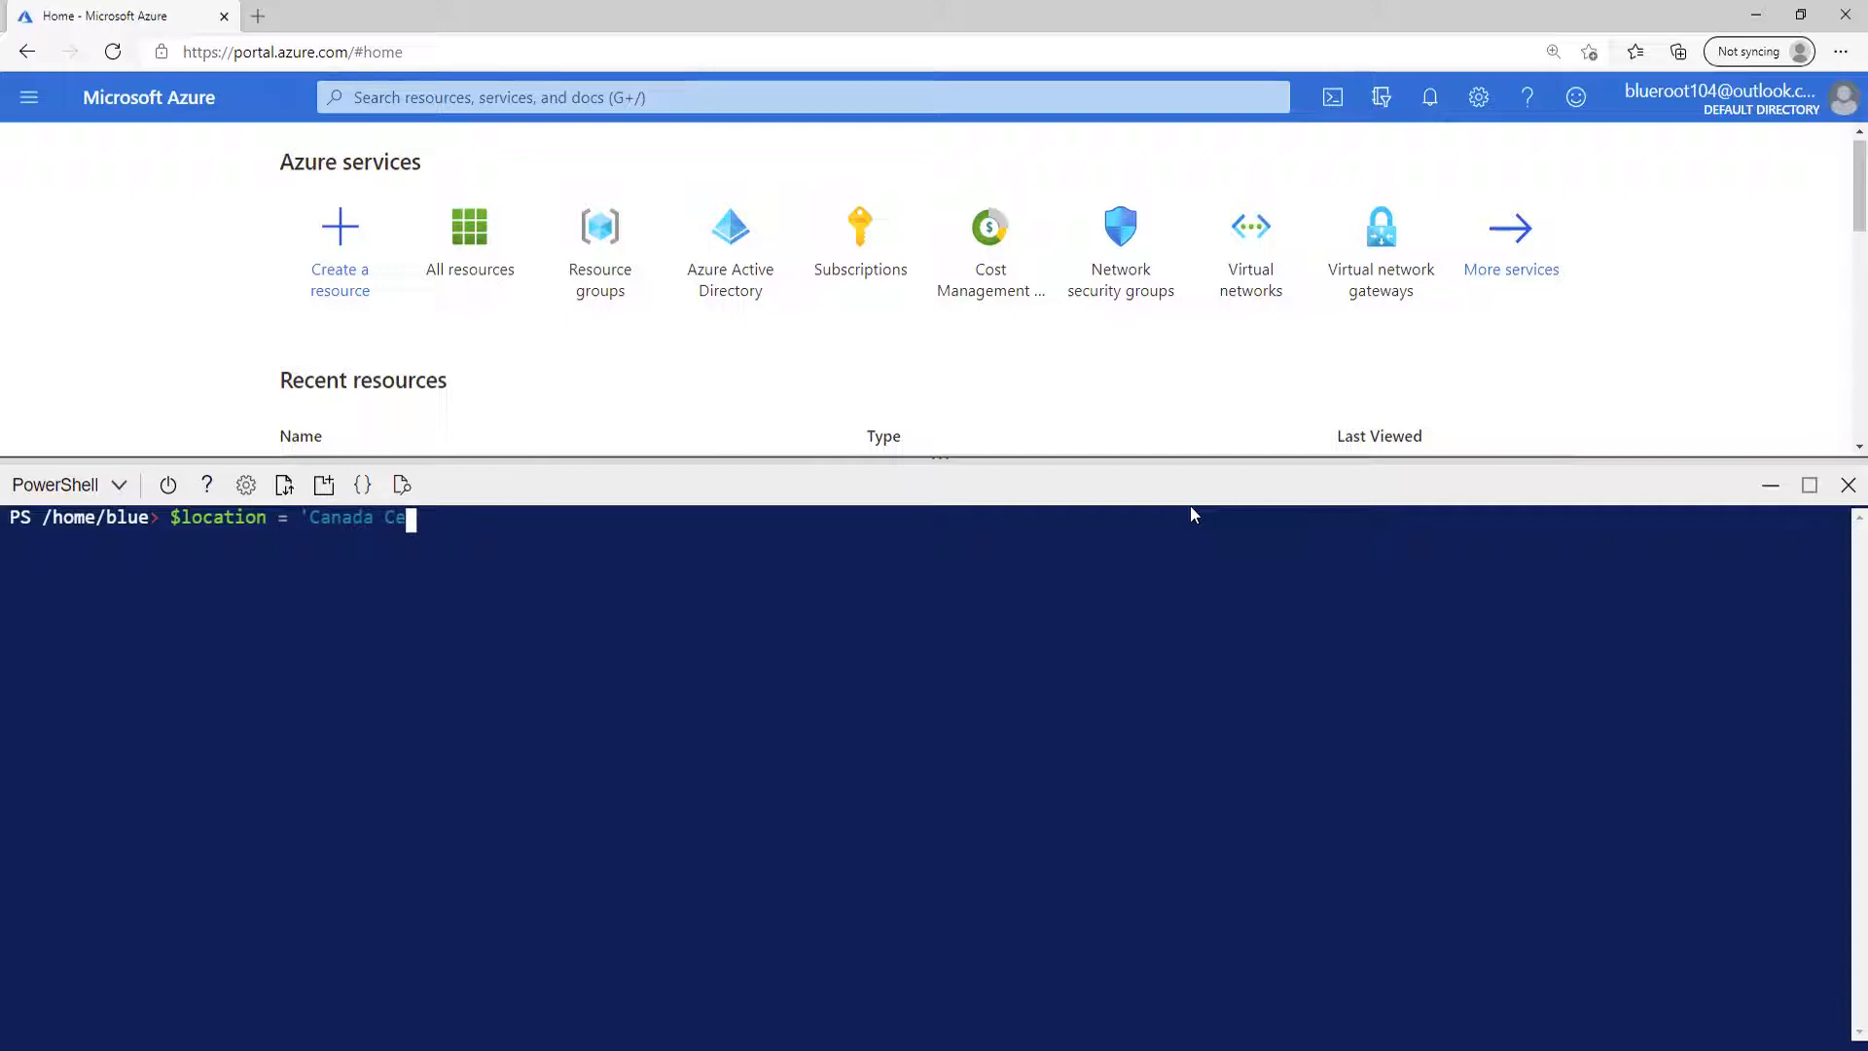
# Define the PowerShell variable $location with the value 'Canada Central'.
pyautogui.press('BackSpace')
pyautogui.press('BackSpace')
pyautogui.write('East')
pyautogui.press('BackSpace')
pyautogui.press('BackSpace')
pyautogui.press('BackSpace')
pyautogui.press('BackSpace')
pyautogui.write("Central'")
pyautogui.press('Return')
# Define the PowerShell variable $rgName with the value 'episode10-rg'.
pyautogui.write('$')
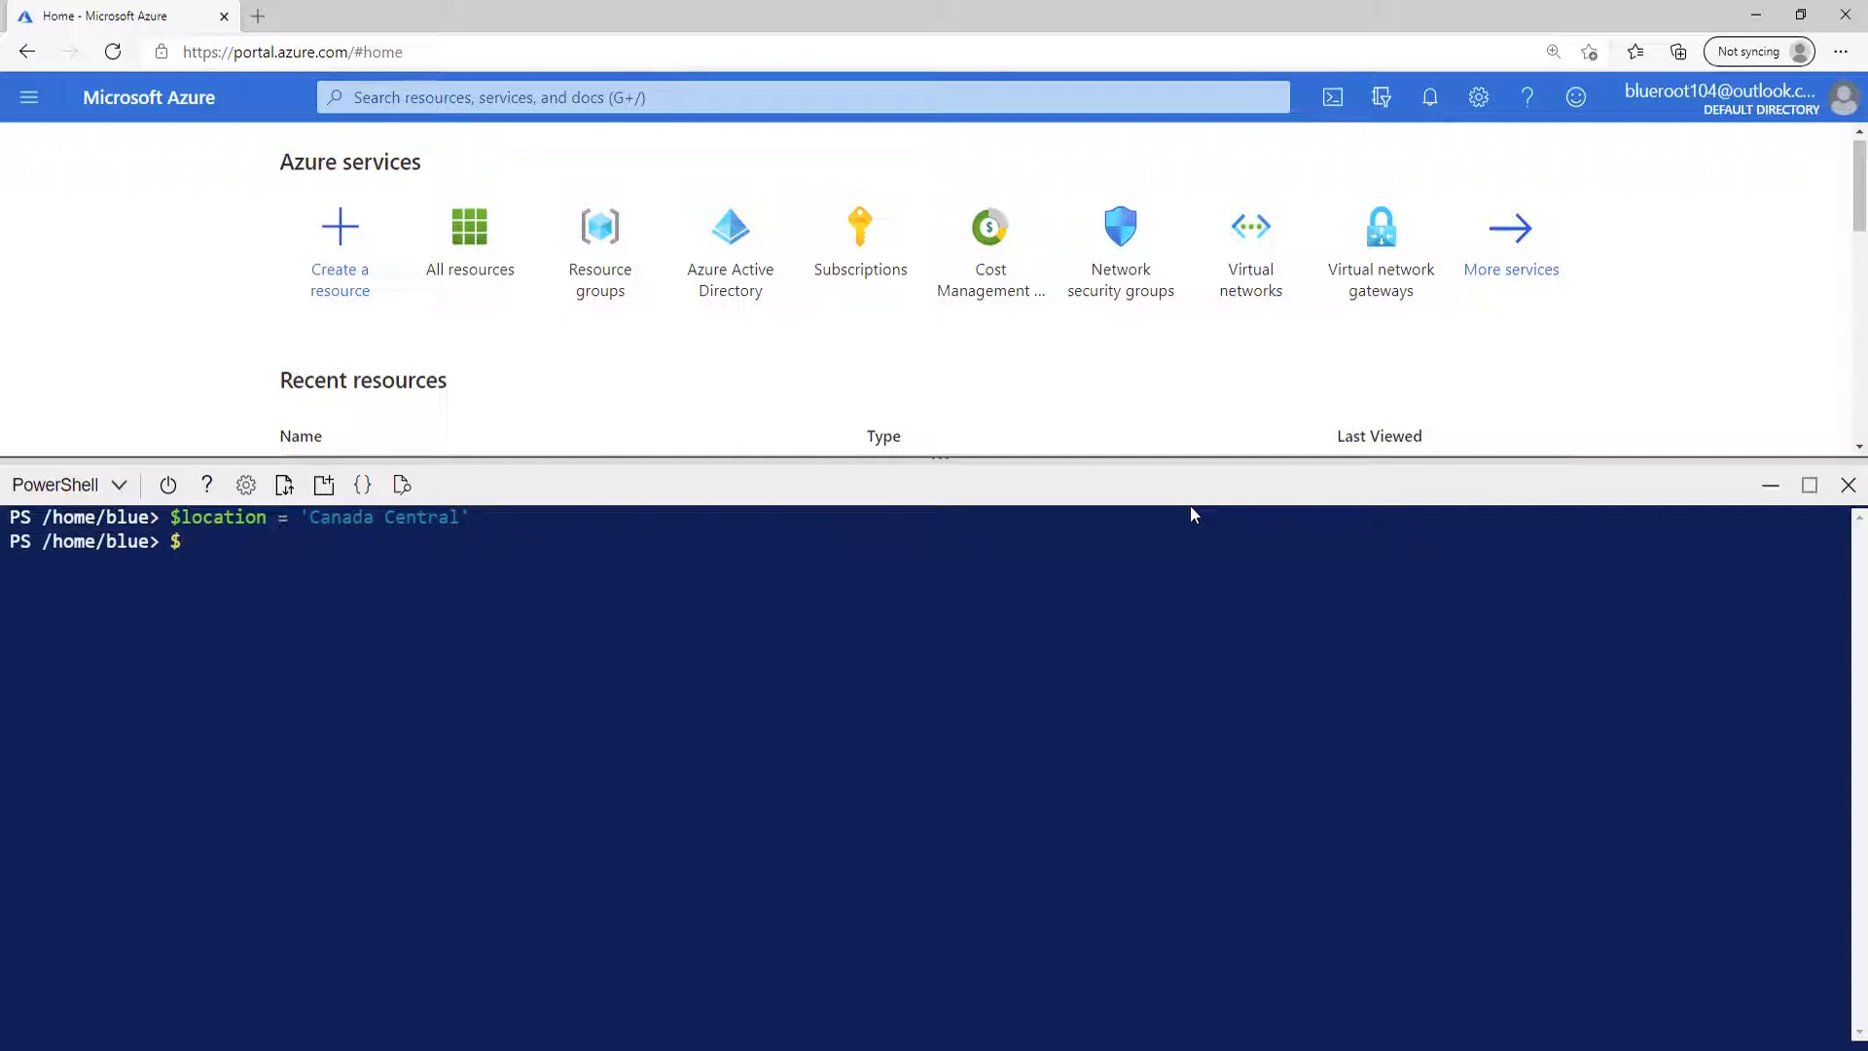
pyautogui.write("rgName = 'episode10-rg'")
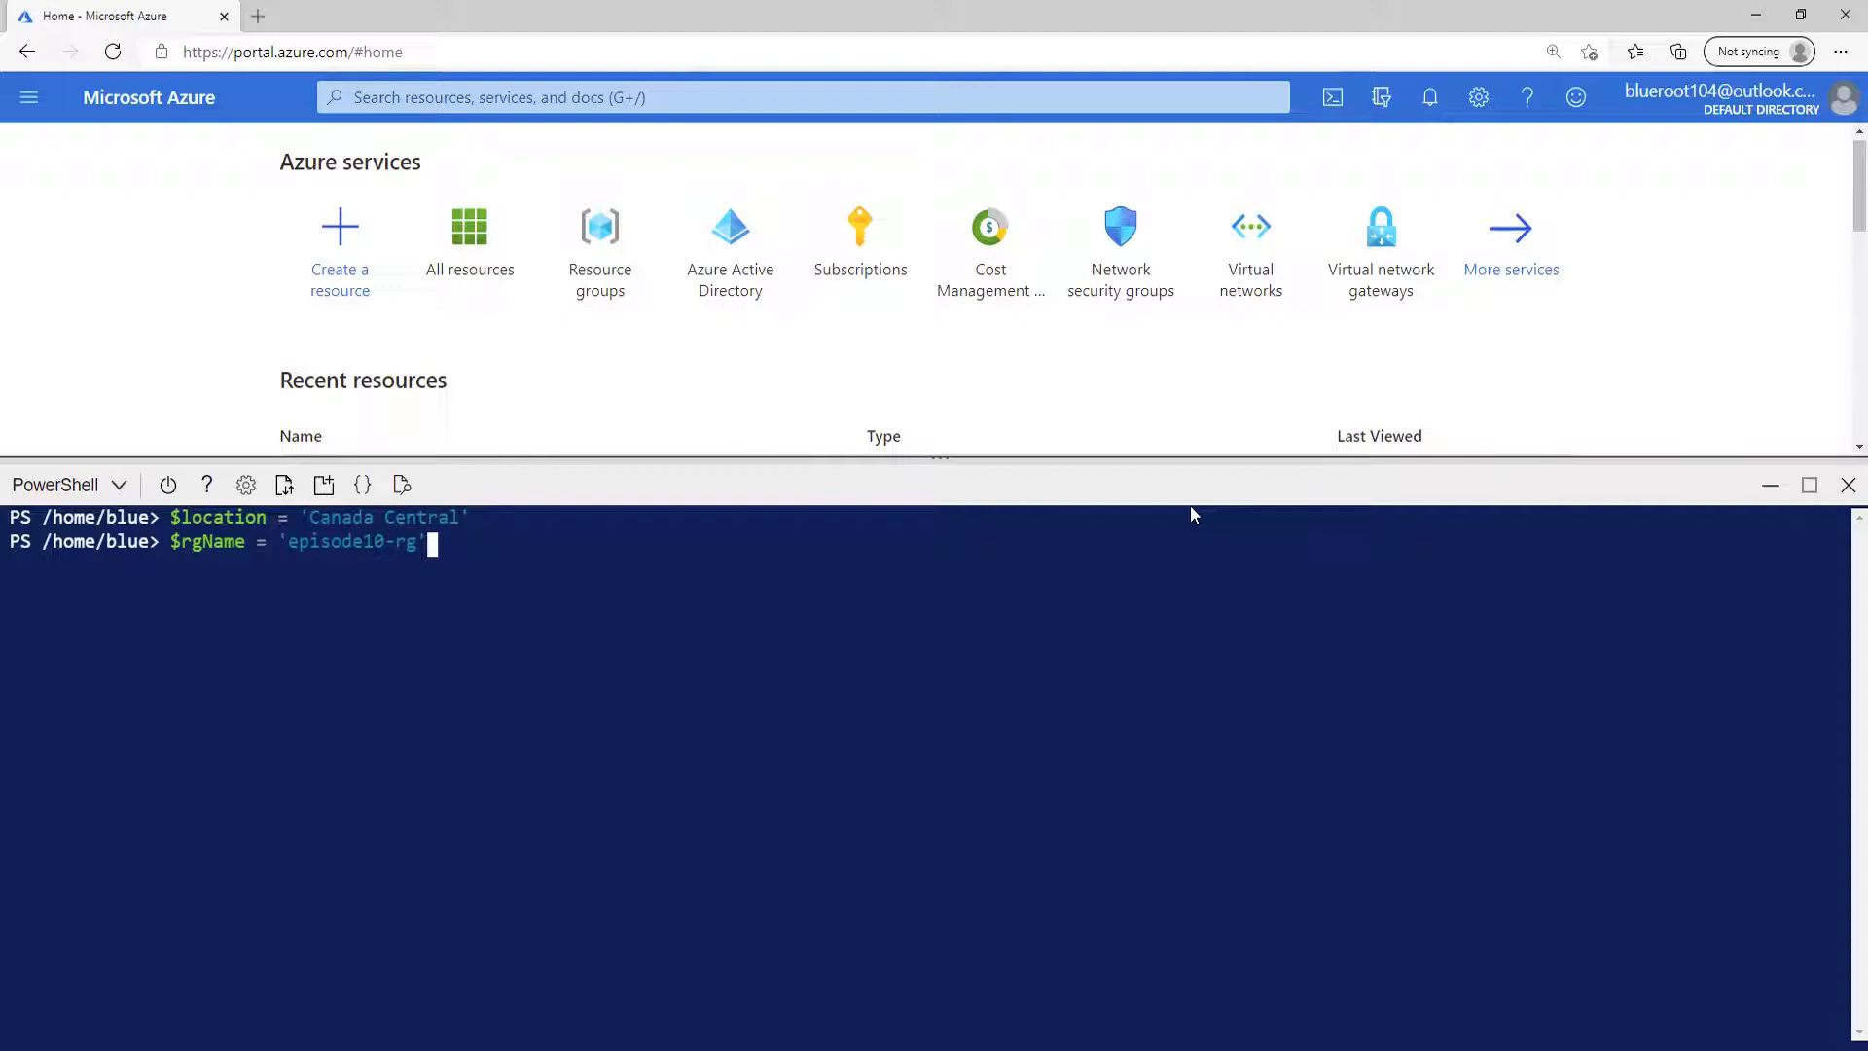
pyautogui.press('Return')
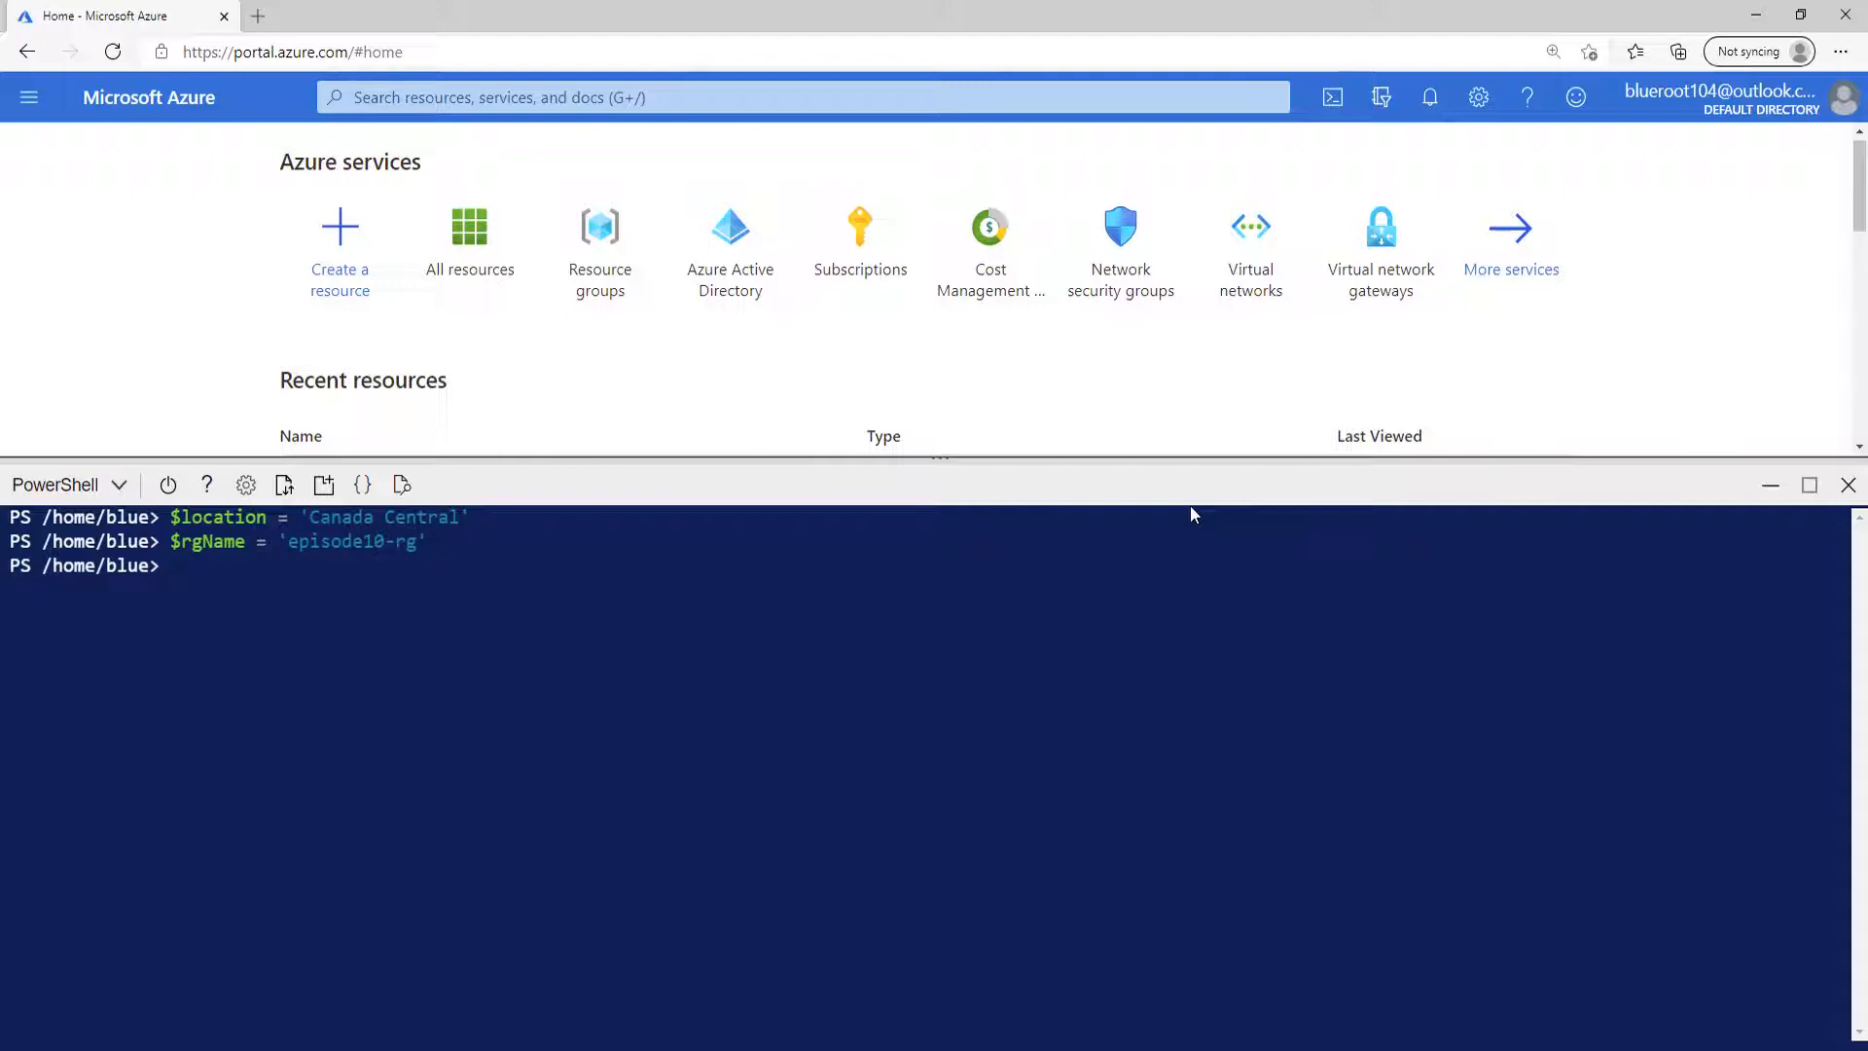
# Create the resource group with New-AzResourceGroup, using $rgName as the name and $location as the location.
pyautogui.write('New-AzResou')
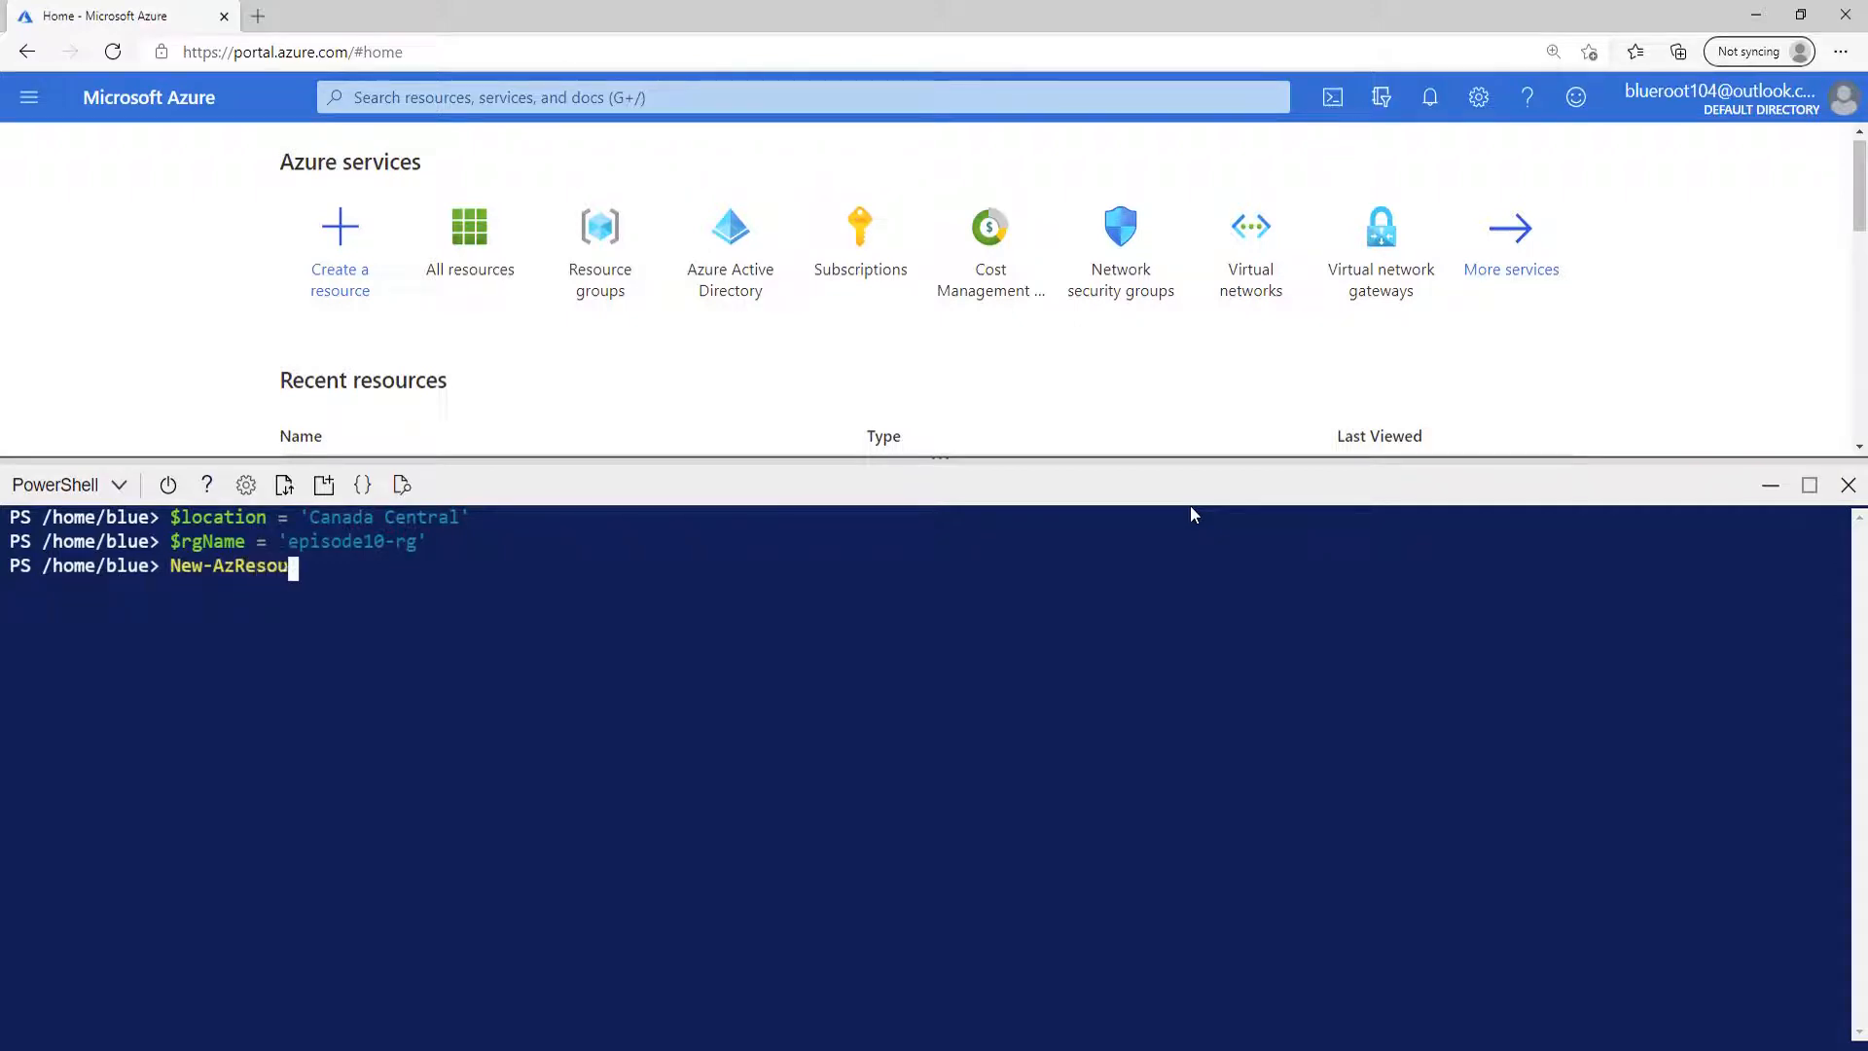
pyautogui.write('rceGroup -Name $')
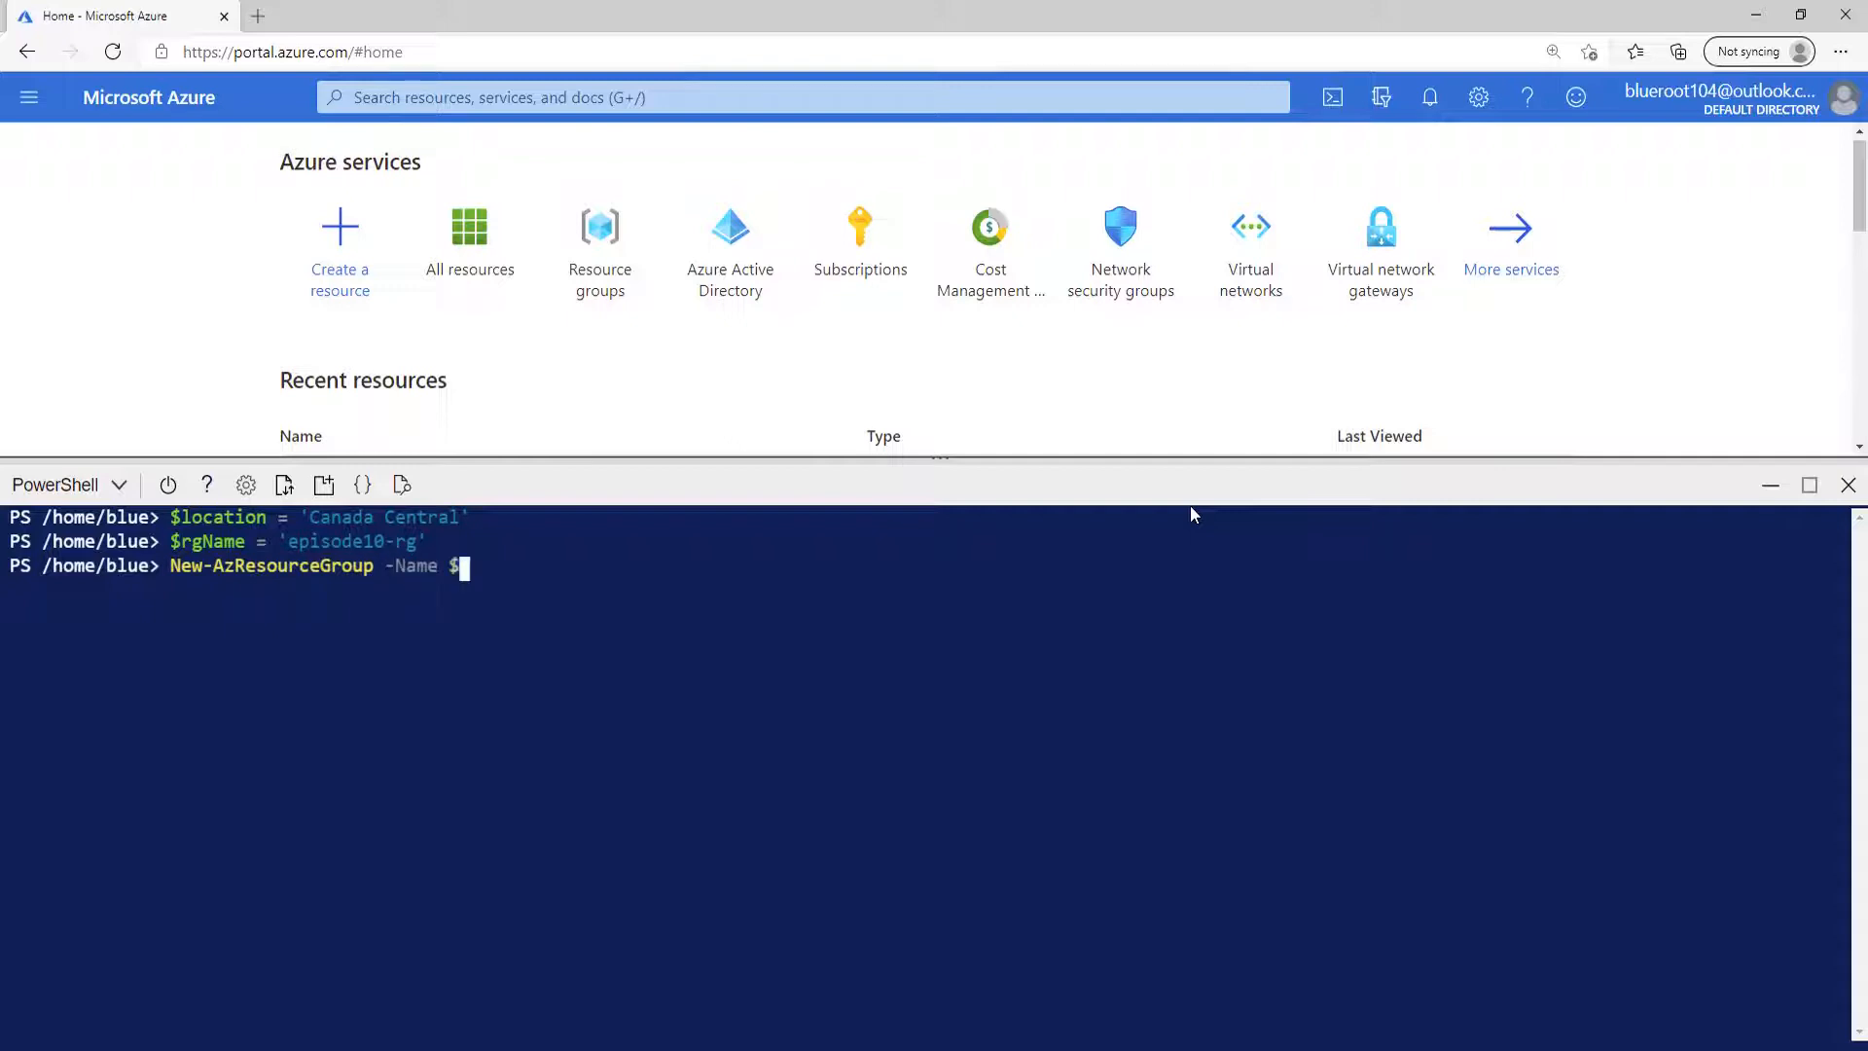
pyautogui.write('rgName -Loca')
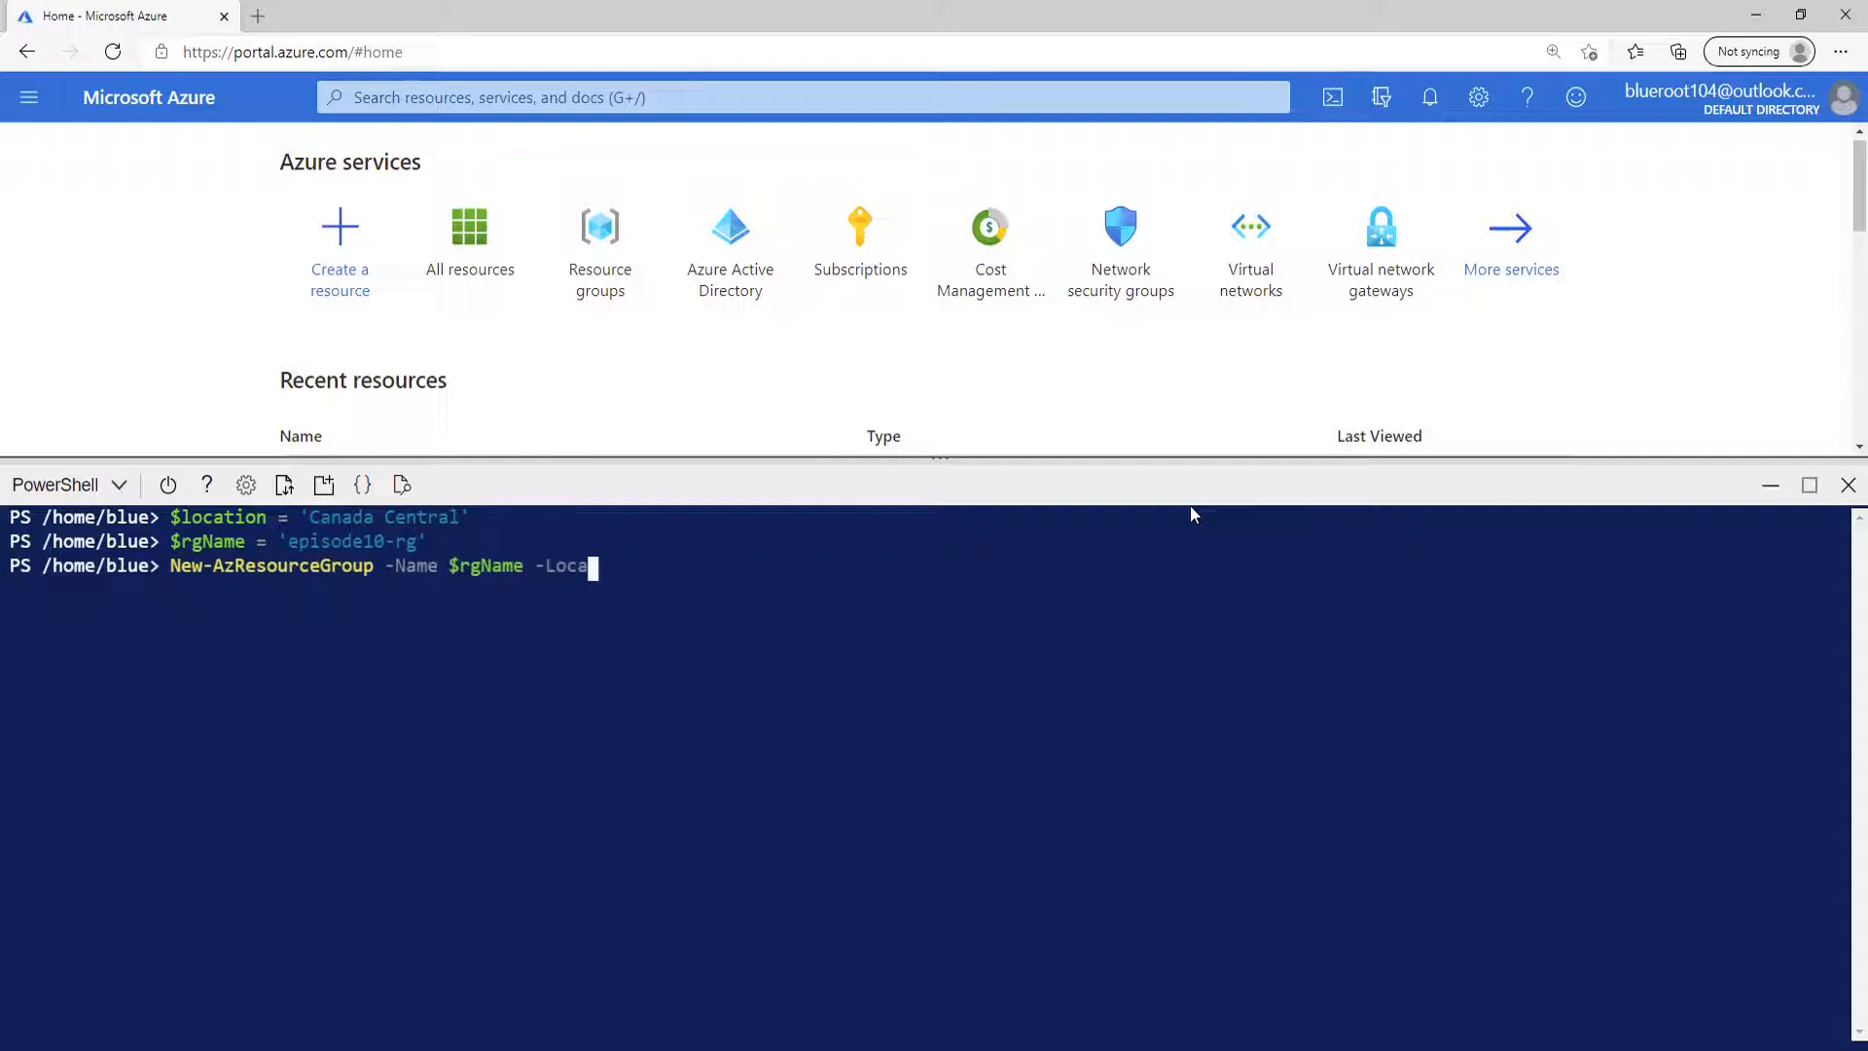
pyautogui.write('tion $location')
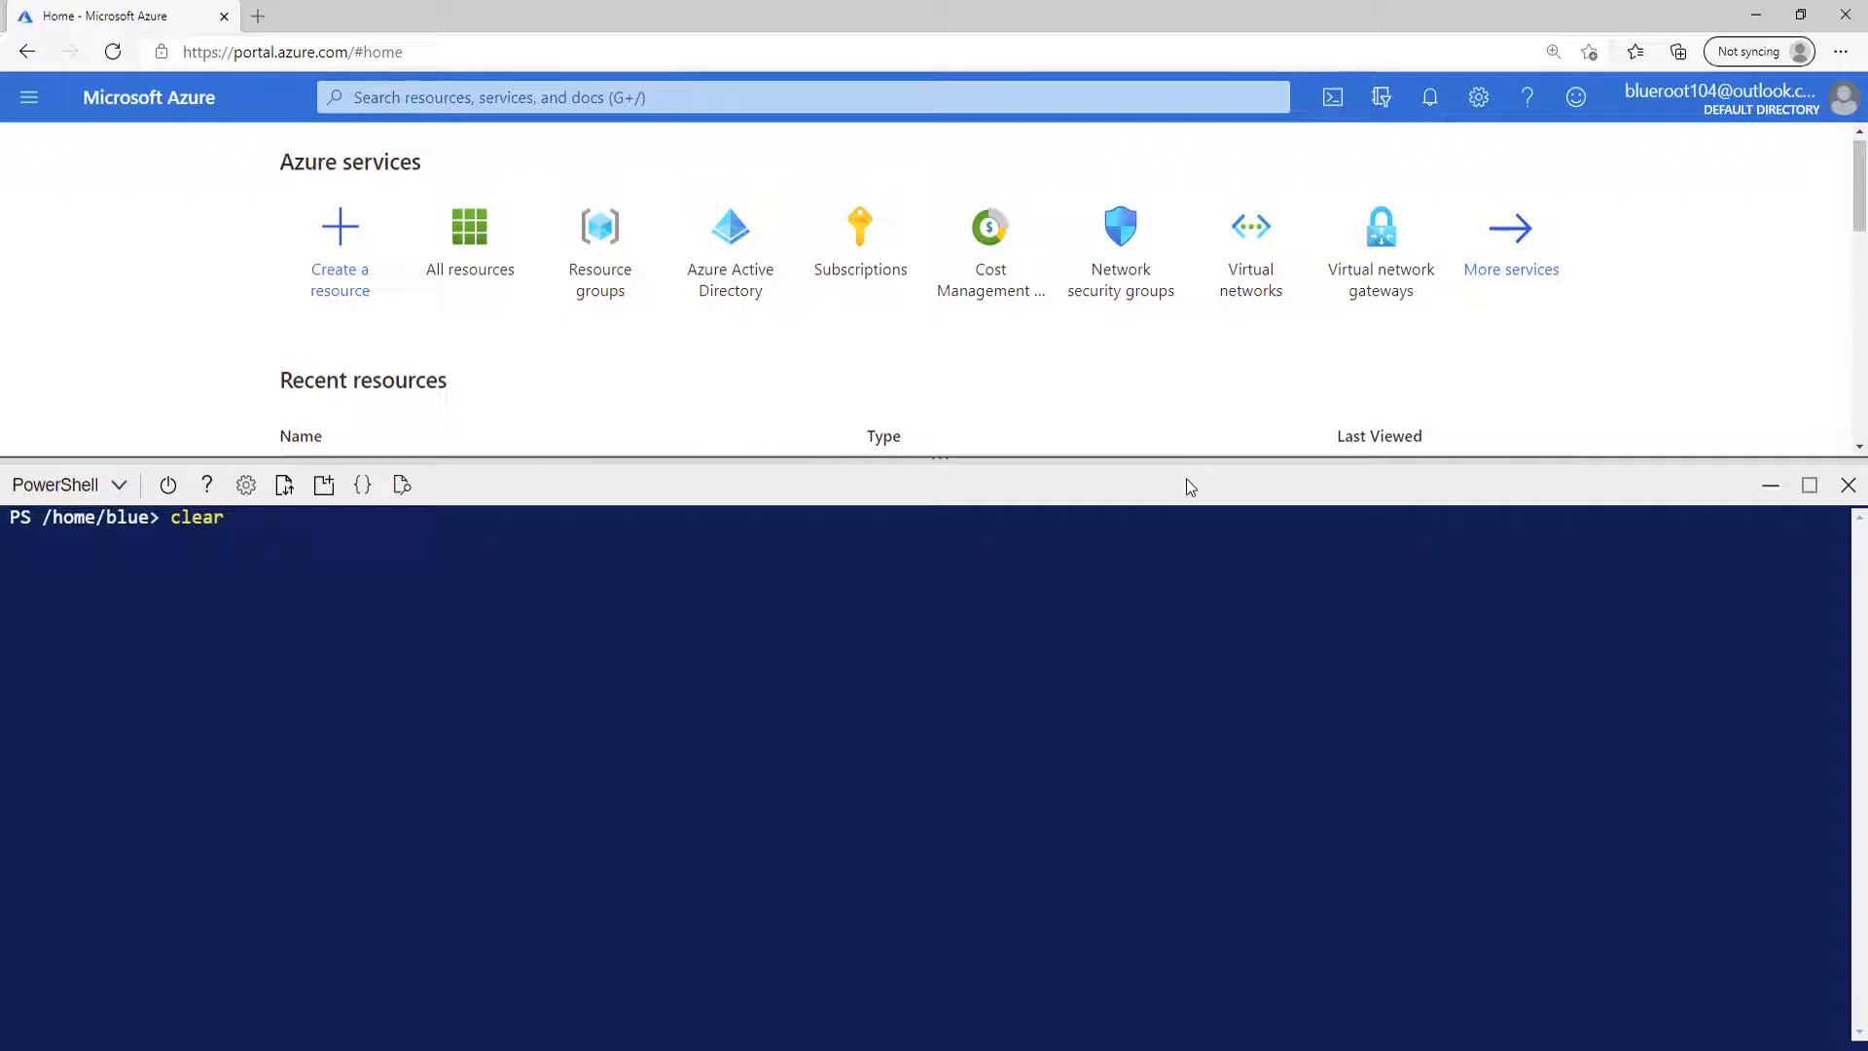
# Recall the New-AzResourceGroupDeployment command for the episode10-vm template and parameter files, correct its last switch to -AsJob, and run it.
pyautogui.press('Up')
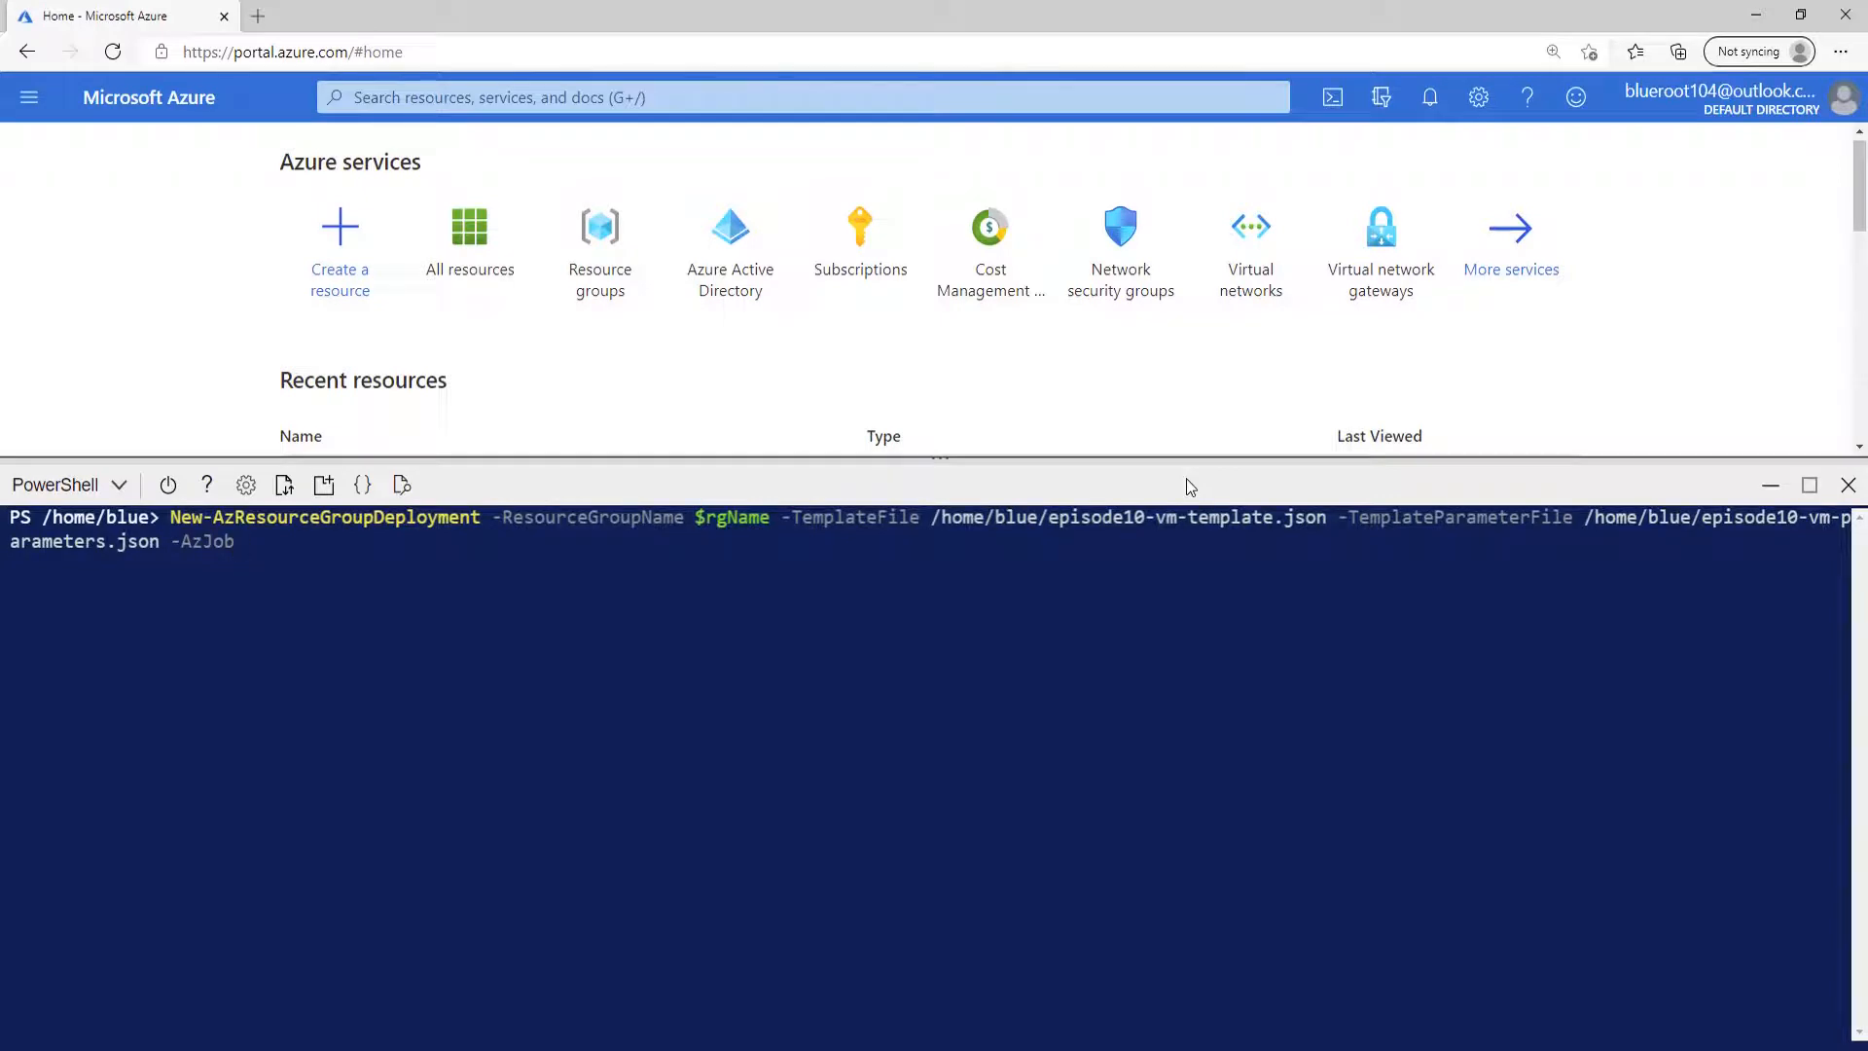
pyautogui.press('Left')
pyautogui.press('Left')
pyautogui.press('BackSpace')
pyautogui.write('s')
pyautogui.press('Right')
pyautogui.press('Right')
pyautogui.press('Right')
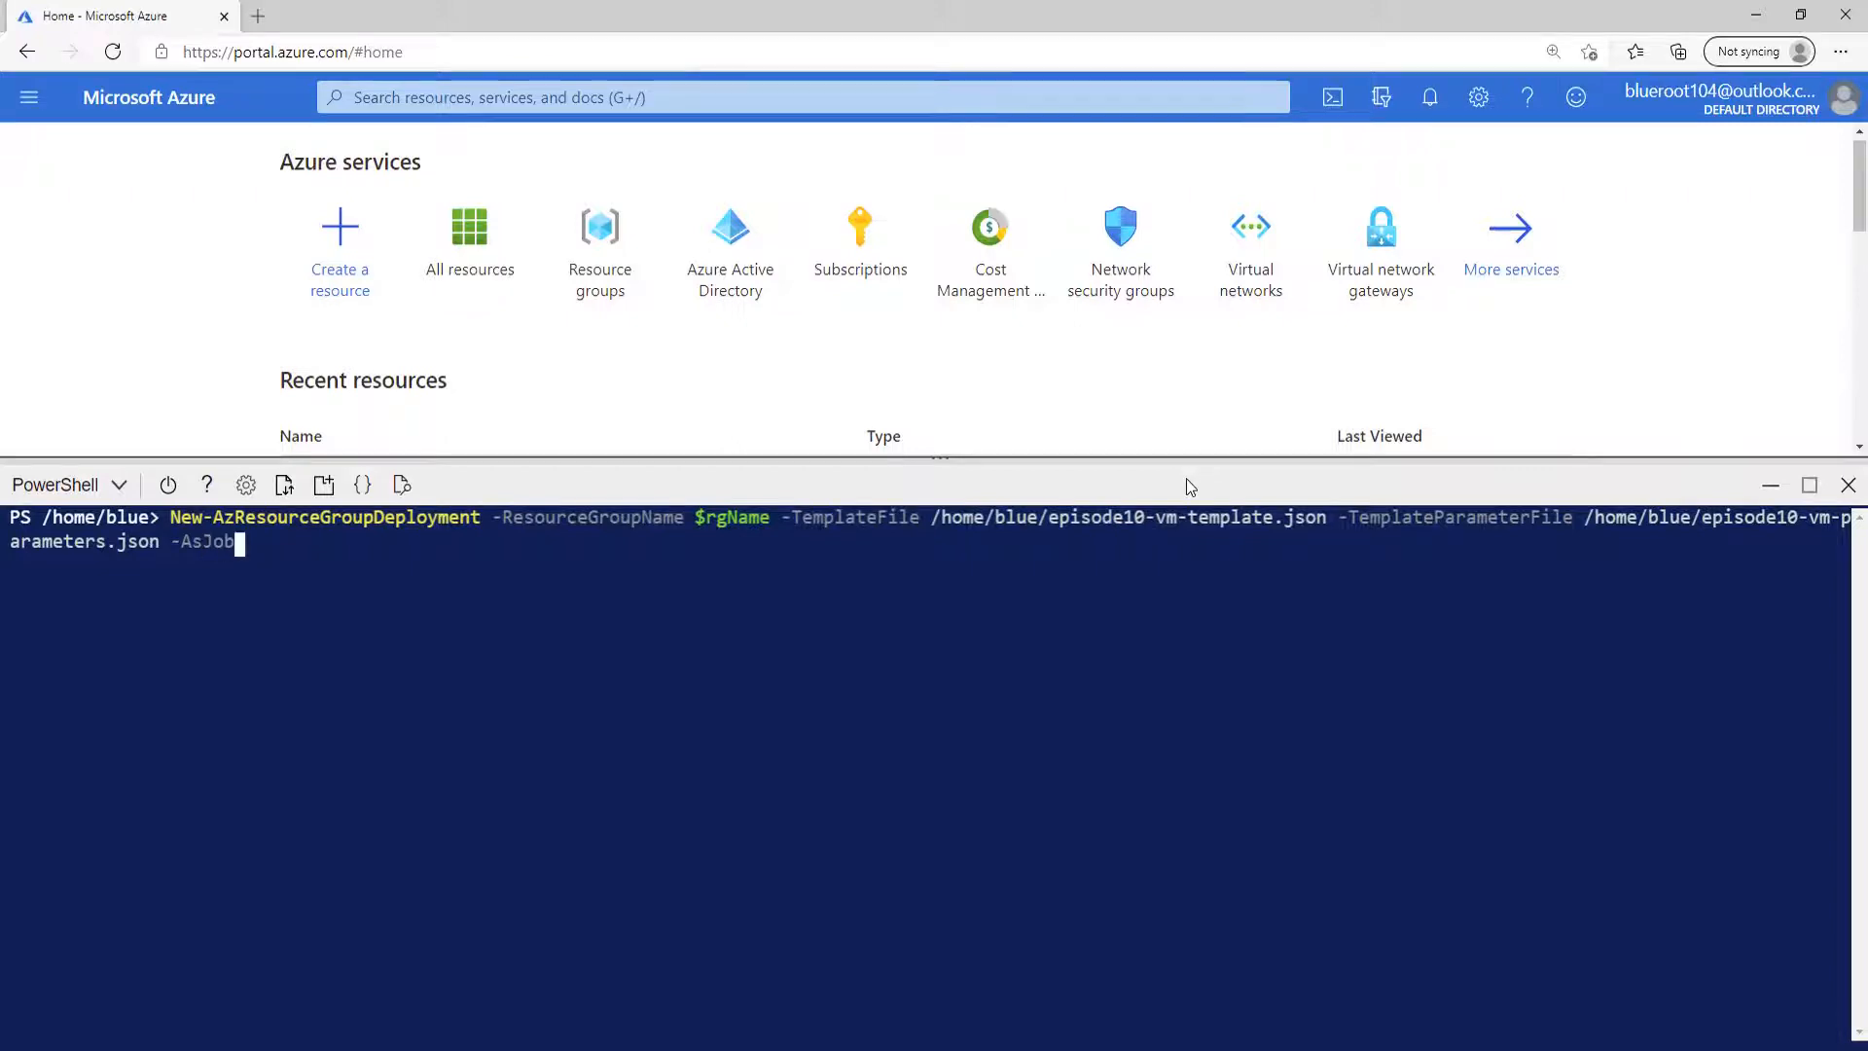
pyautogui.press('Return')
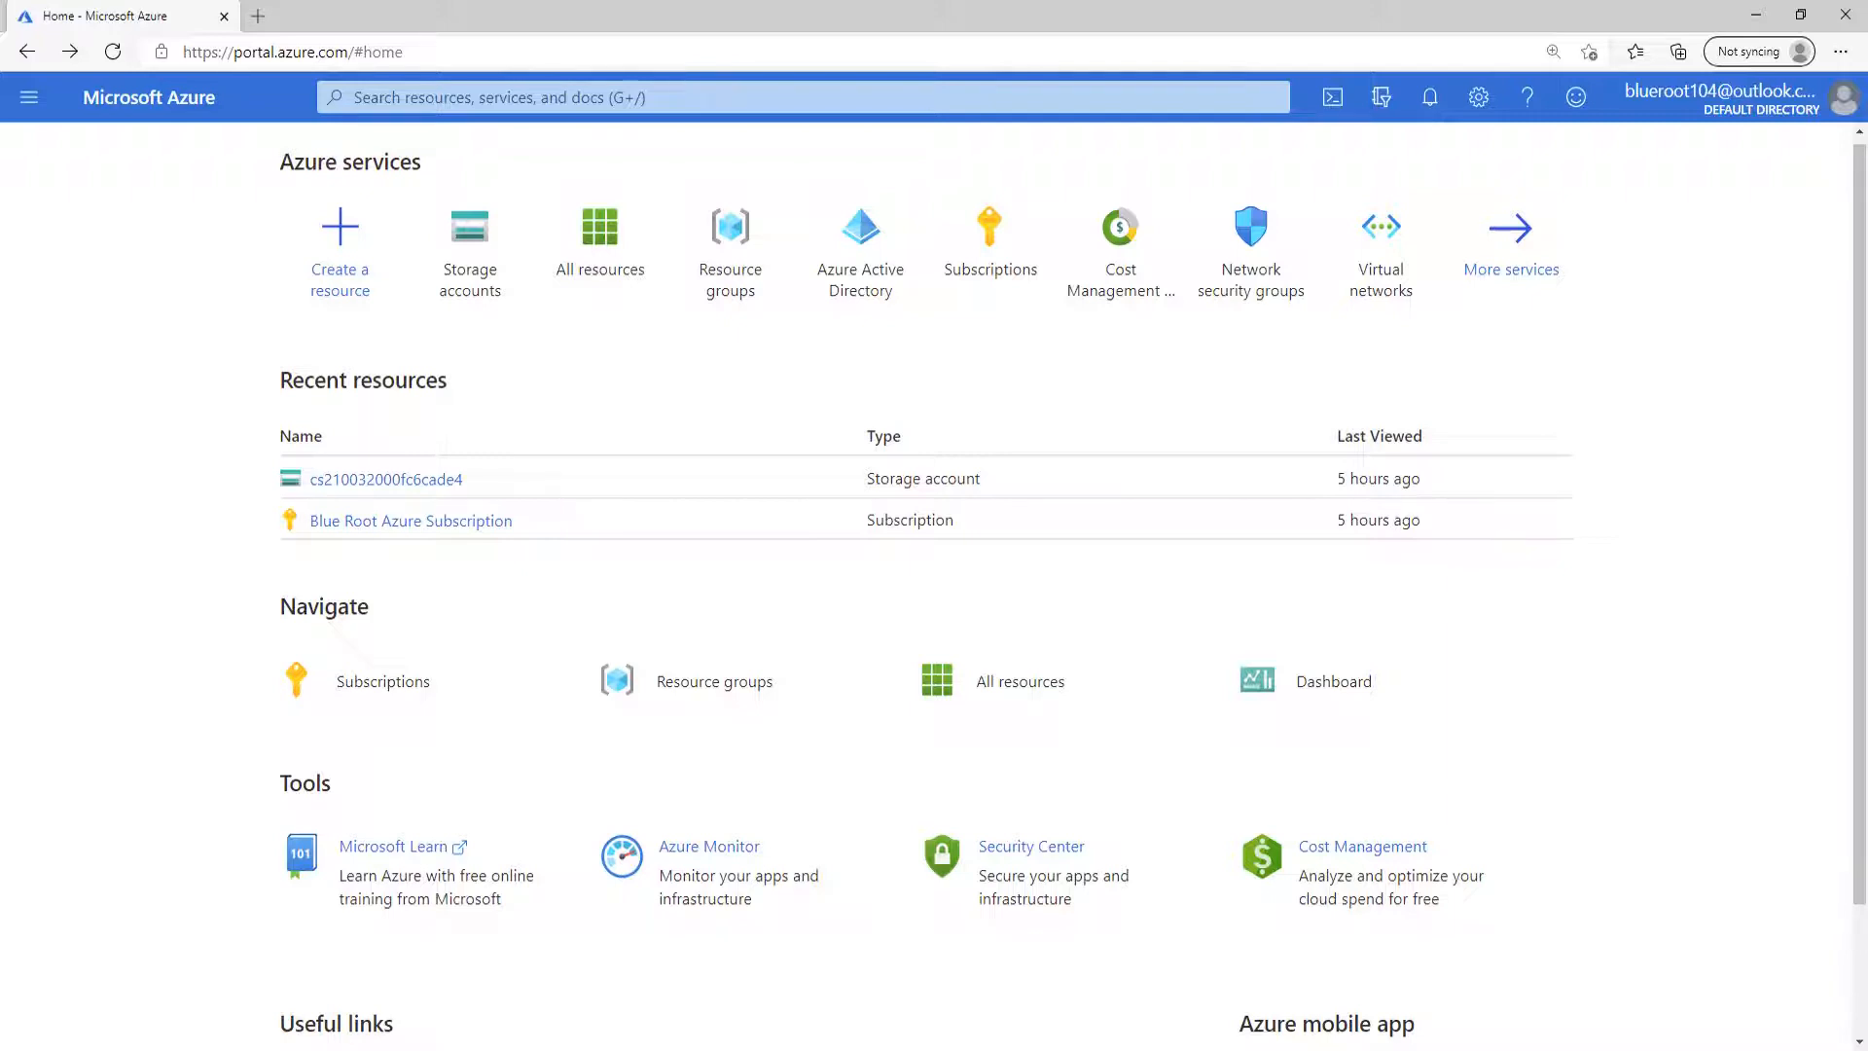
# Search the portal for storage, open Storage accounts, and start creating a new storage account.
pyautogui.click(776, 94)
pyautogui.write('so')
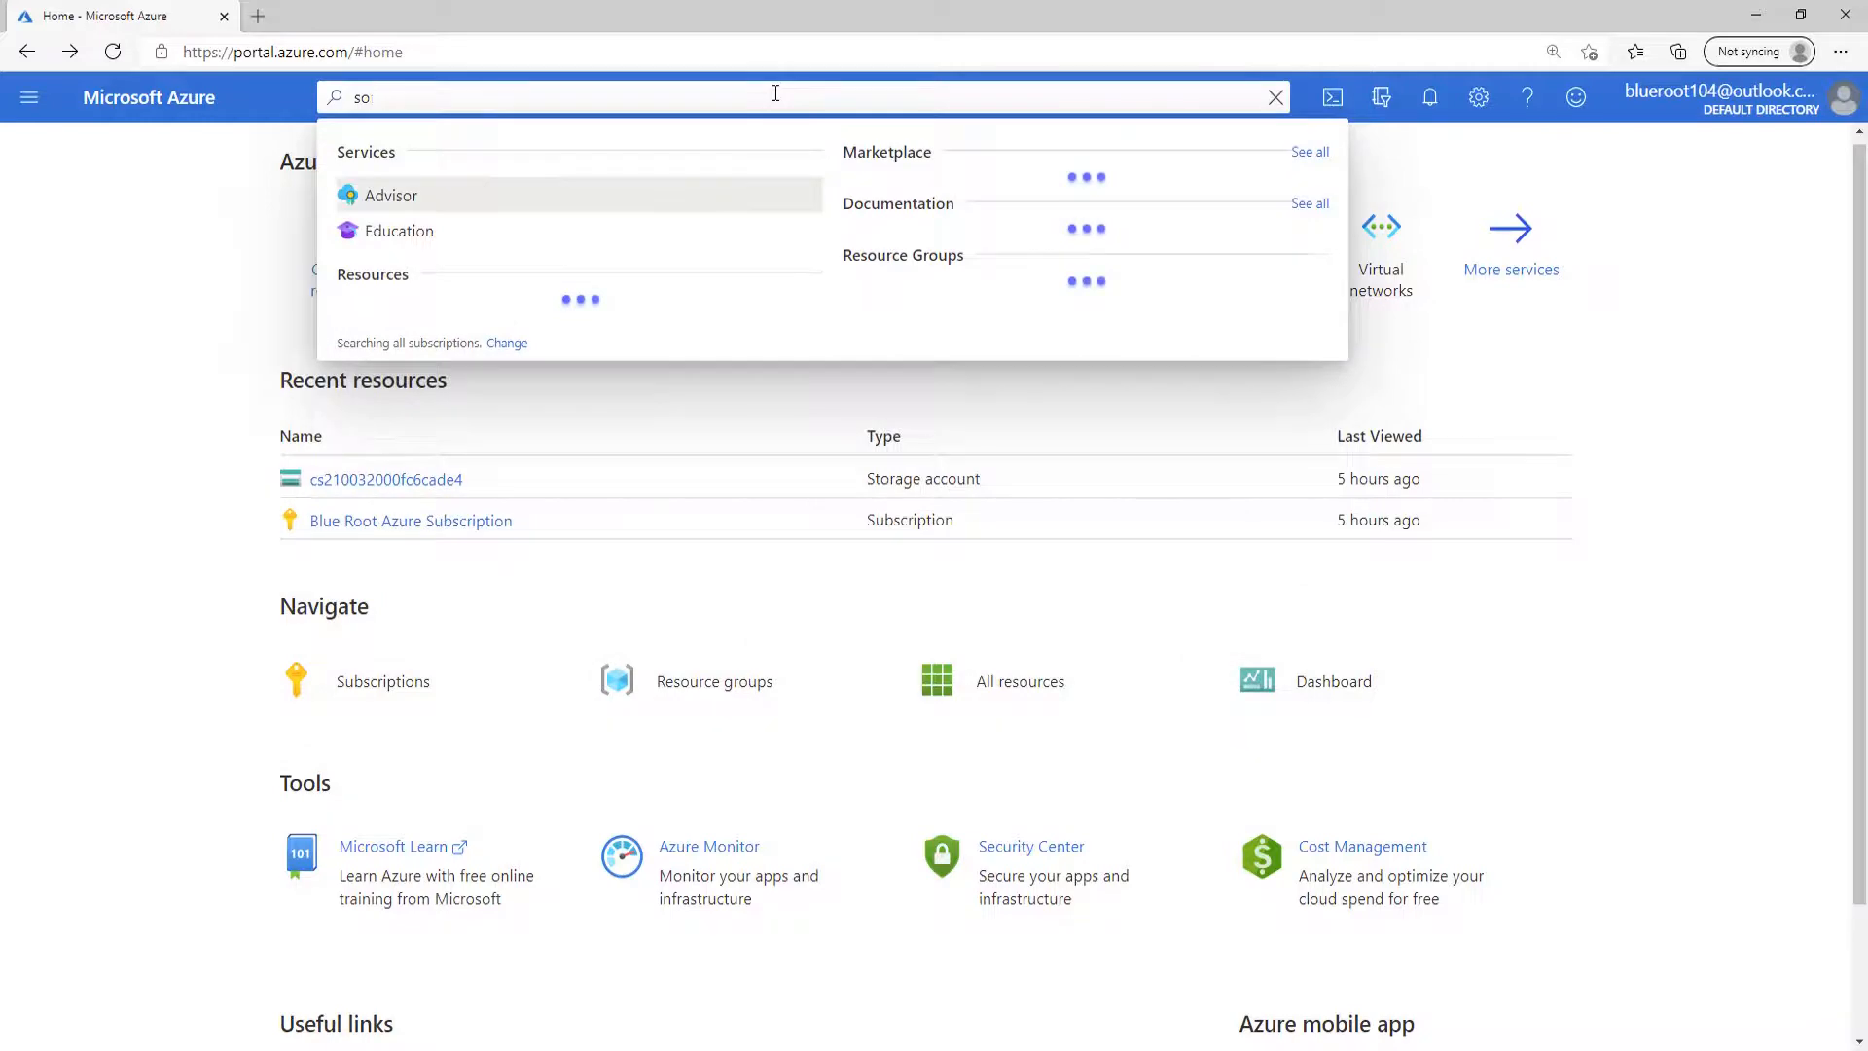
pyautogui.press('BackSpace')
pyautogui.write('y')
pyautogui.press('BackSpace')
pyautogui.write('t')
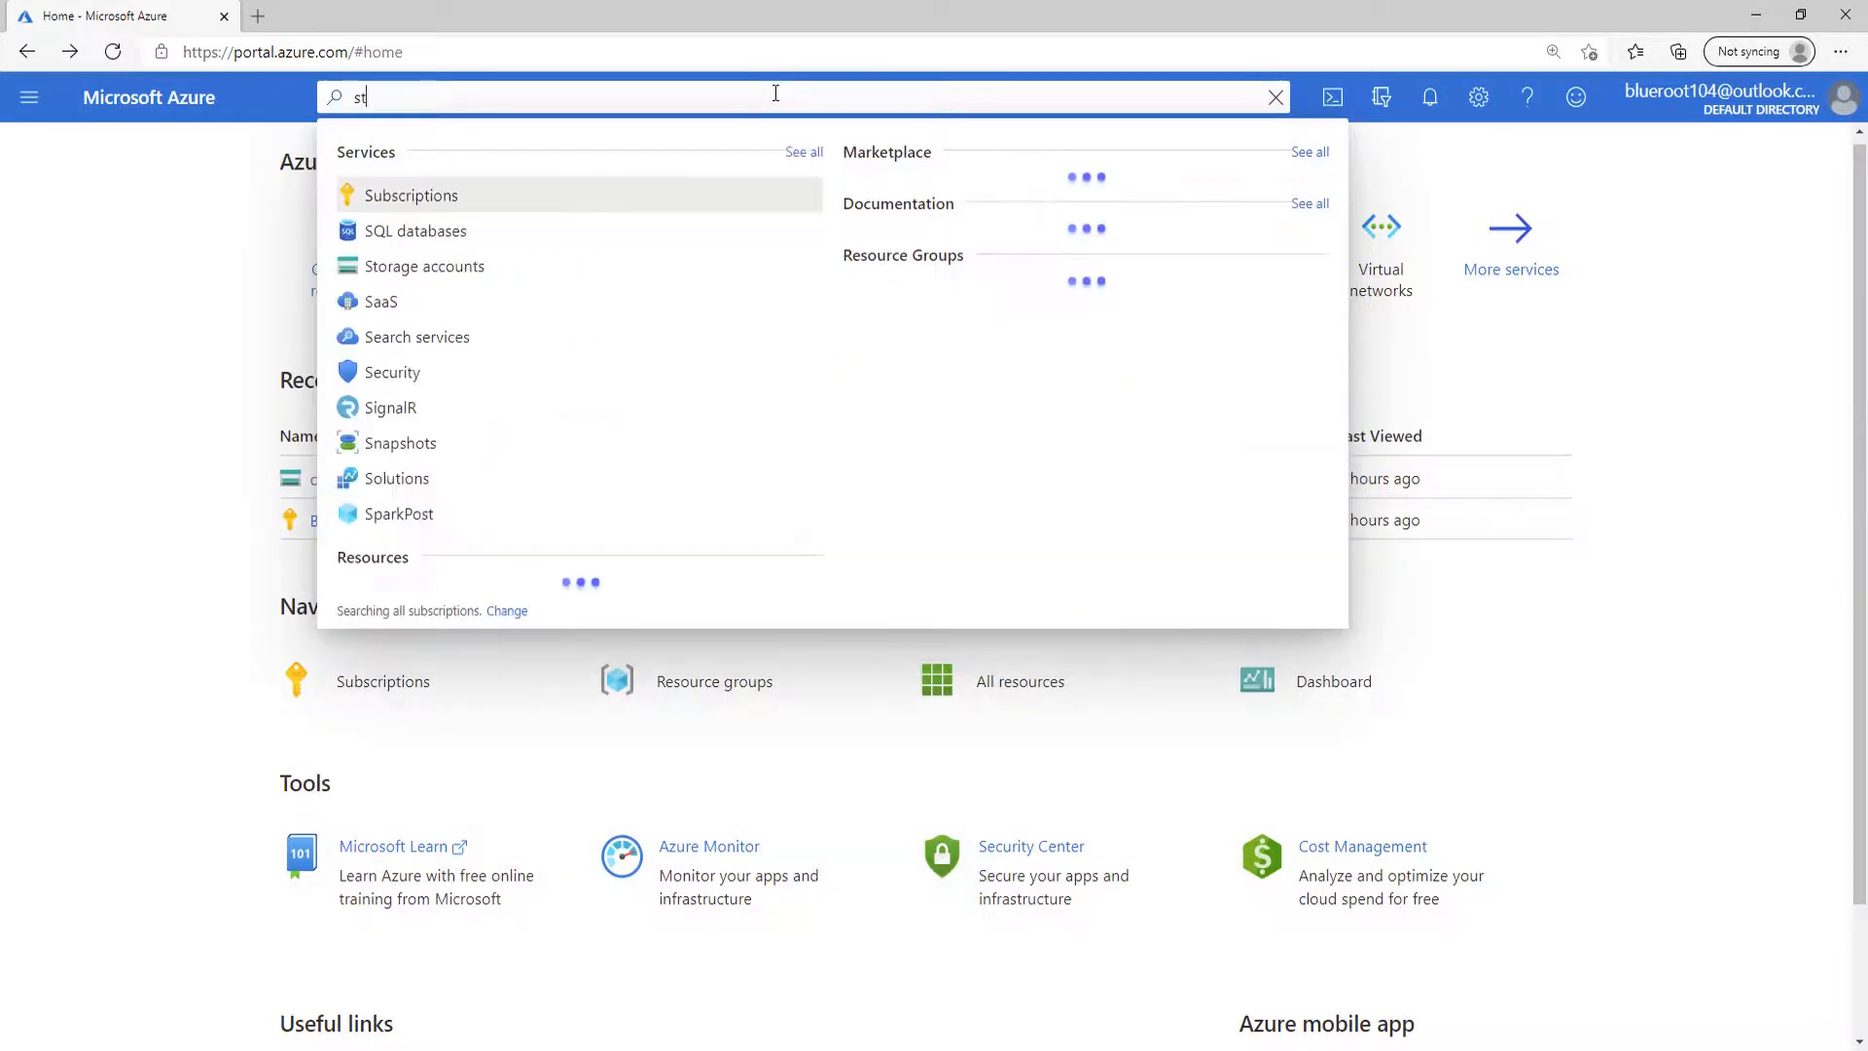
pyautogui.write('orage')
pyautogui.click(518, 199)
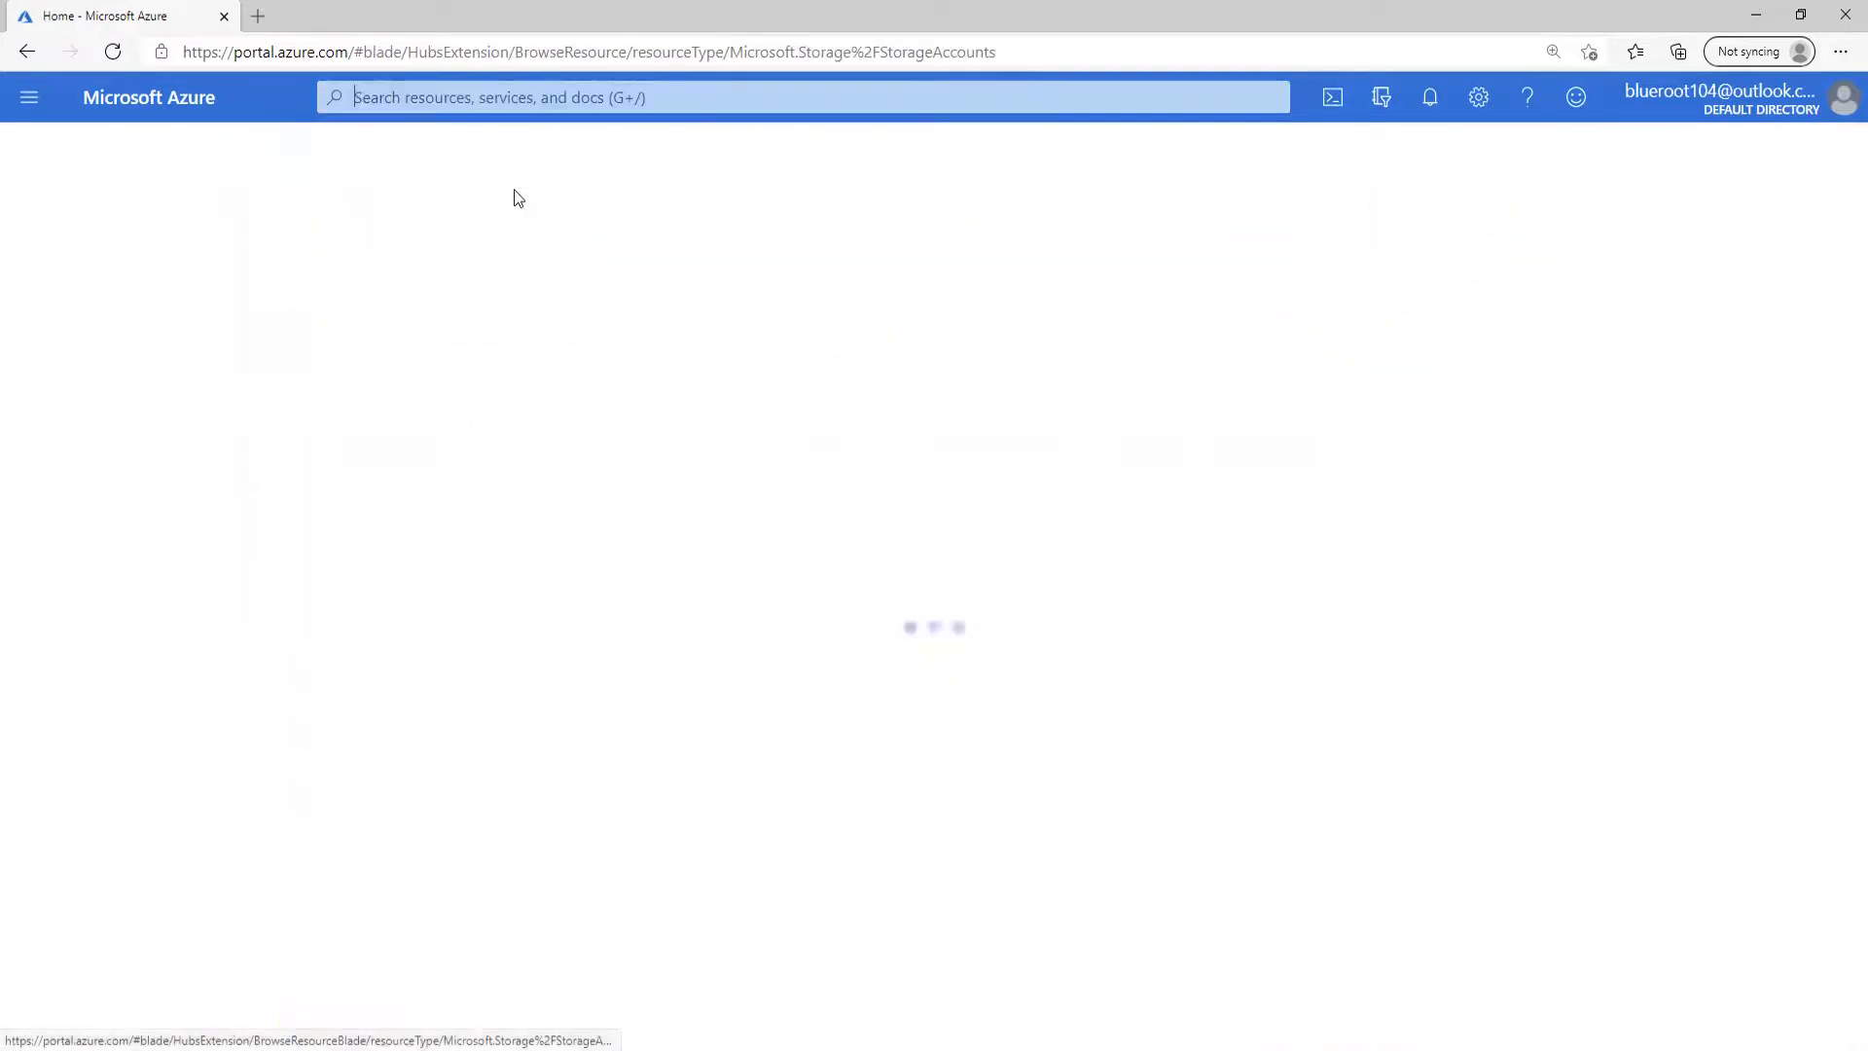
pyautogui.click(54, 261)
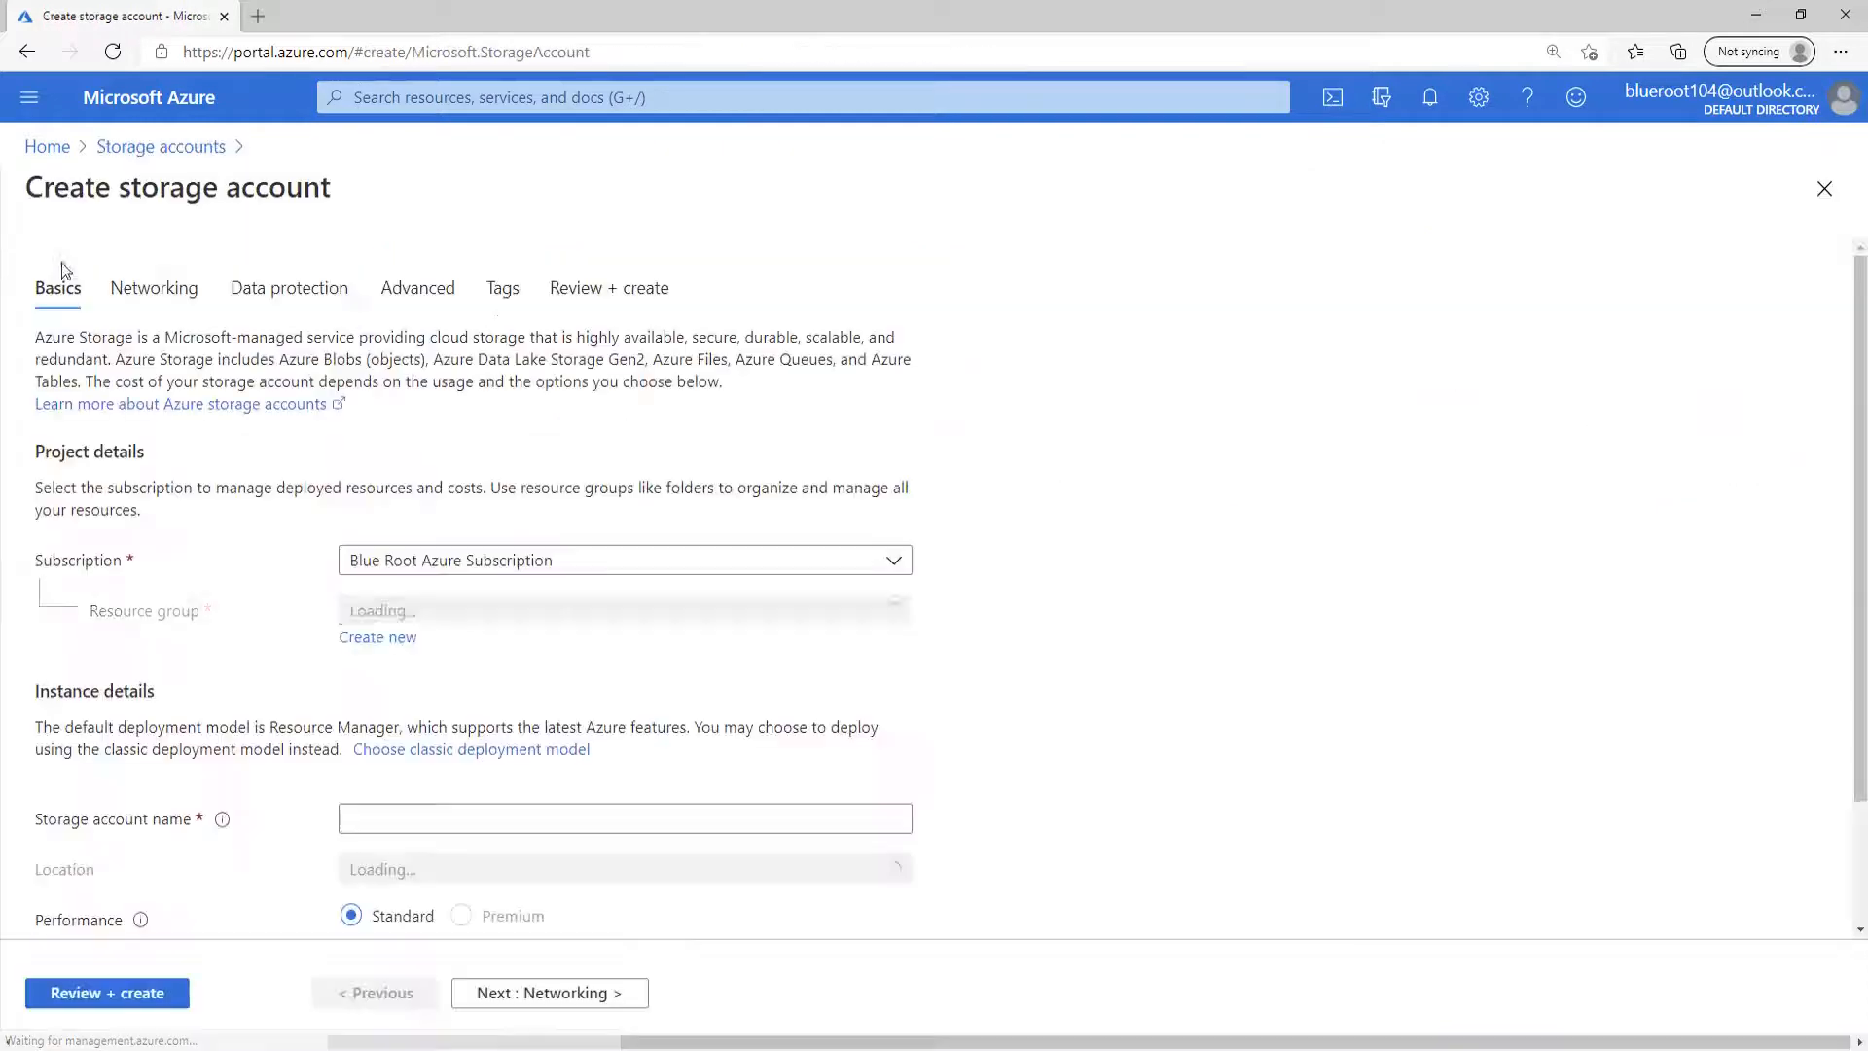
# Assign the new storage account to resource group episode10-rg and name it episode10storageaccount.
pyautogui.click(429, 611)
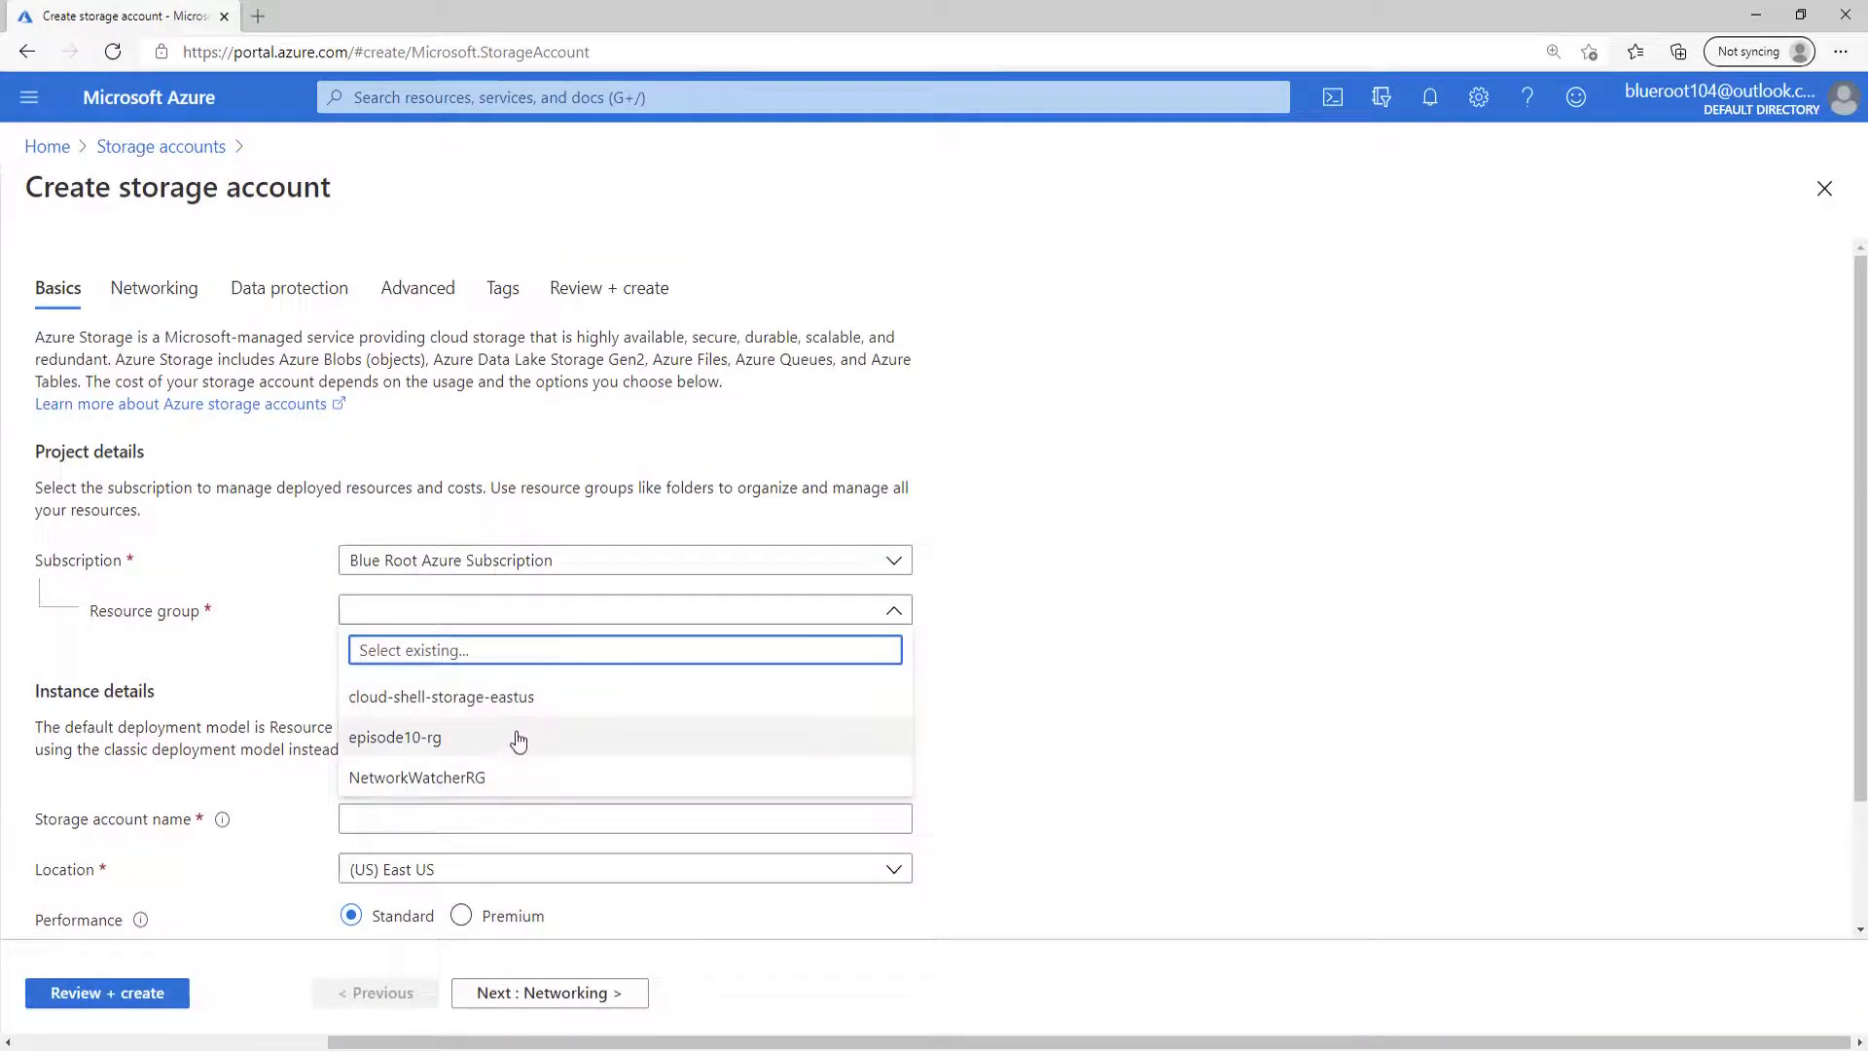
pyautogui.click(457, 742)
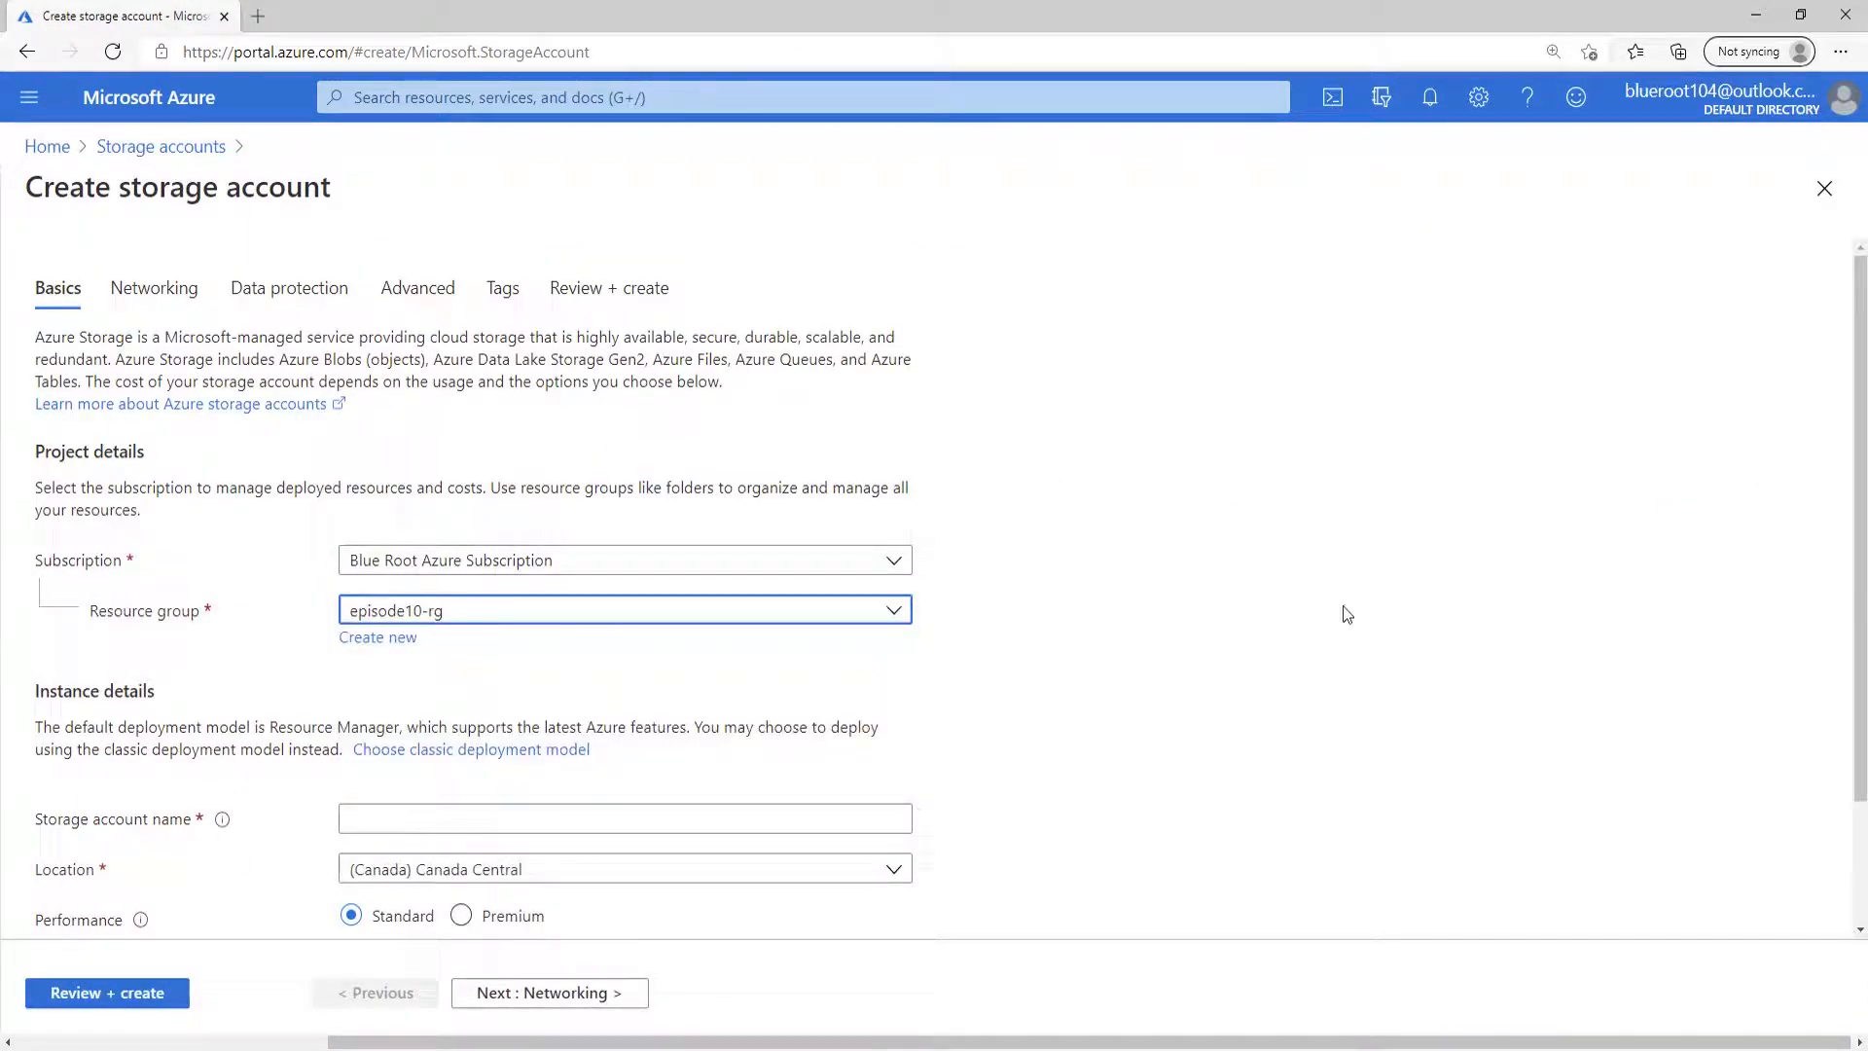
pyautogui.scroll(-2, 1342, 613)
pyautogui.click(531, 665)
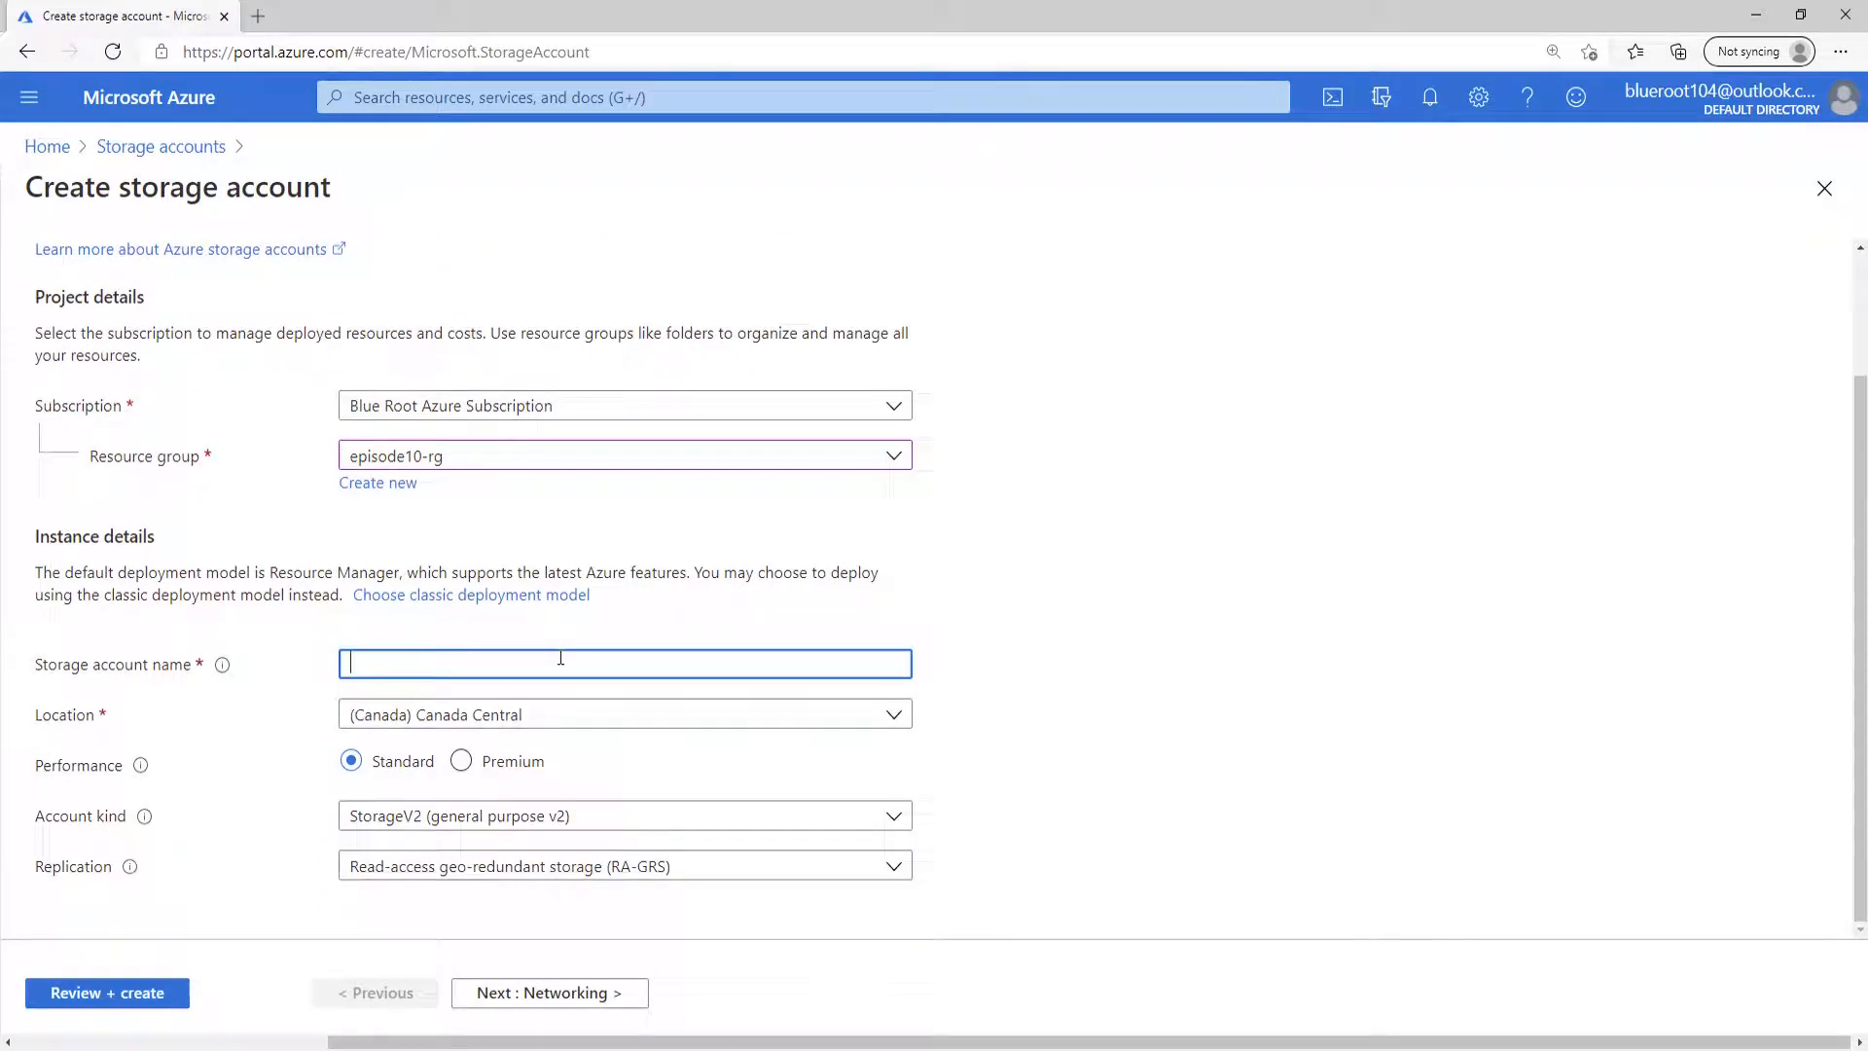
pyautogui.write('episode10storageaccount')
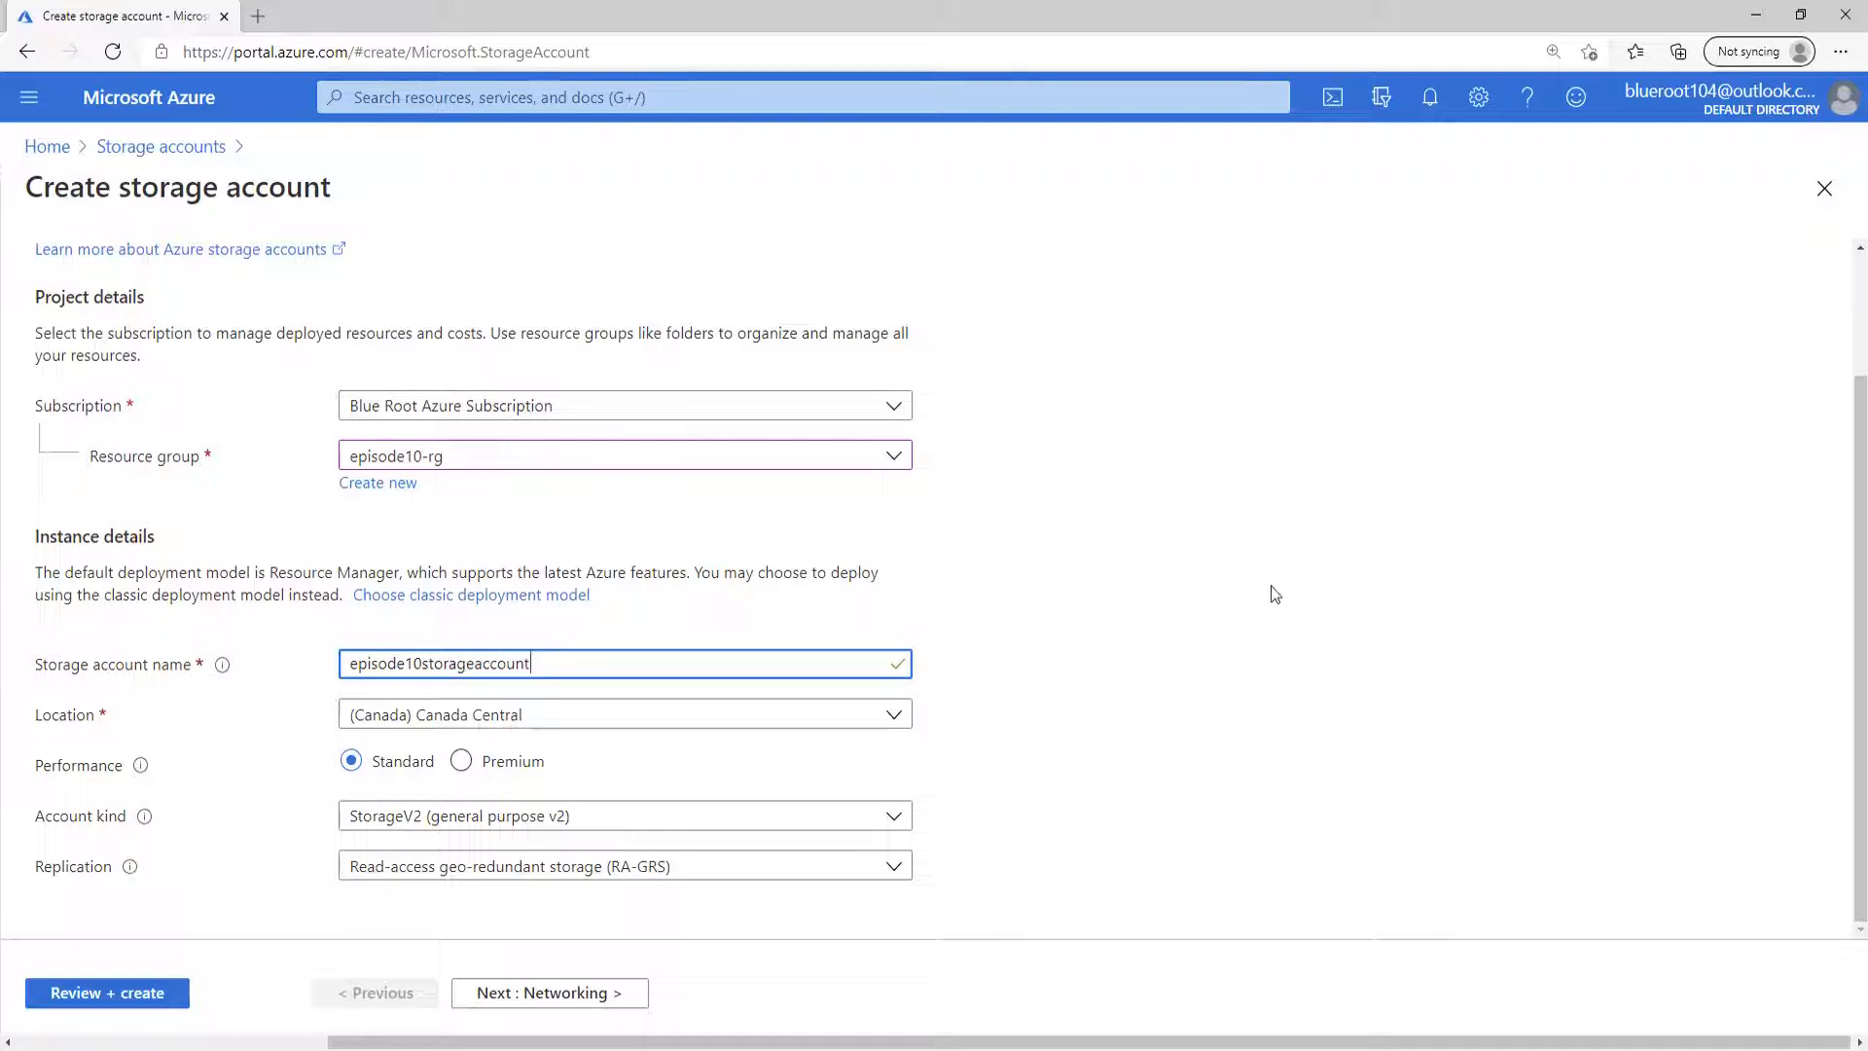
pyautogui.click(1109, 813)
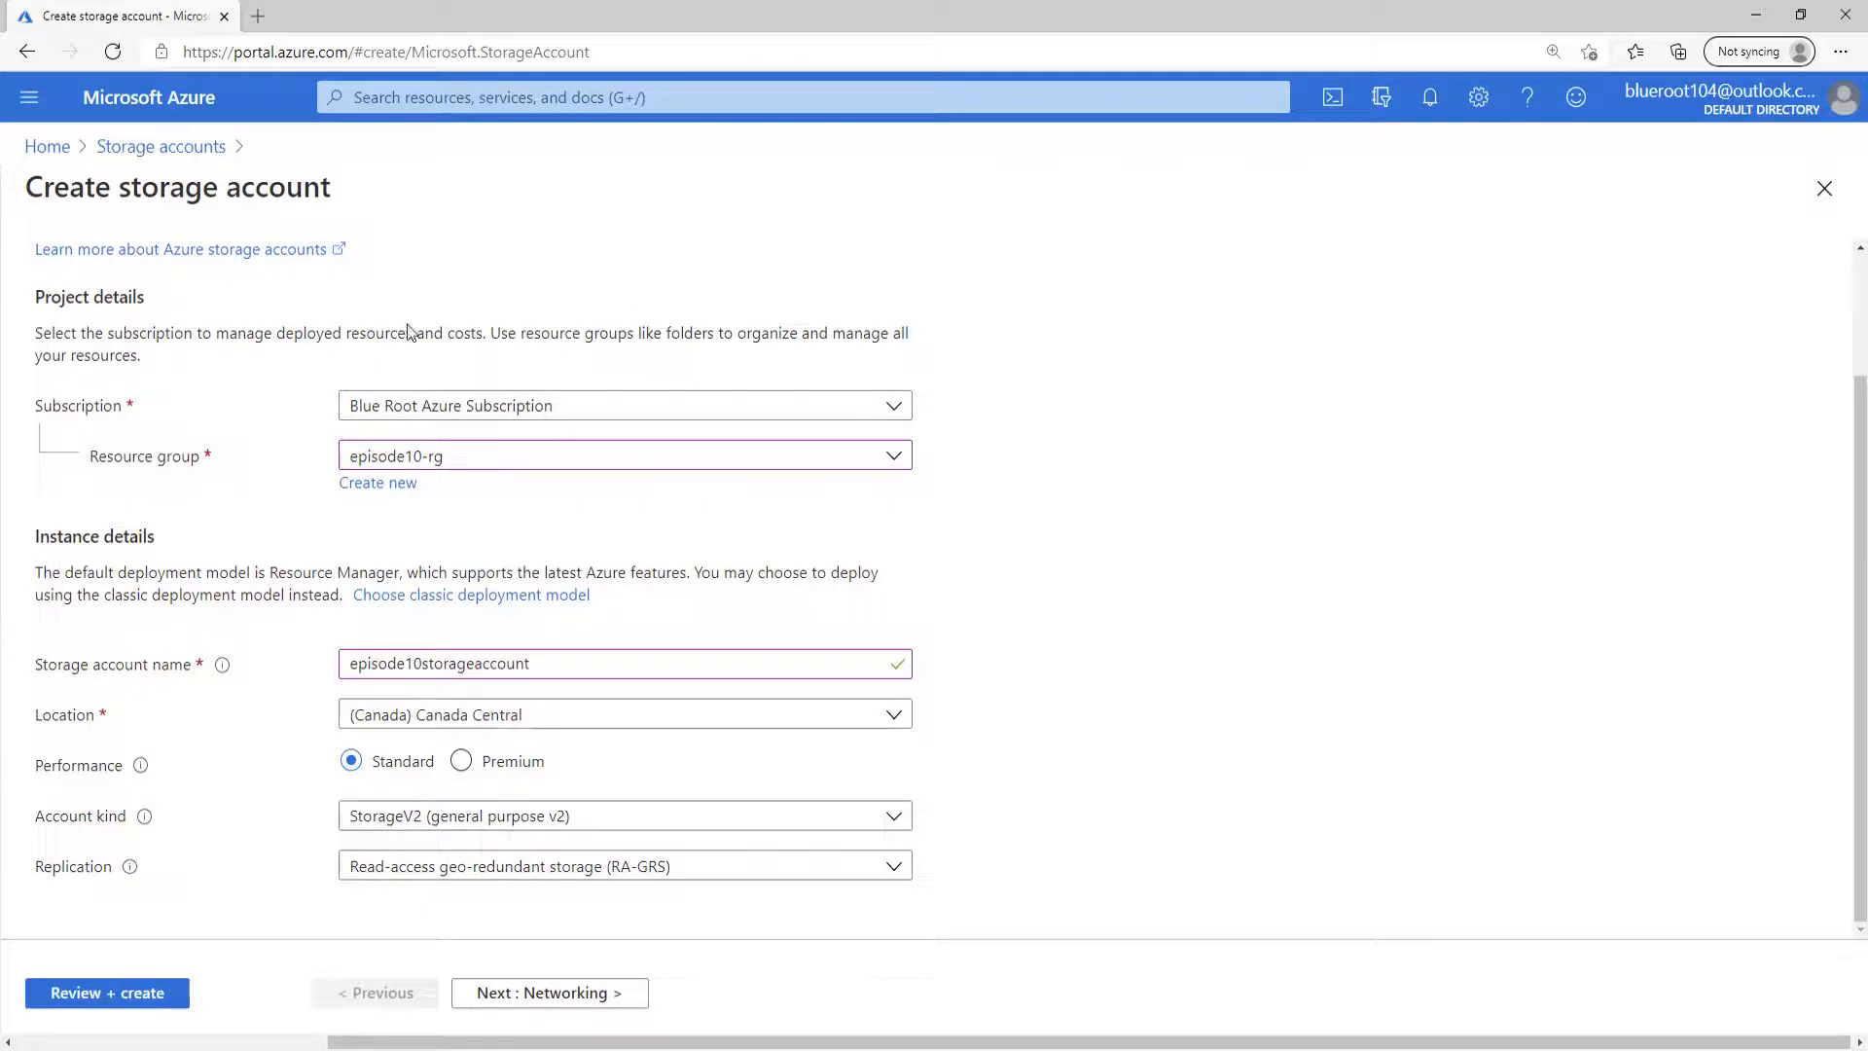
# Review the default networking, data protection and advanced settings, and create the storage account.
pyautogui.scroll(2, 409, 332)
pyautogui.click(148, 297)
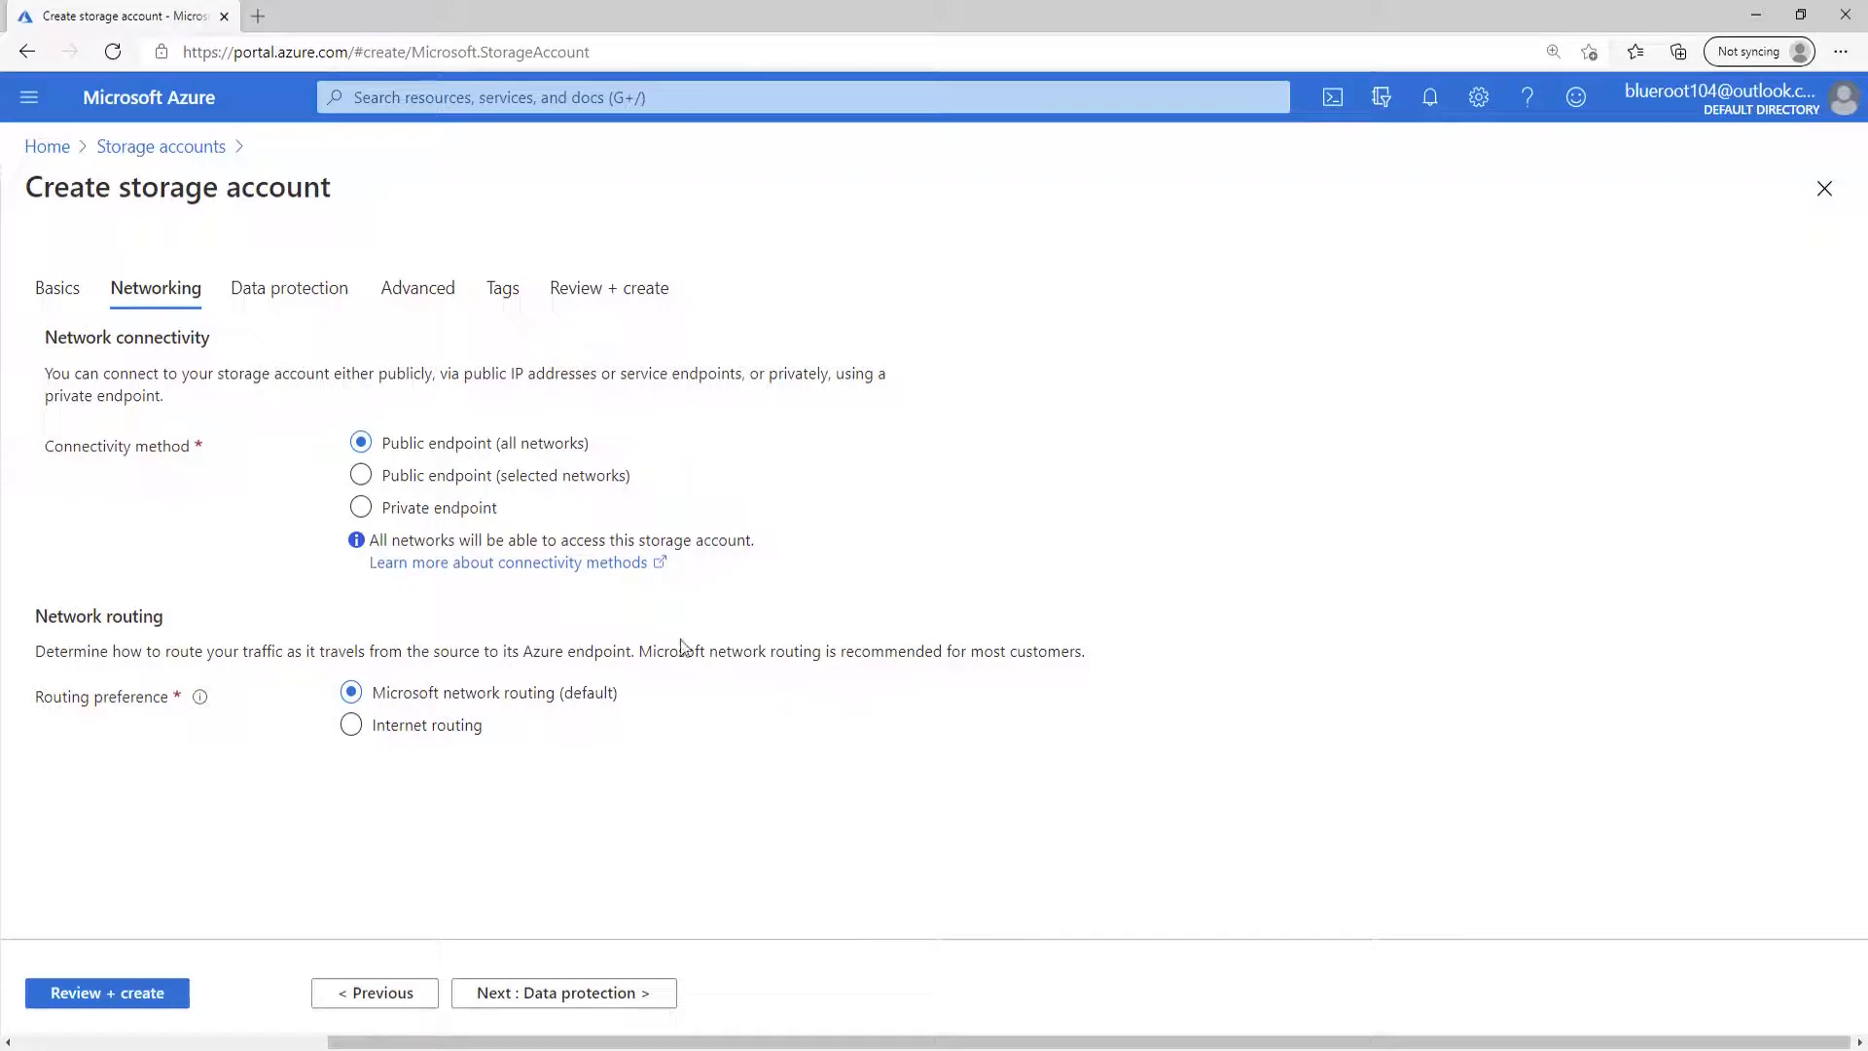
pyautogui.click(308, 300)
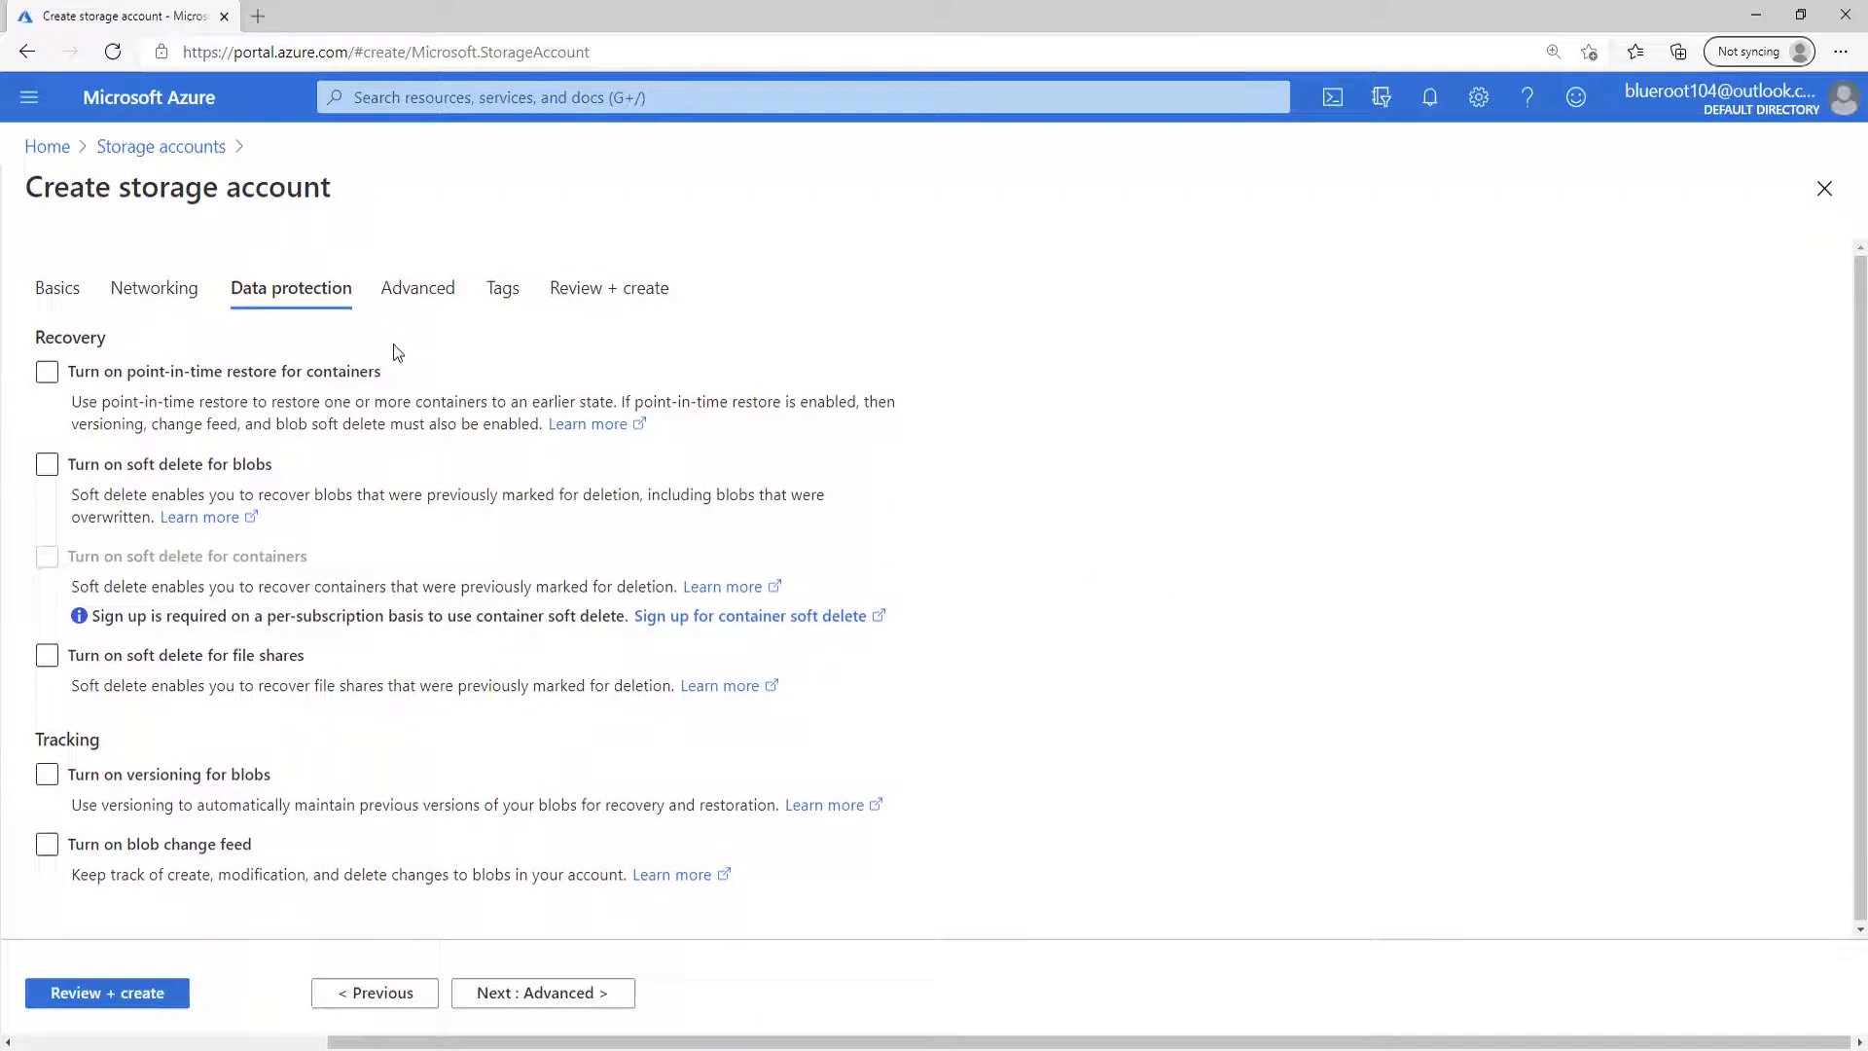
pyautogui.click(418, 285)
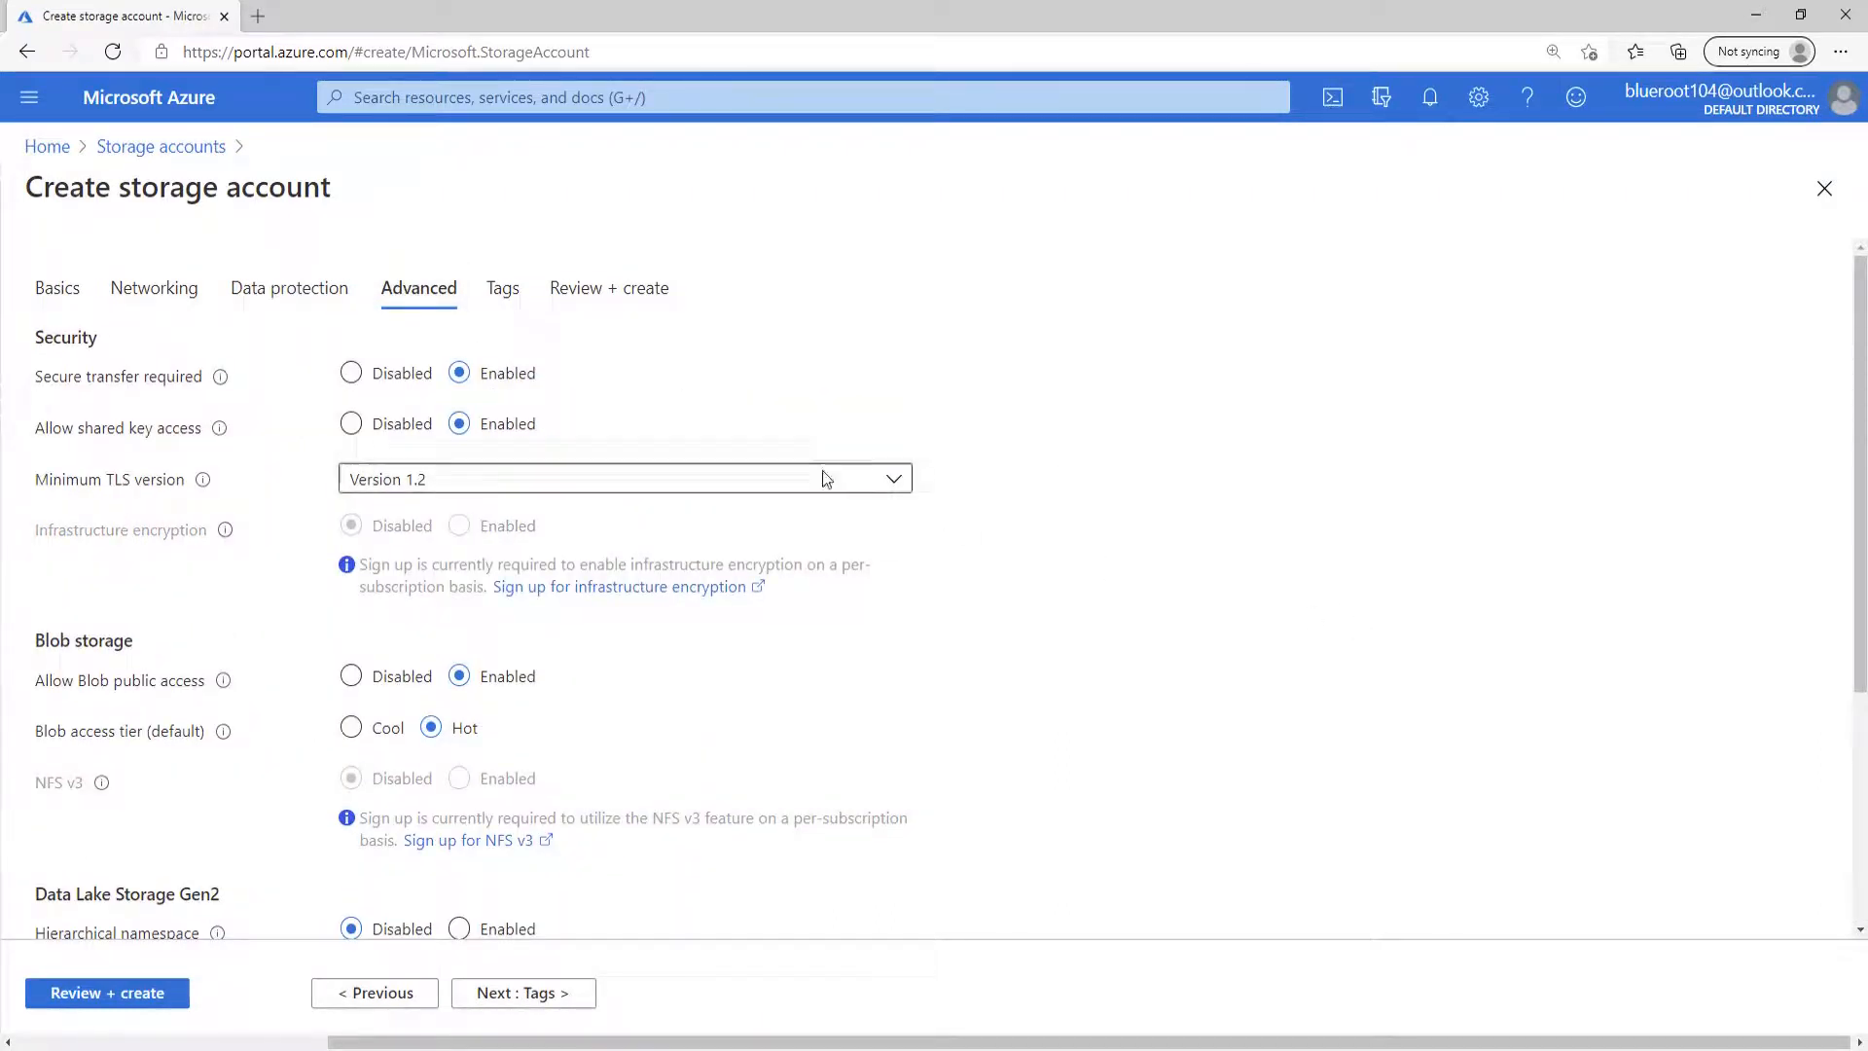
pyautogui.scroll(-2, 848, 548)
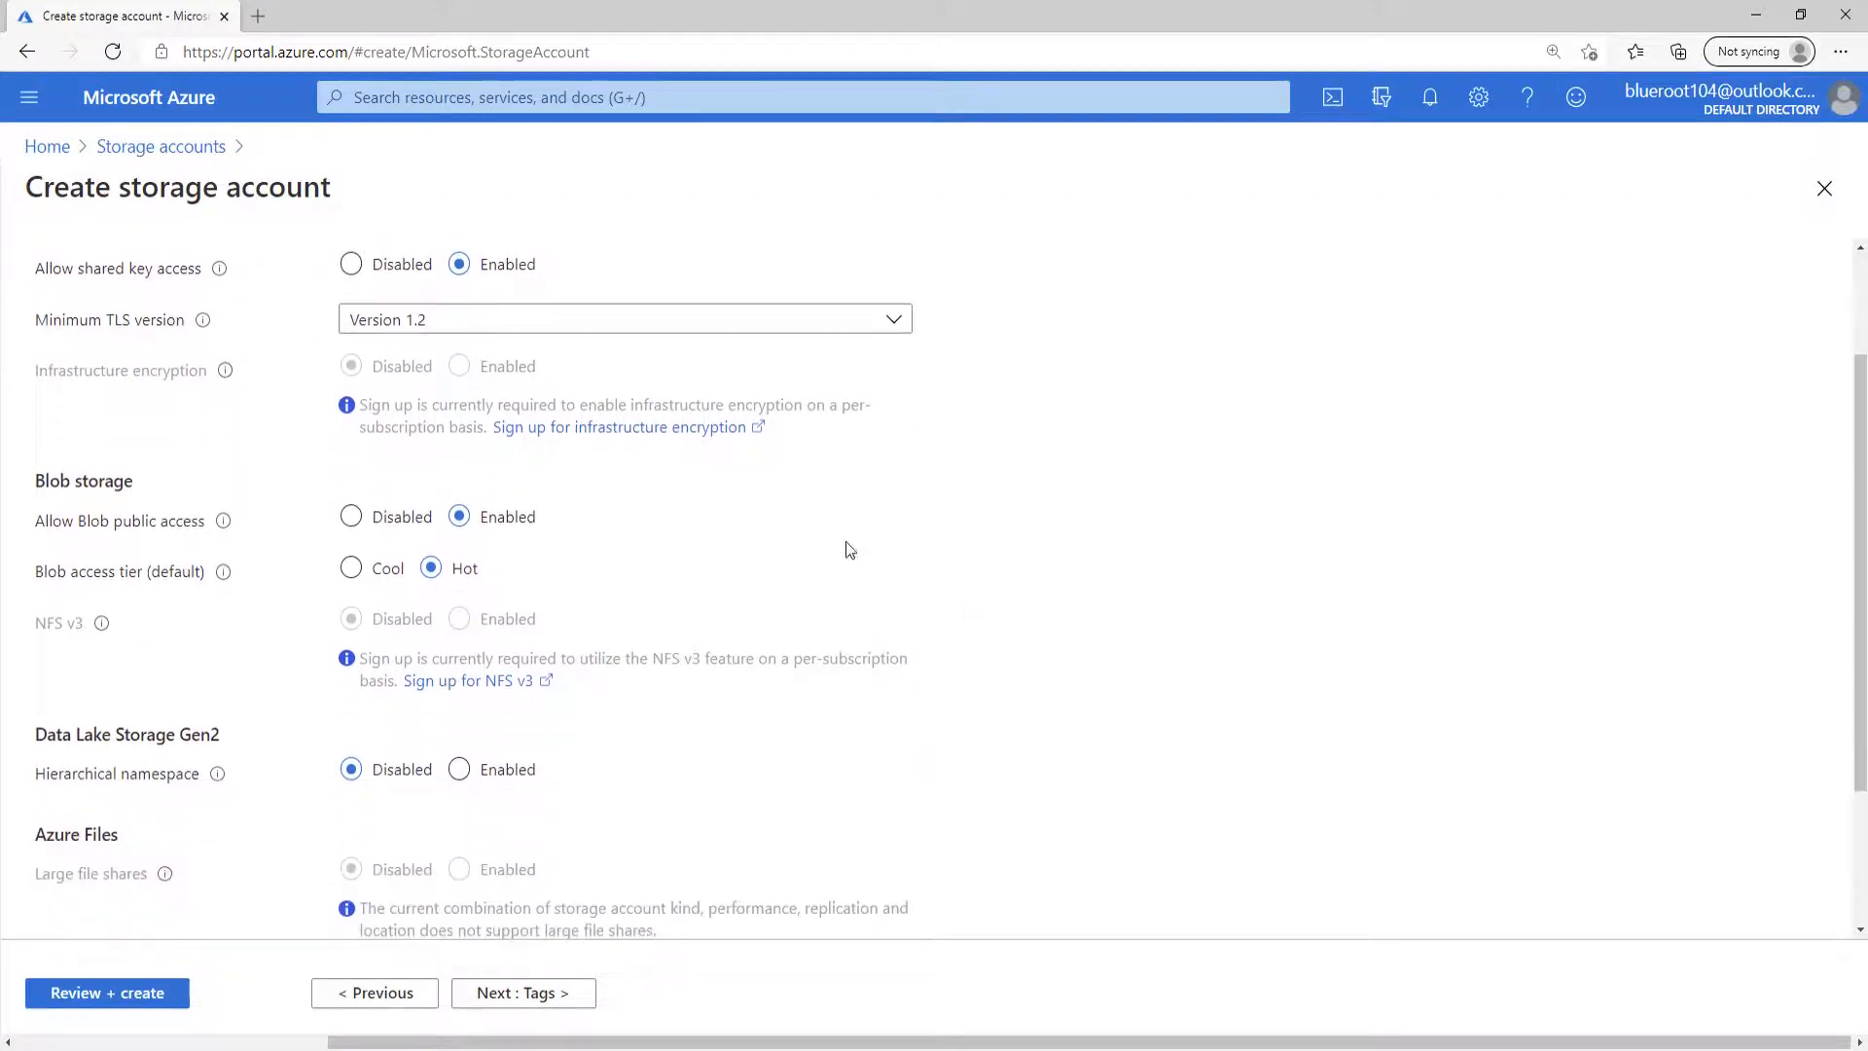
pyautogui.click(164, 990)
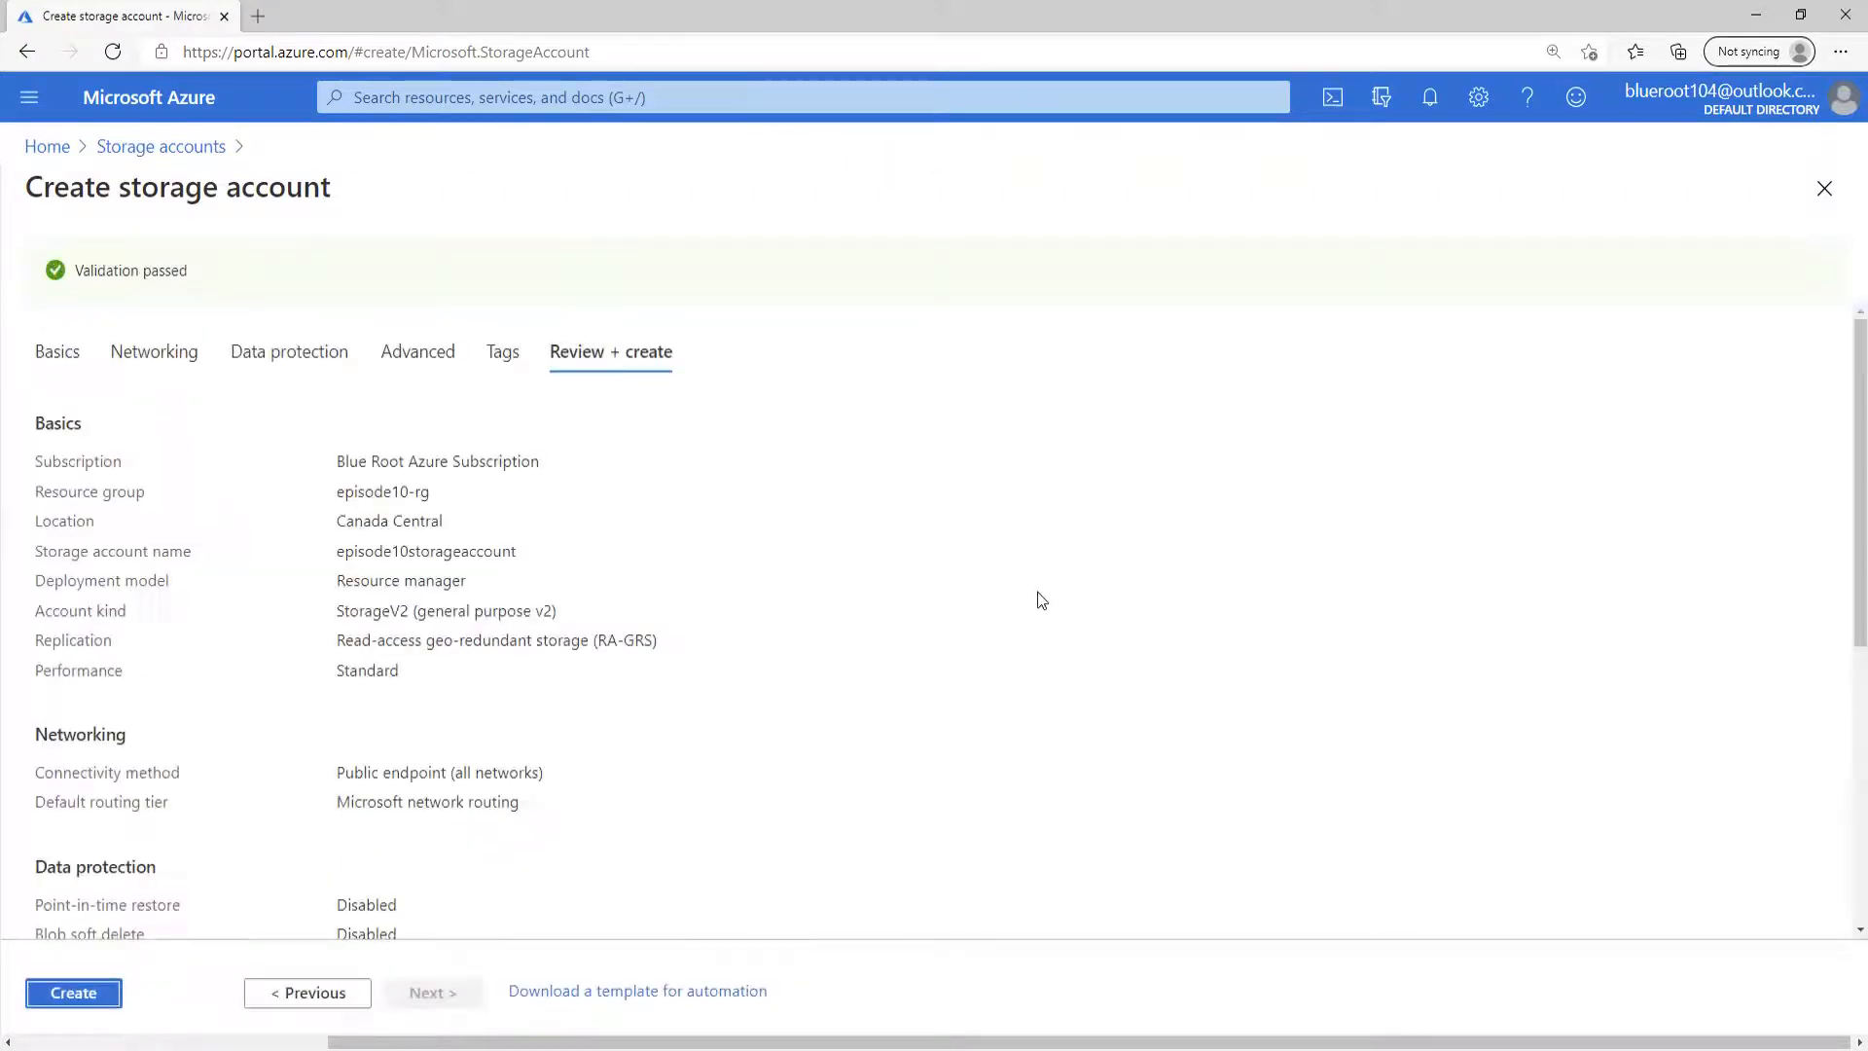
pyautogui.click(84, 994)
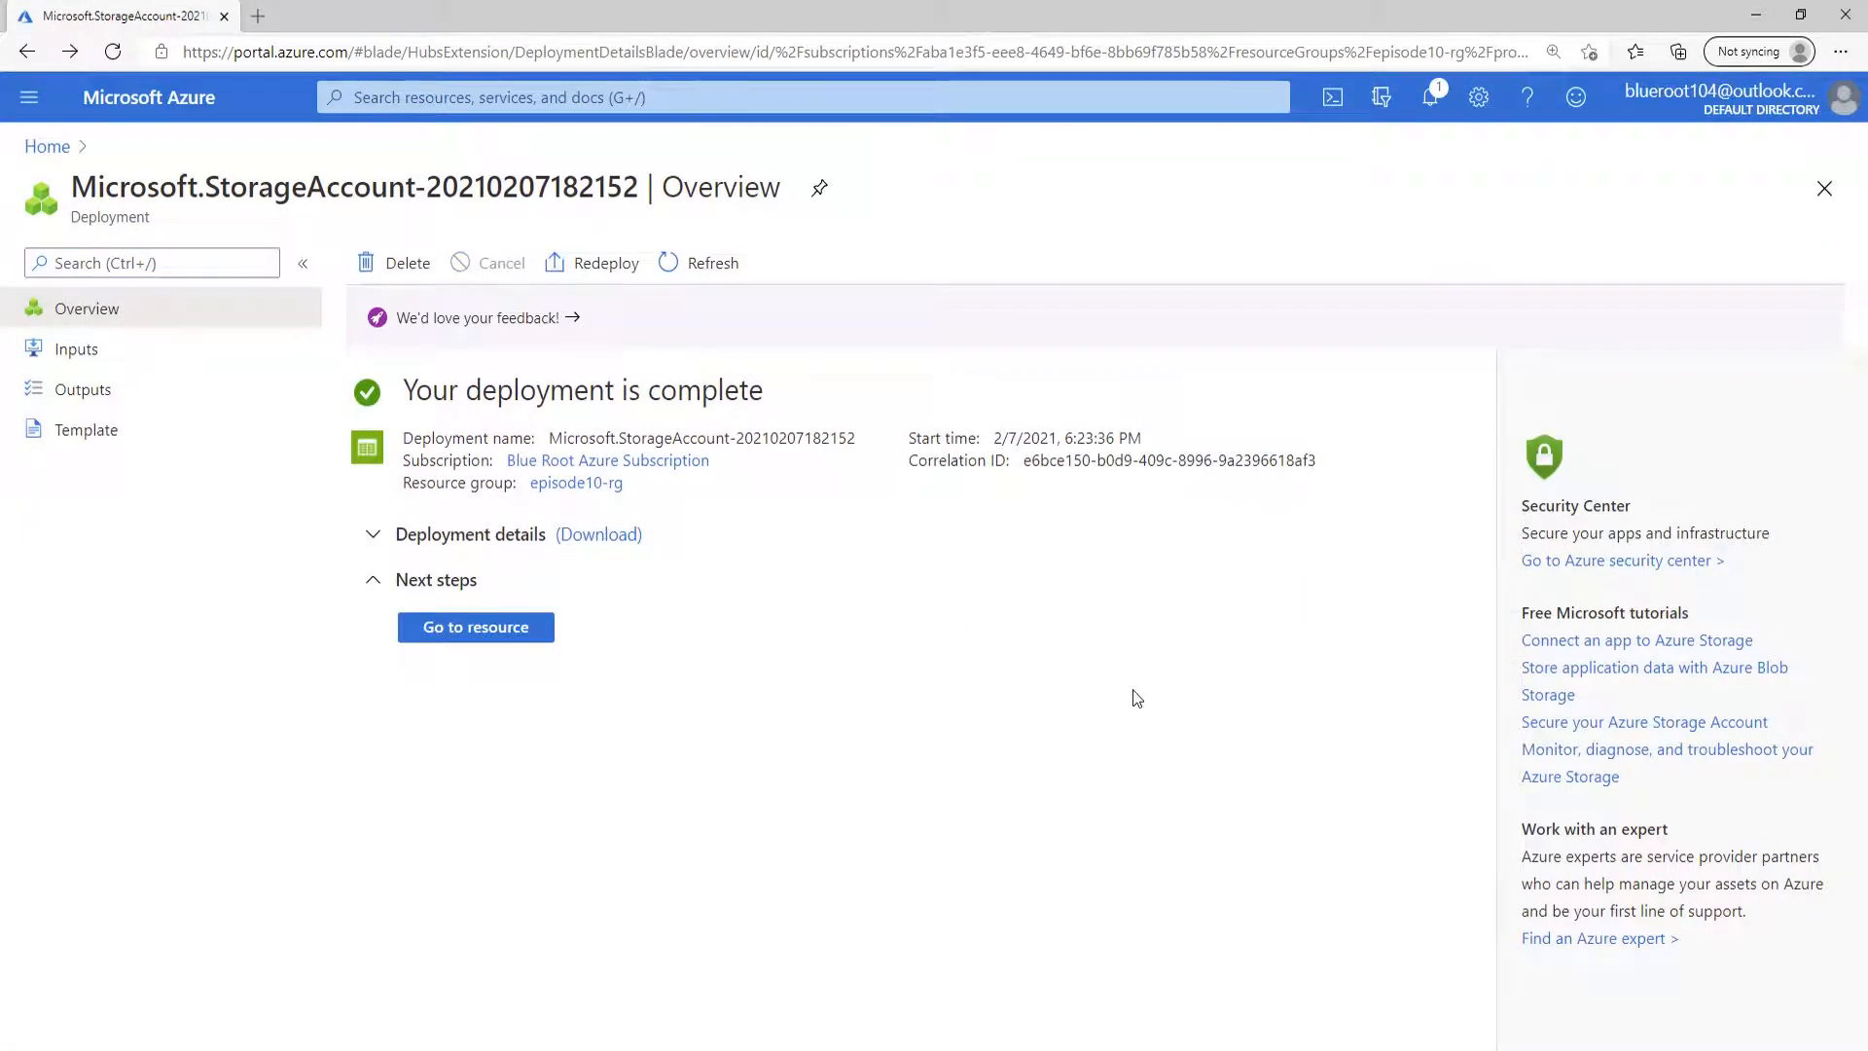
# Open the newly deployed storage account and examine its configuration settings.
pyautogui.click(476, 628)
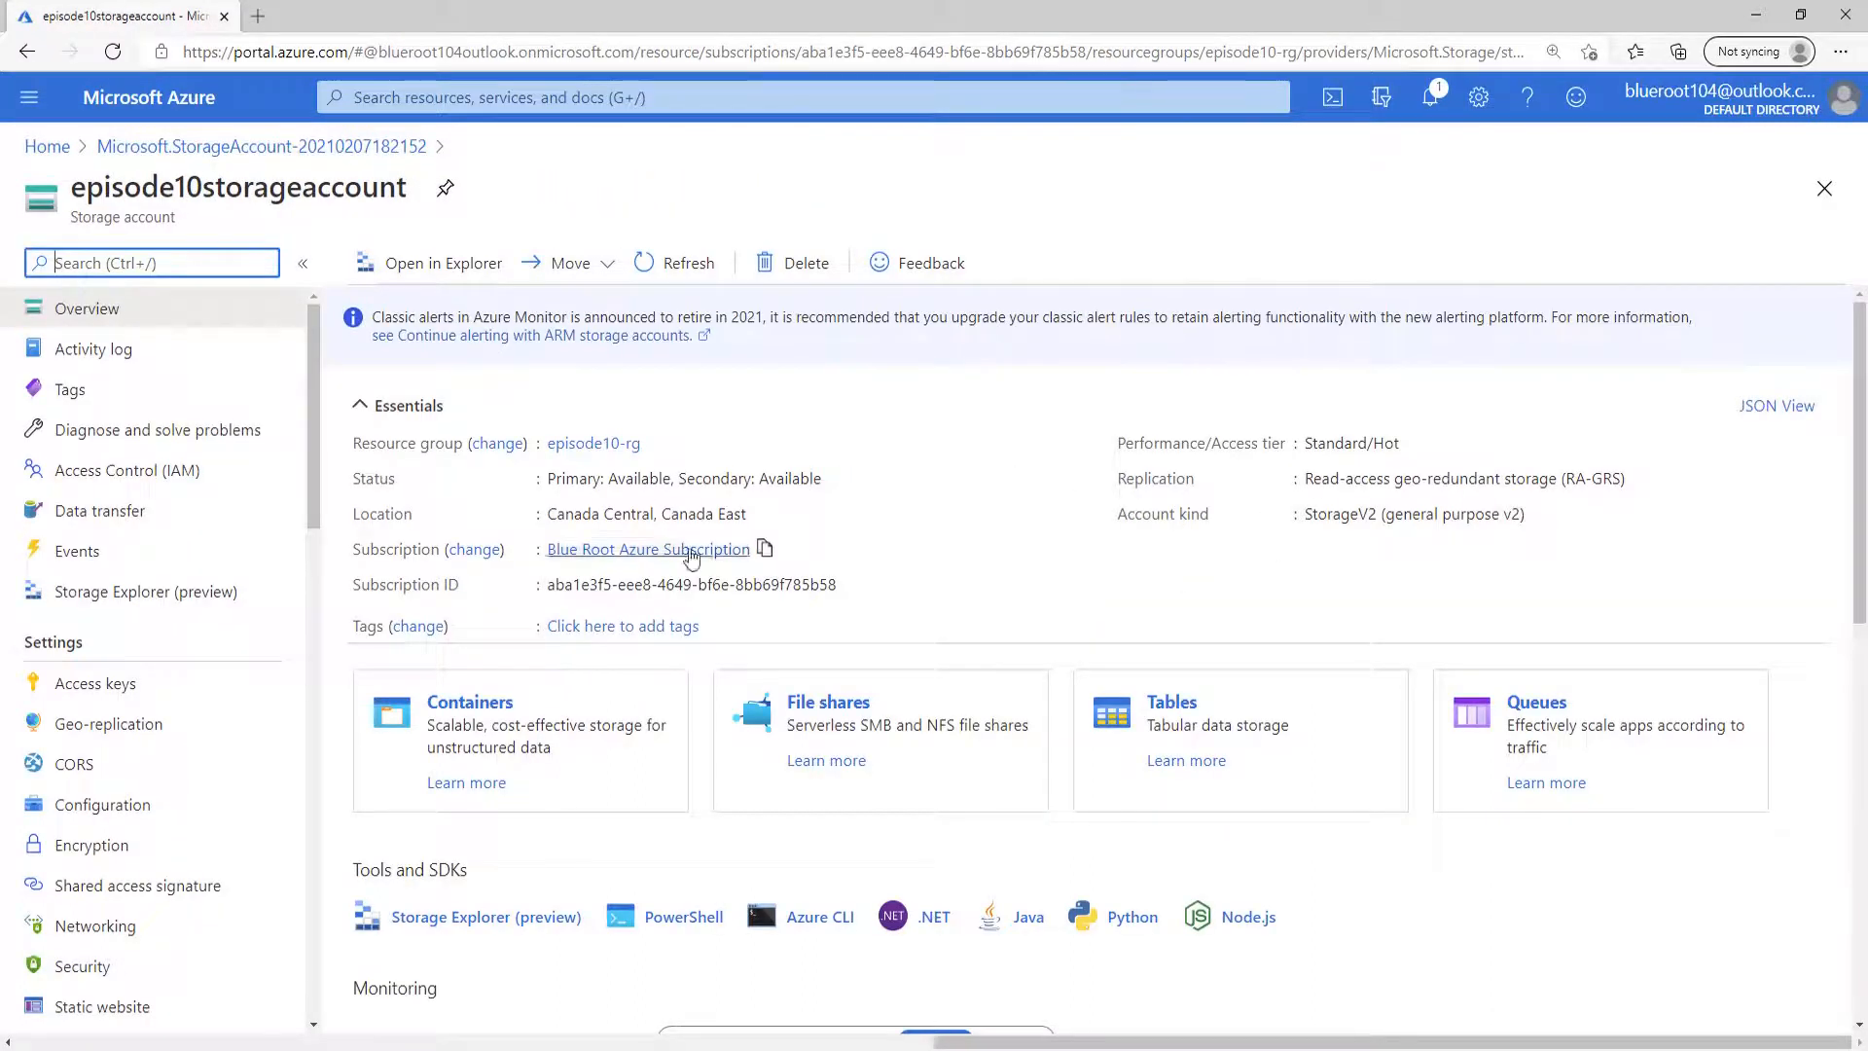
pyautogui.scroll(-2, 251, 717)
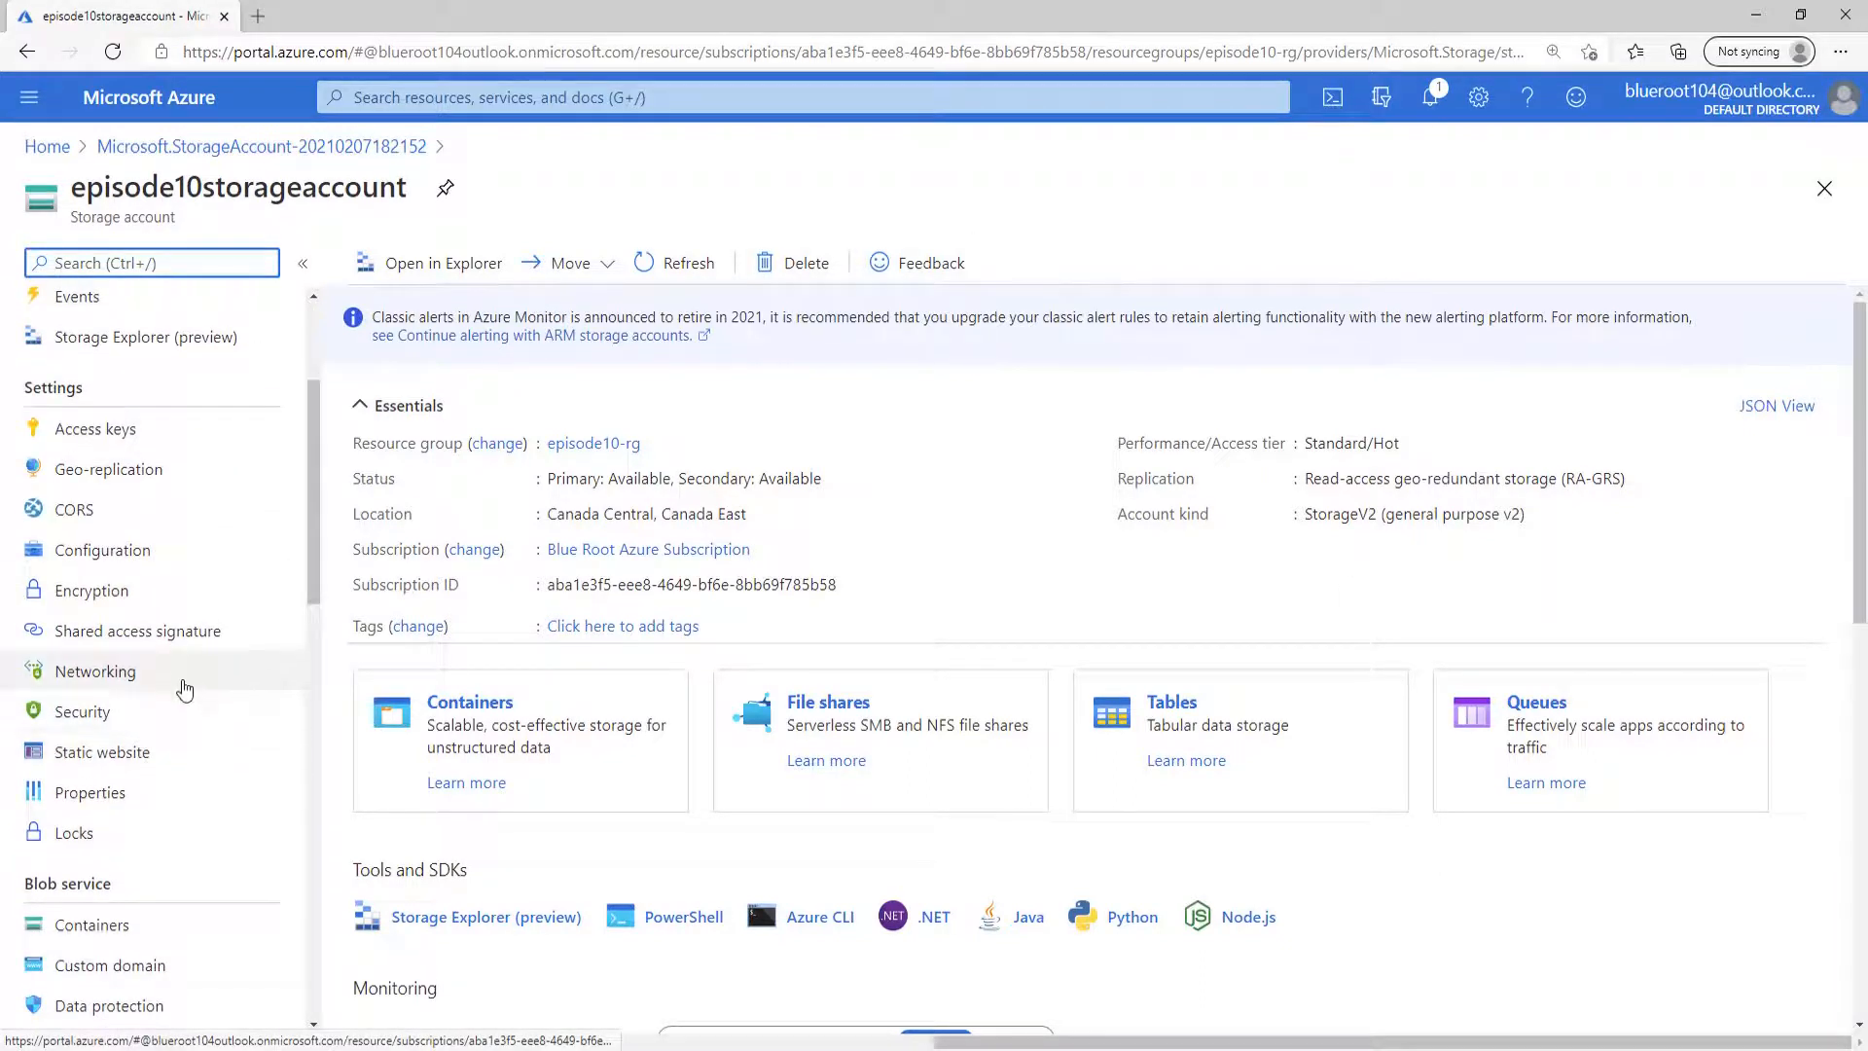
pyautogui.click(195, 569)
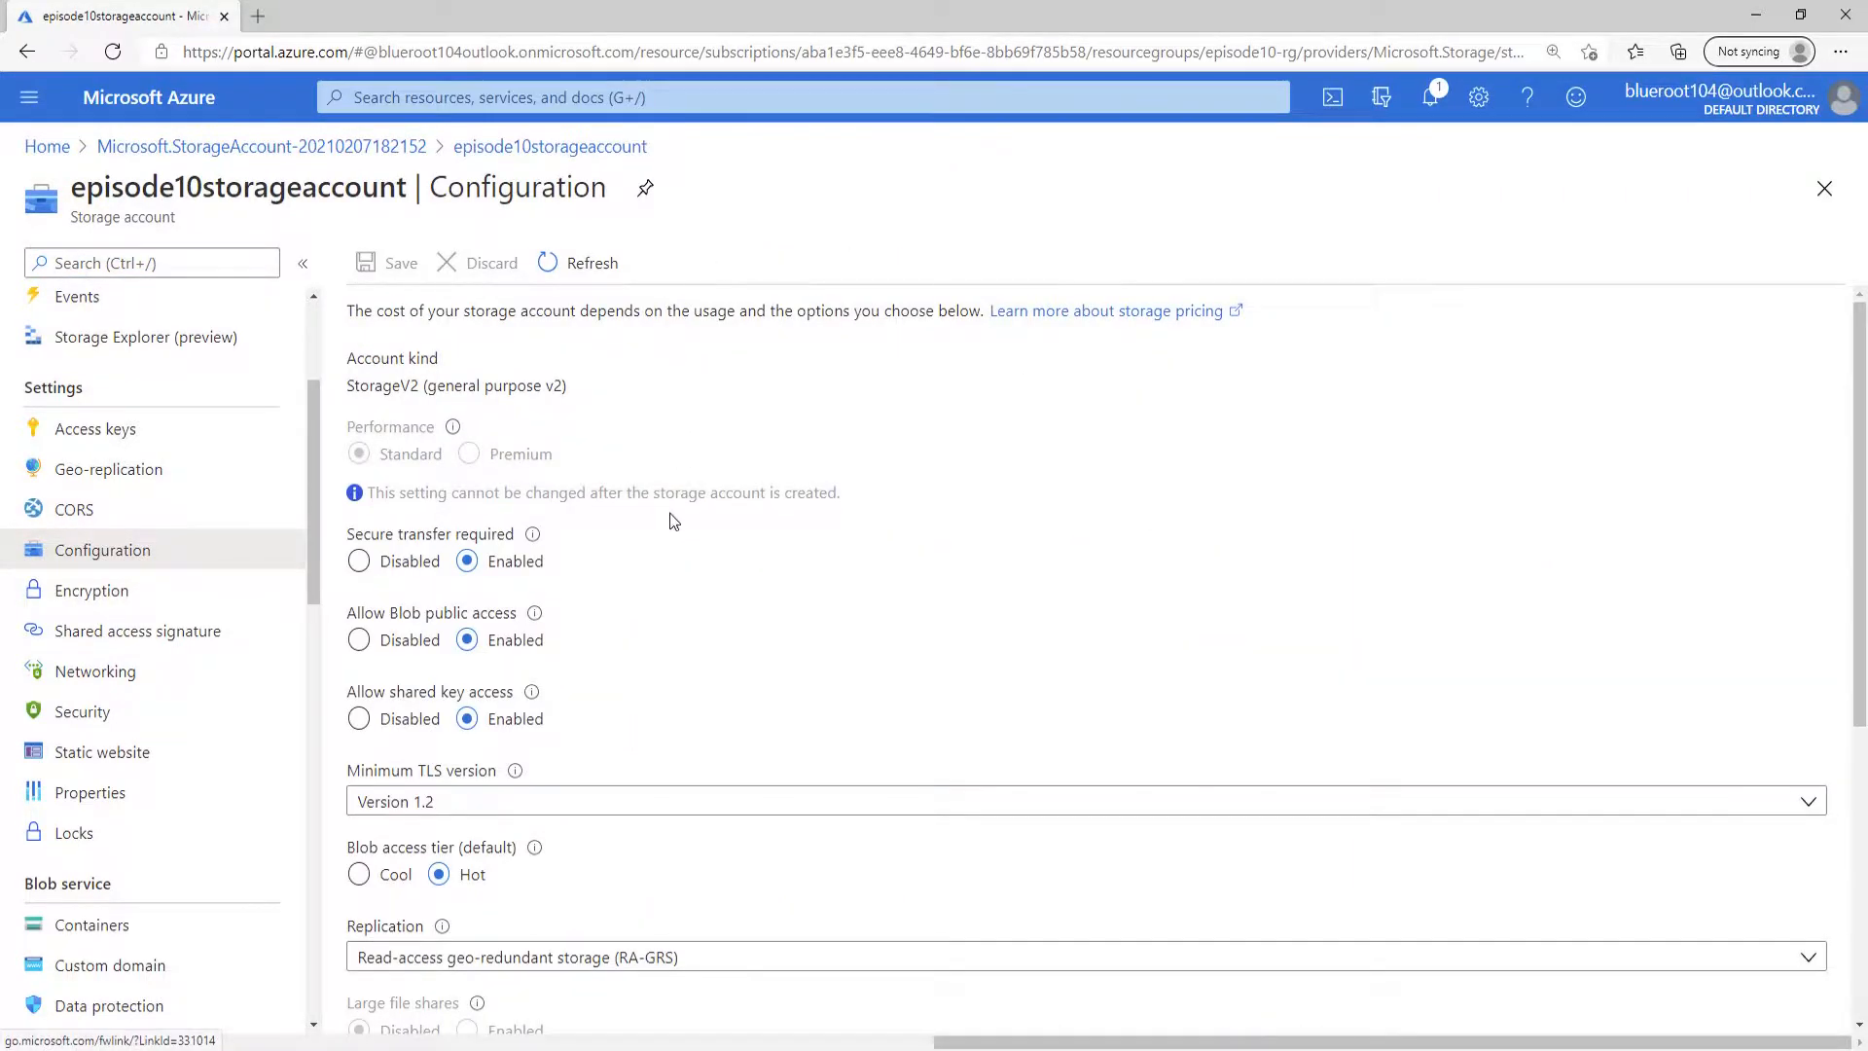
pyautogui.scroll(-5, 671, 525)
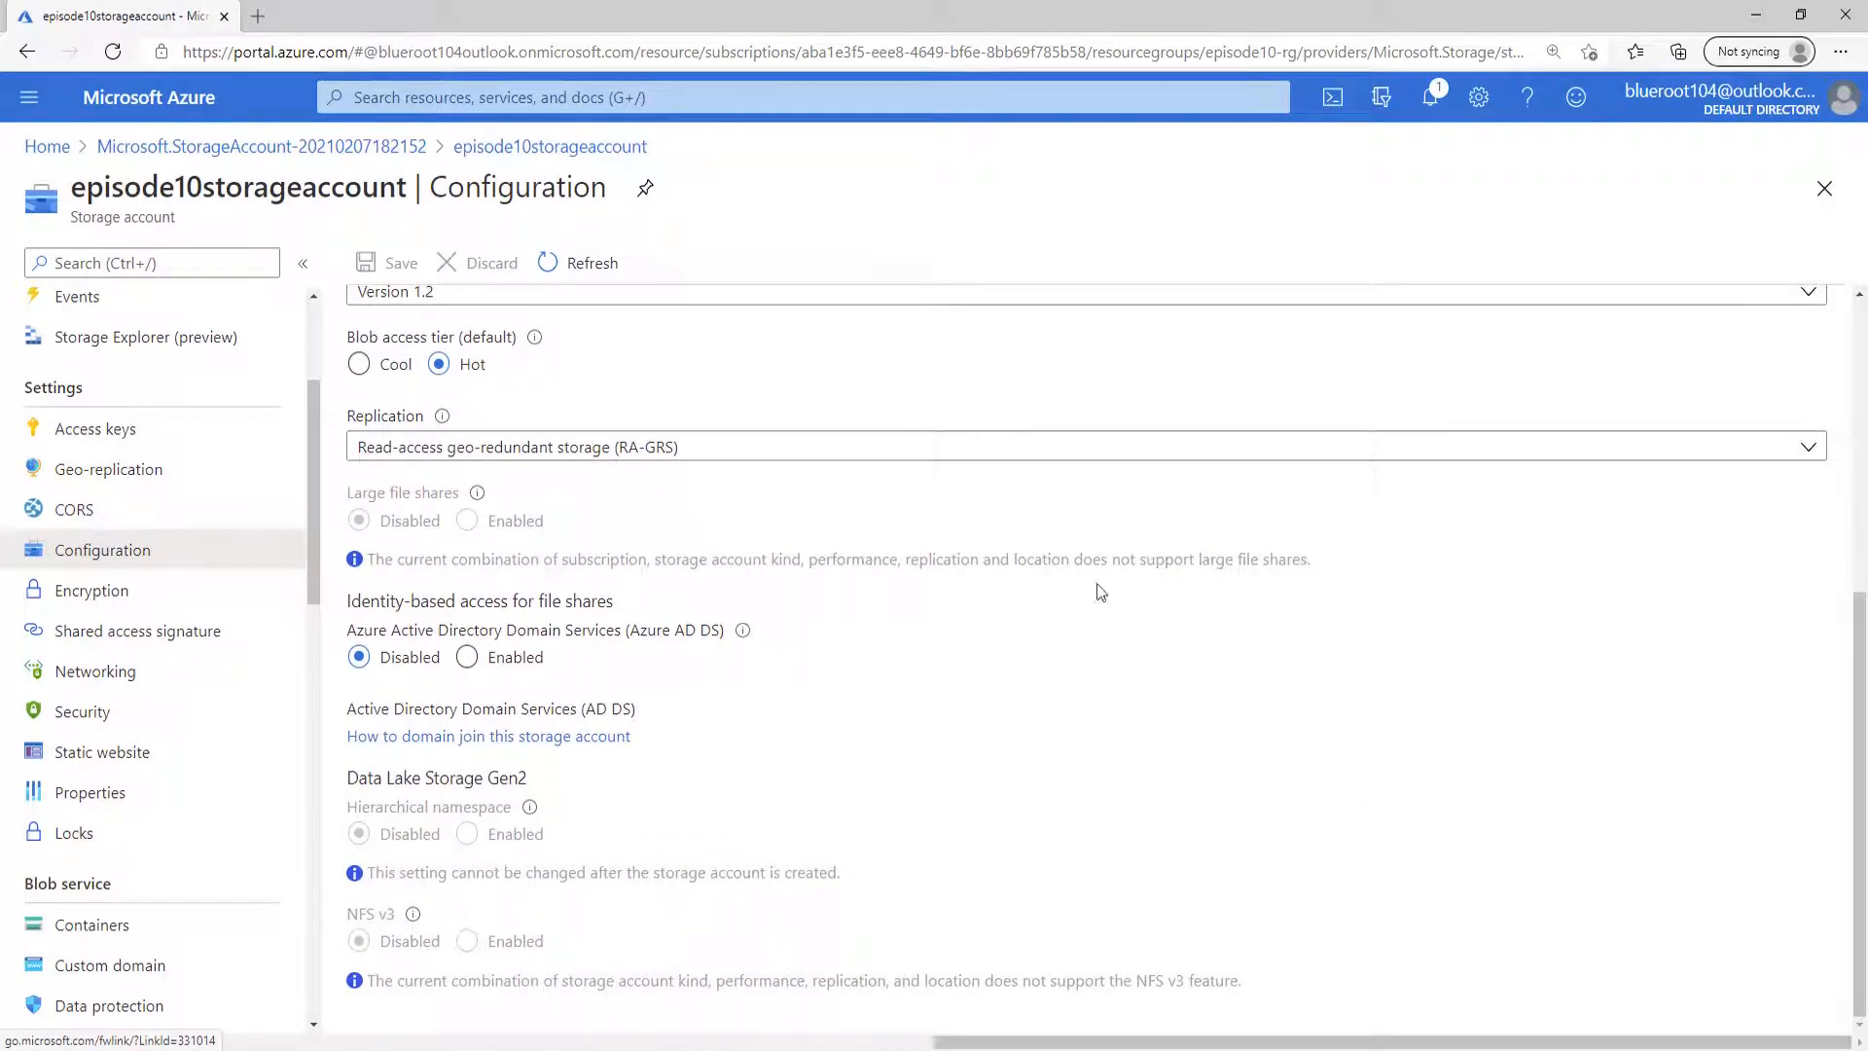
# Examine the storage account's geo-replication locations and its full list of primary and secondary storage endpoints.
pyautogui.click(137, 471)
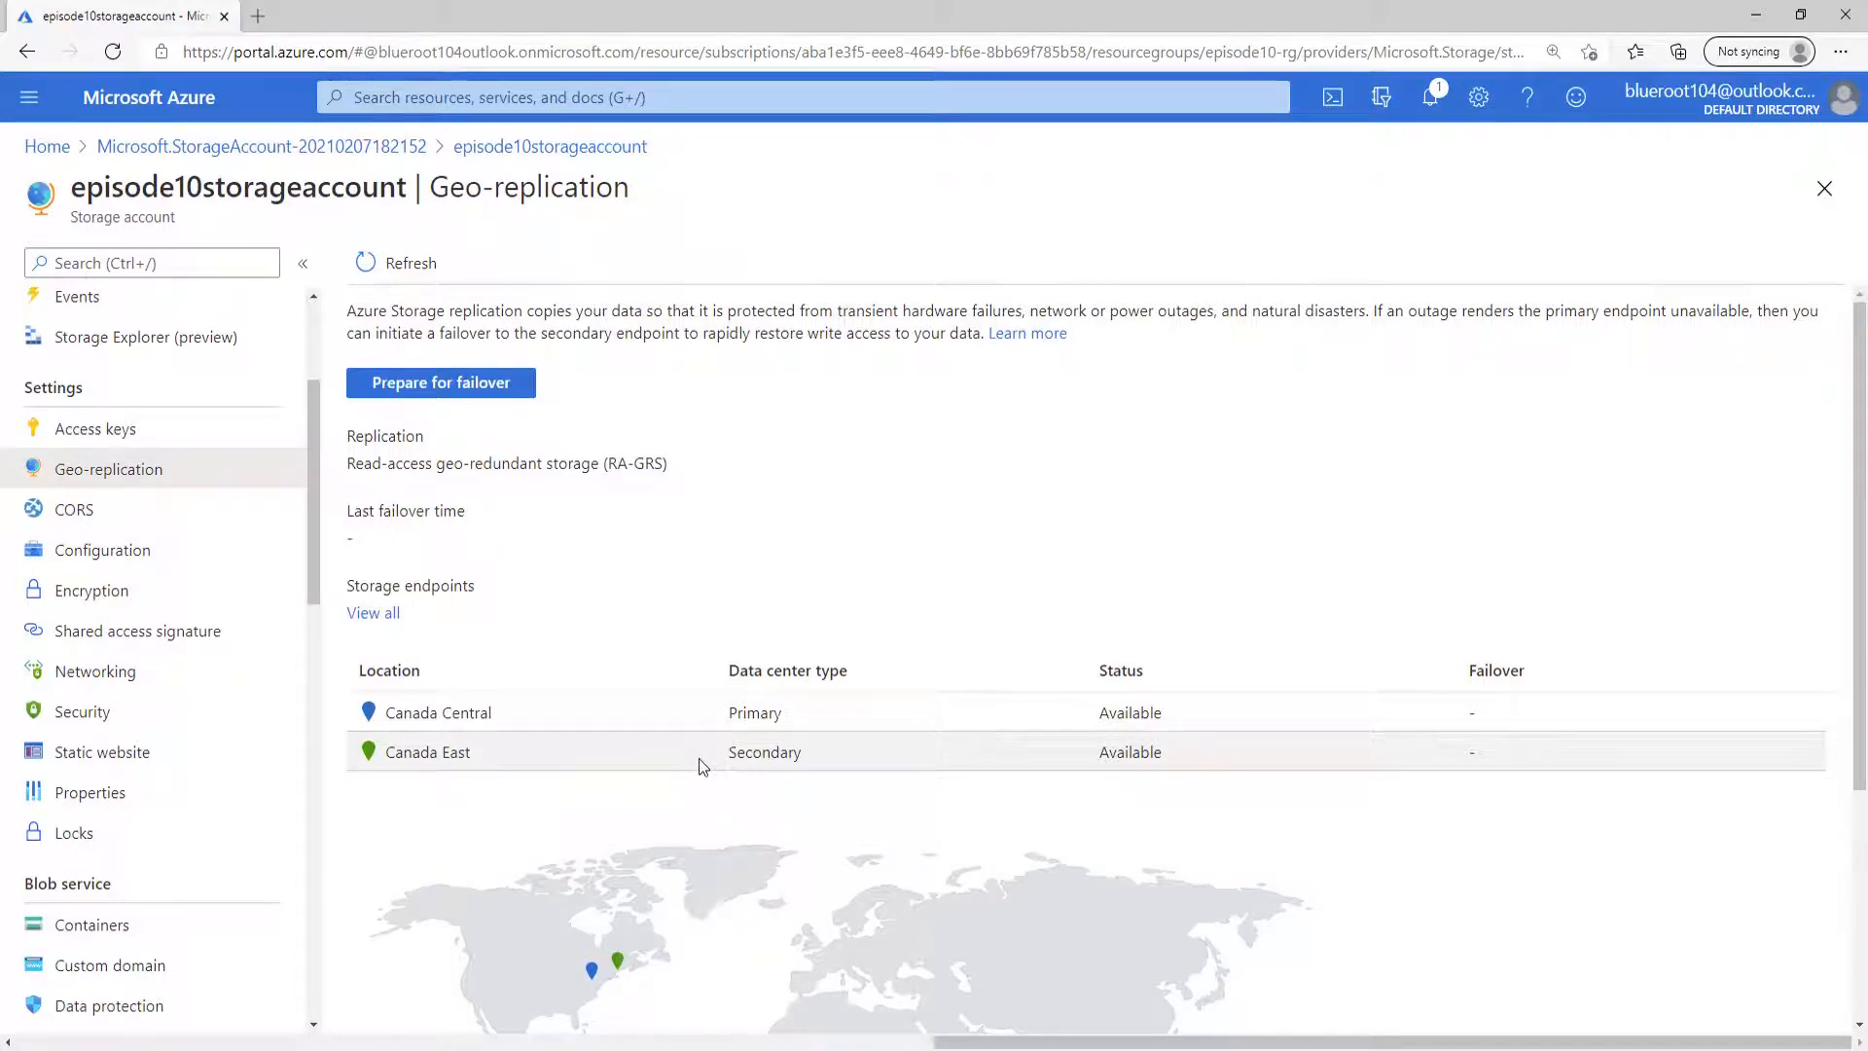
pyautogui.scroll(-4, 698, 757)
pyautogui.scroll(2, 698, 757)
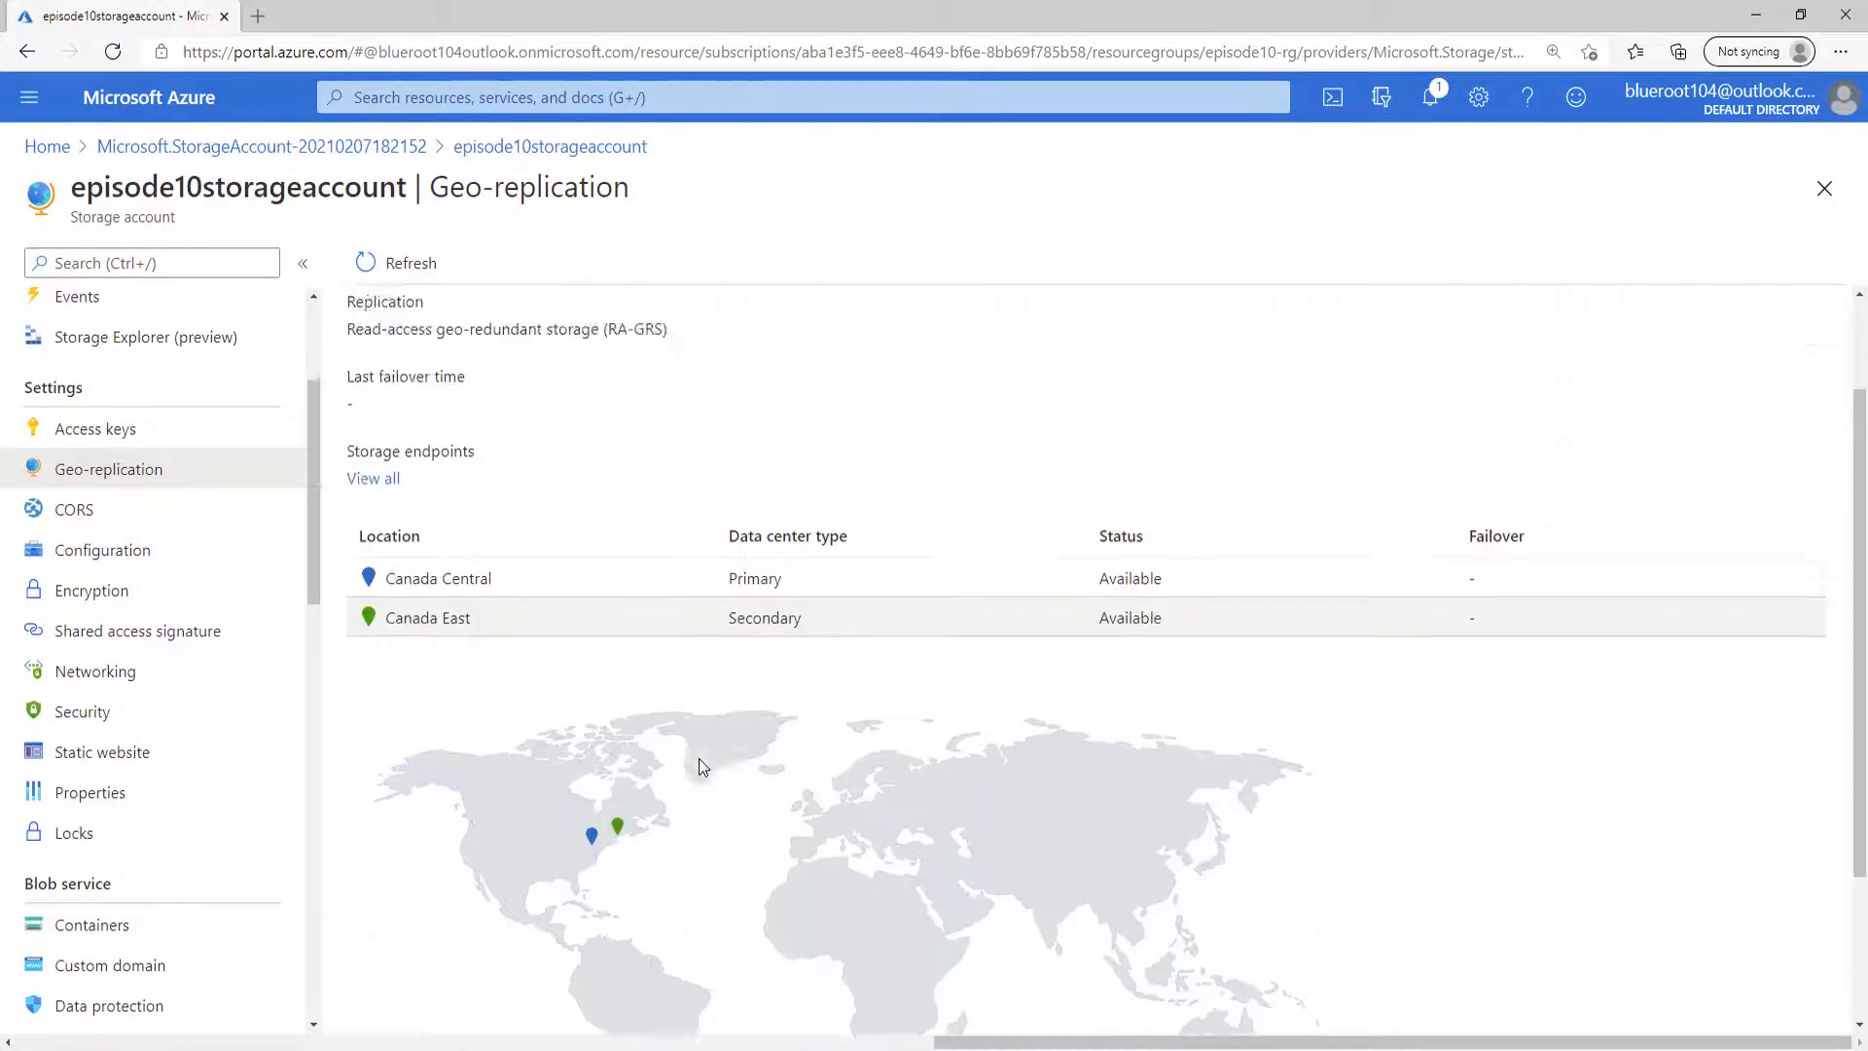
pyautogui.scroll(1, 698, 767)
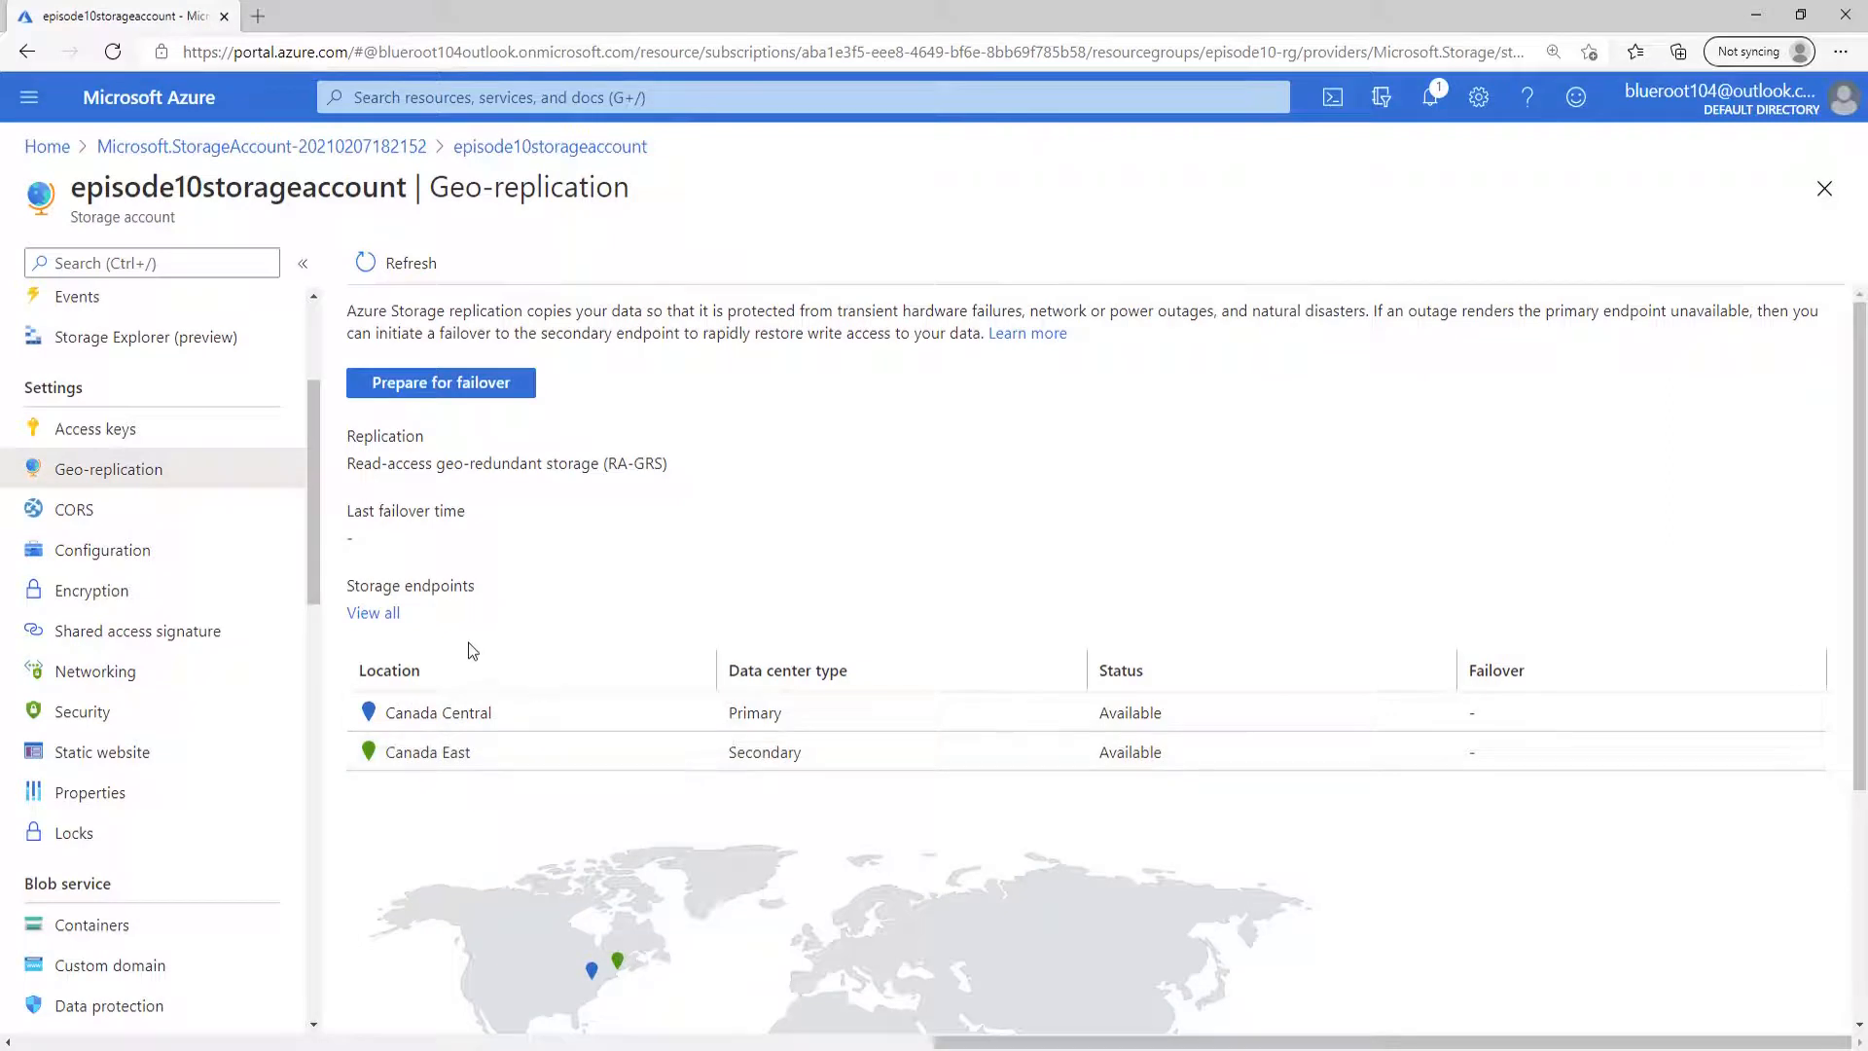
pyautogui.click(387, 615)
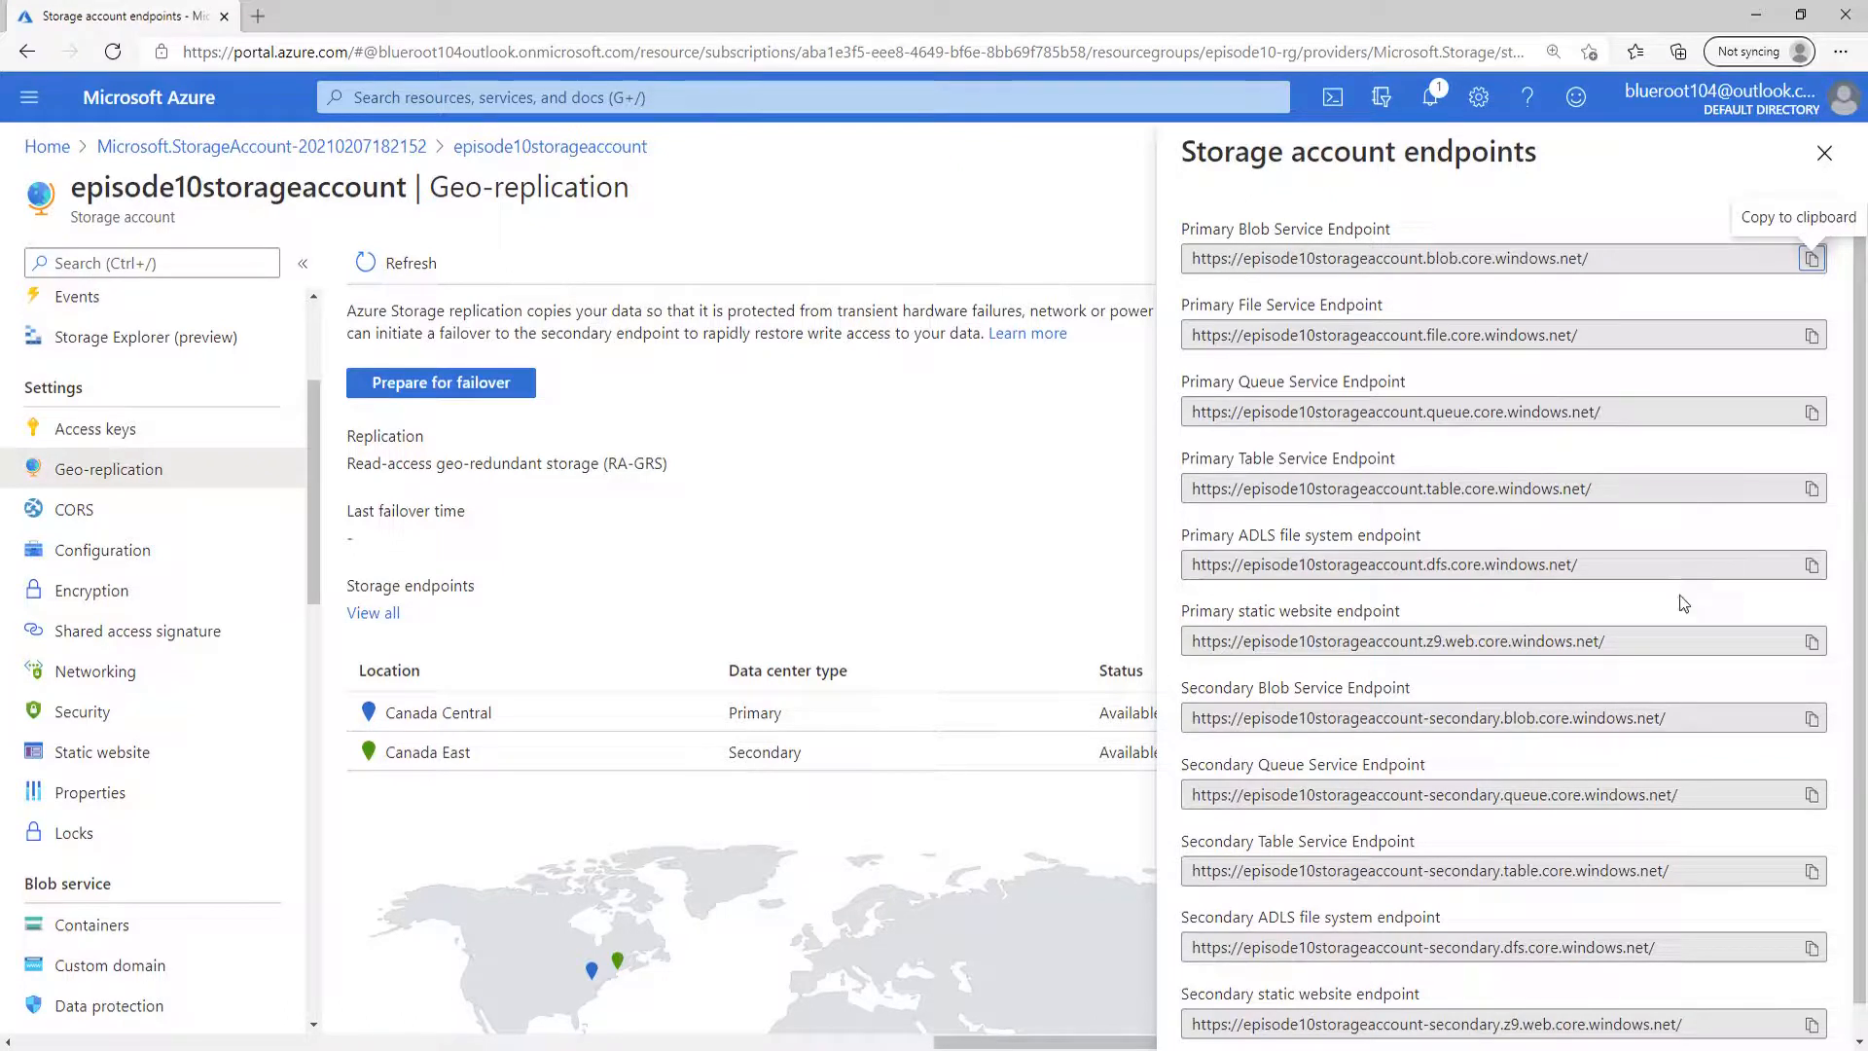
pyautogui.scroll(-1, 1680, 594)
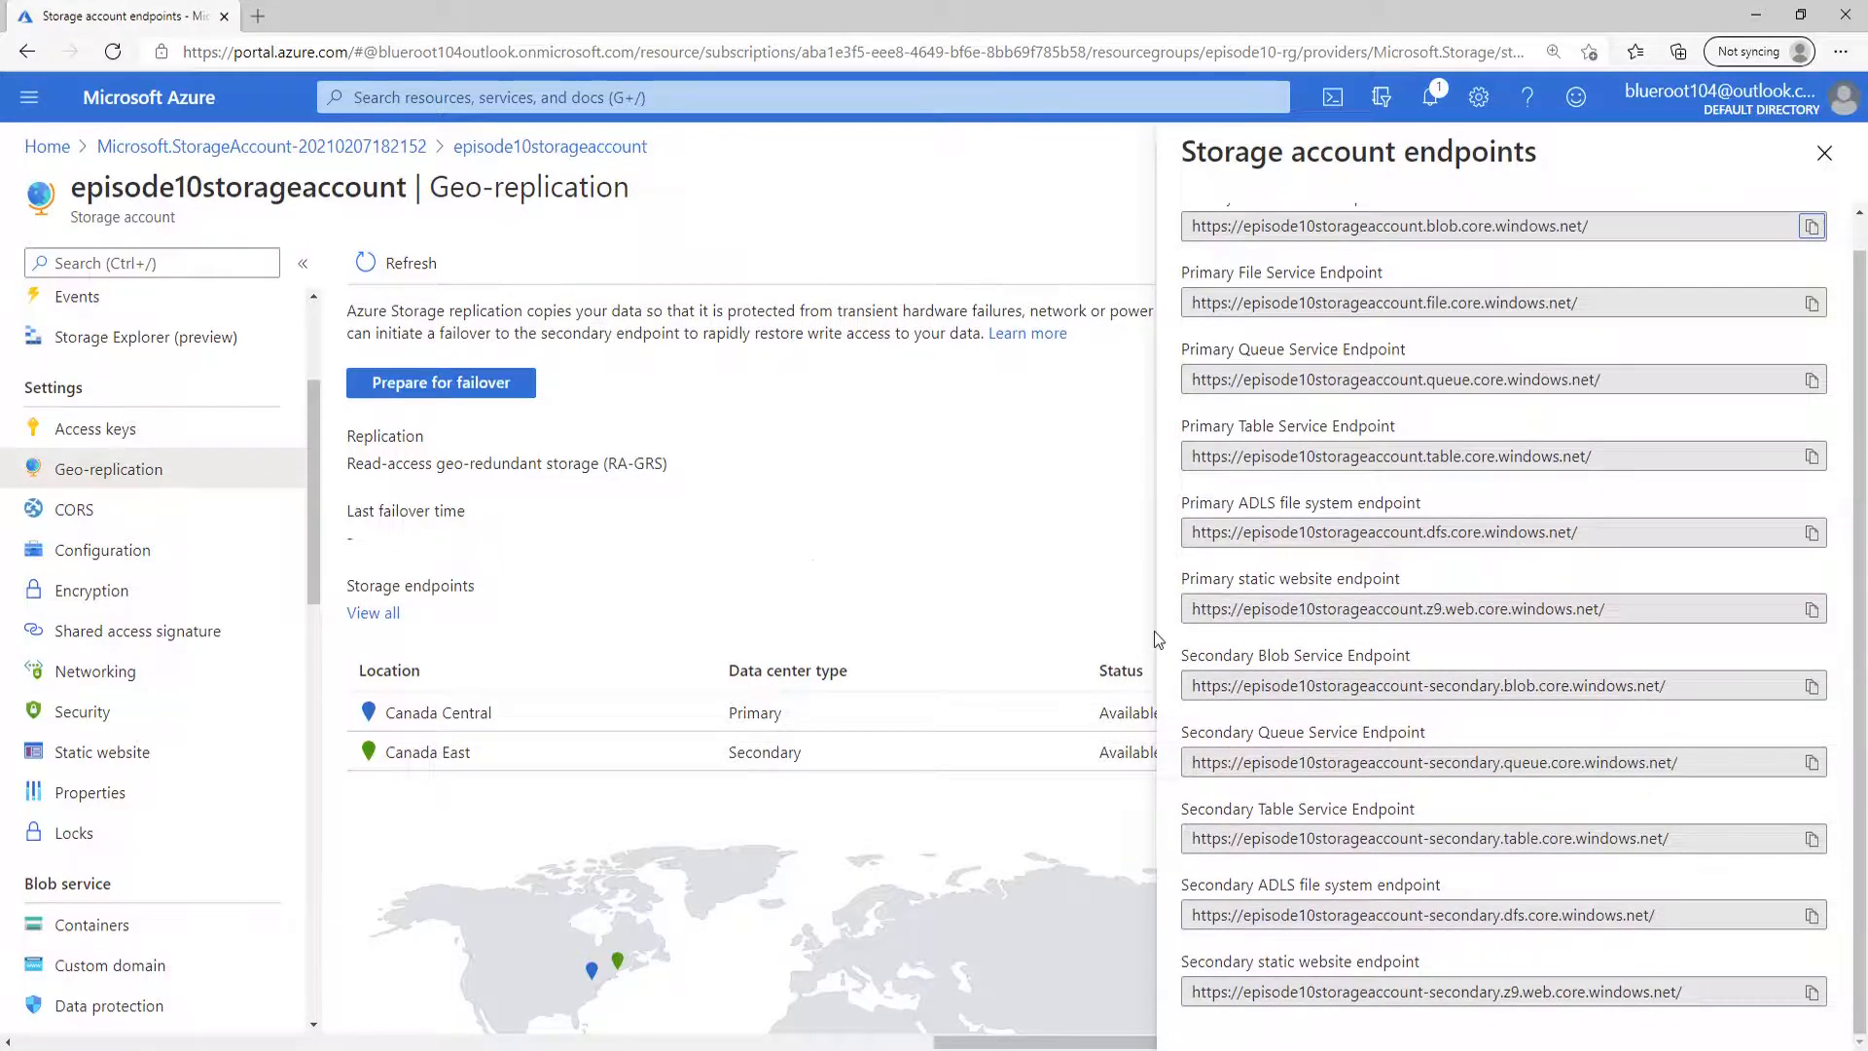
# Change the storage account's replication to Geo-redundant storage (GRS) in its configuration and save the change.
pyautogui.click(148, 553)
pyautogui.scroll(-2, 879, 626)
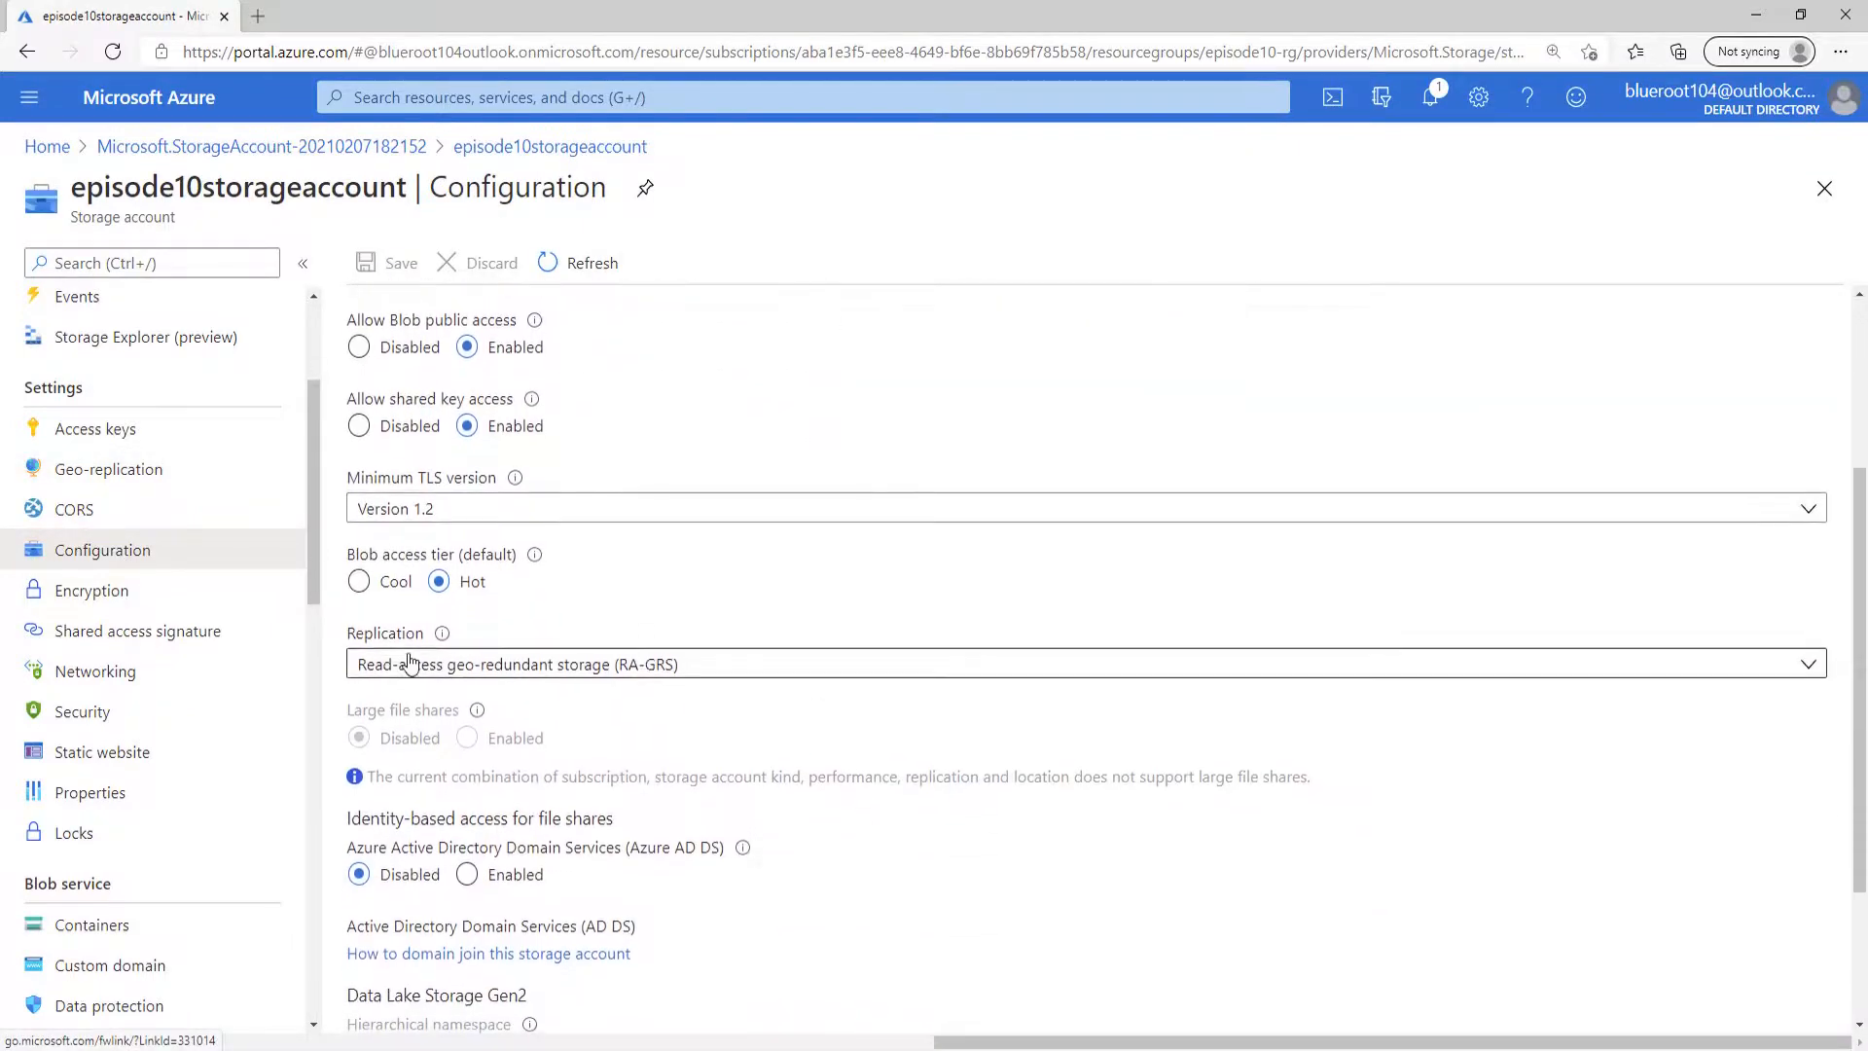
pyautogui.click(1810, 665)
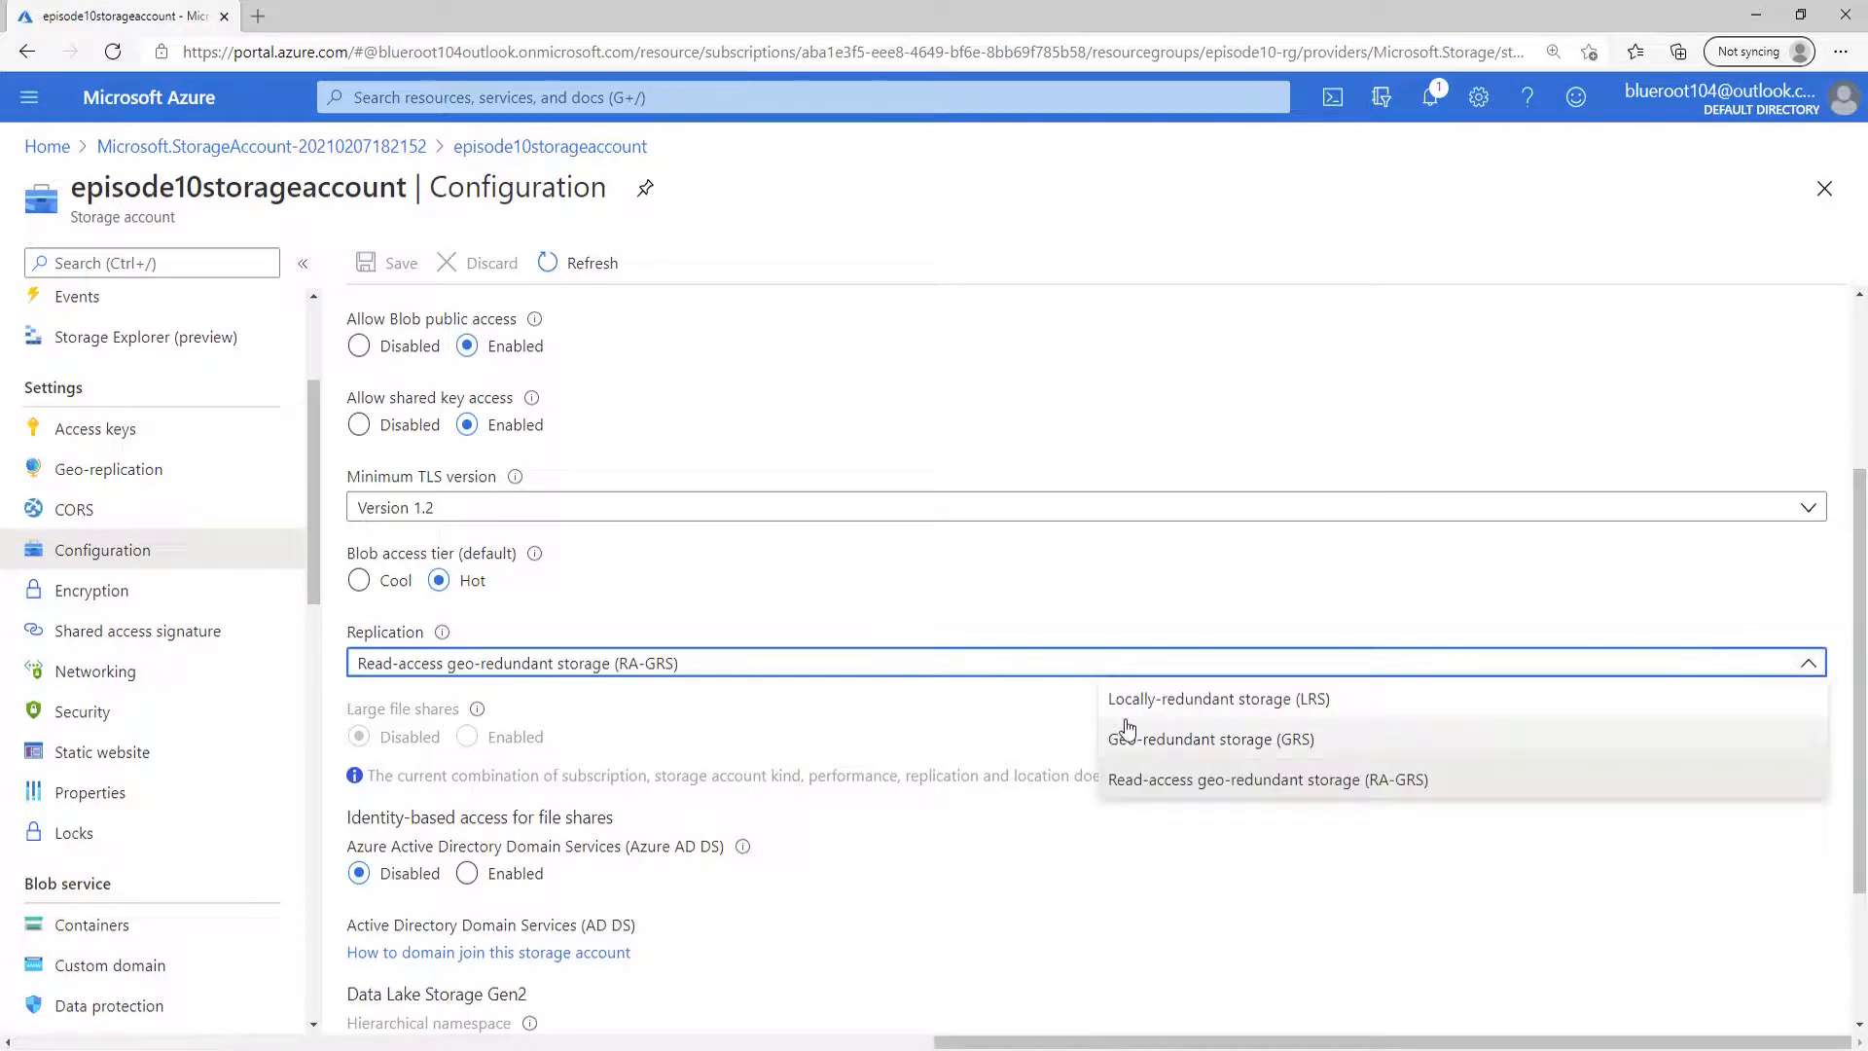
pyautogui.click(1266, 743)
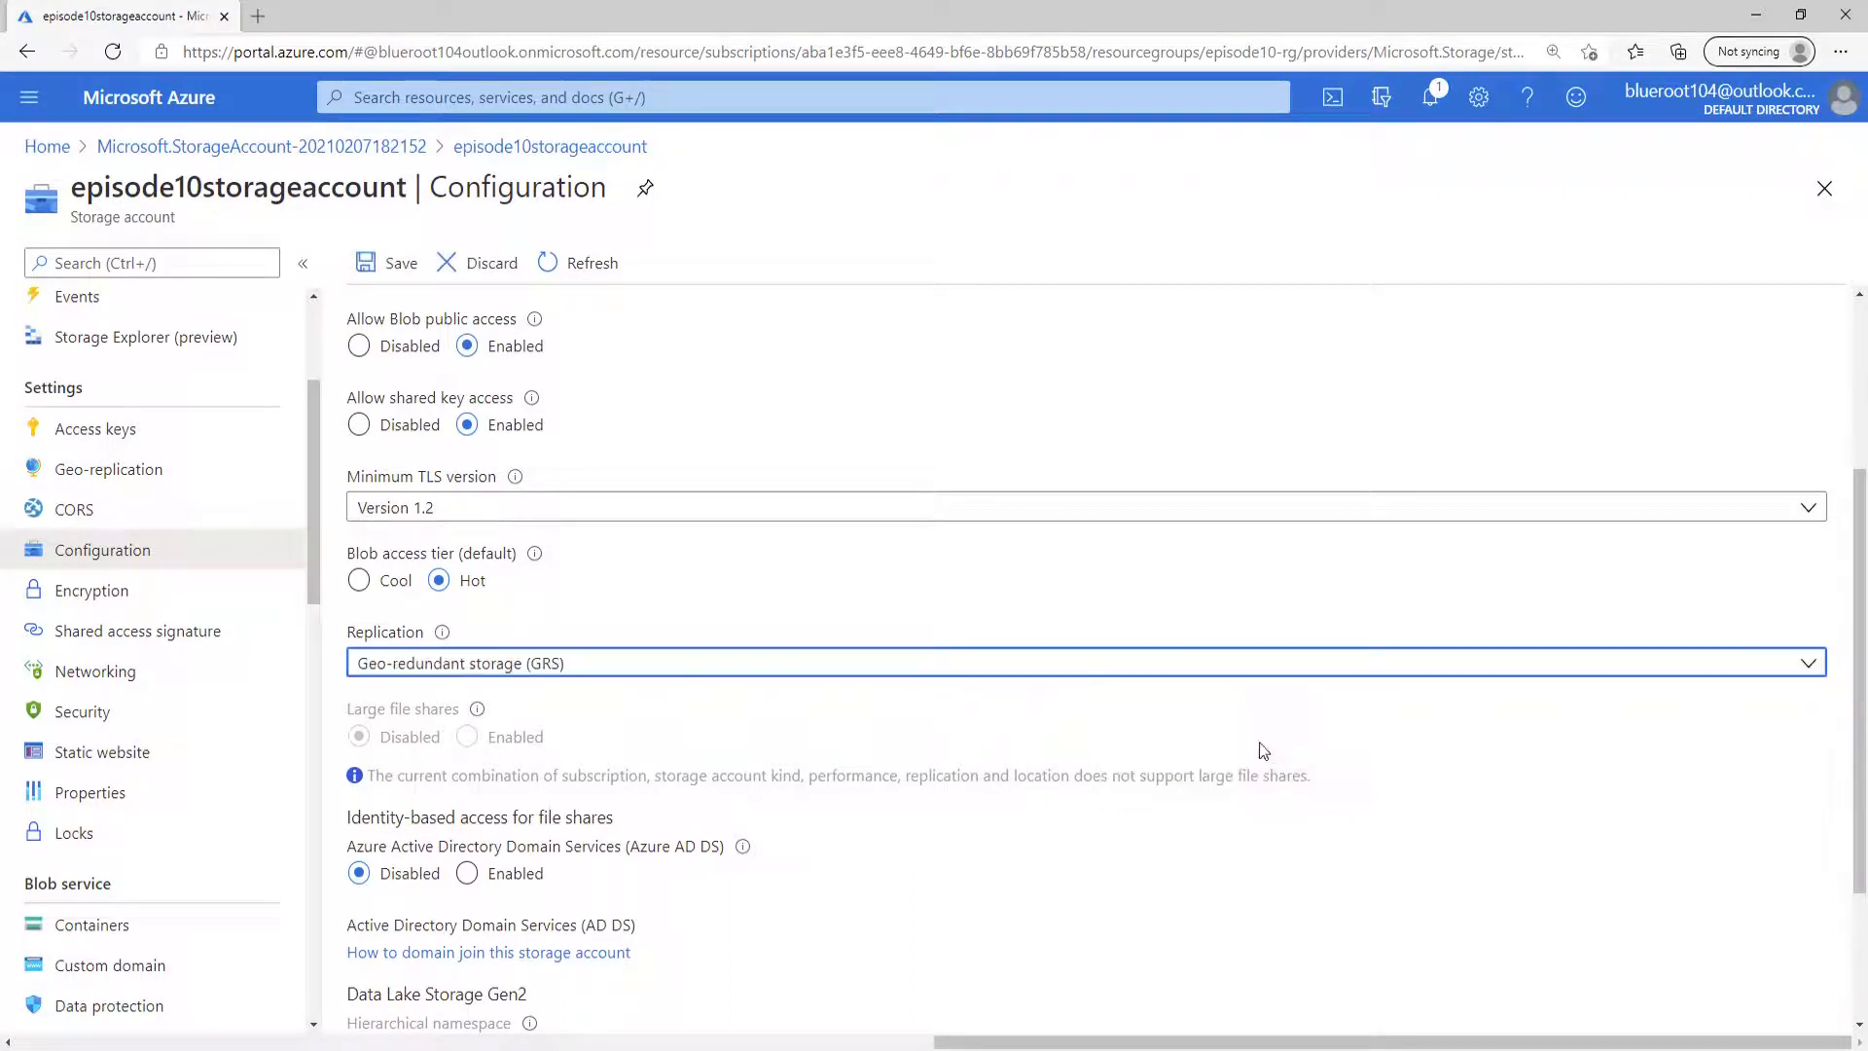
pyautogui.click(398, 272)
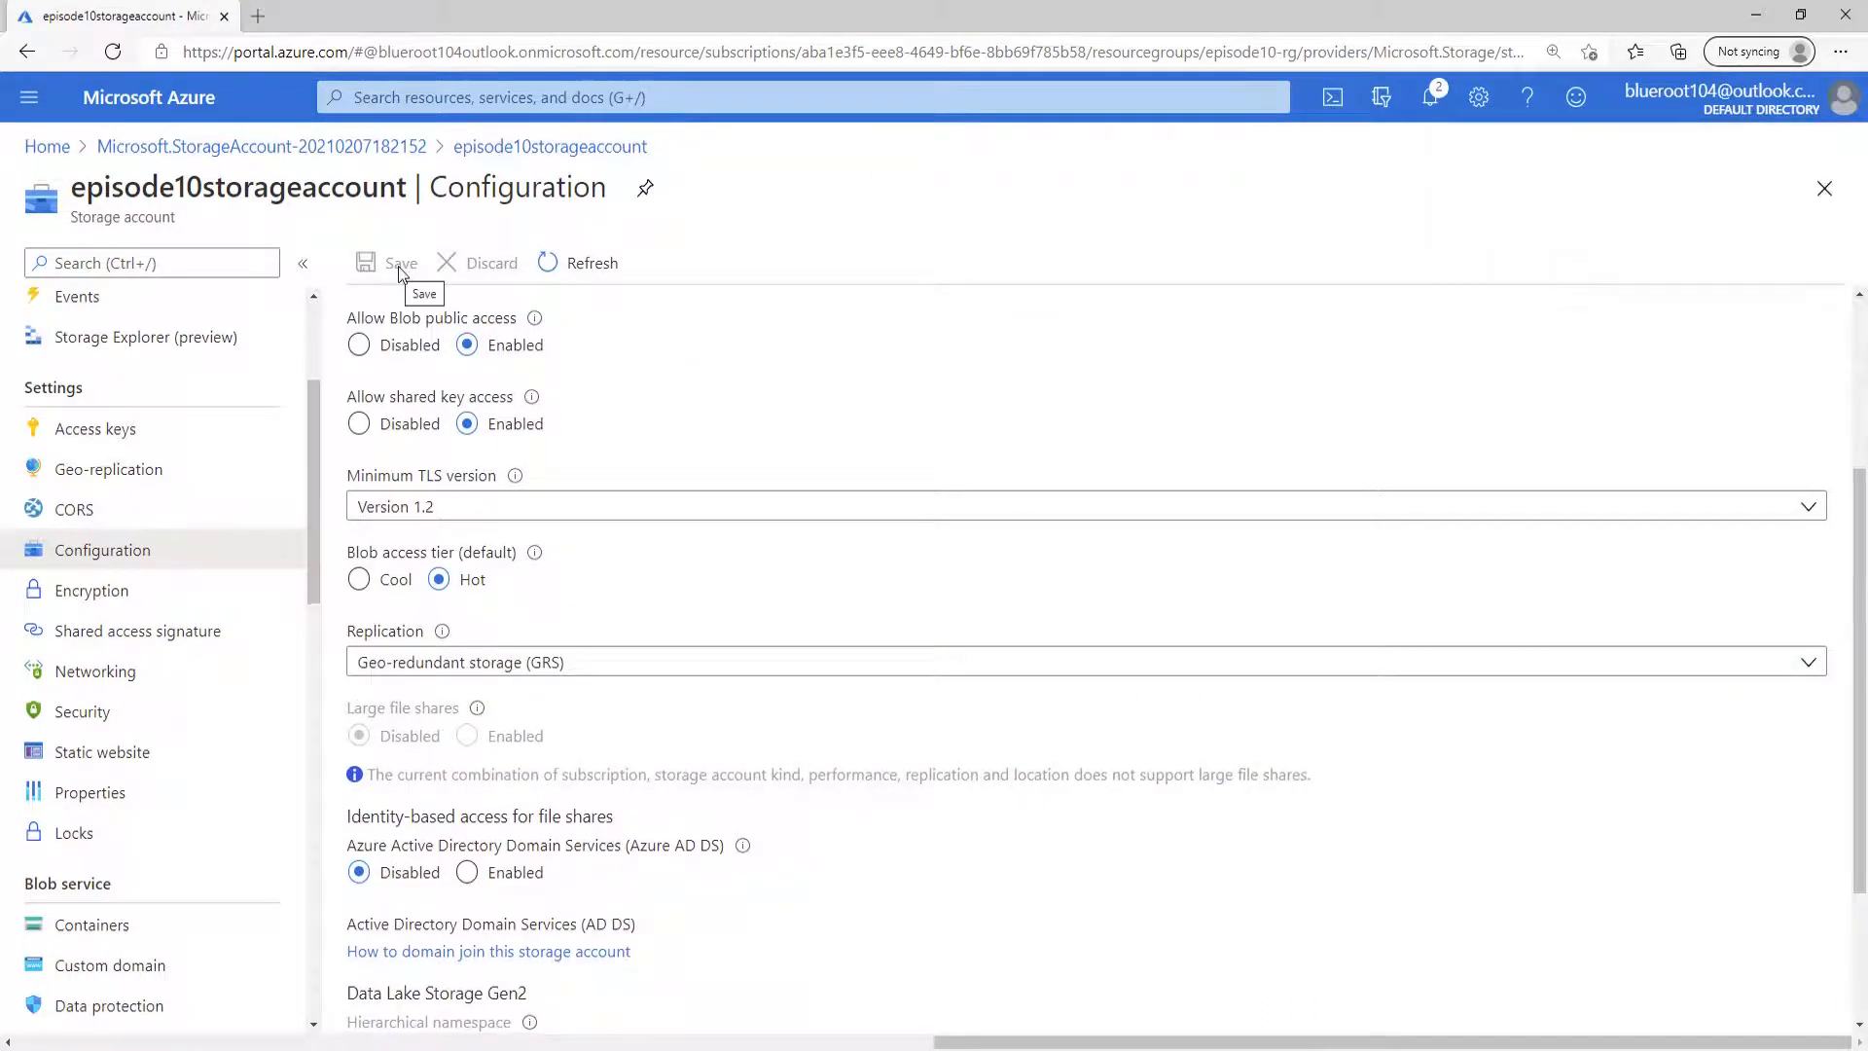
# Examine the geo-replication details and the full list of storage endpoints under geo-redundant storage.
pyautogui.click(138, 472)
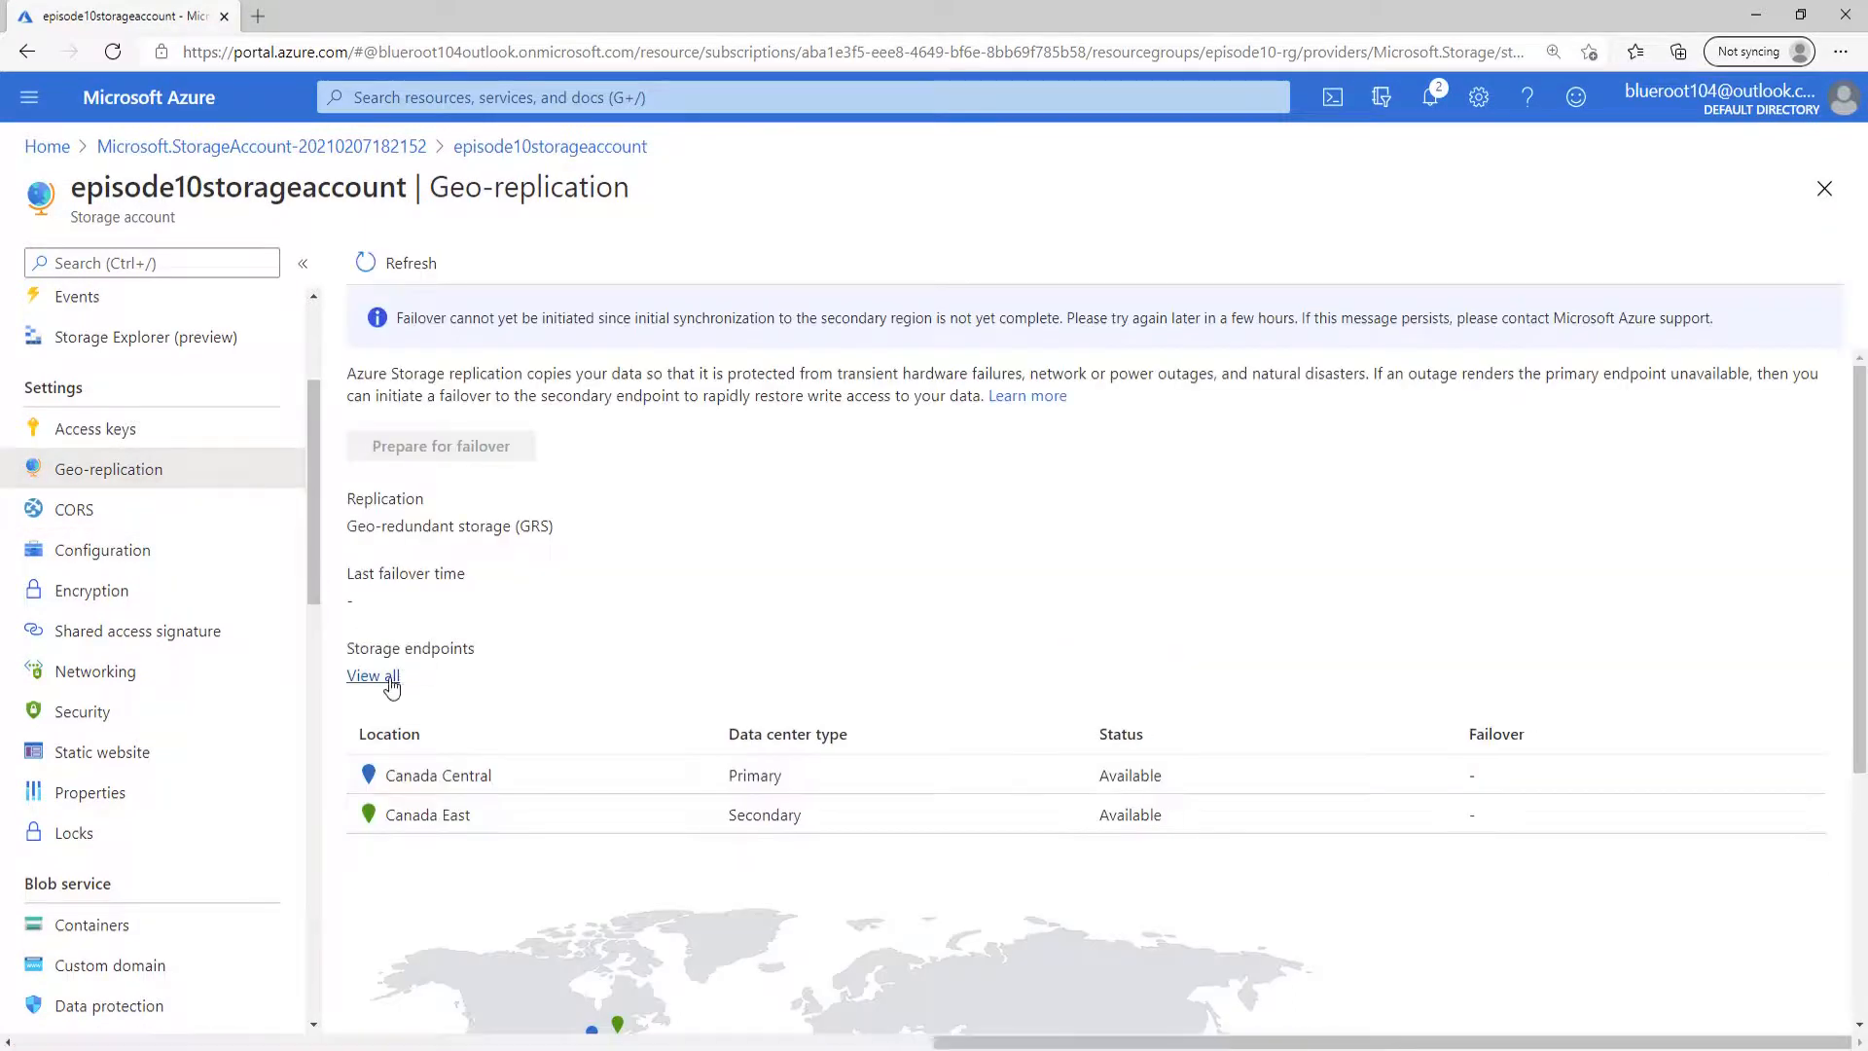
pyautogui.click(387, 681)
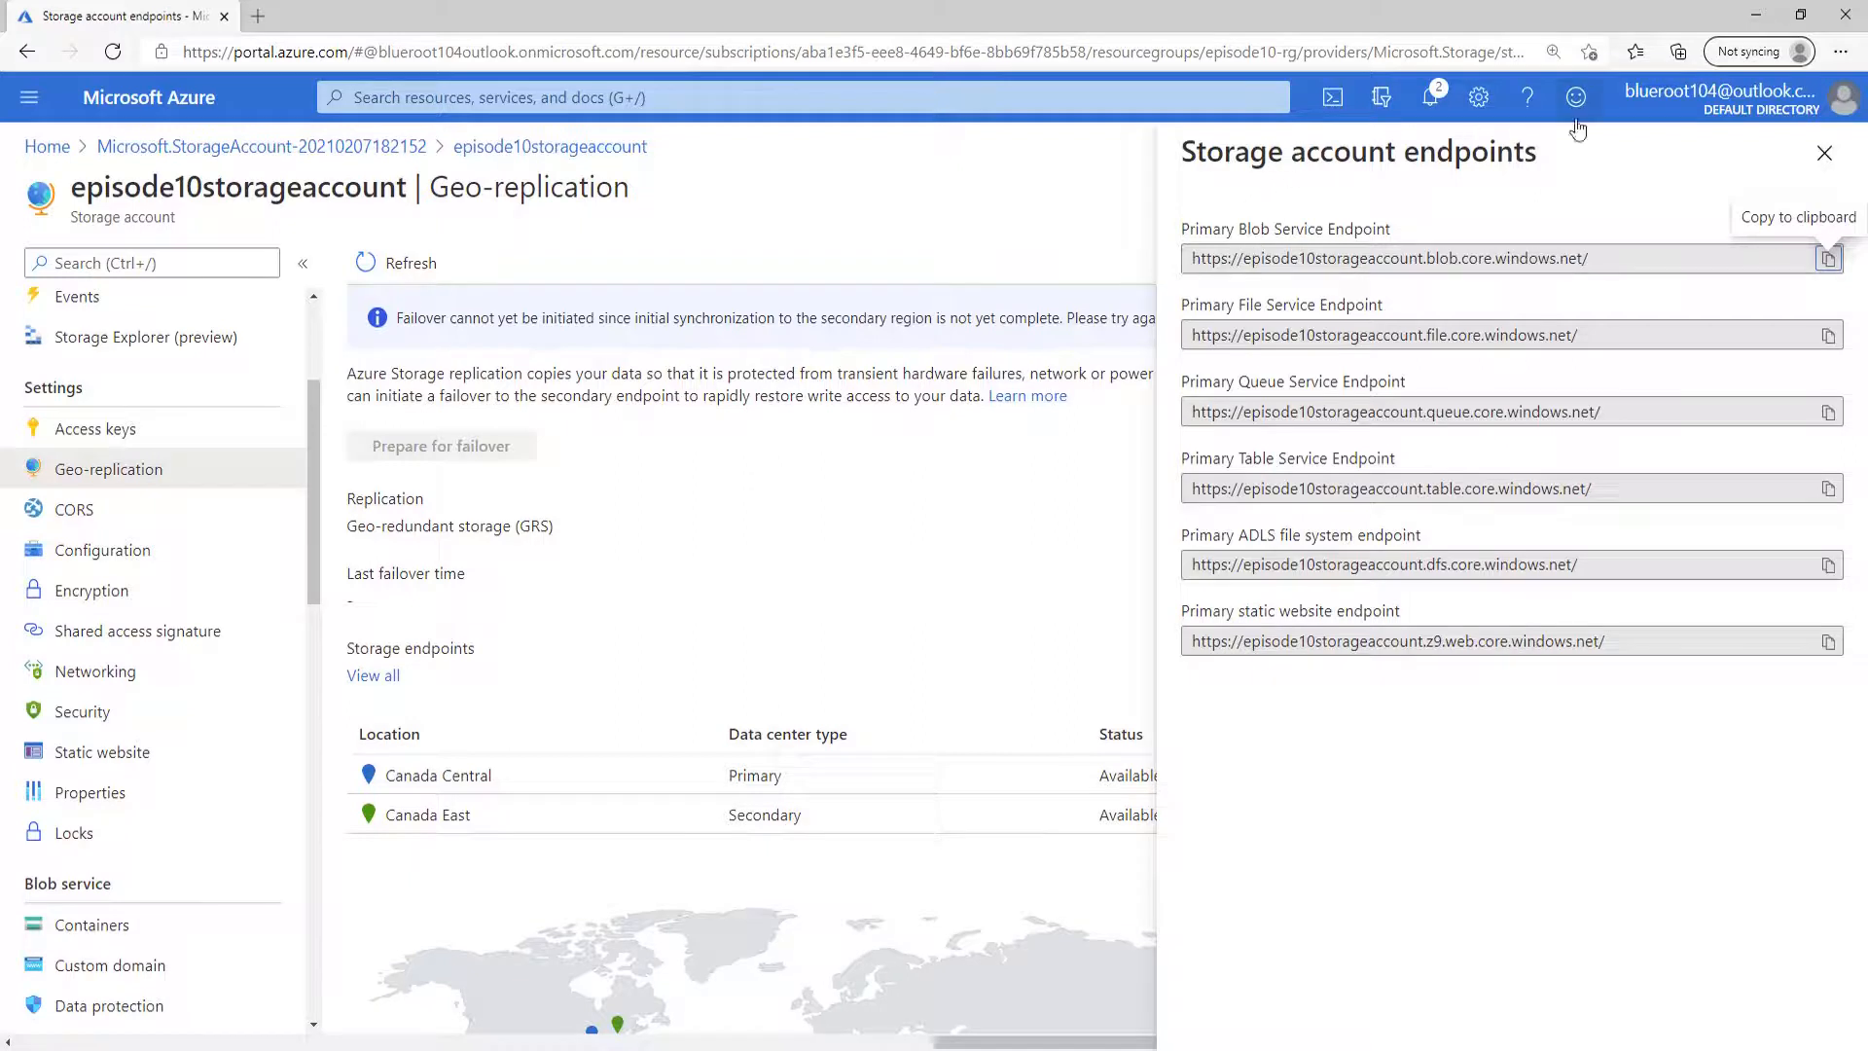
pyautogui.moveTo(1202, 232); pyautogui.dragTo(1225, 232)
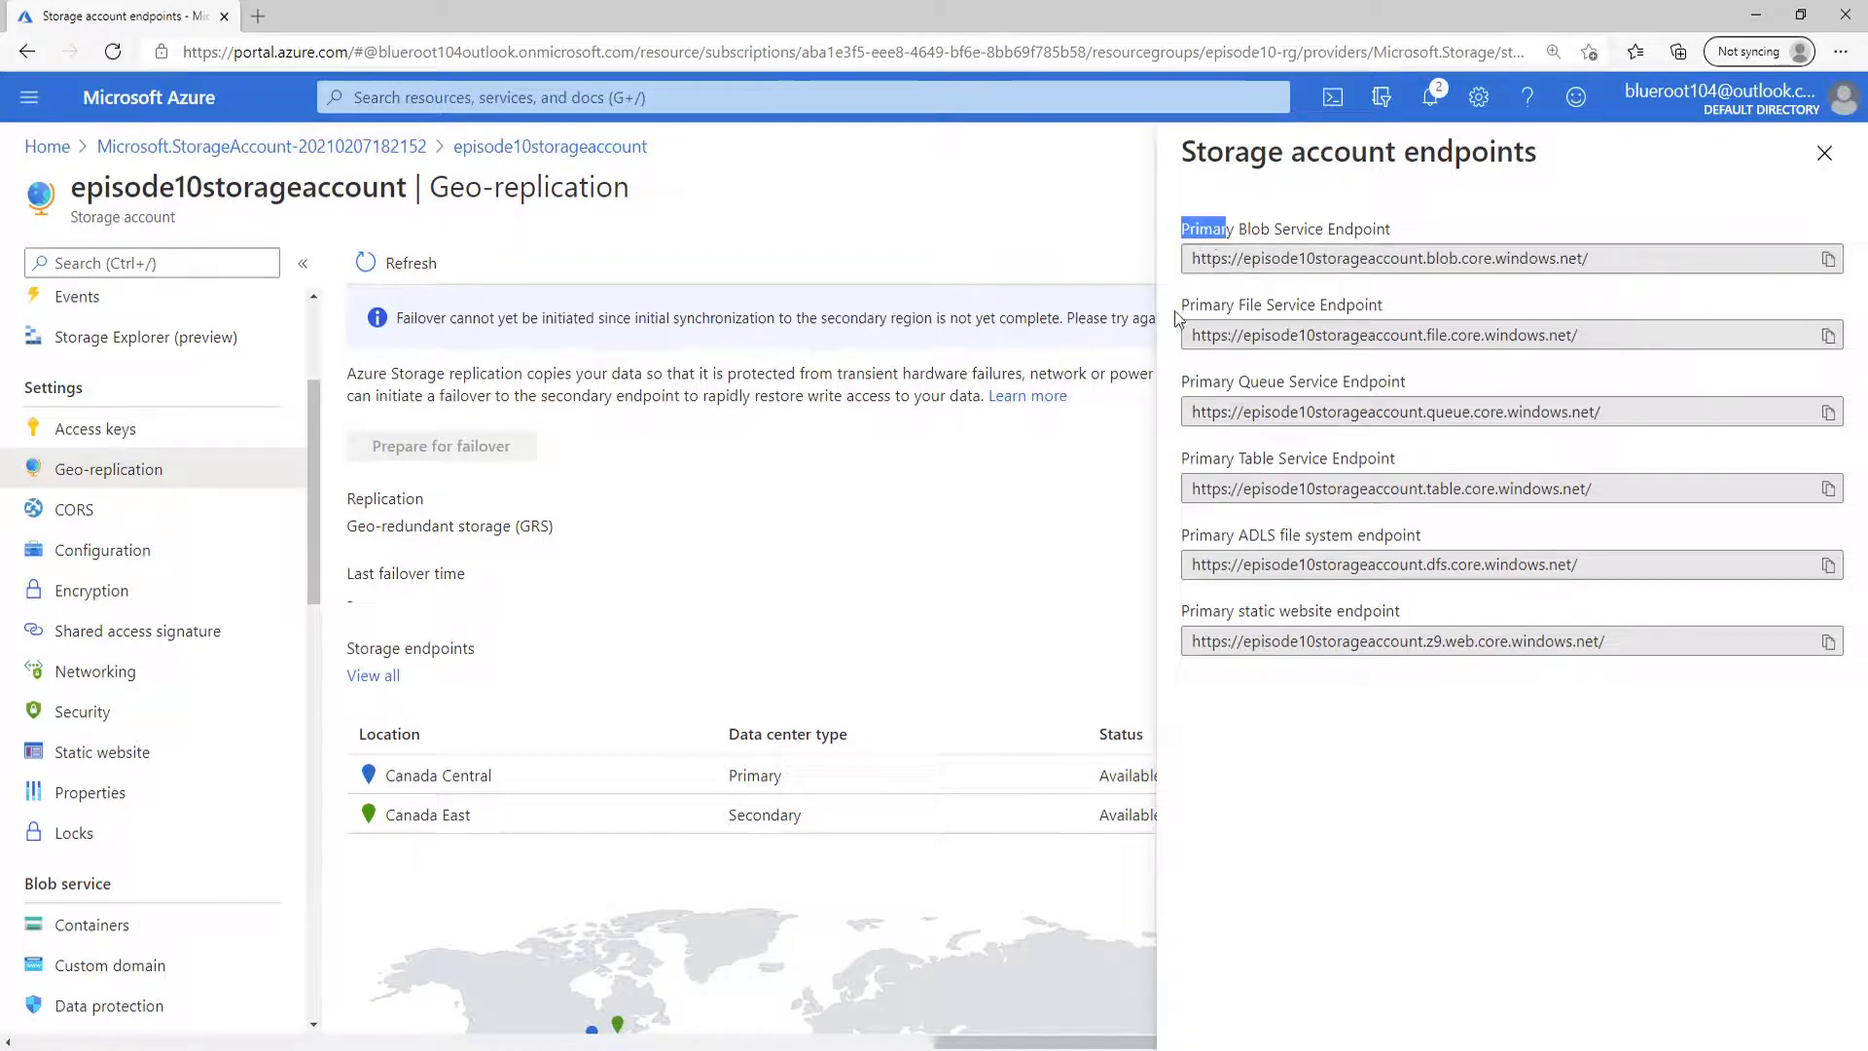
pyautogui.moveTo(1188, 304); pyautogui.dragTo(1233, 313)
pyautogui.click(1185, 383)
pyautogui.moveTo(1188, 389); pyautogui.dragTo(1230, 389)
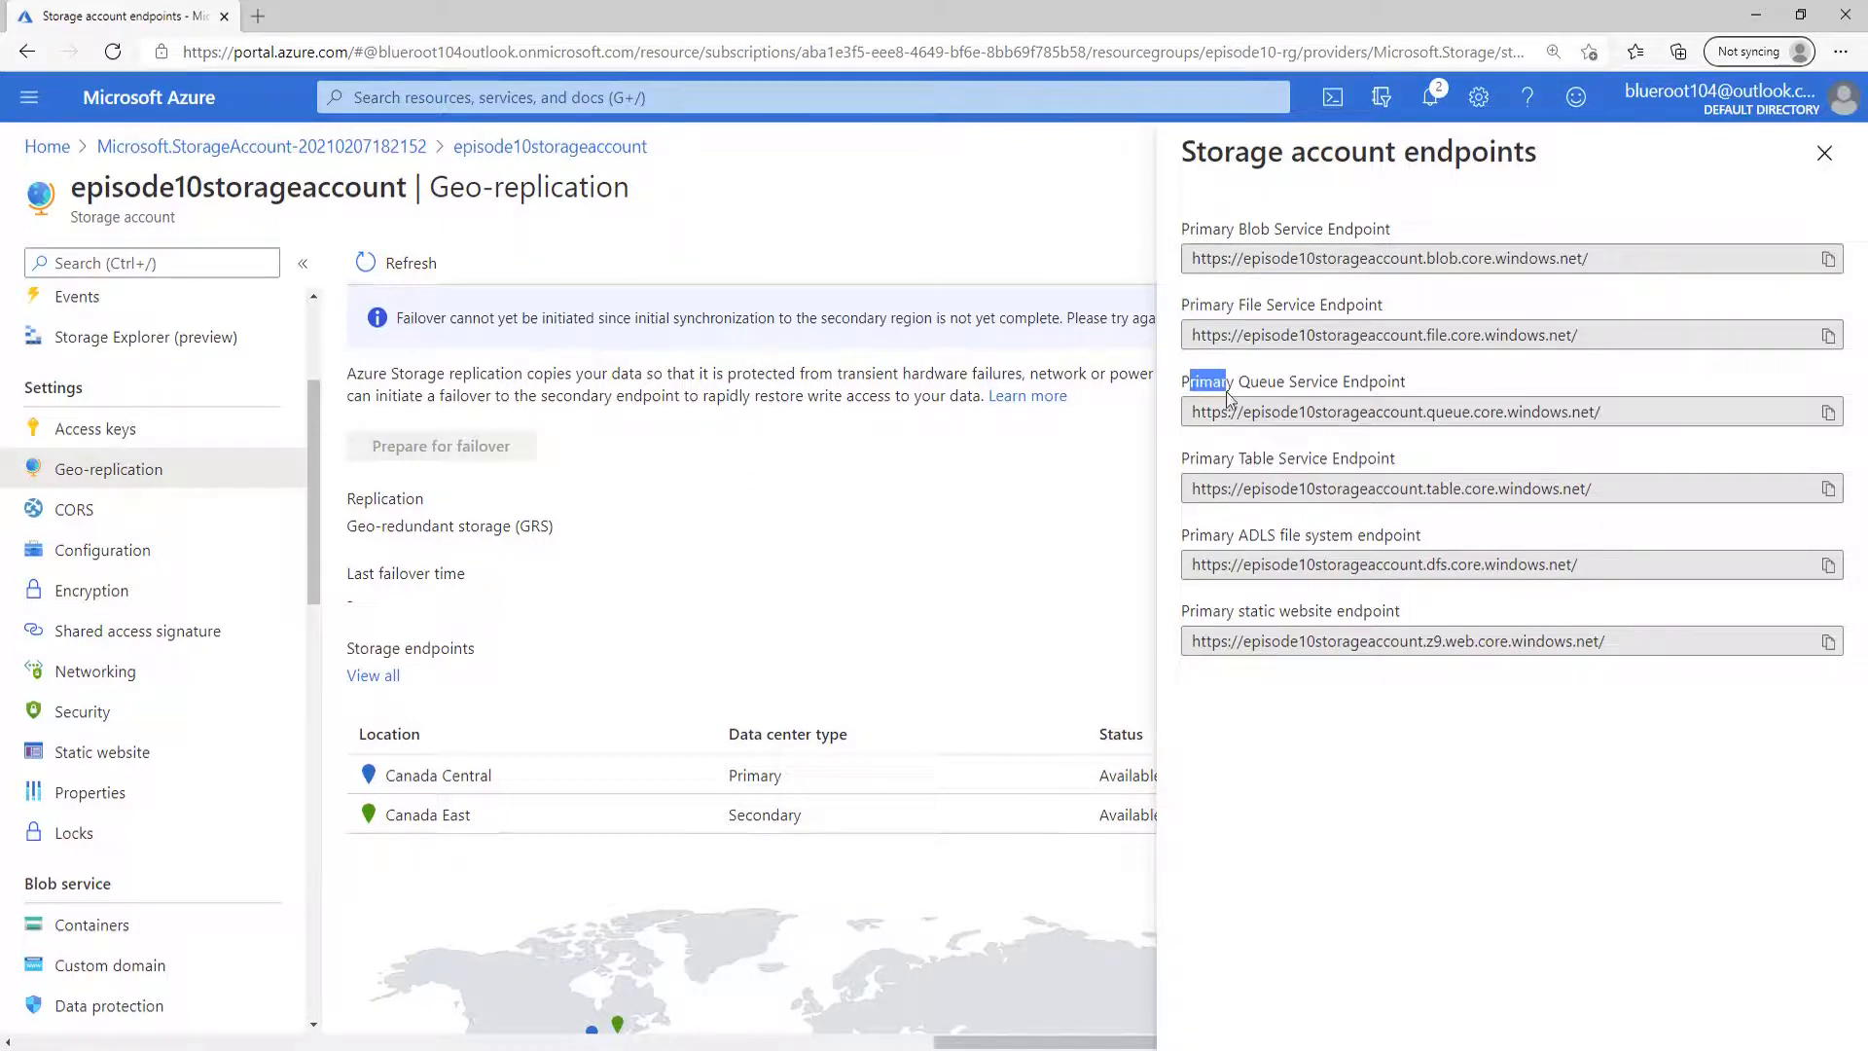
pyautogui.click(1382, 784)
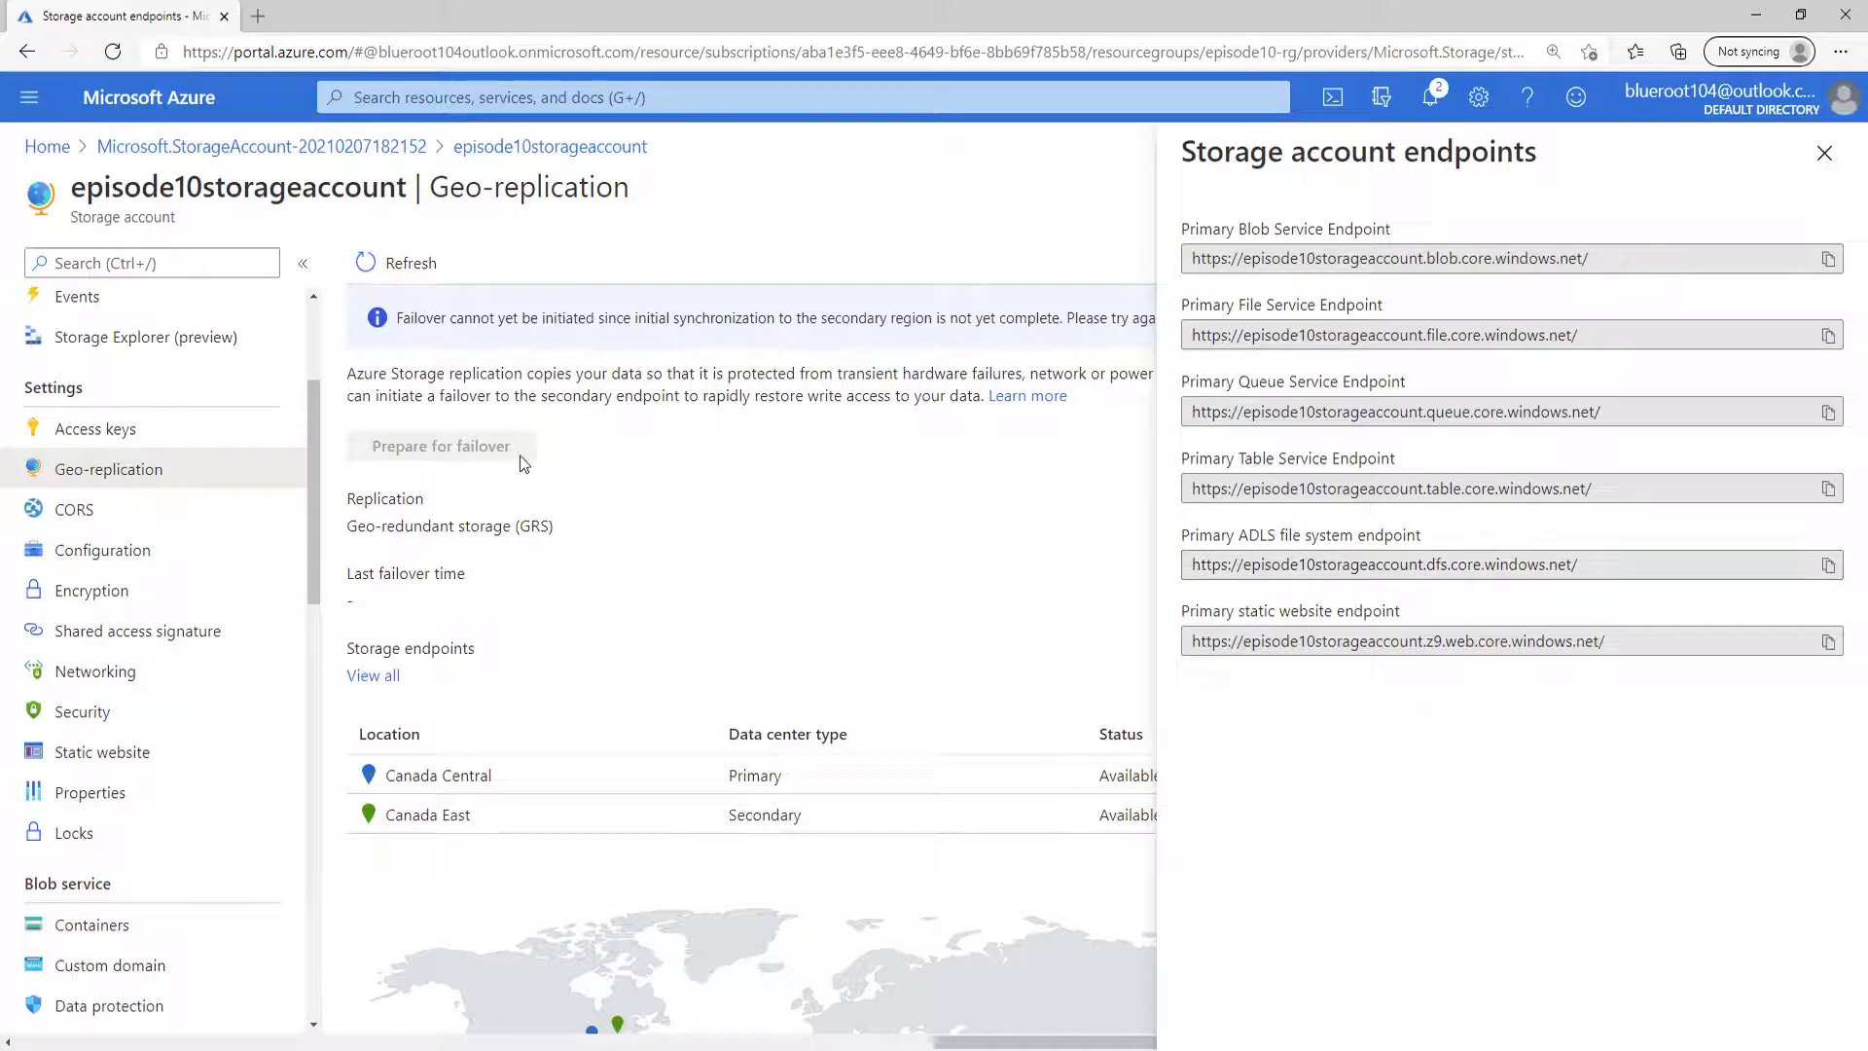
# Set the storage account's replication to Locally-redundant storage (LRS), save it, and check its geo-replication details.
pyautogui.click(182, 566)
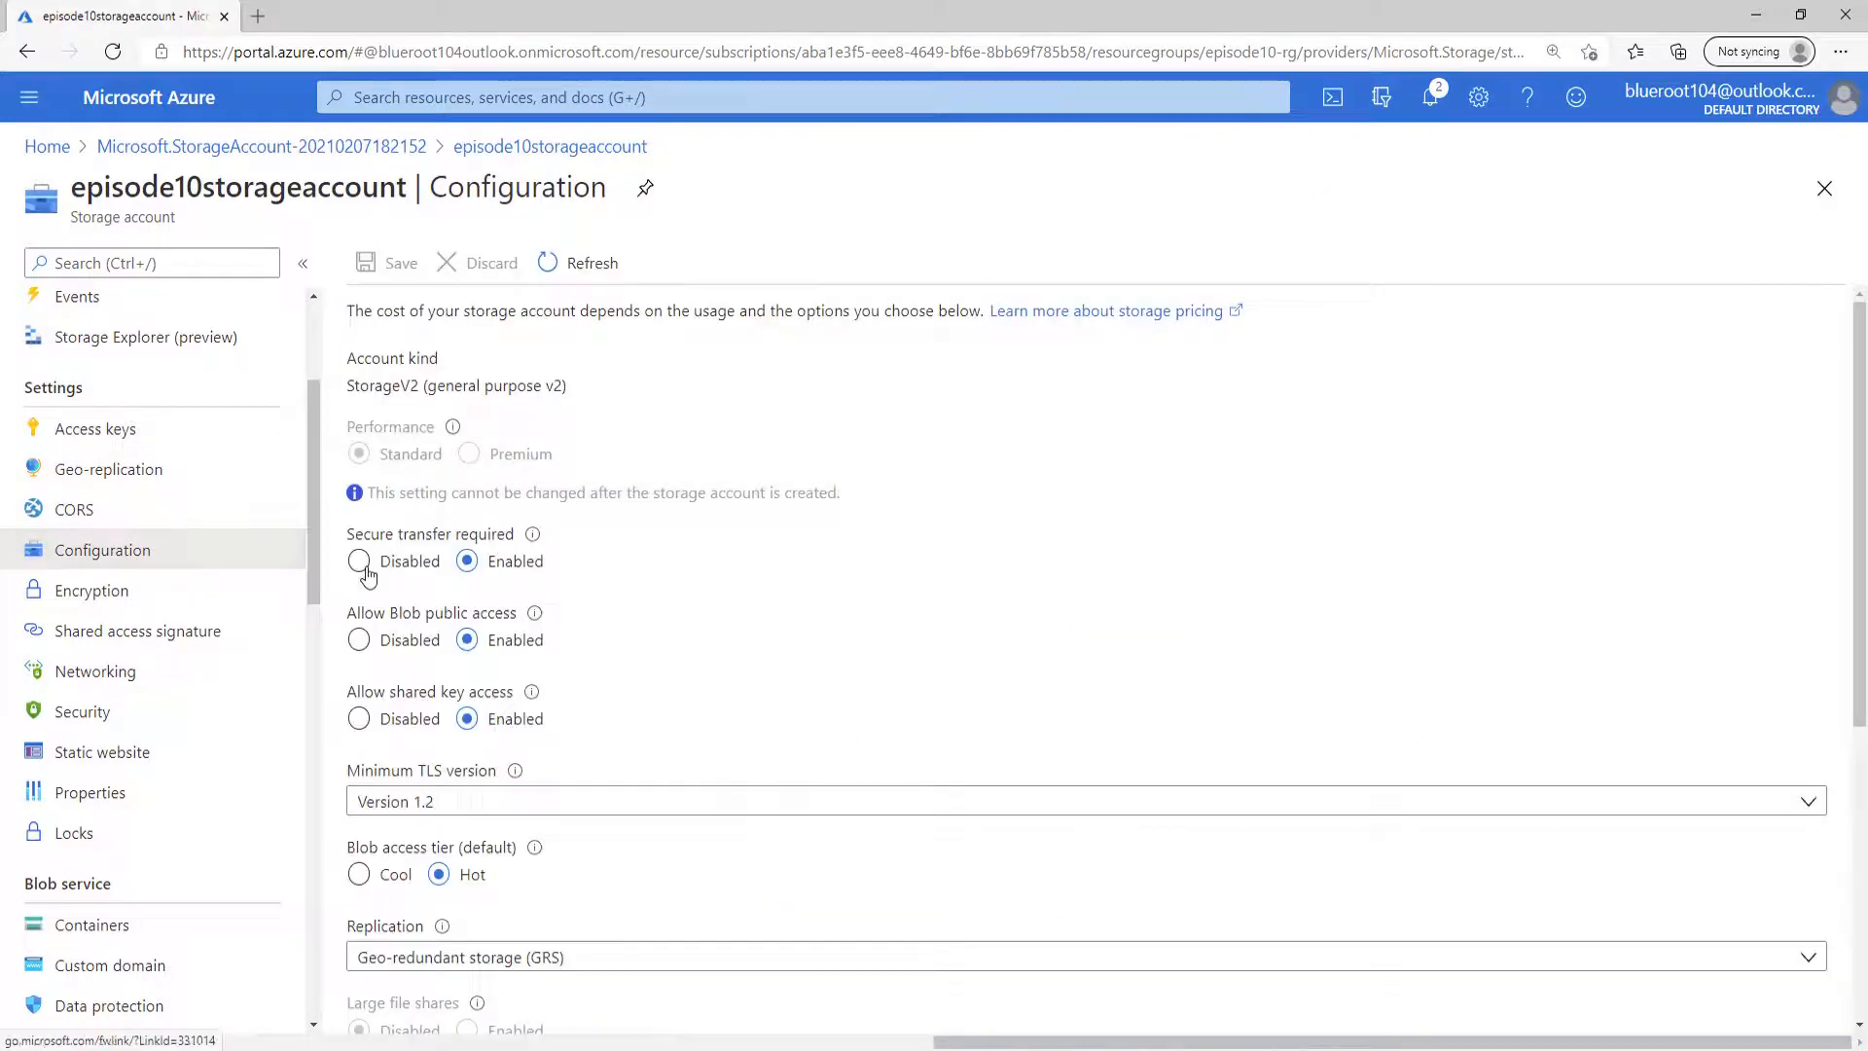
pyautogui.scroll(-3, 1089, 739)
pyautogui.click(784, 607)
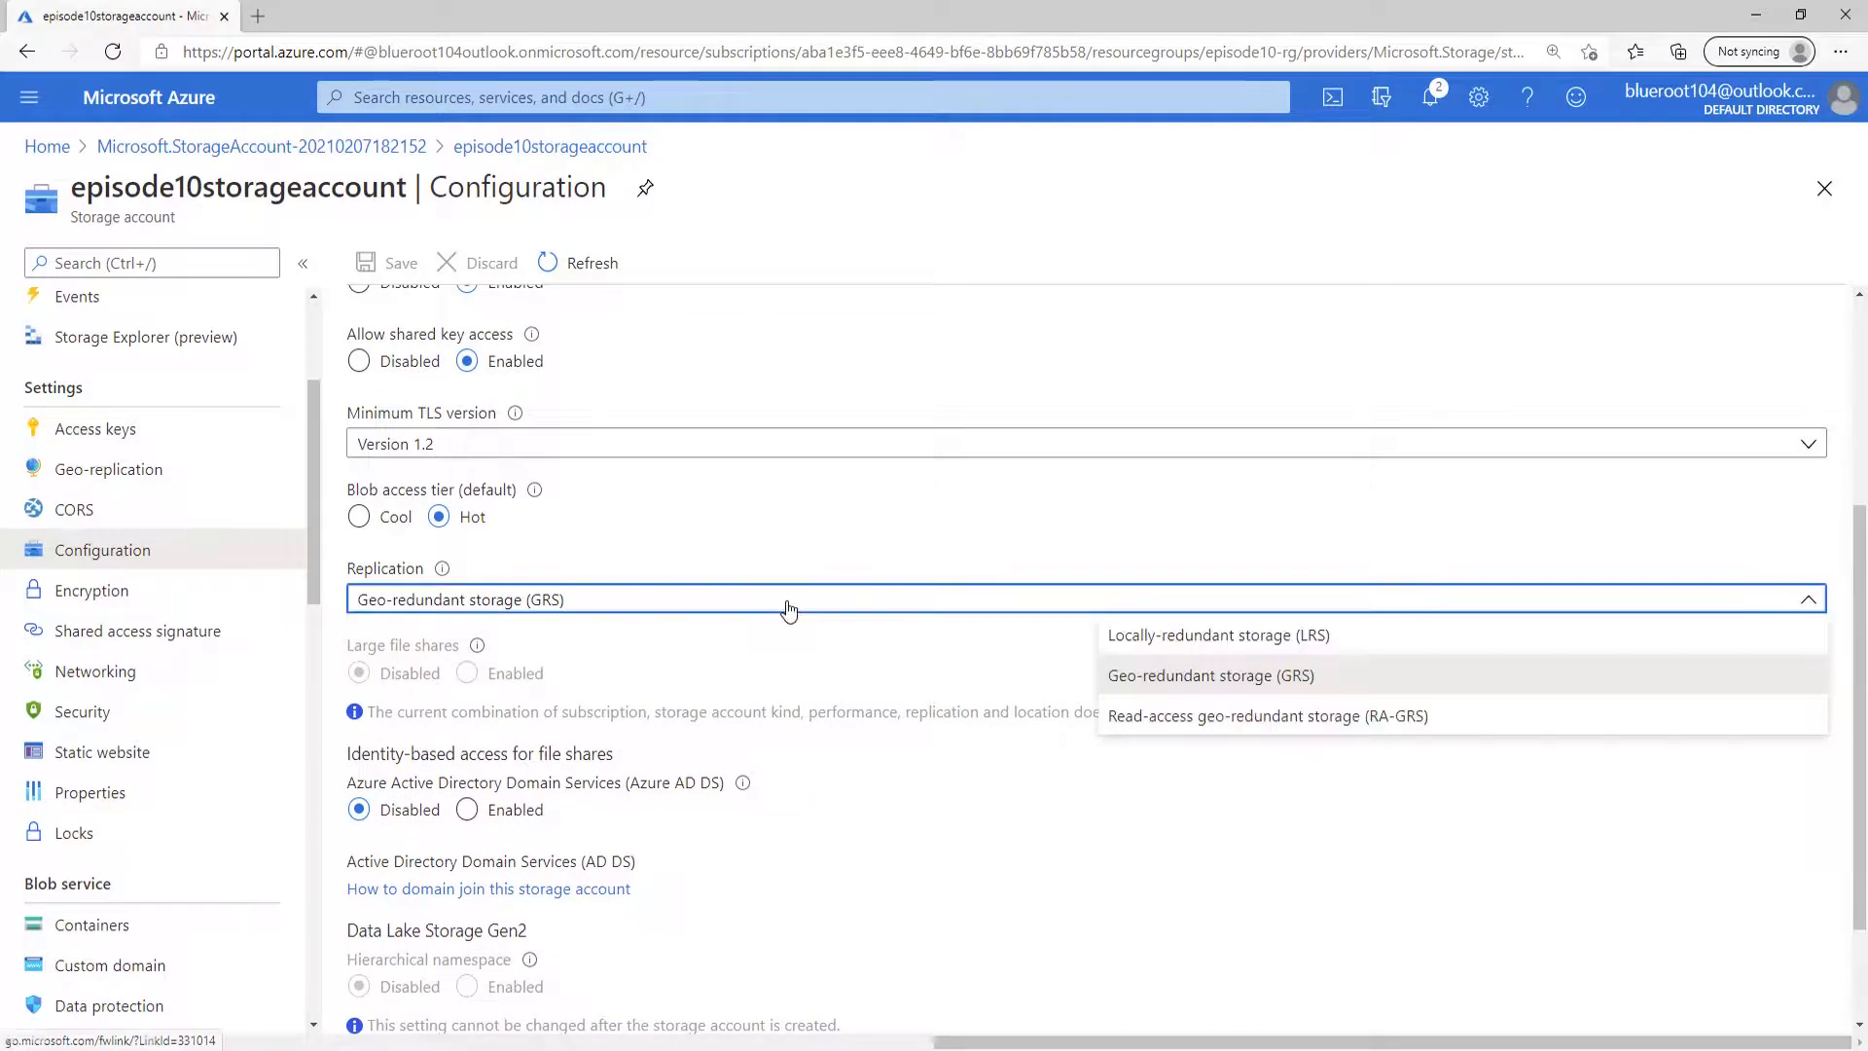
pyautogui.click(1391, 639)
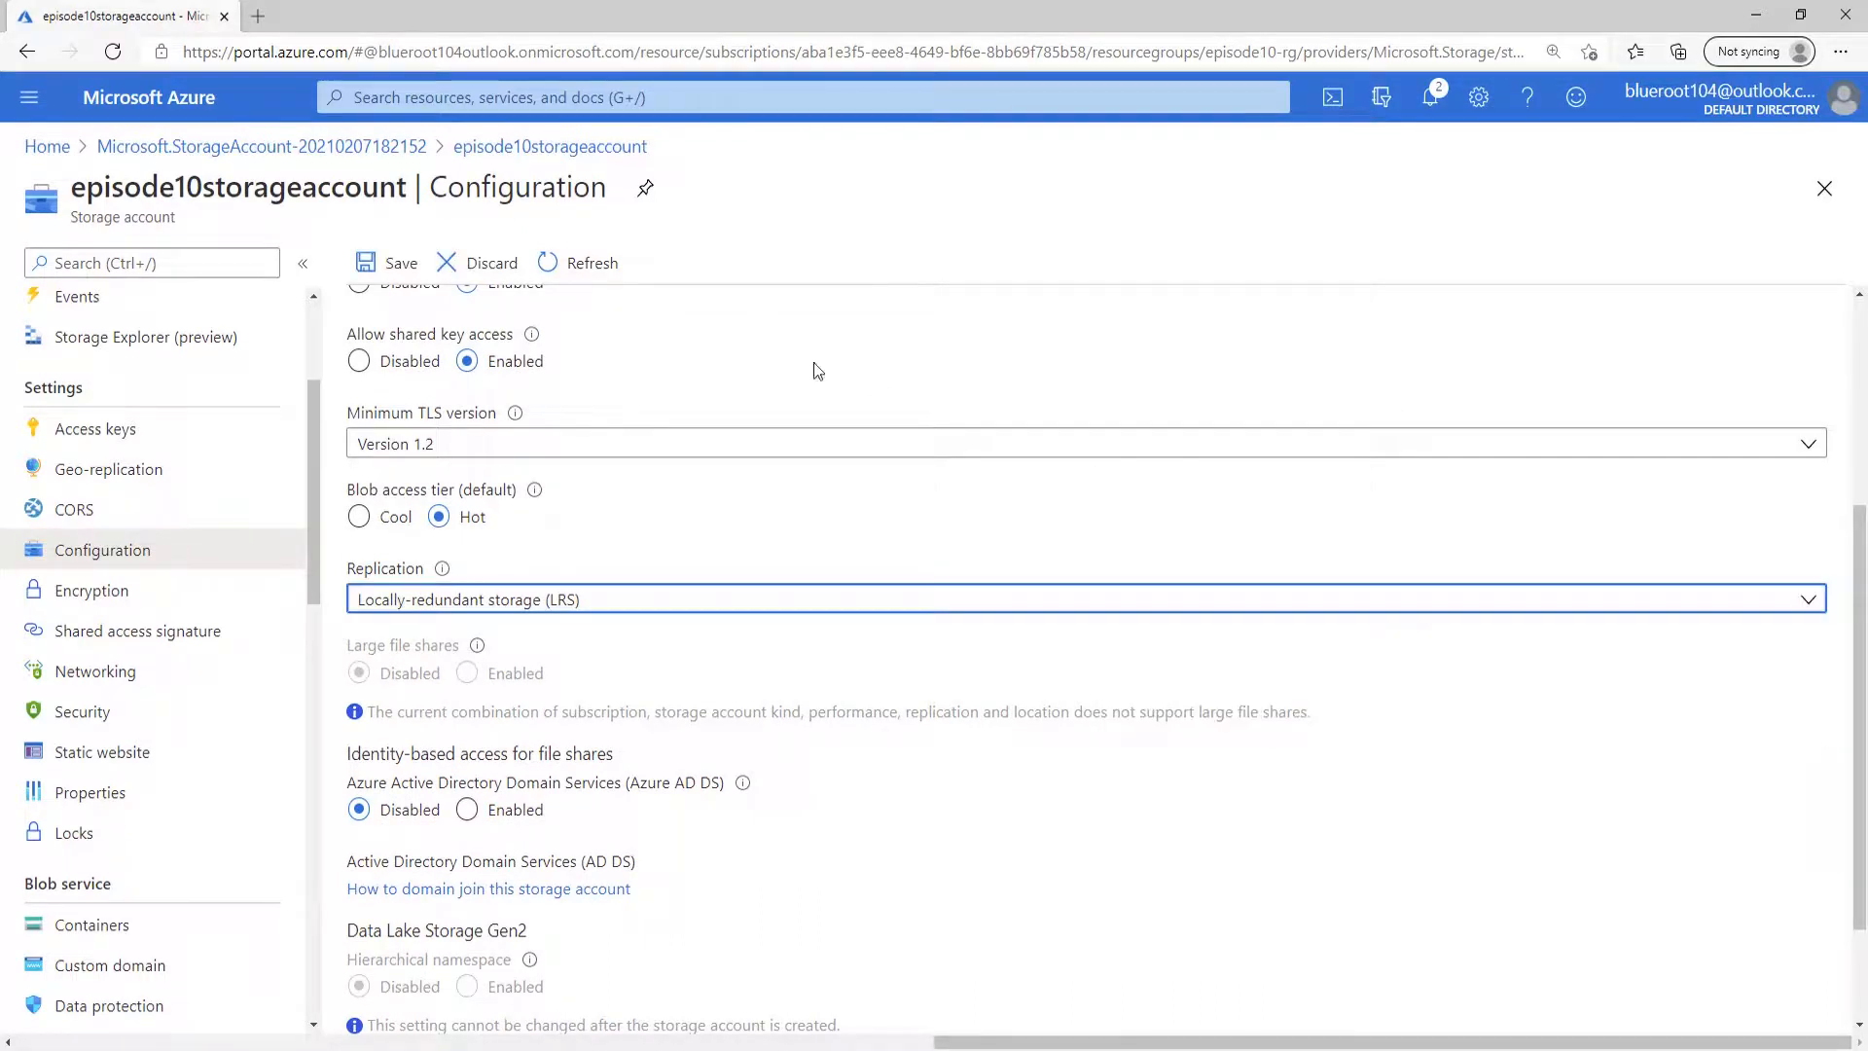
pyautogui.click(394, 262)
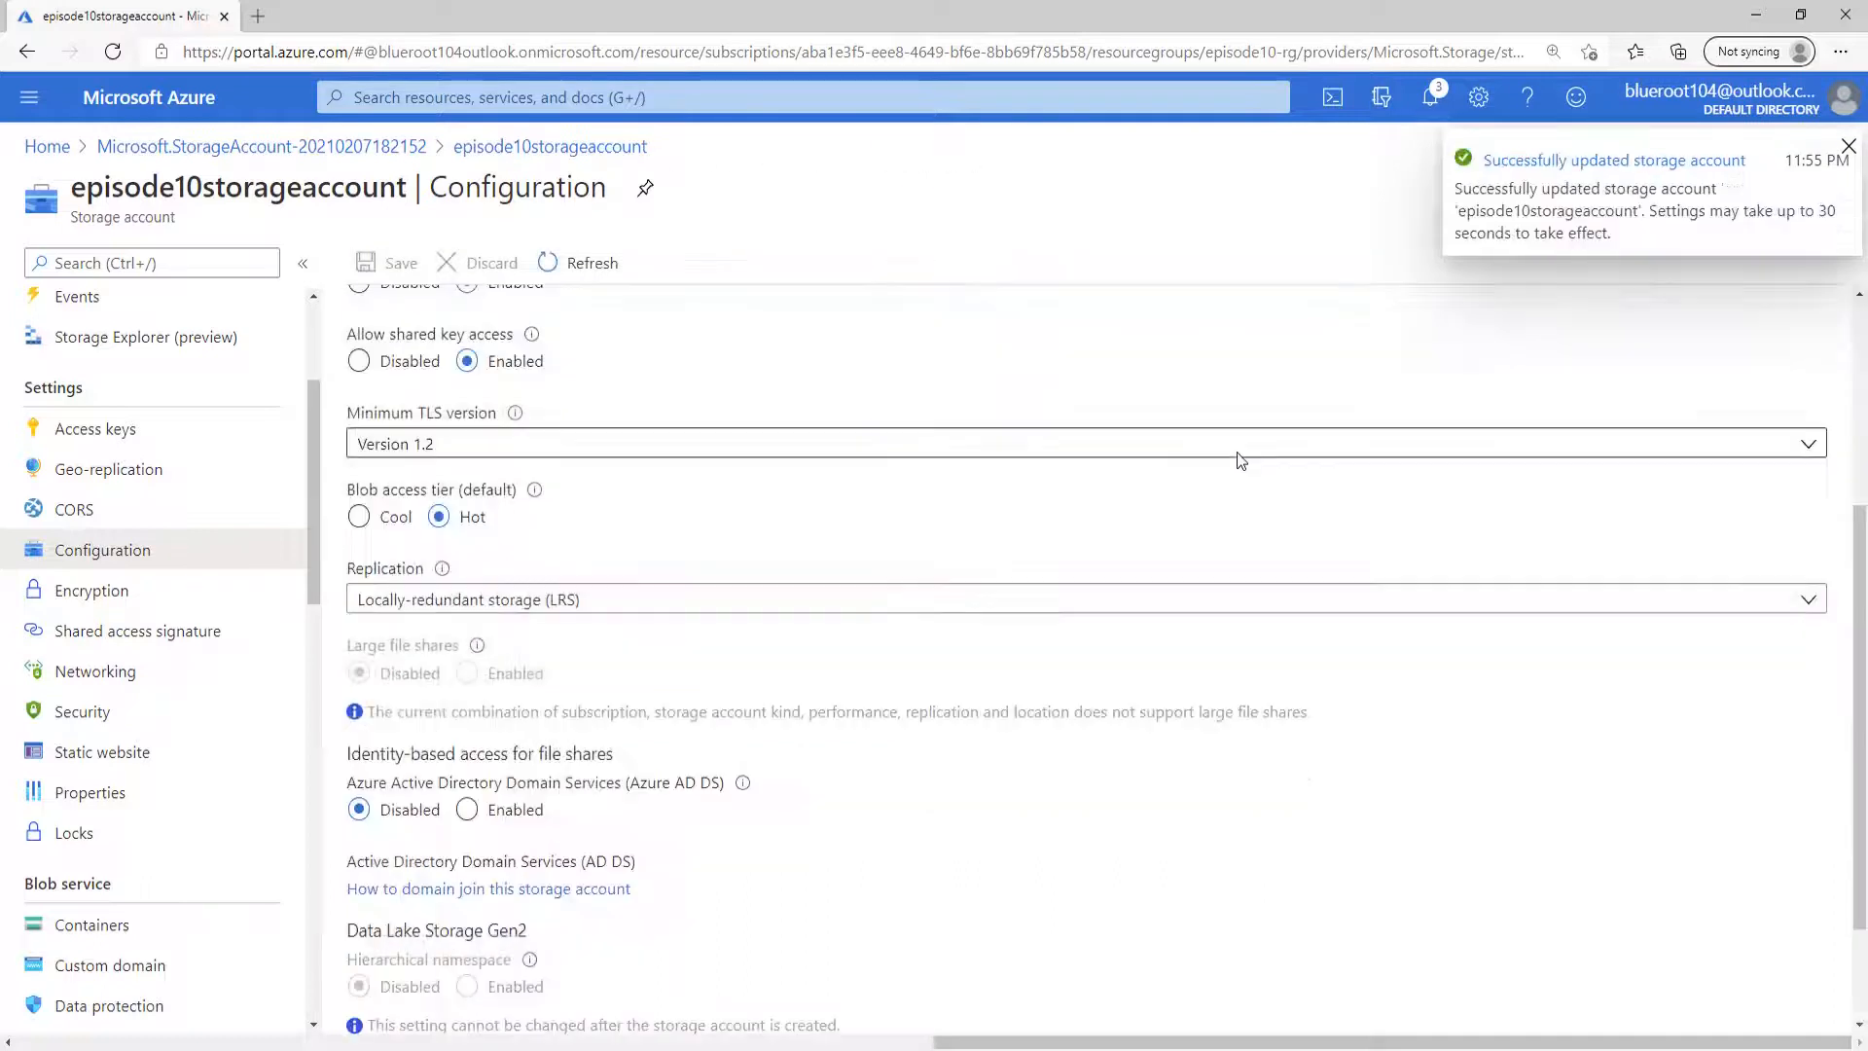
pyautogui.click(153, 476)
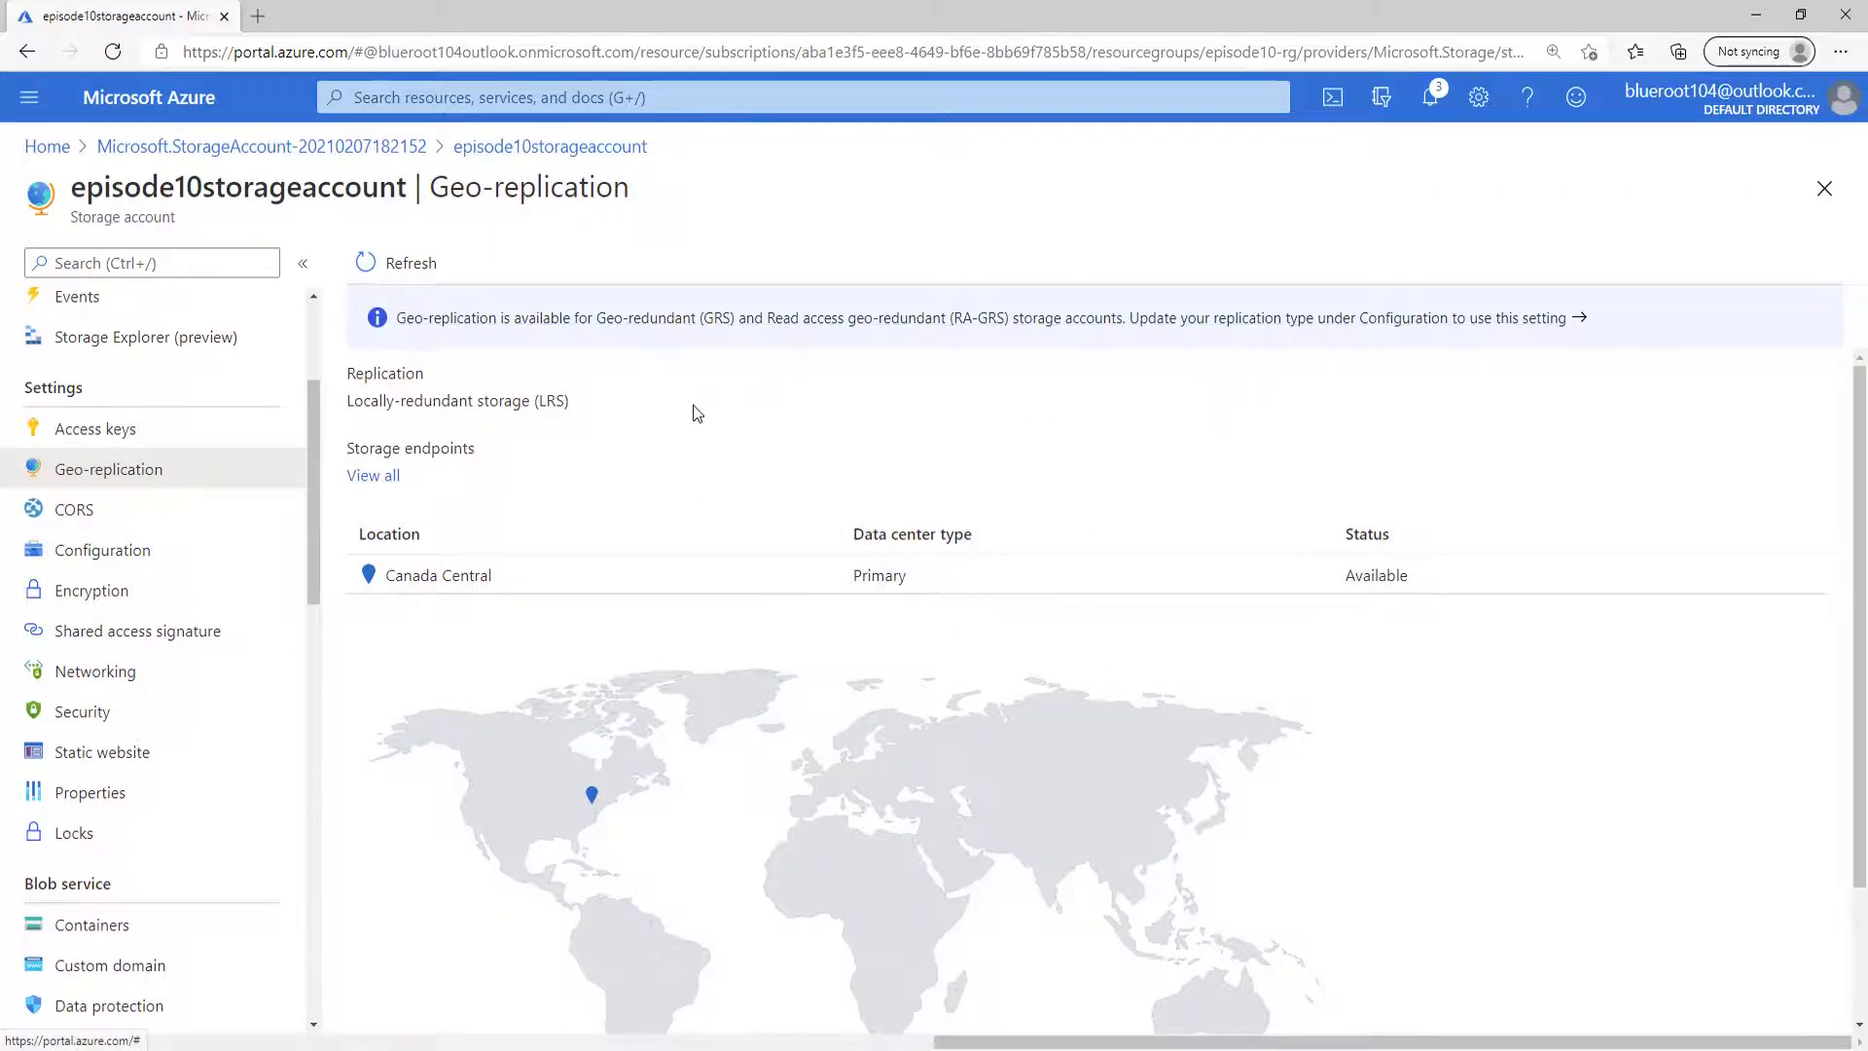
# Set the default blob access tier to Cool, save the configuration, and review the storage account overview.
pyautogui.click(181, 550)
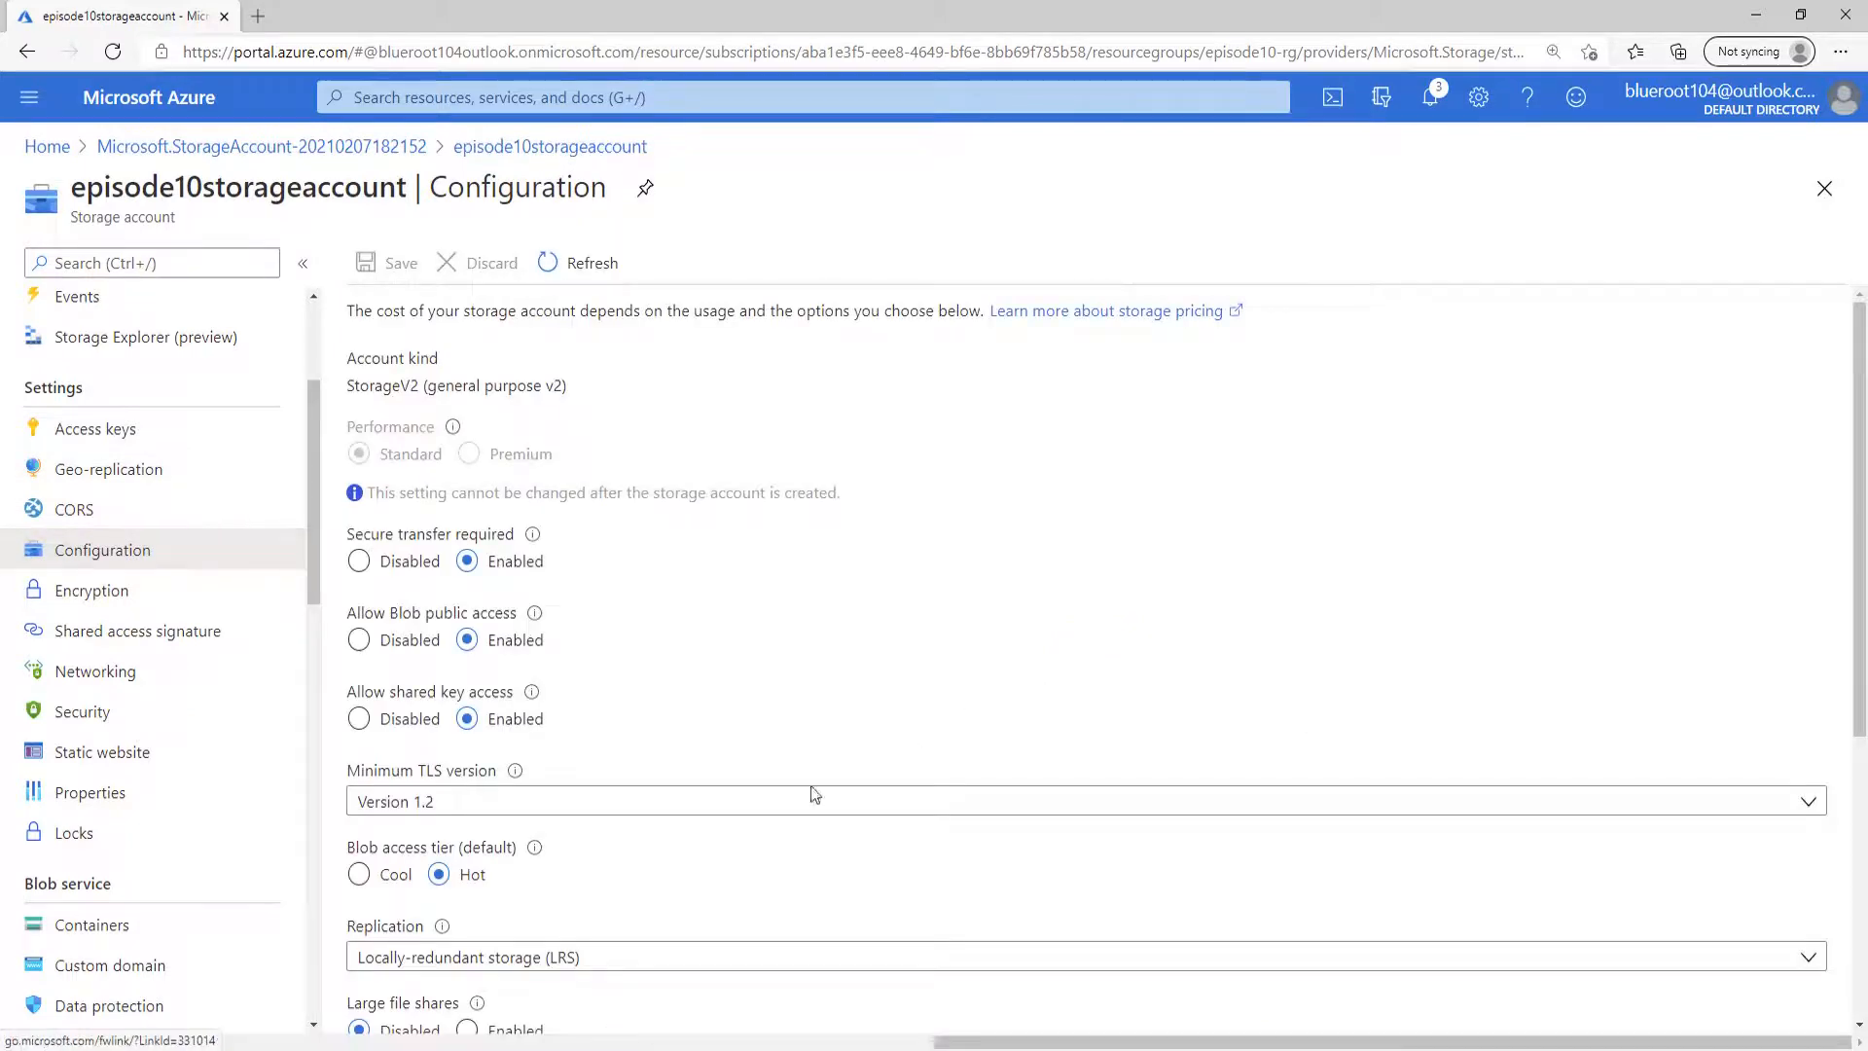
pyautogui.click(359, 875)
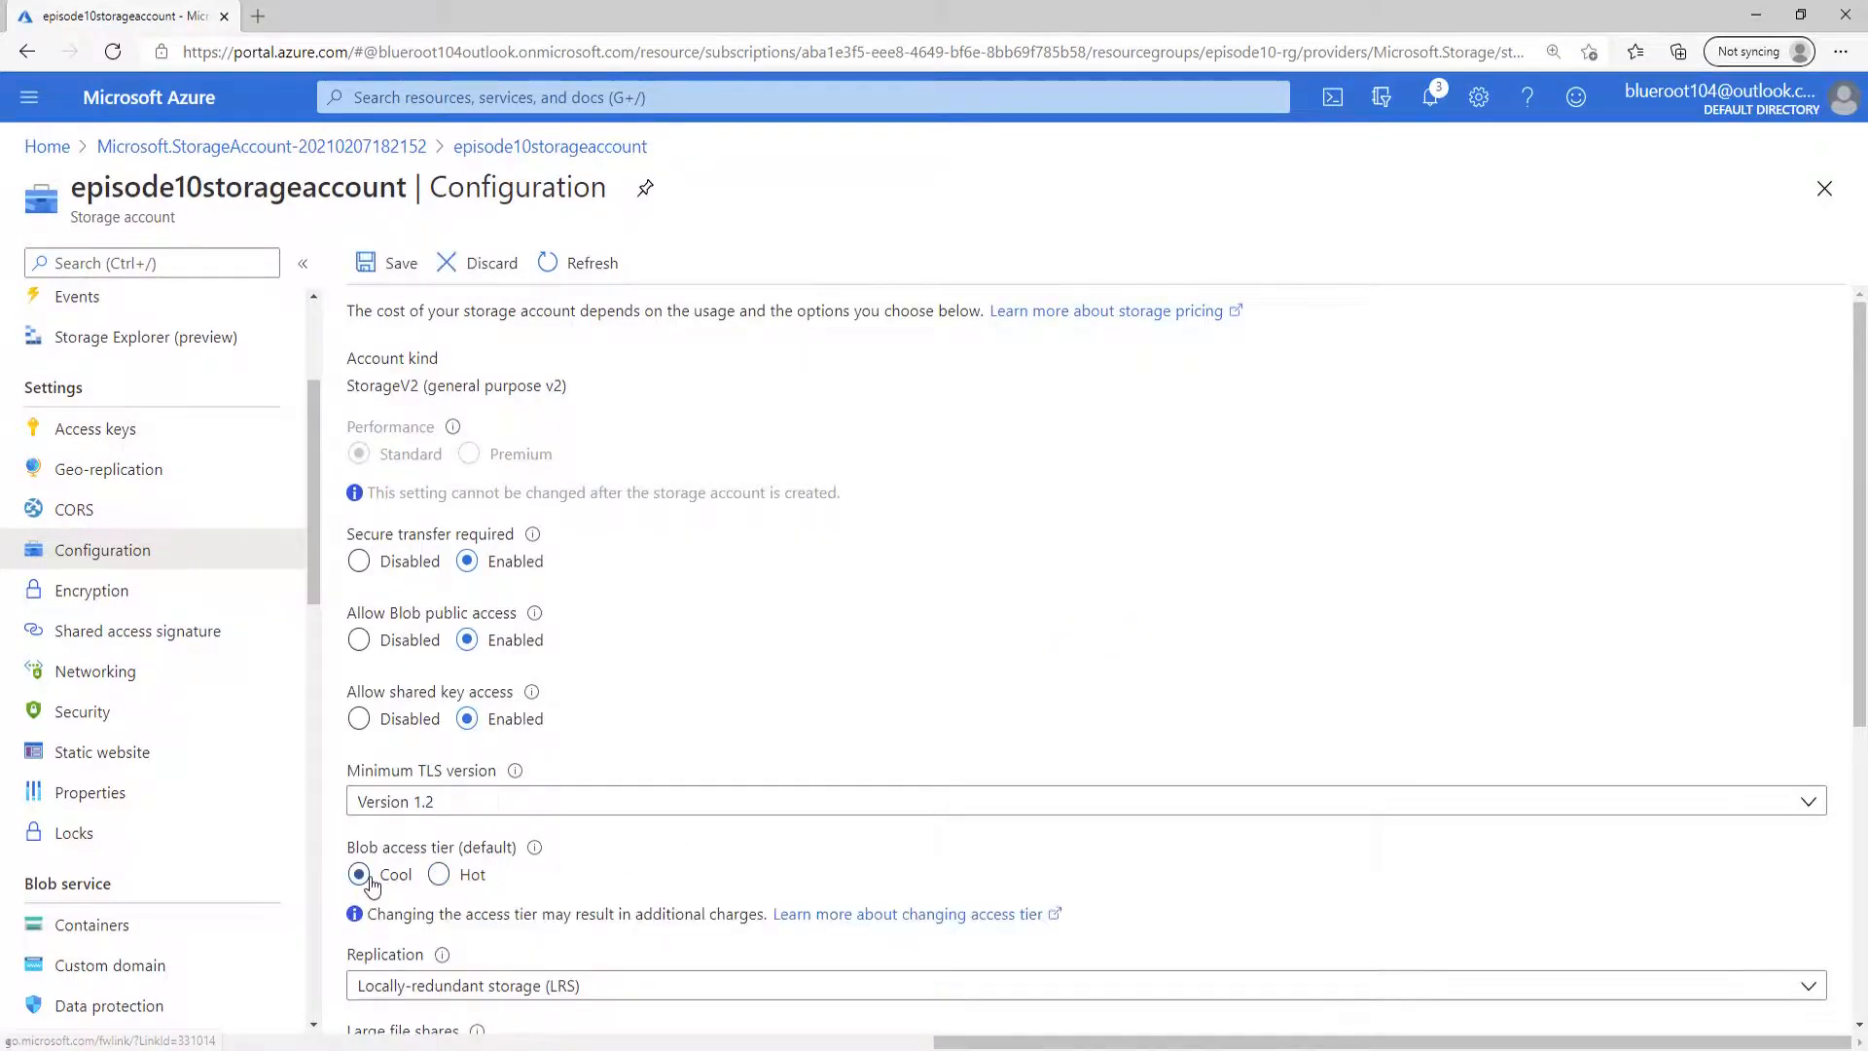
pyautogui.click(397, 267)
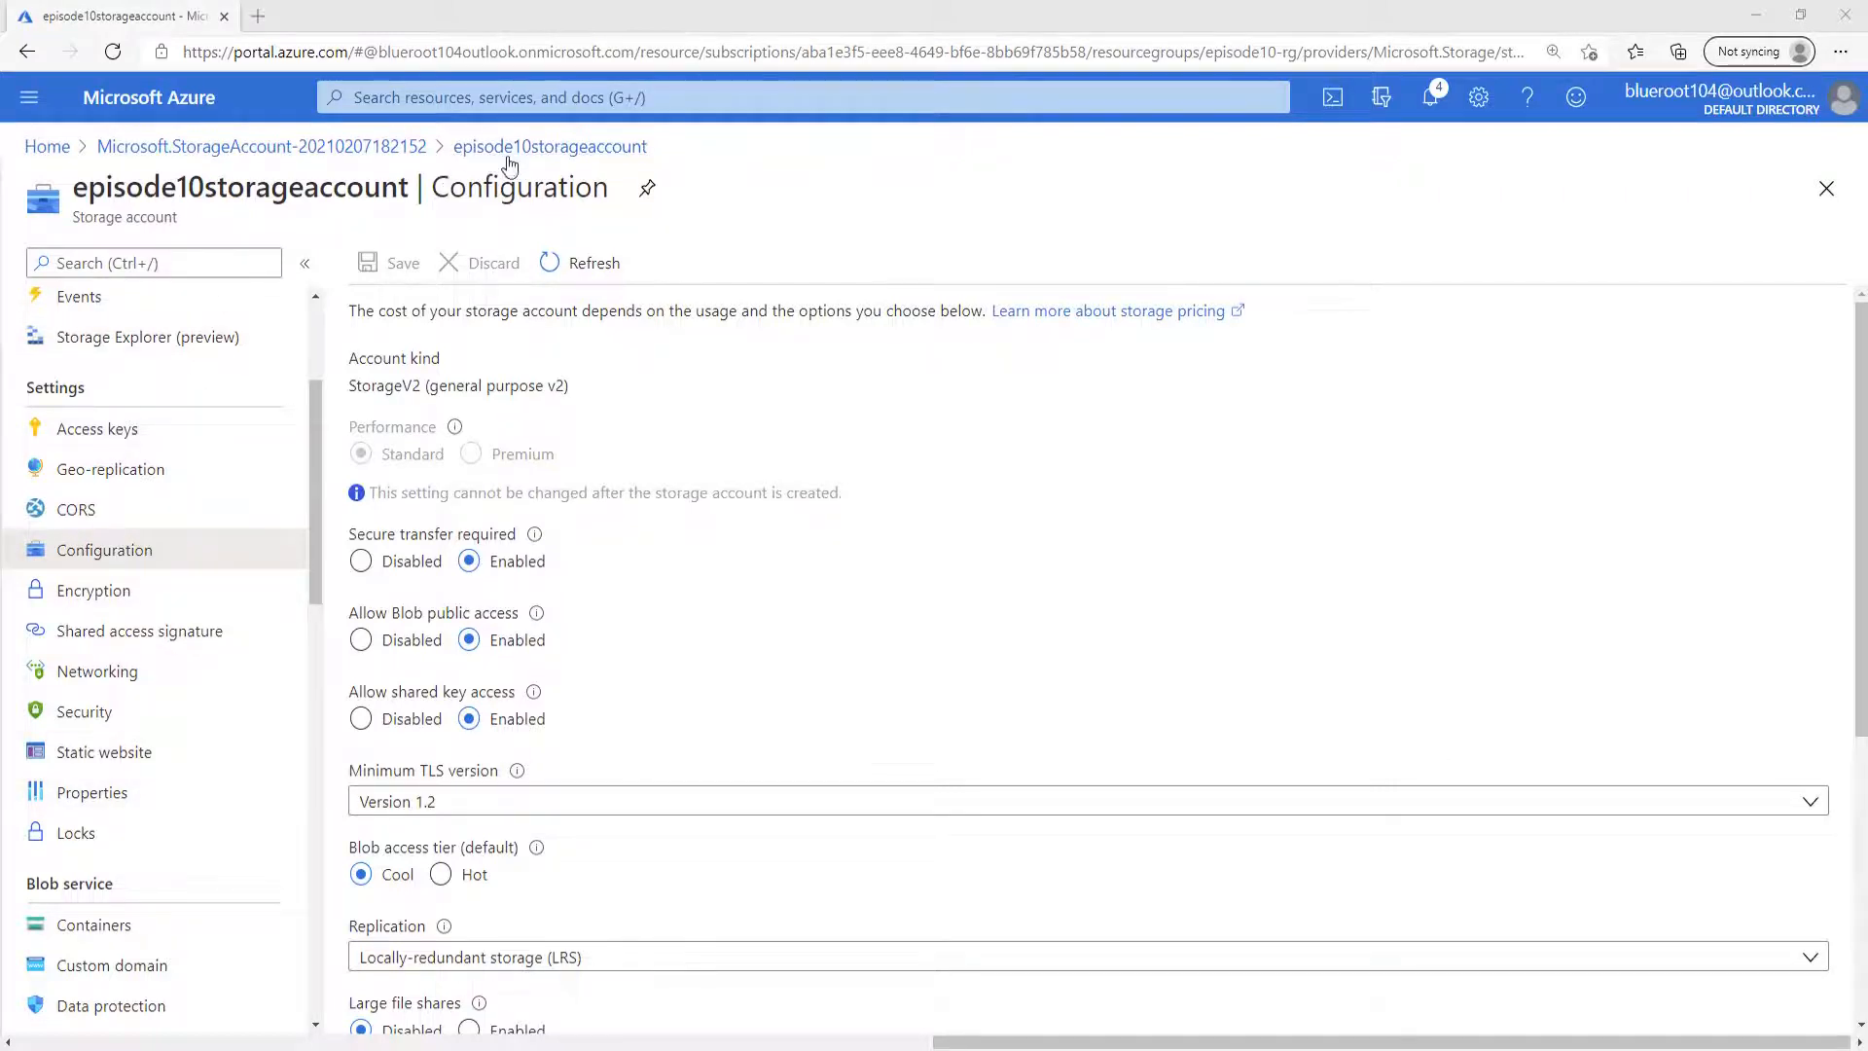
pyautogui.scroll(3, 114, 382)
pyautogui.click(200, 305)
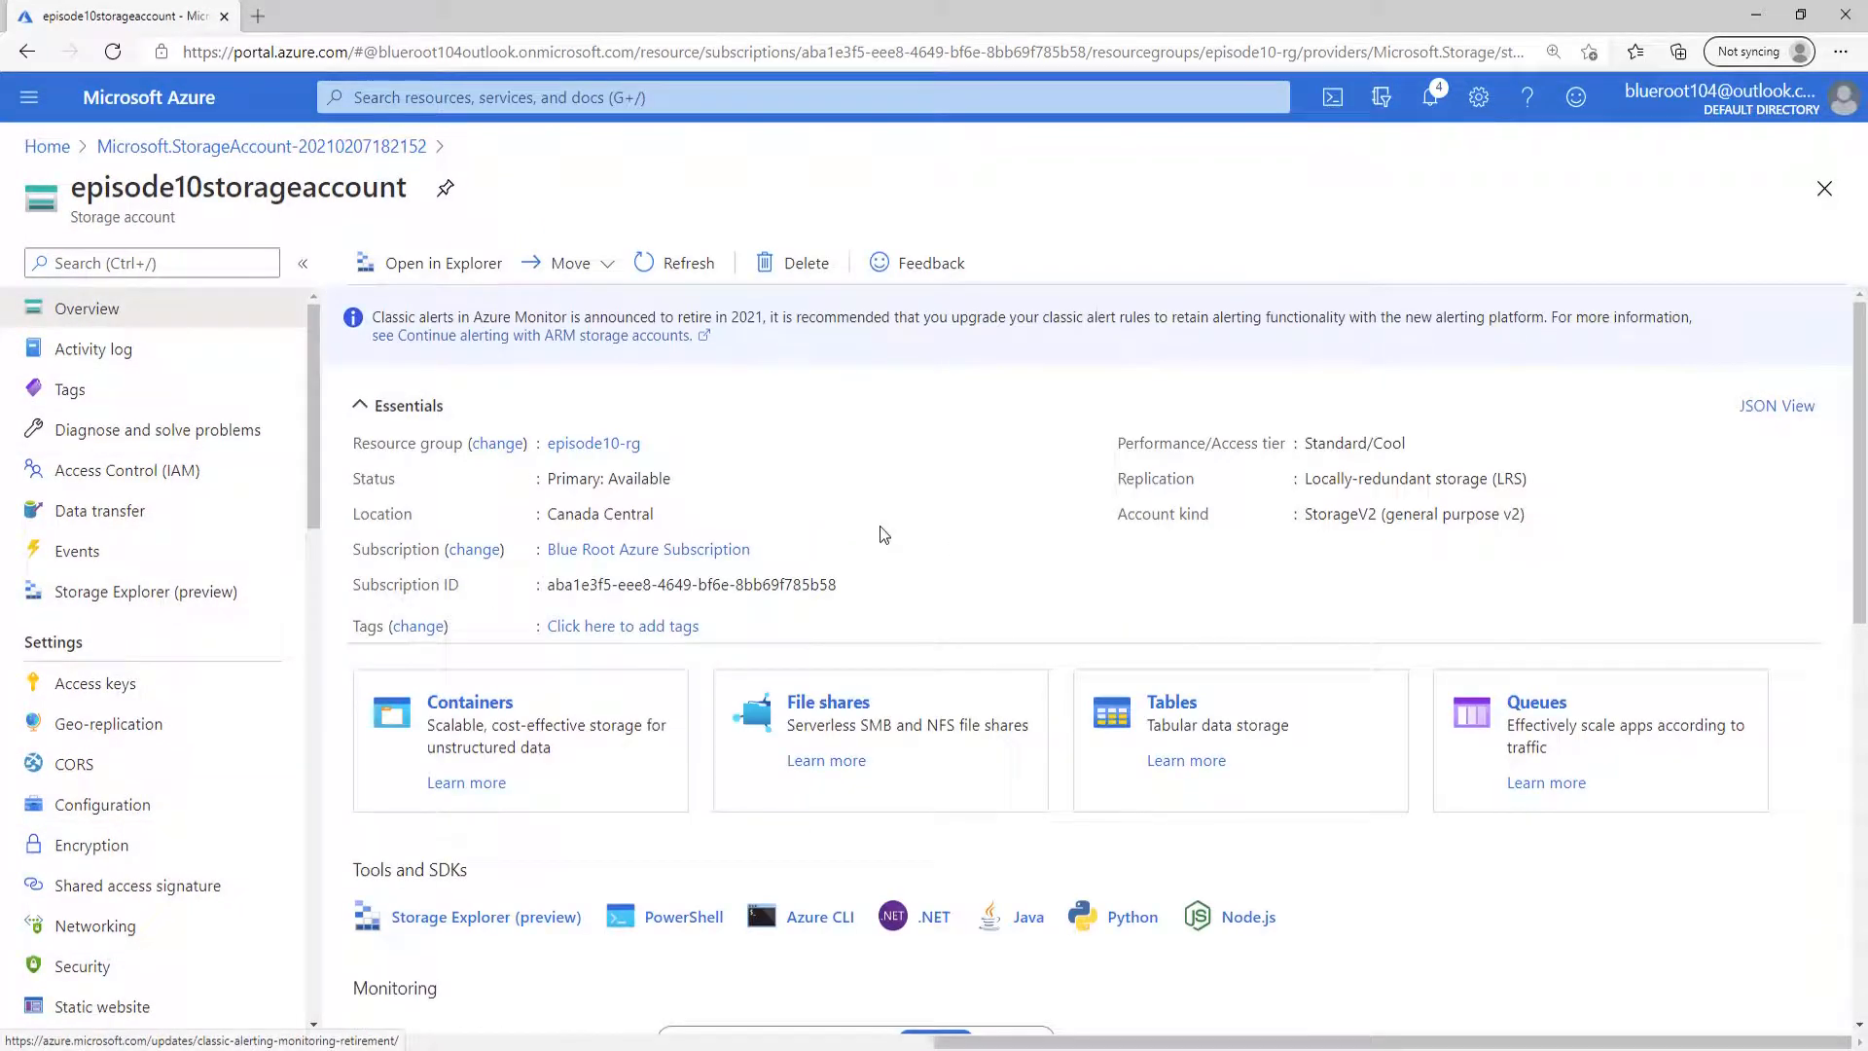
# Start a new container in the storage account's blob service and enter the name episode10 blob container.
pyautogui.scroll(-1, 327, 624)
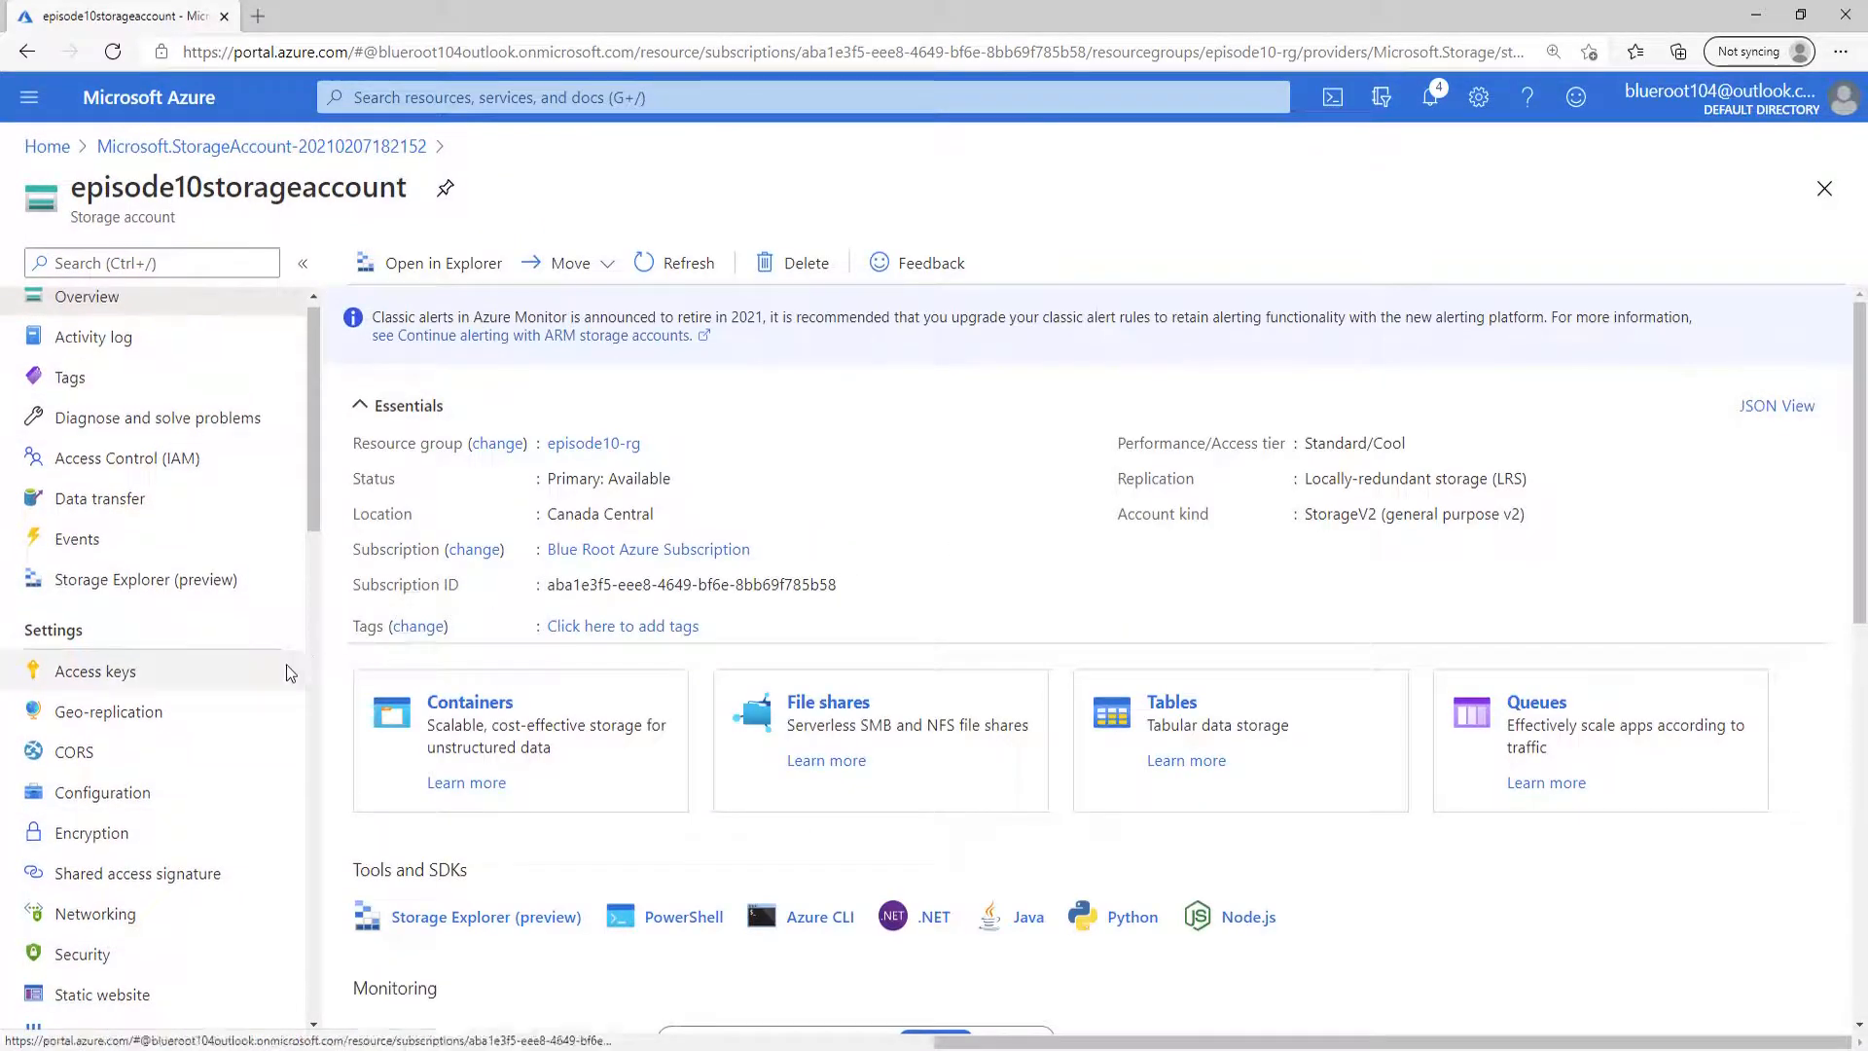
pyautogui.scroll(-5, 156, 875)
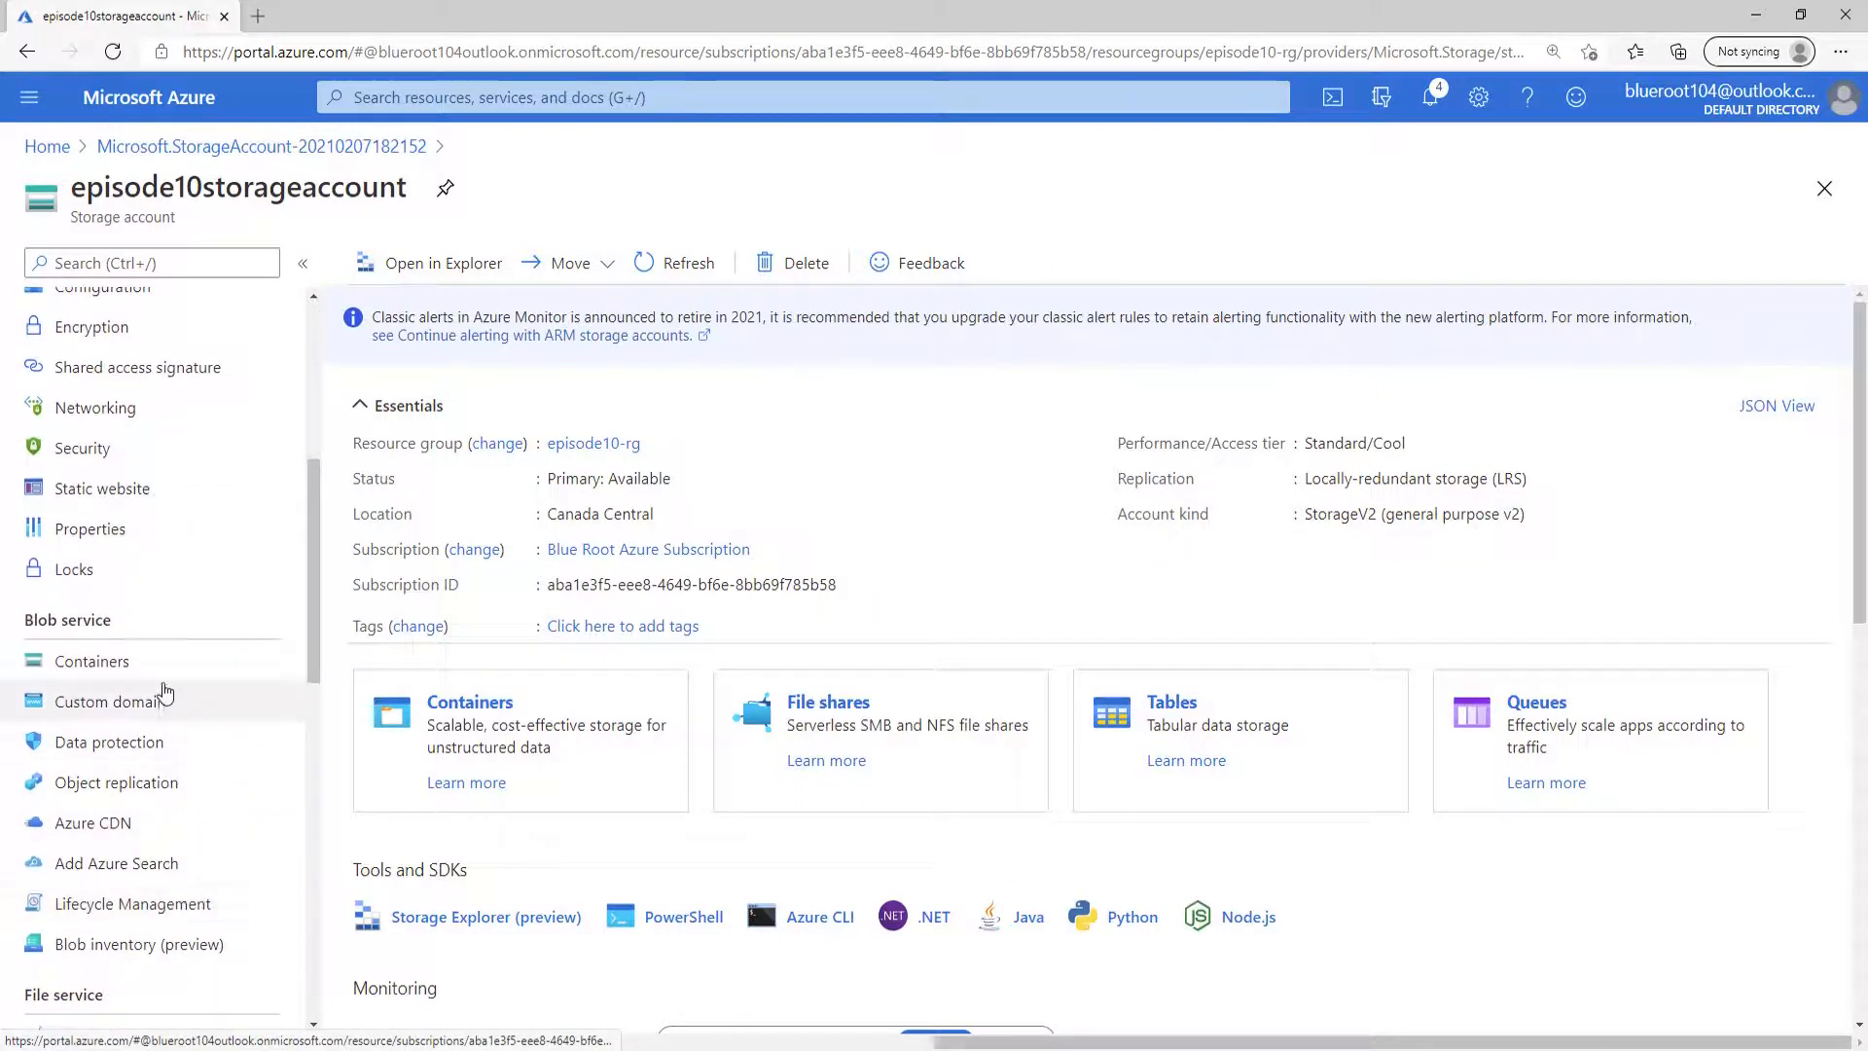
pyautogui.click(185, 667)
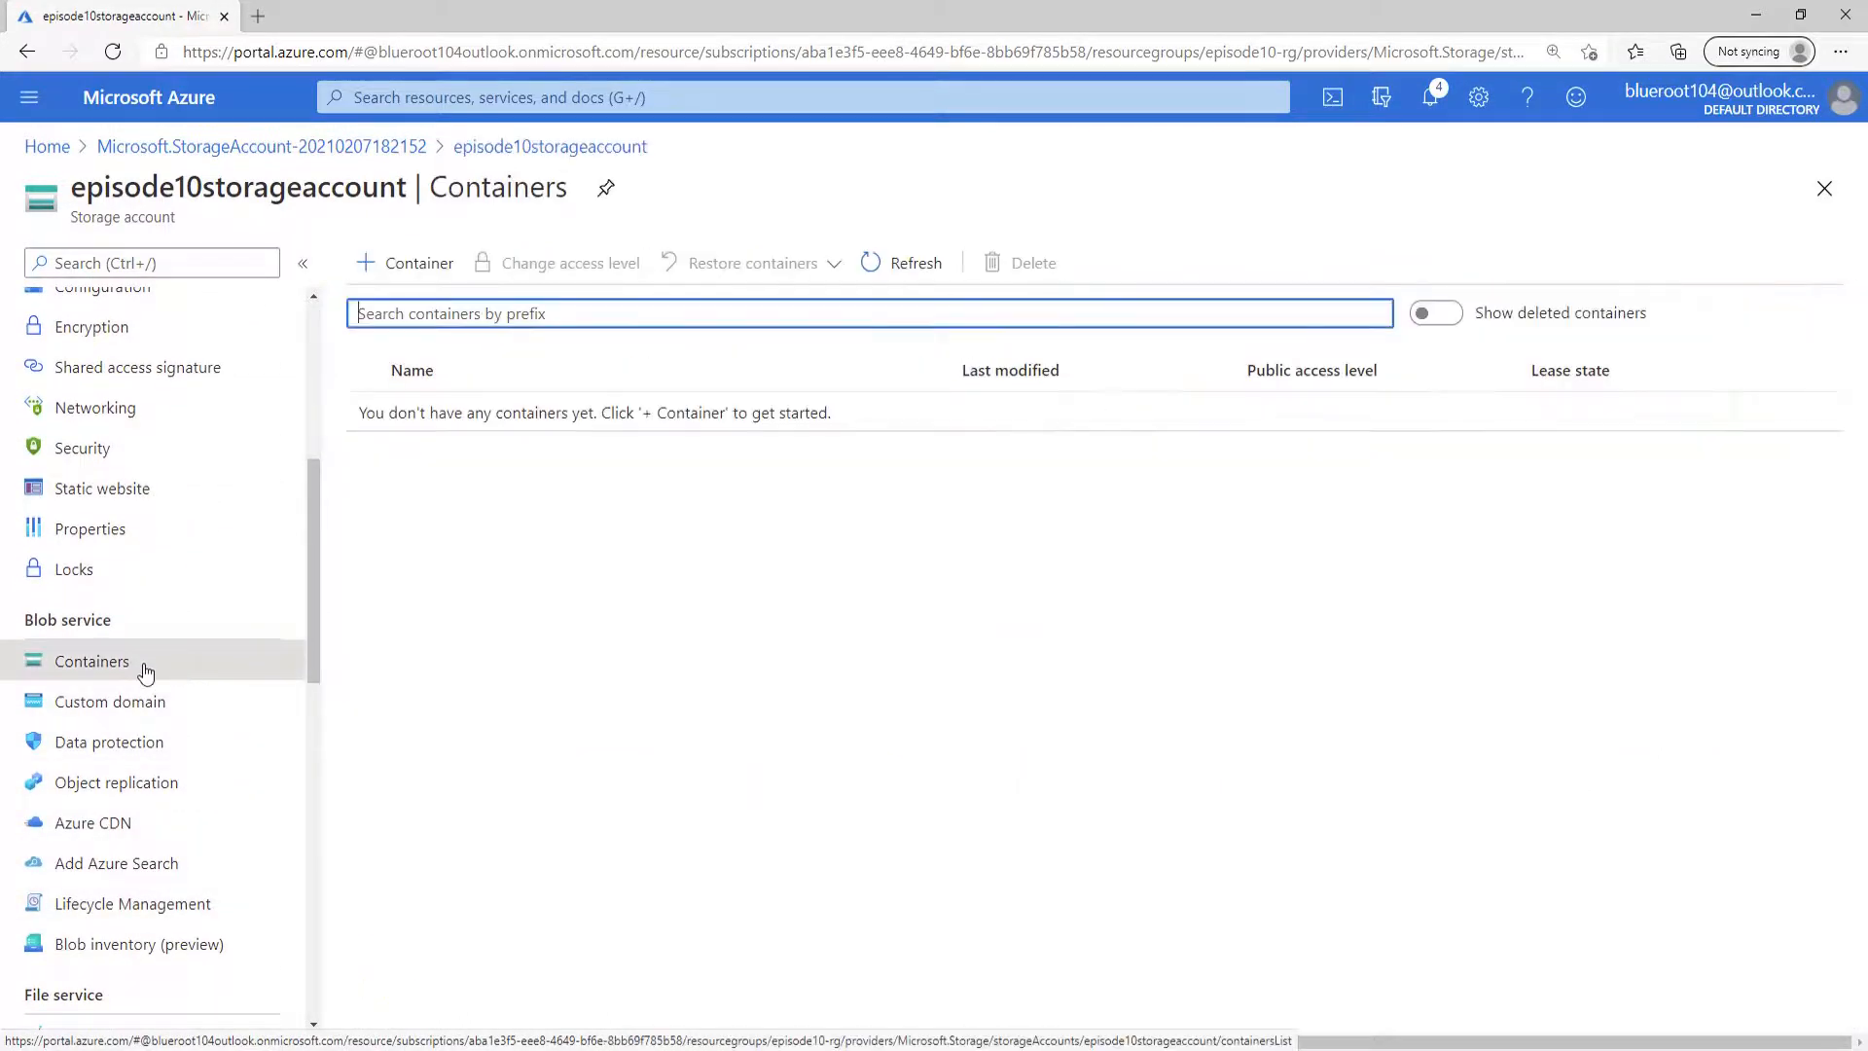
pyautogui.click(428, 267)
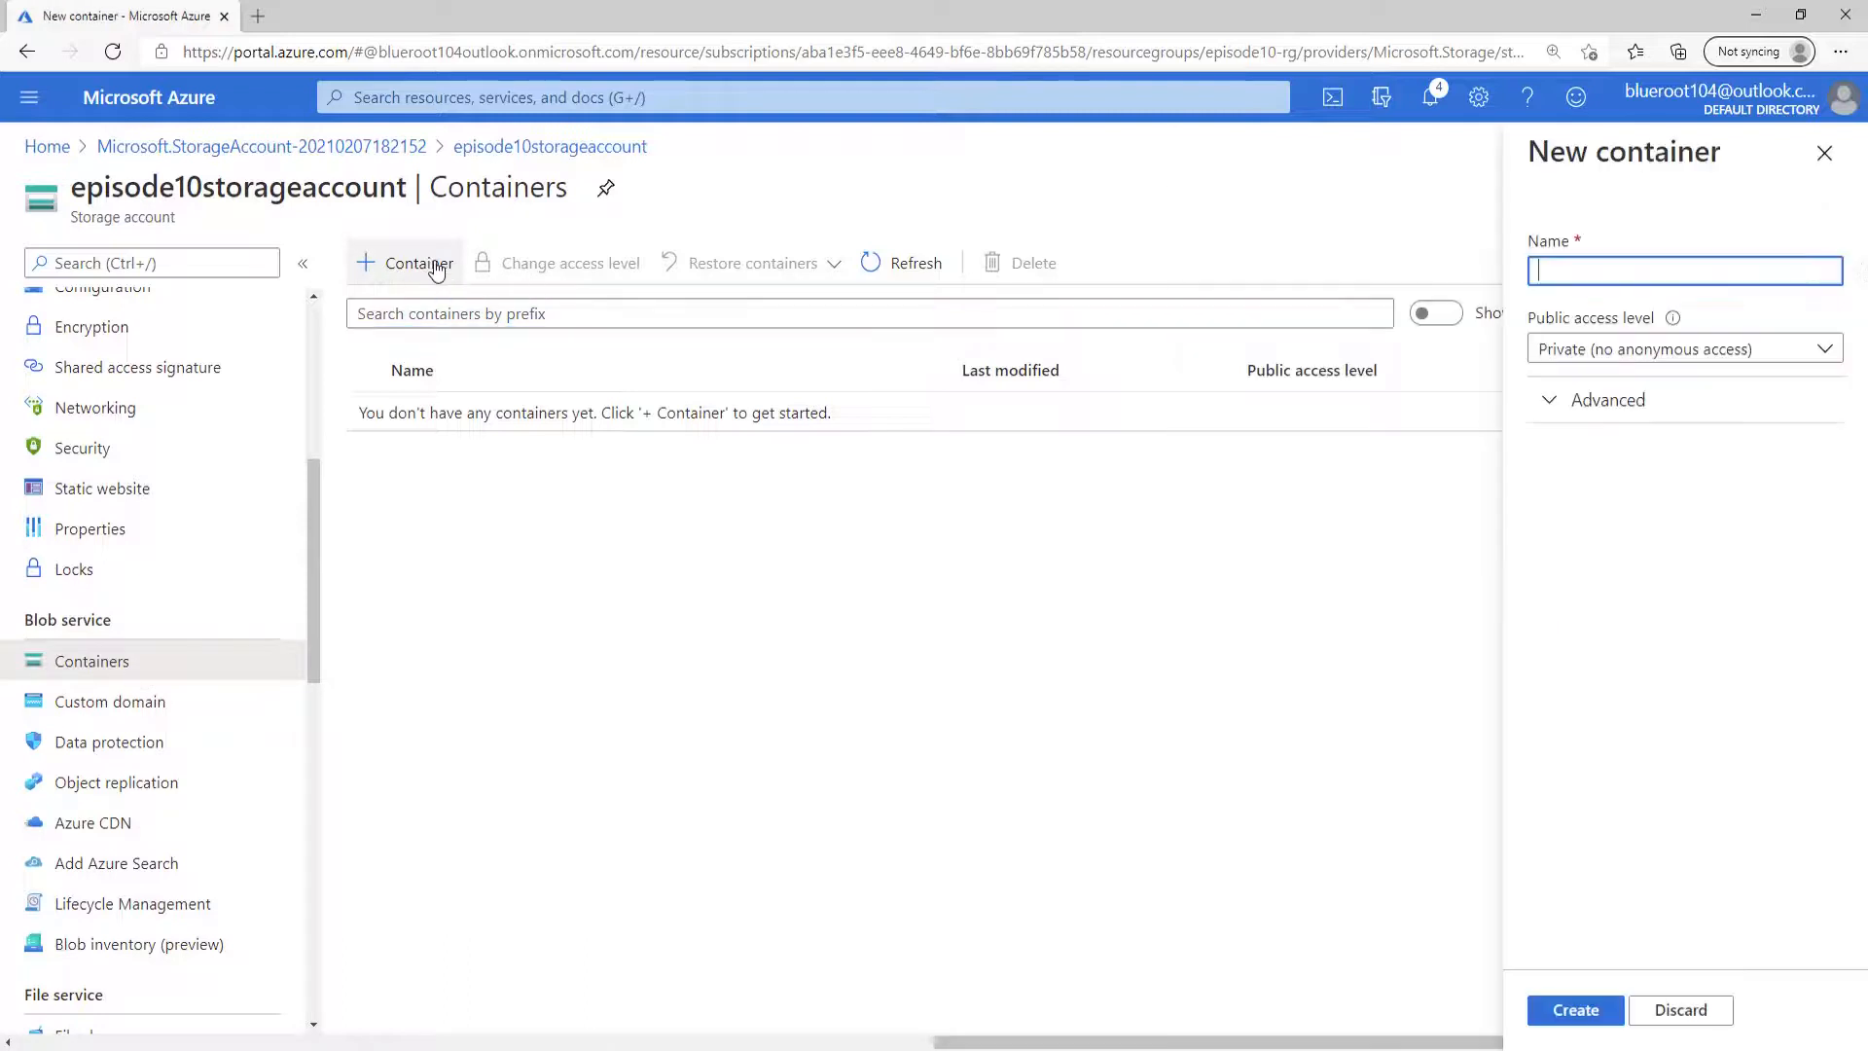
pyautogui.click(1590, 263)
pyautogui.click(1677, 476)
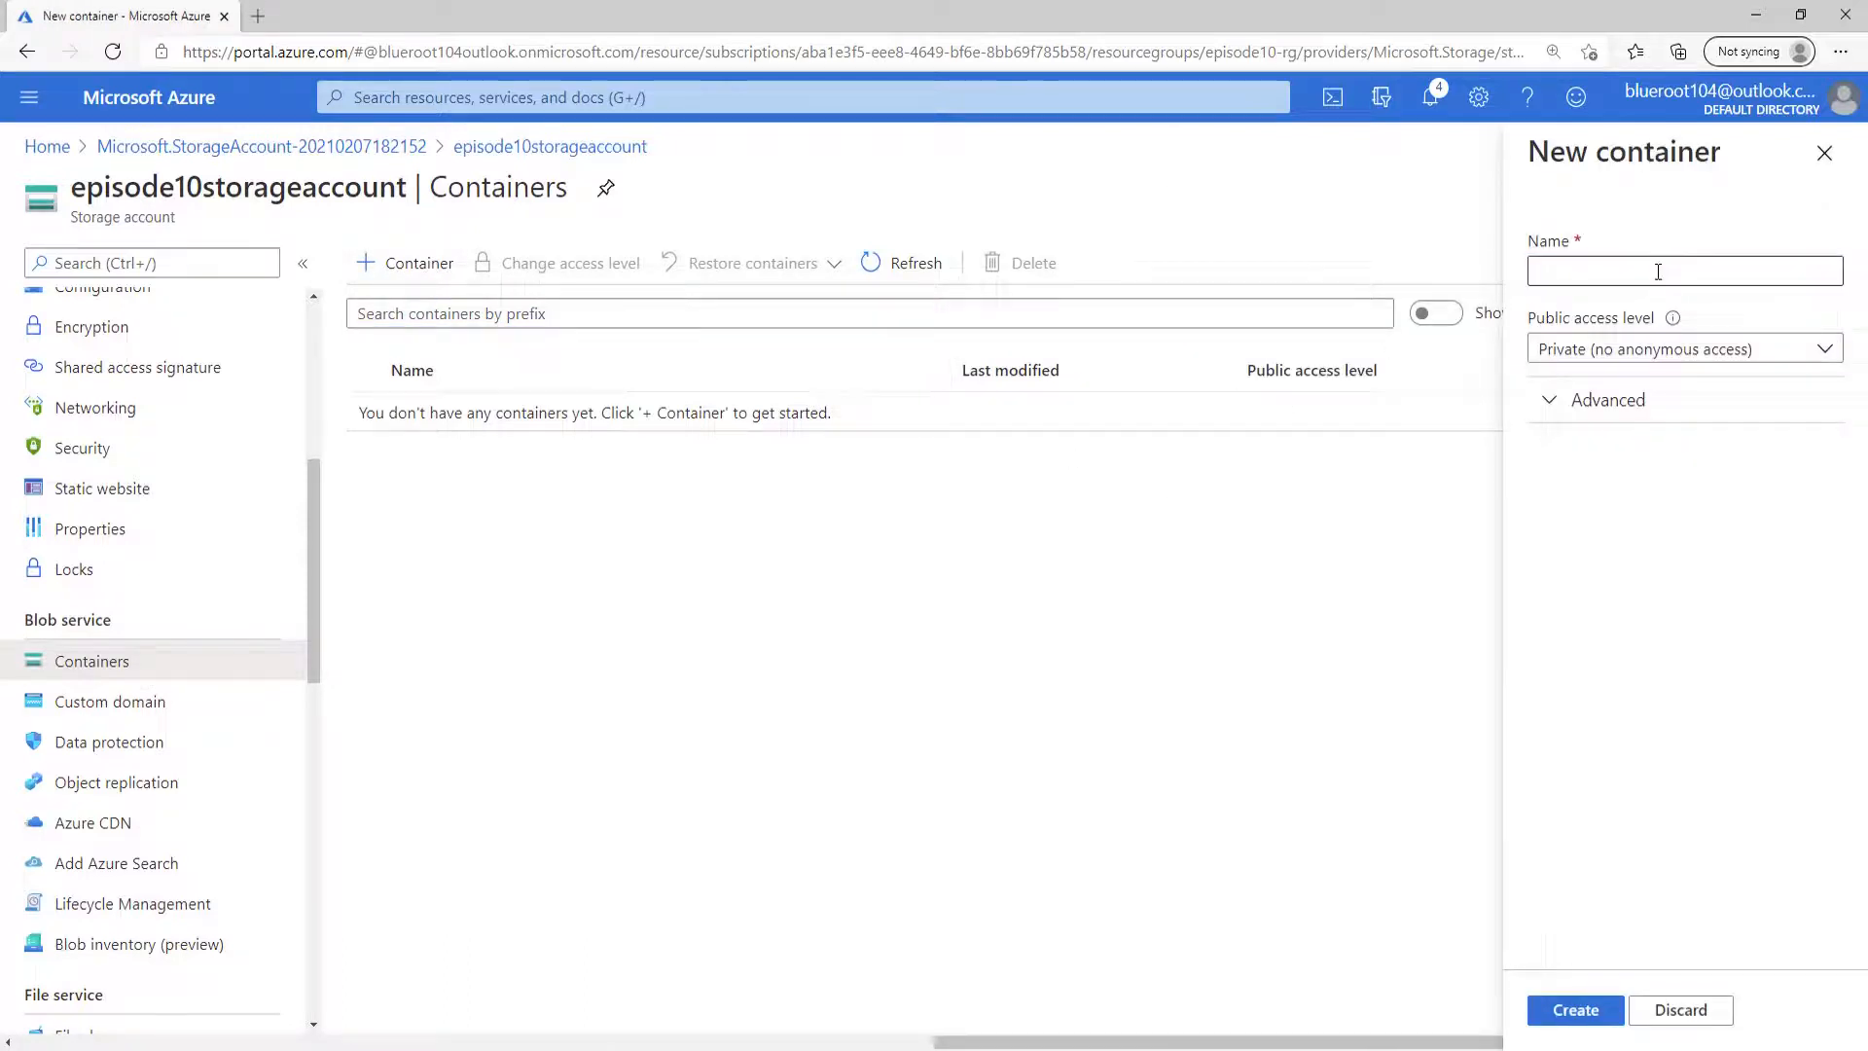
pyautogui.click(1657, 273)
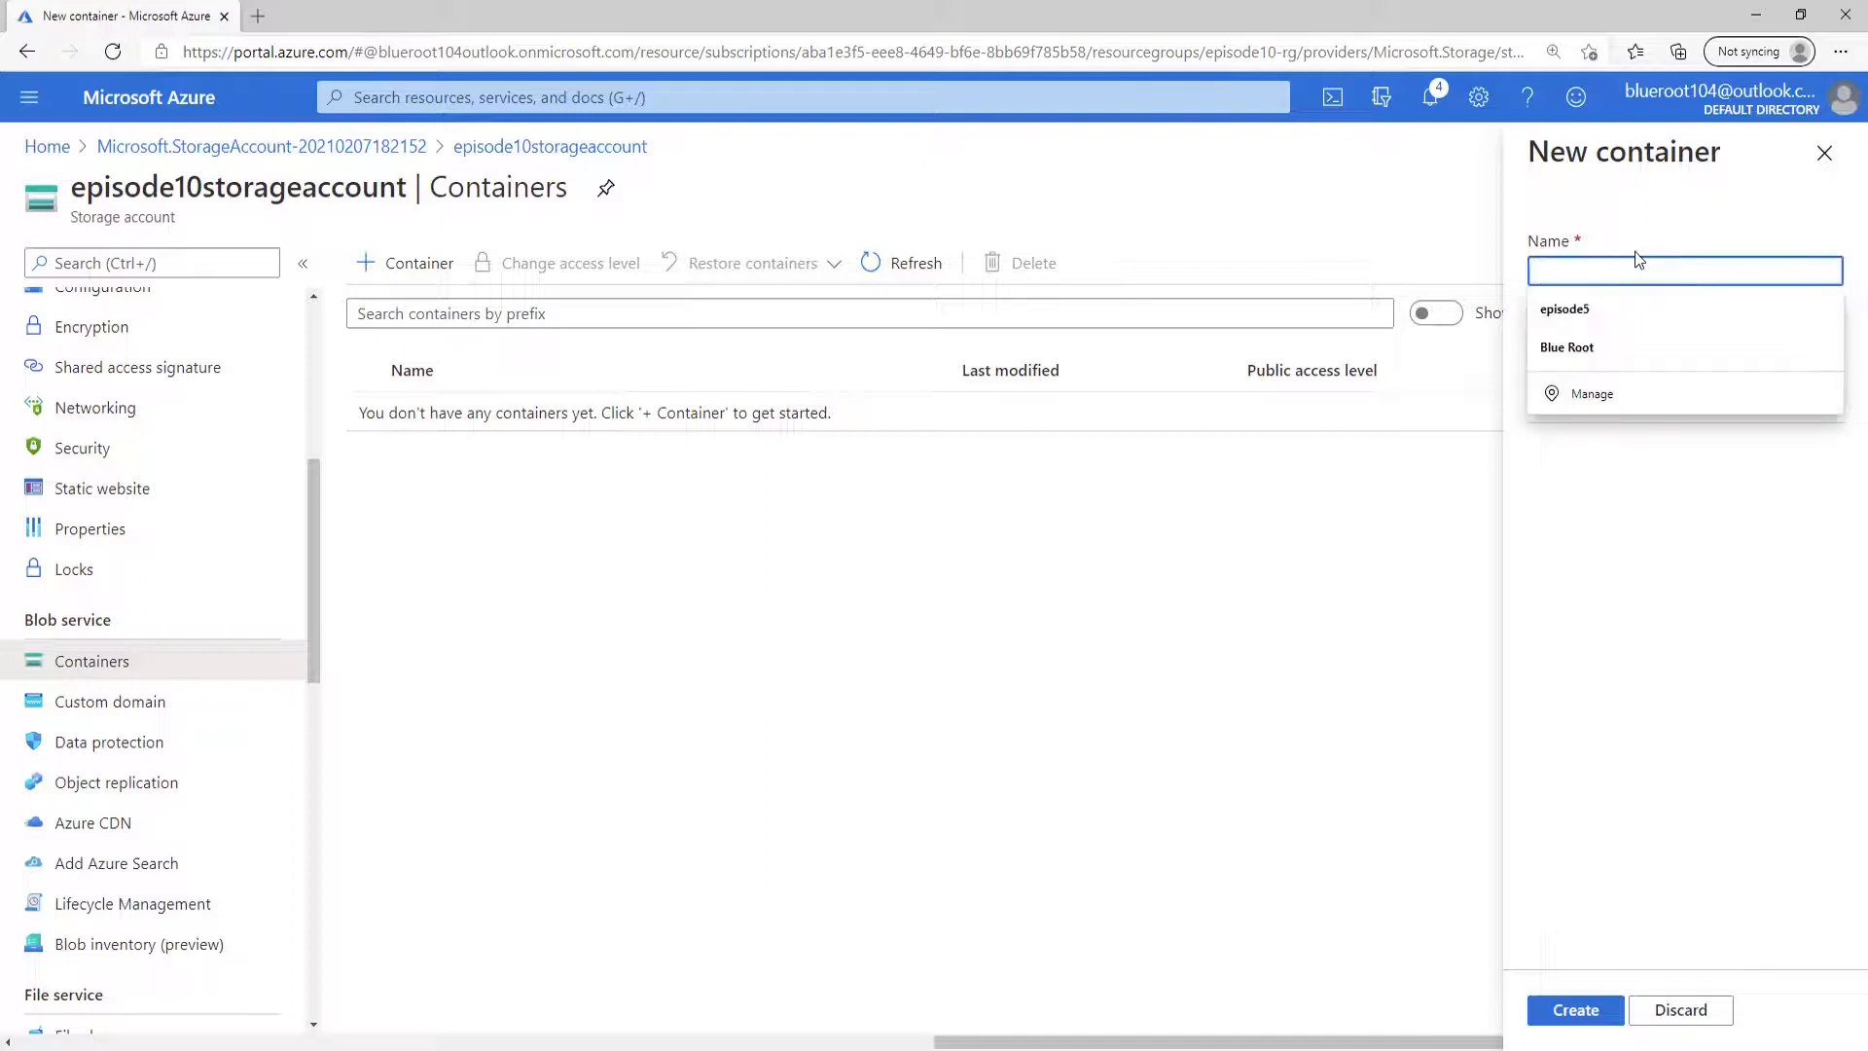
pyautogui.write('episode10 b')
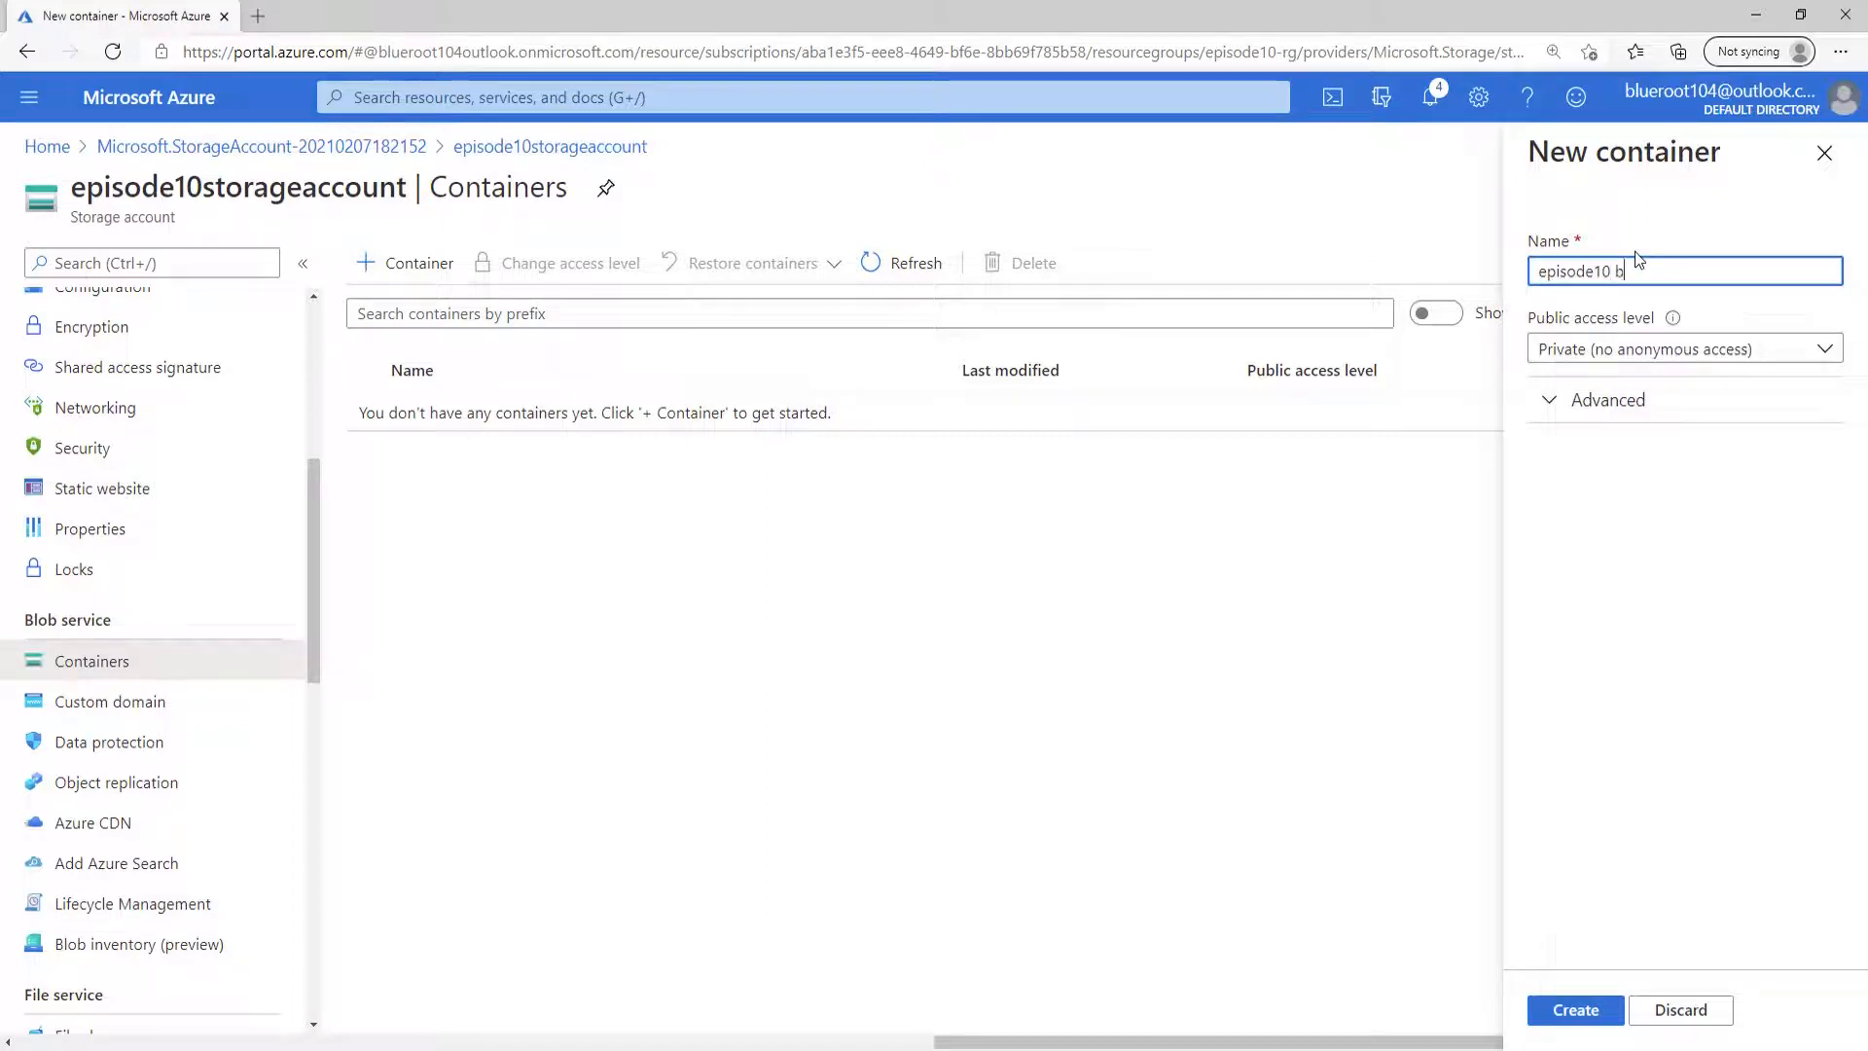
pyautogui.write('lob container')
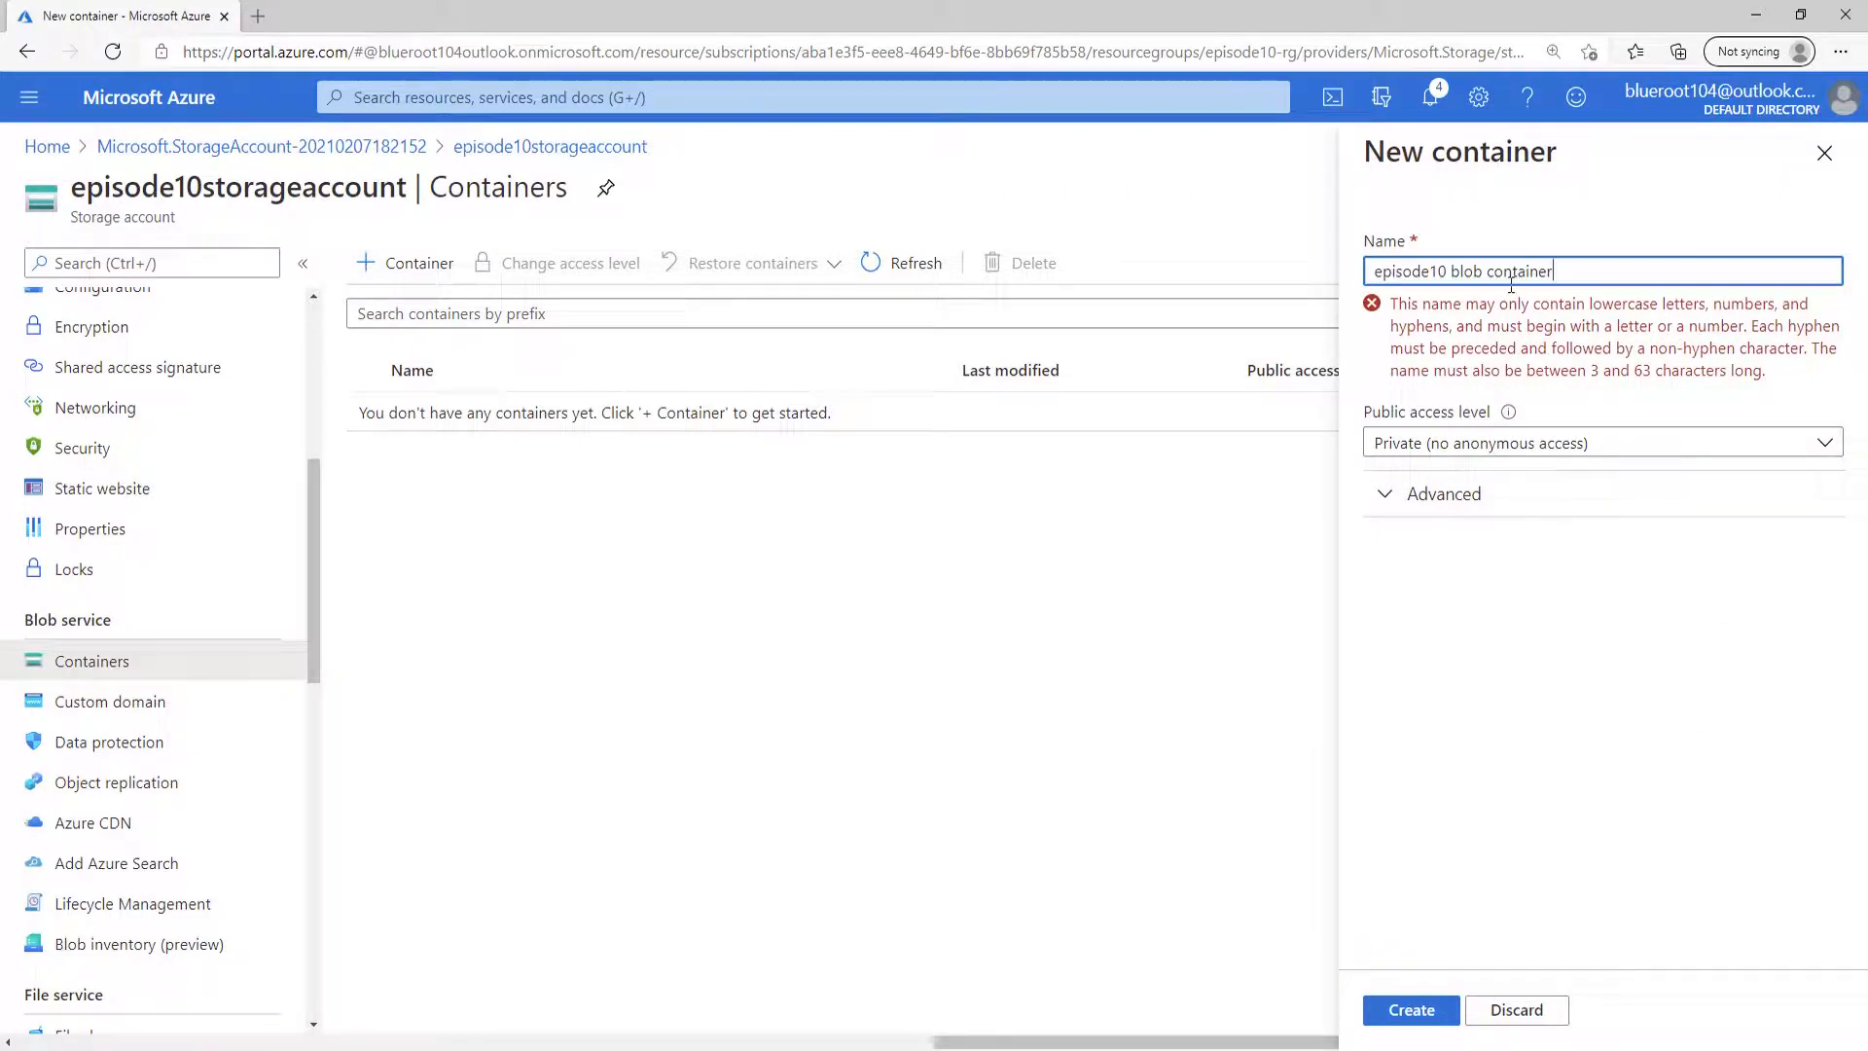
# Remove the spaces from the container name so it reads episode10blobcontainer, and create the container.
pyautogui.click(1490, 271)
pyautogui.press('BackSpace')
pyautogui.press('Left')
pyautogui.press('Left')
pyautogui.press('Left')
pyautogui.press('Left')
pyautogui.press('BackSpace')
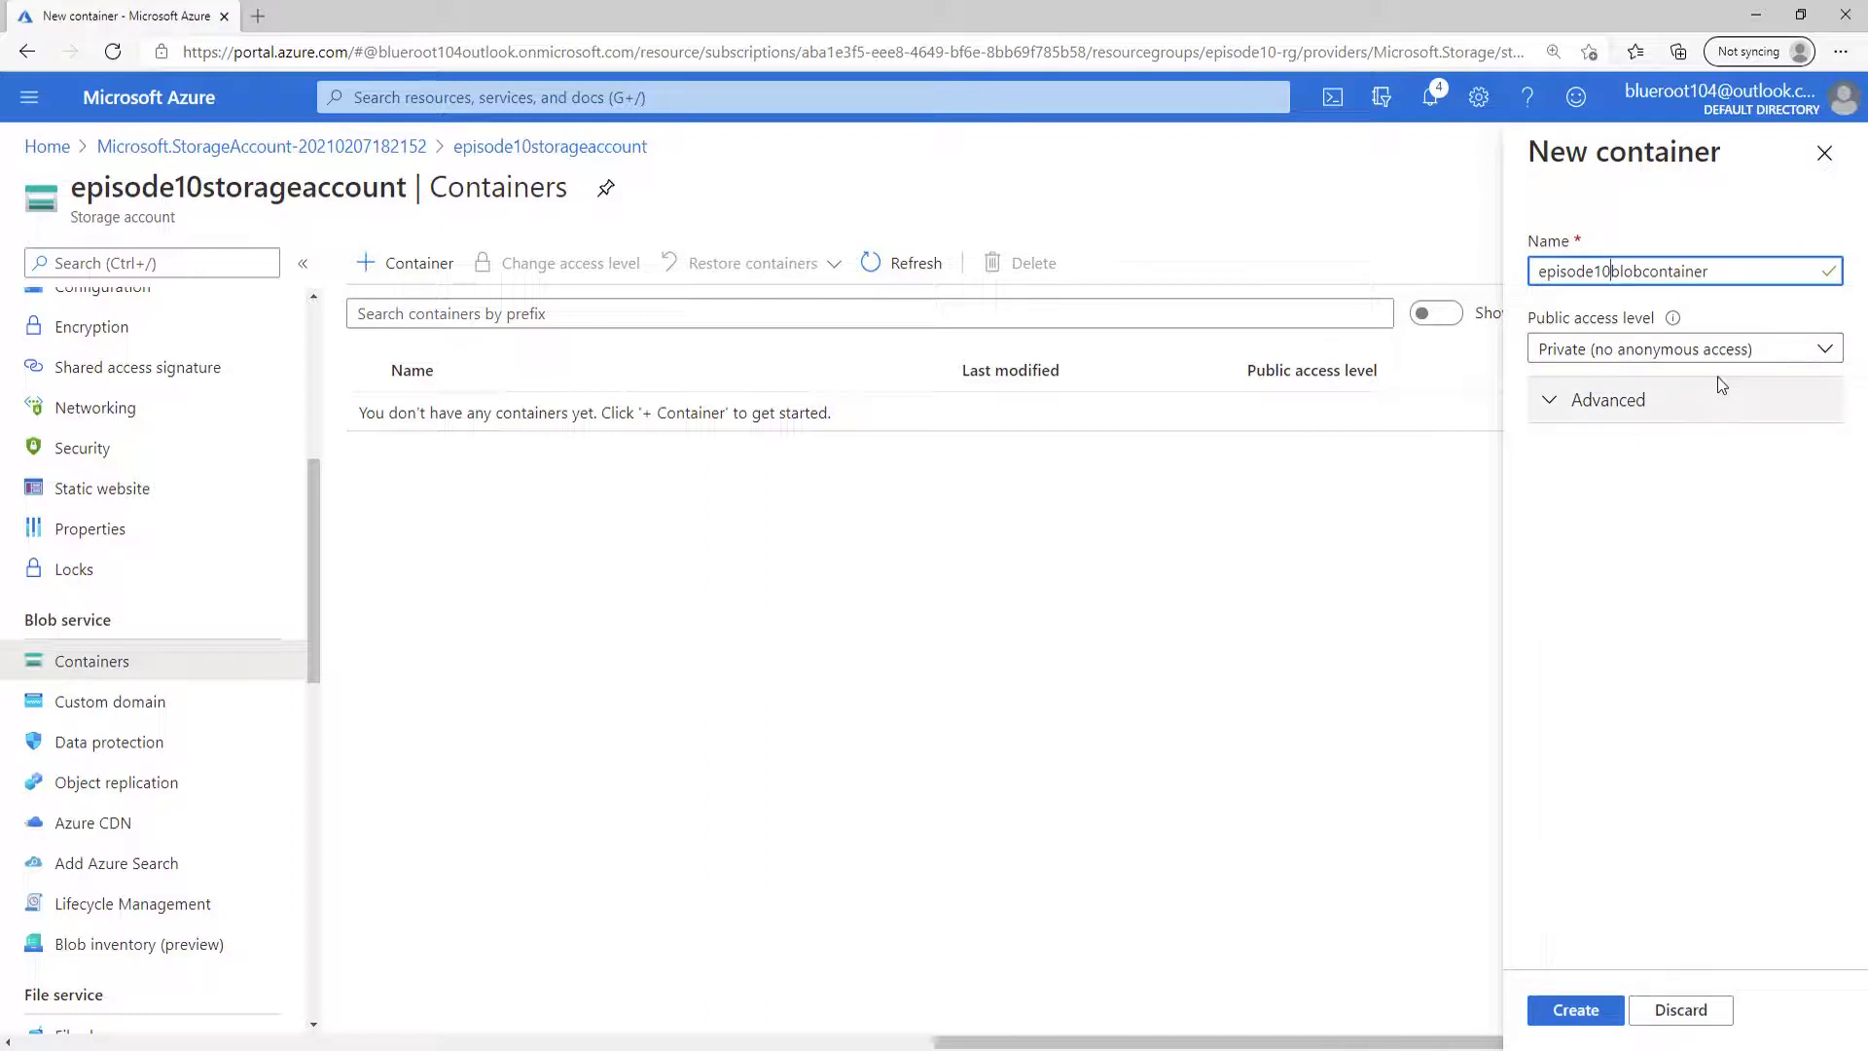
pyautogui.click(1571, 1013)
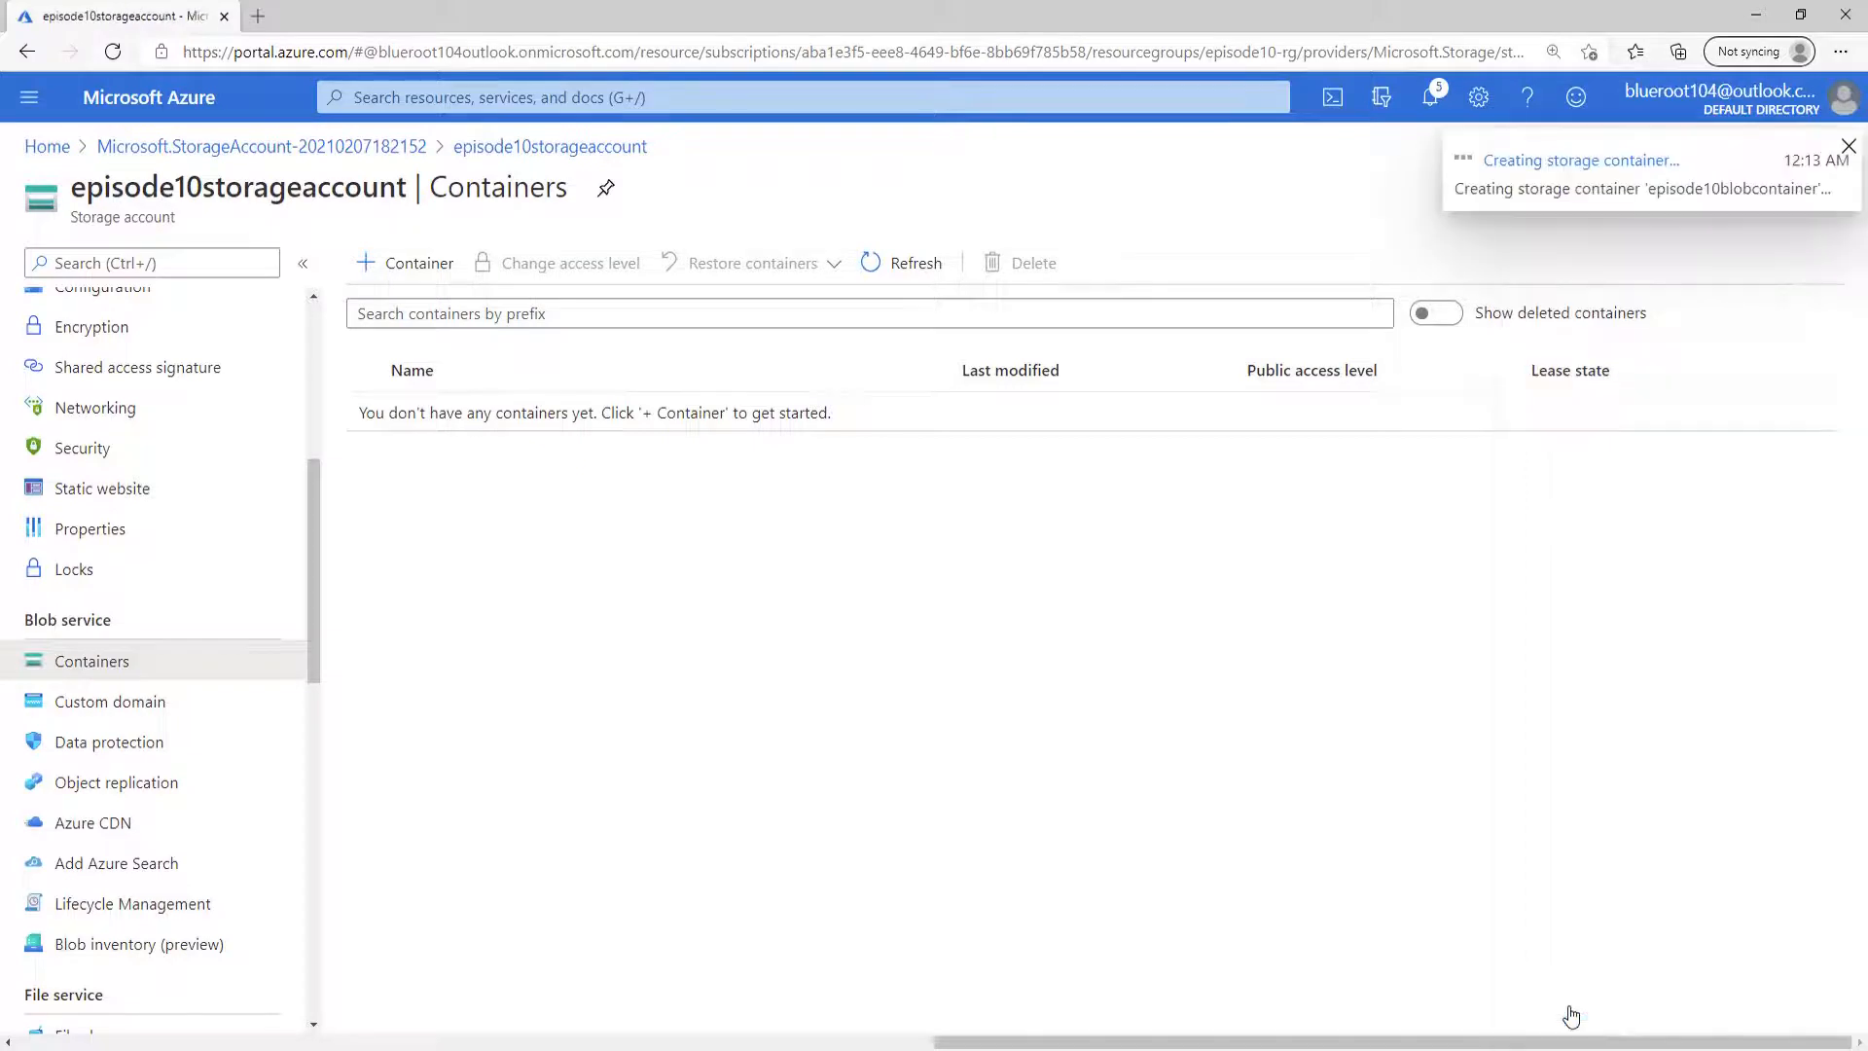
# Open episode10blobcontainer, start a blob upload and choose the LICENSE file.
pyautogui.click(482, 417)
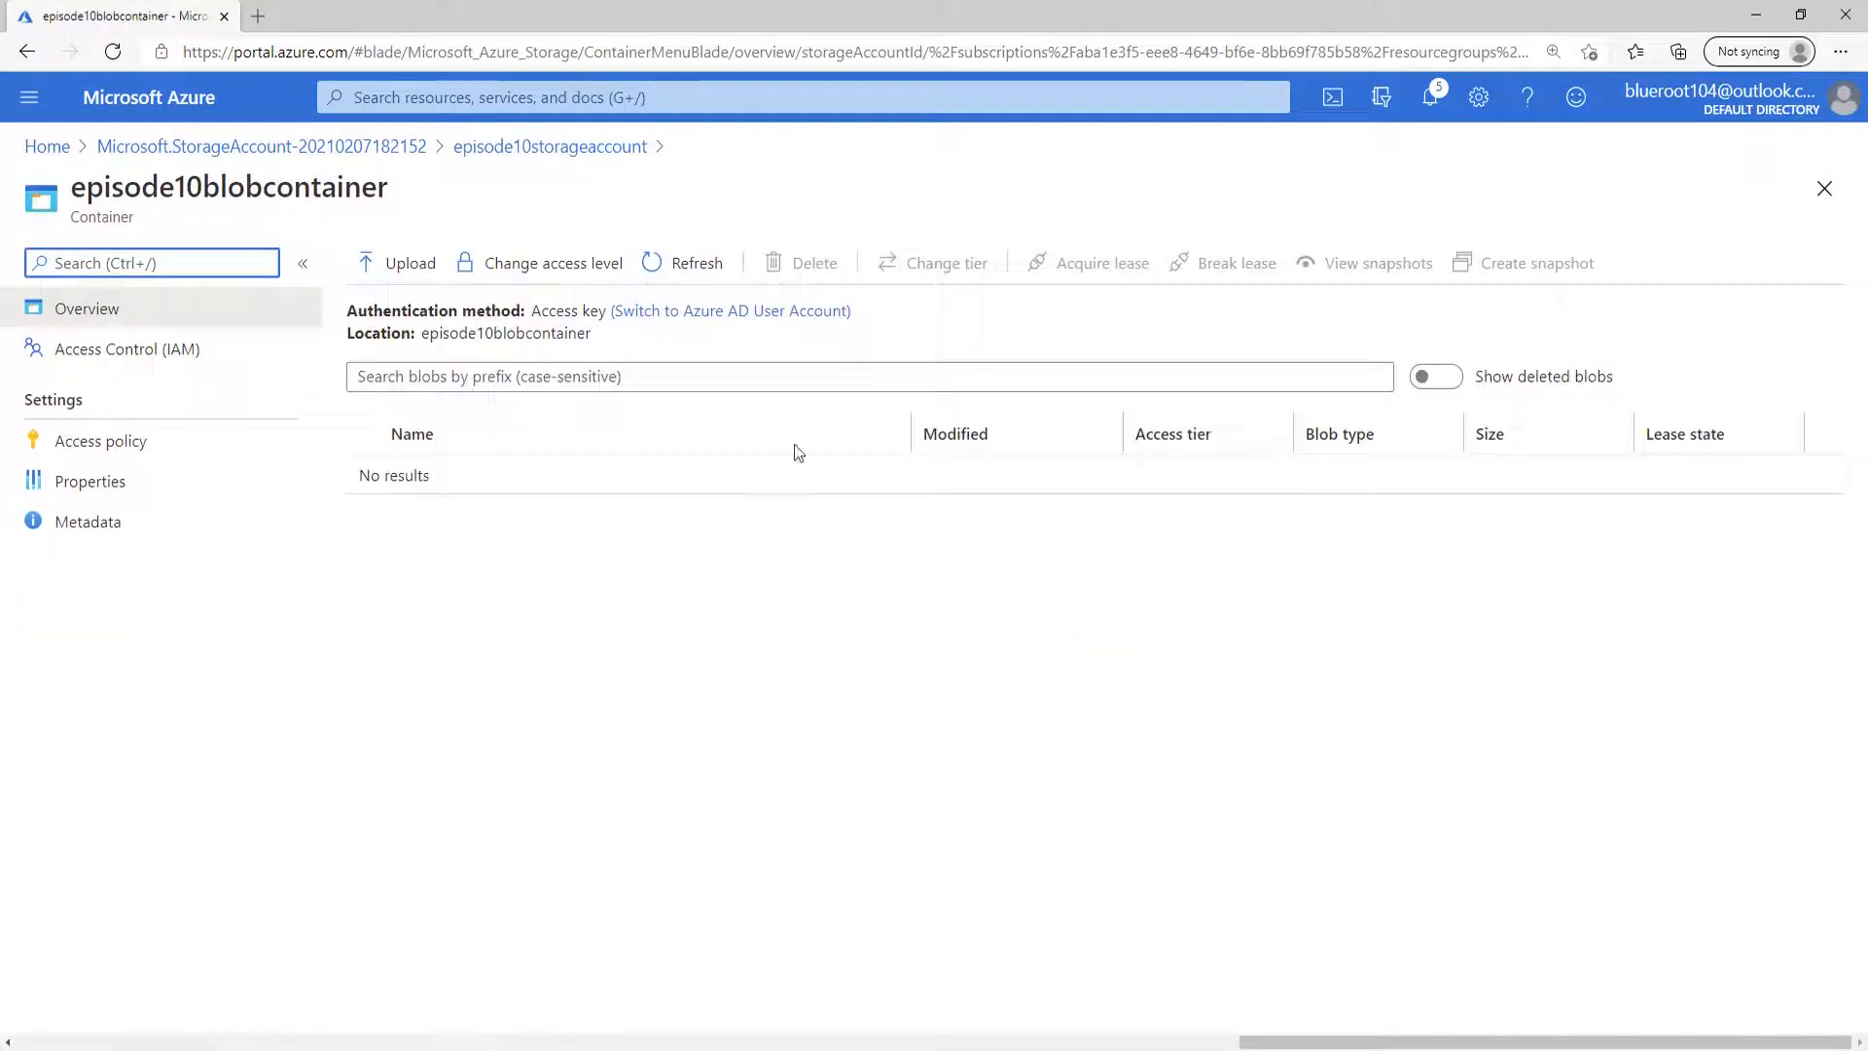
pyautogui.click(378, 276)
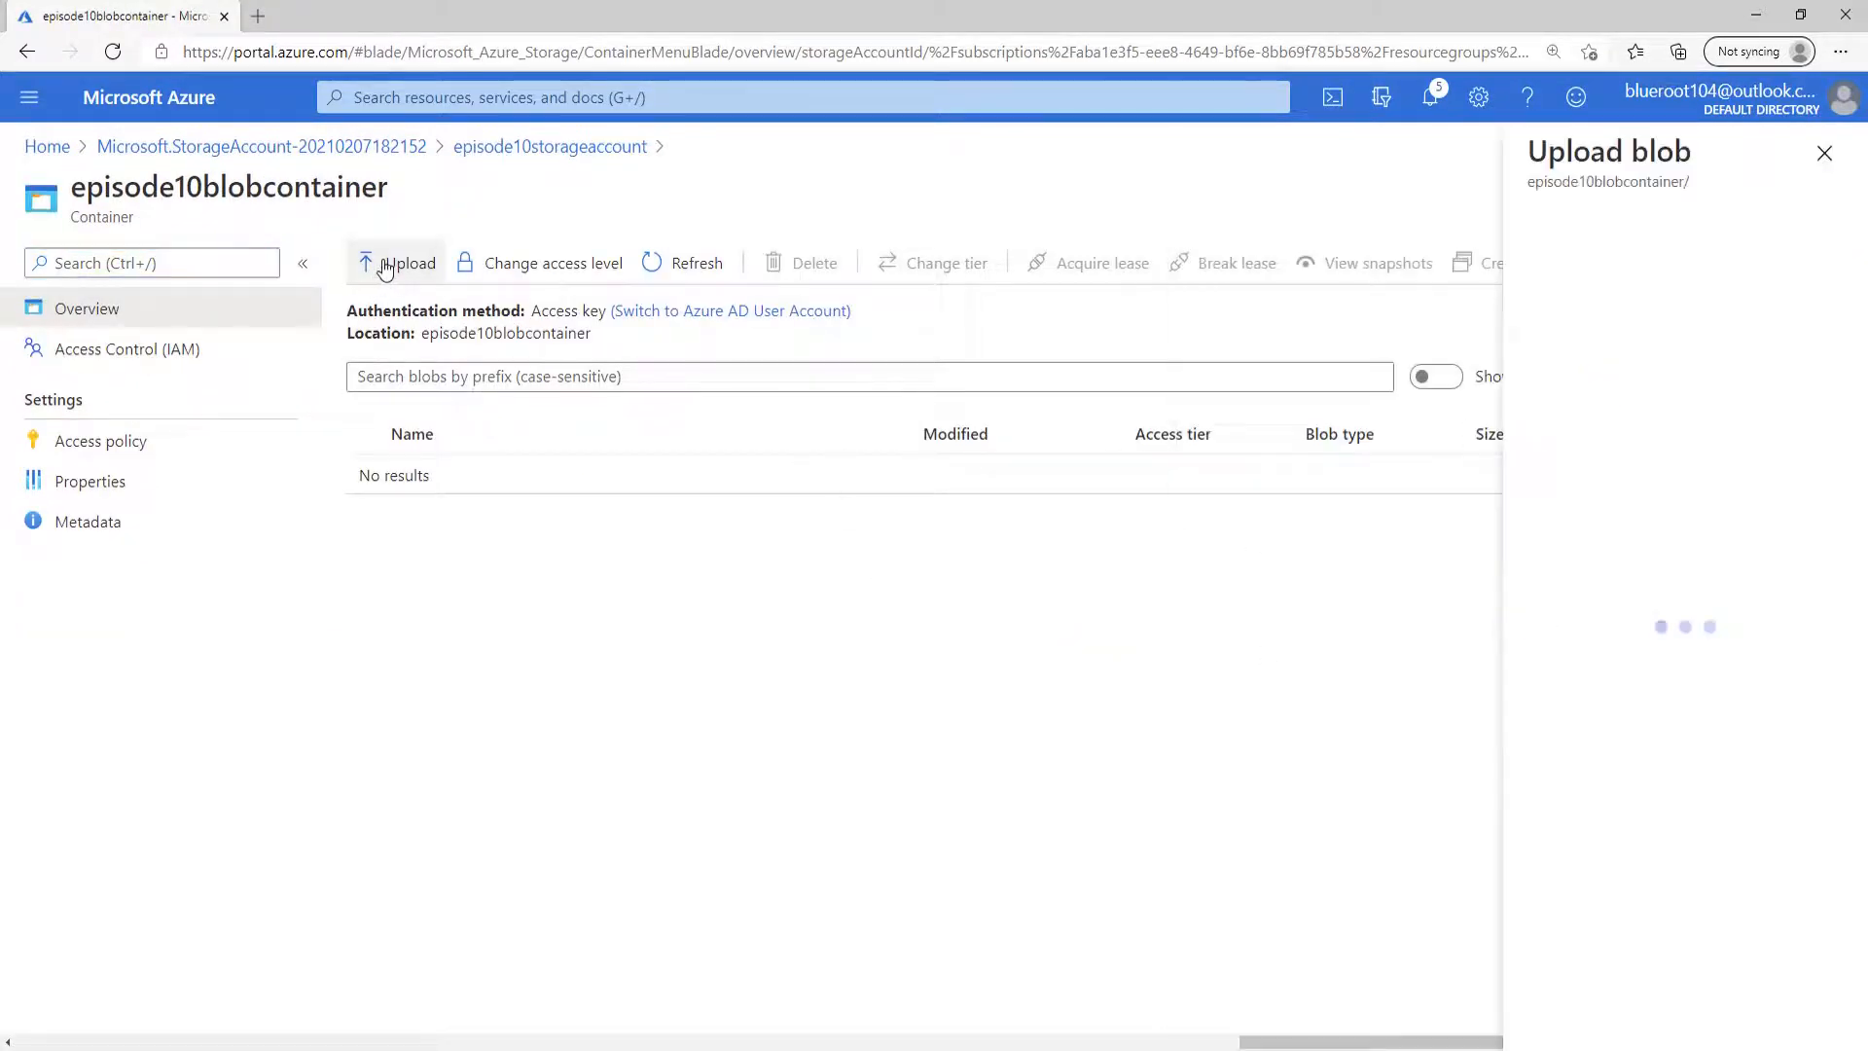
pyautogui.click(1826, 269)
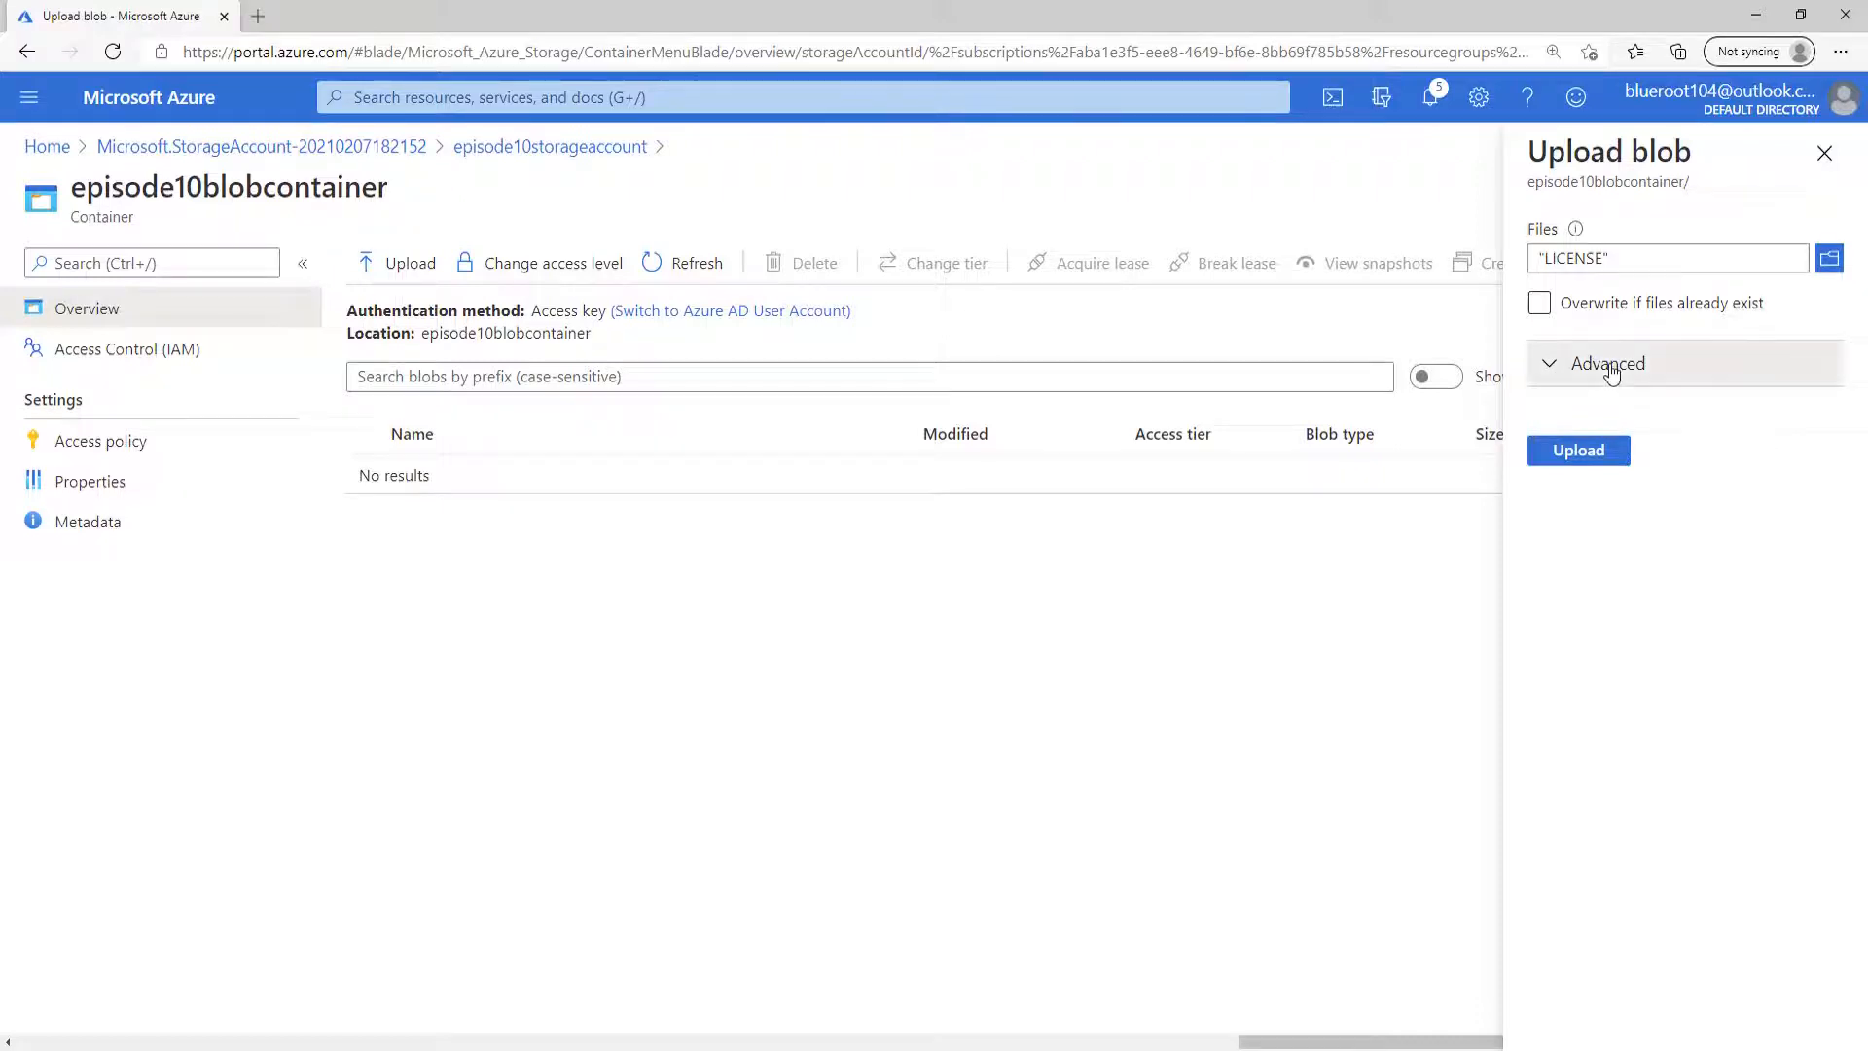
# In the advanced upload options, set the blob's access tier to Hot and its destination folder to licenses.
pyautogui.click(1614, 365)
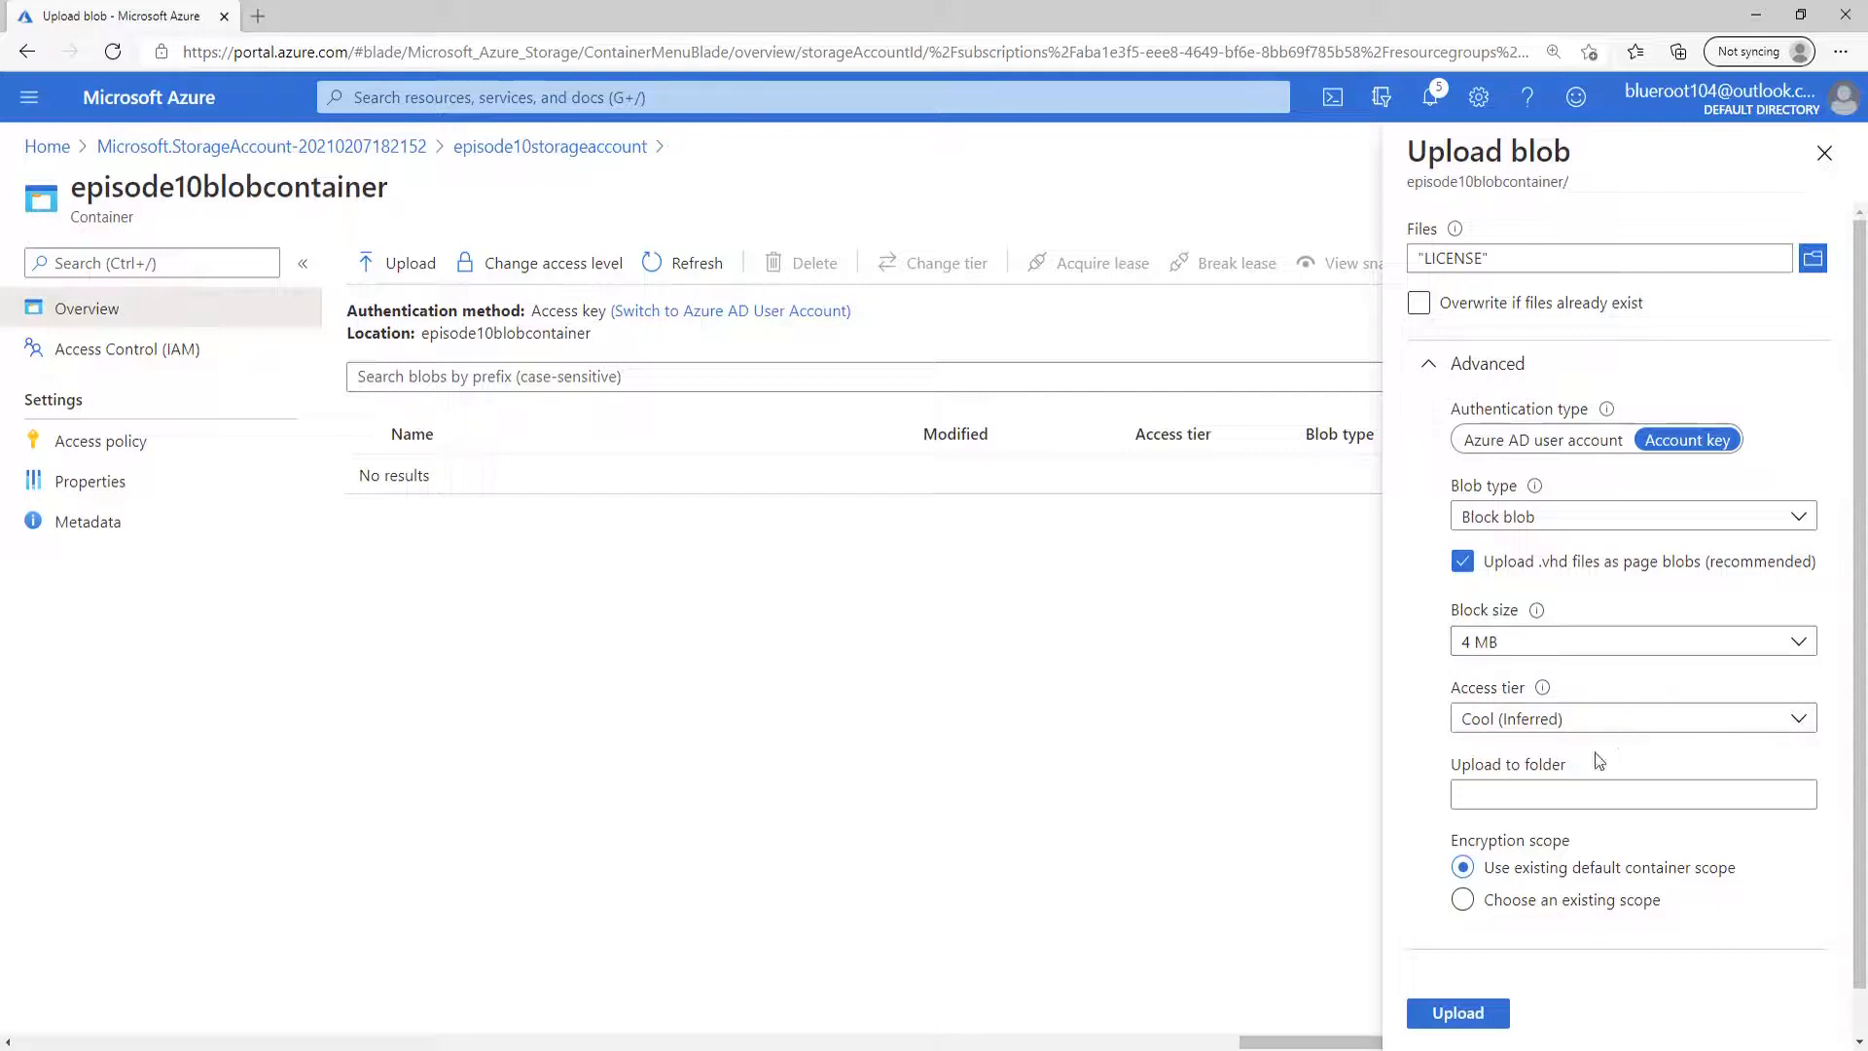
pyautogui.click(1619, 720)
pyautogui.click(1567, 794)
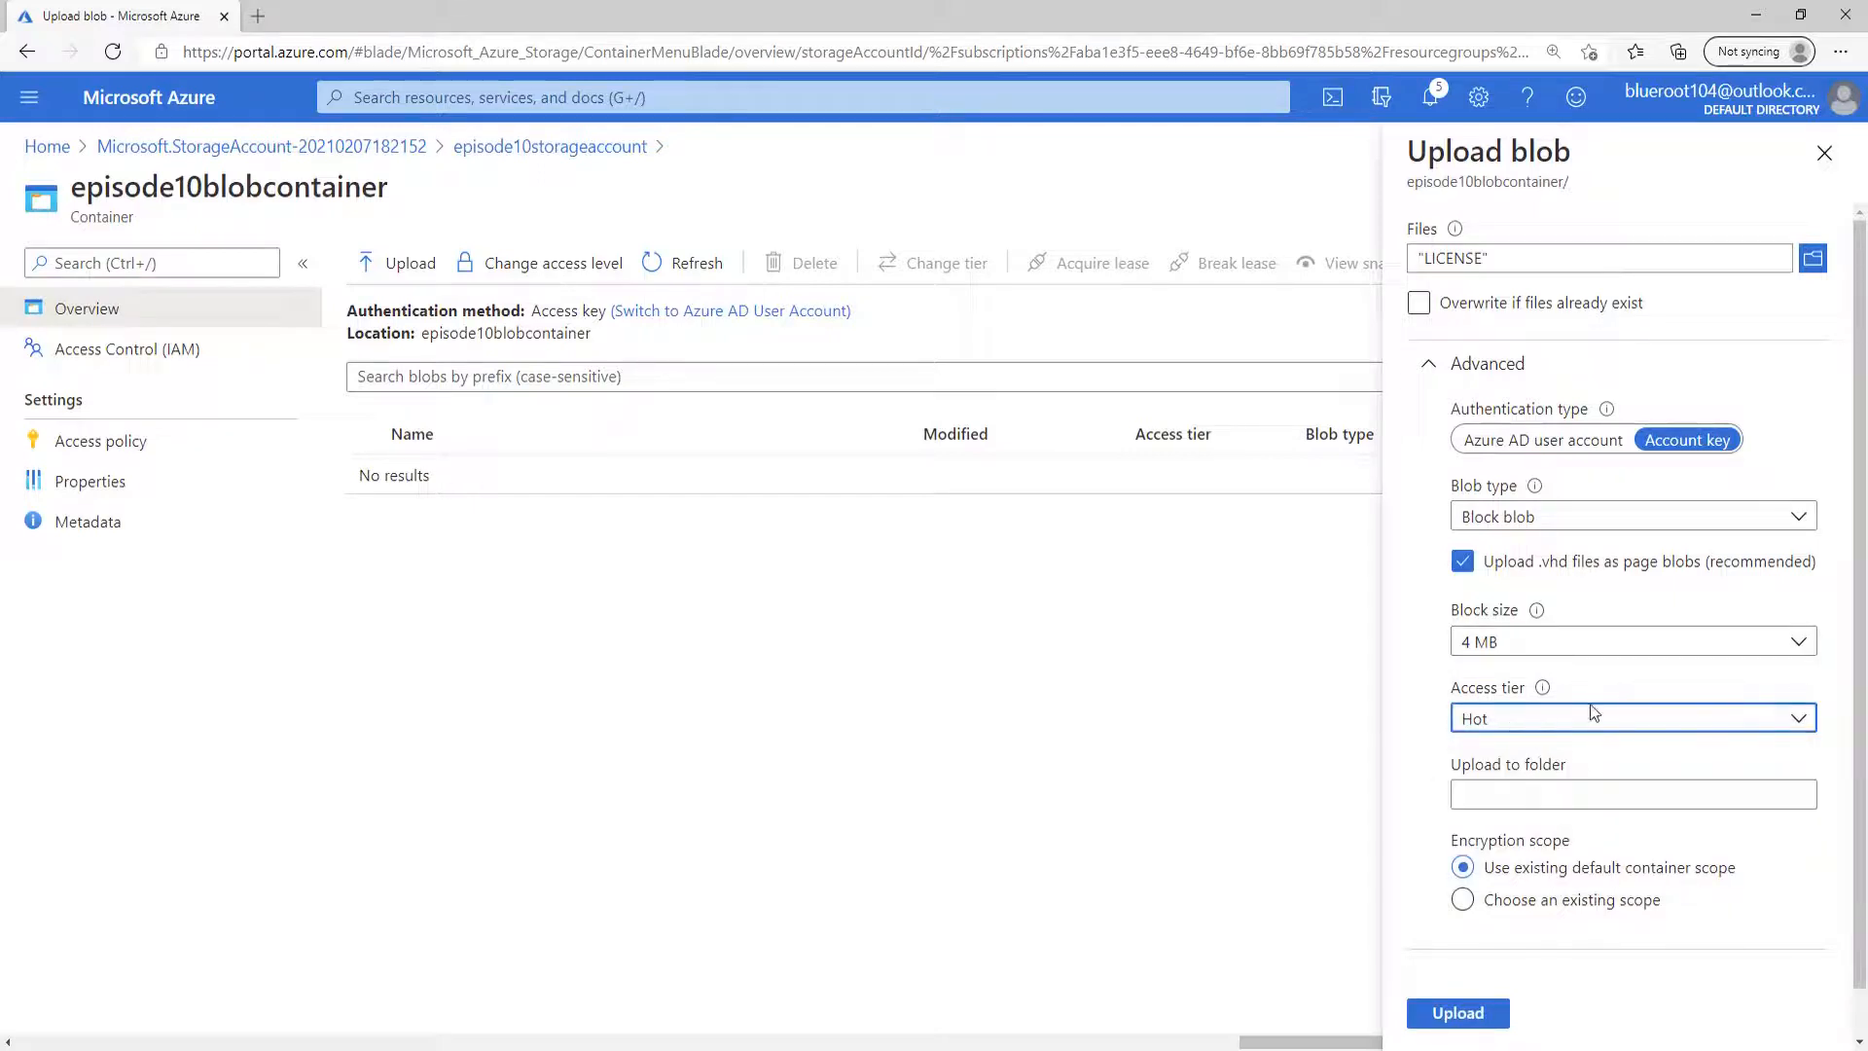
pyautogui.click(1660, 796)
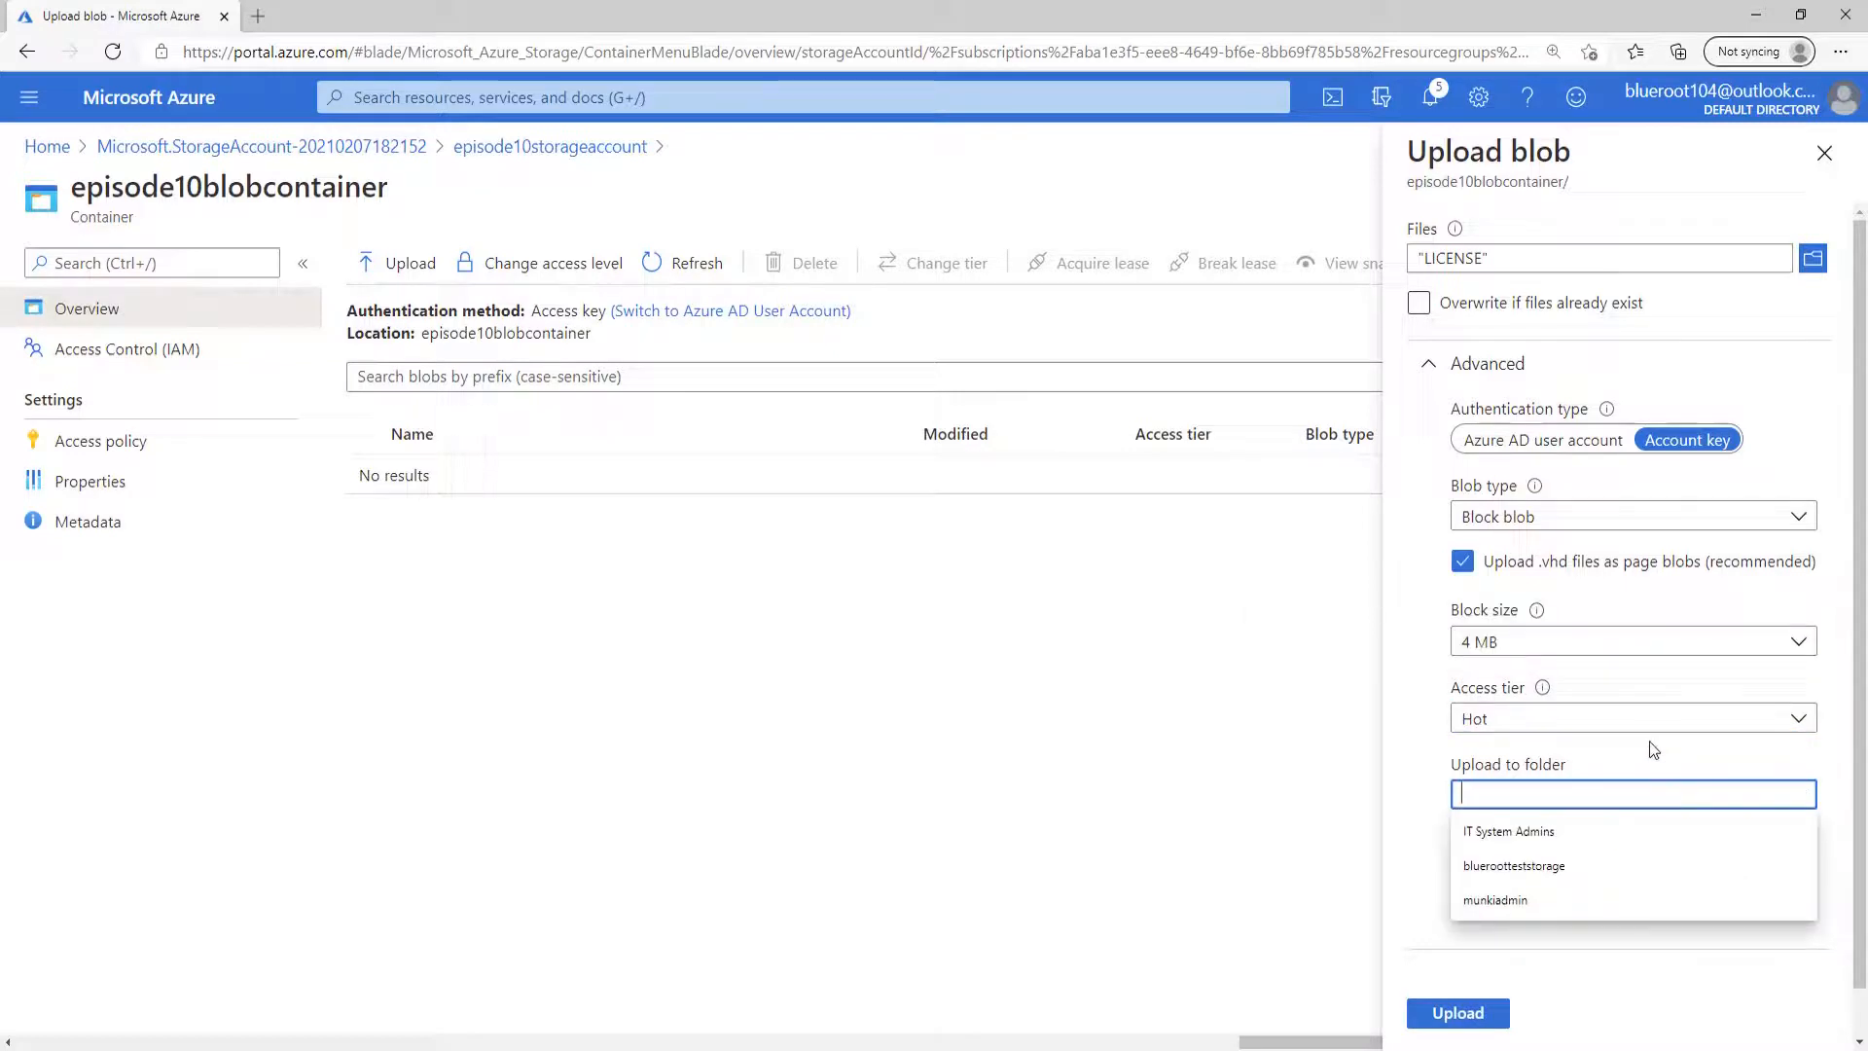
pyautogui.write('licen')
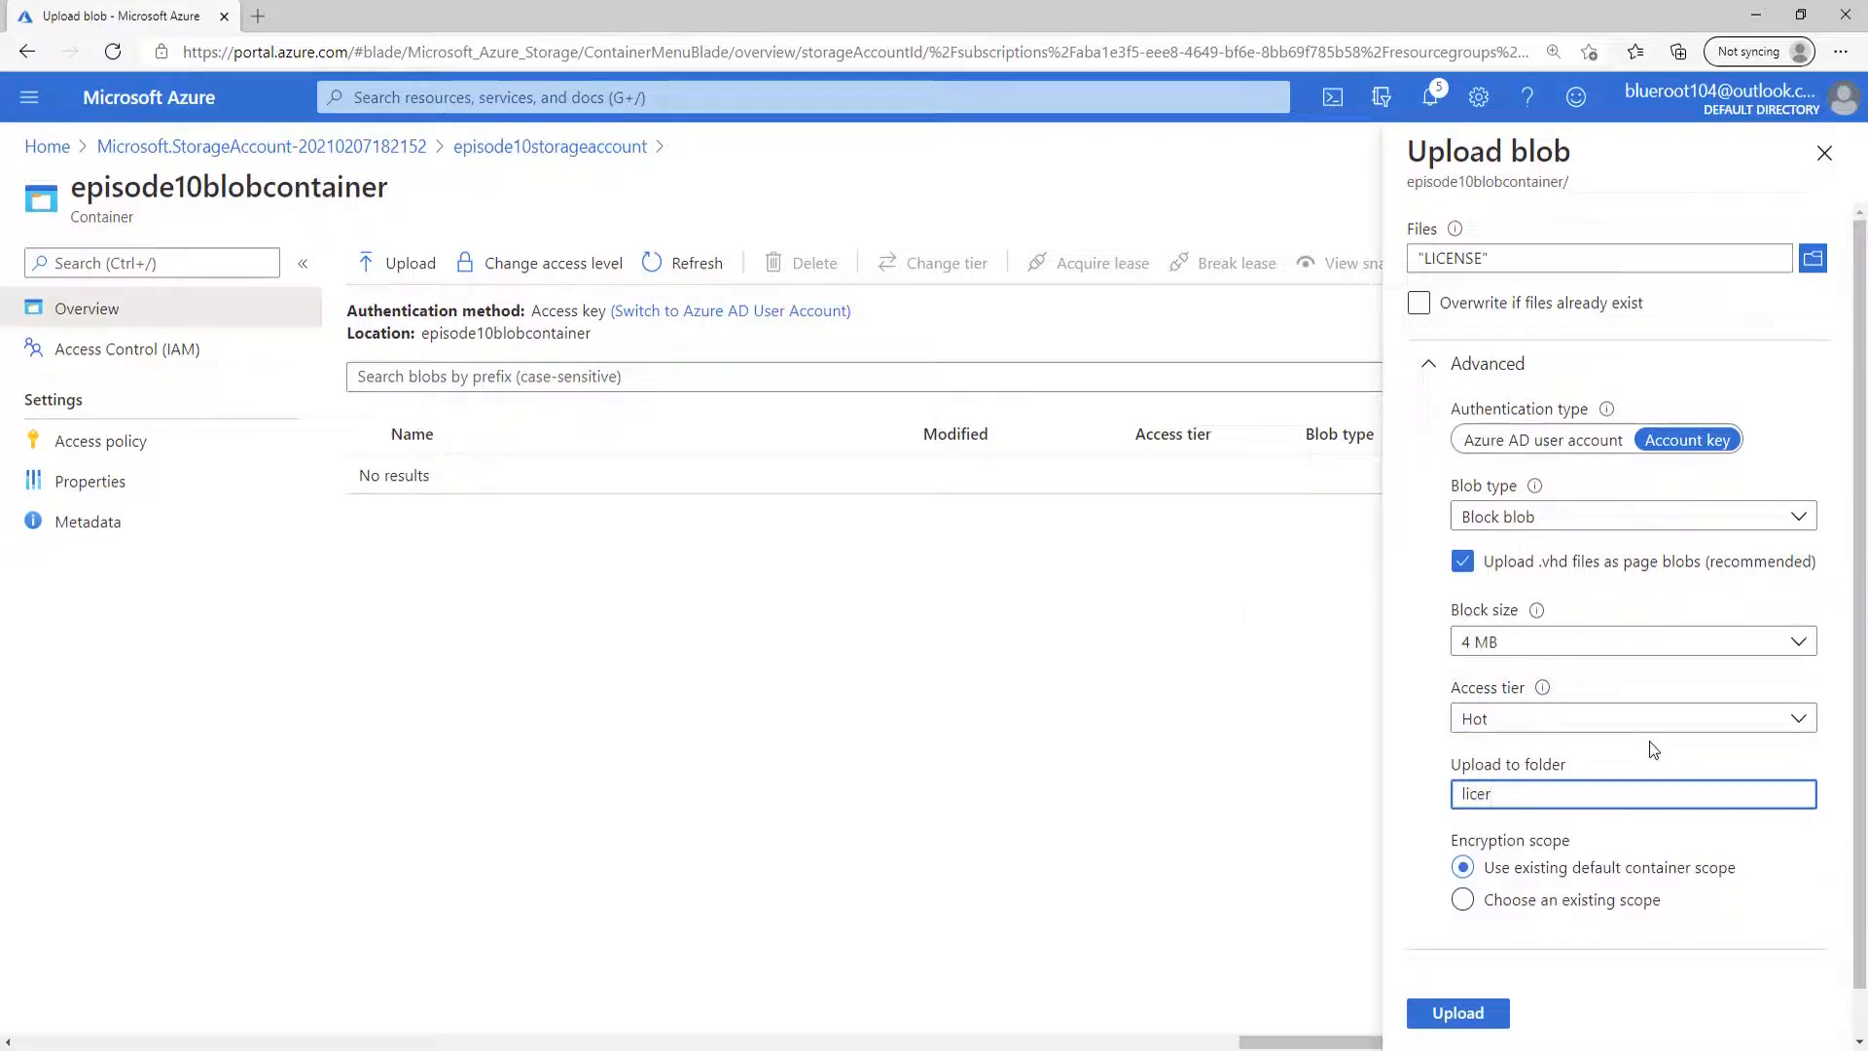
pyautogui.write('ses')
pyautogui.scroll(-1, 1744, 891)
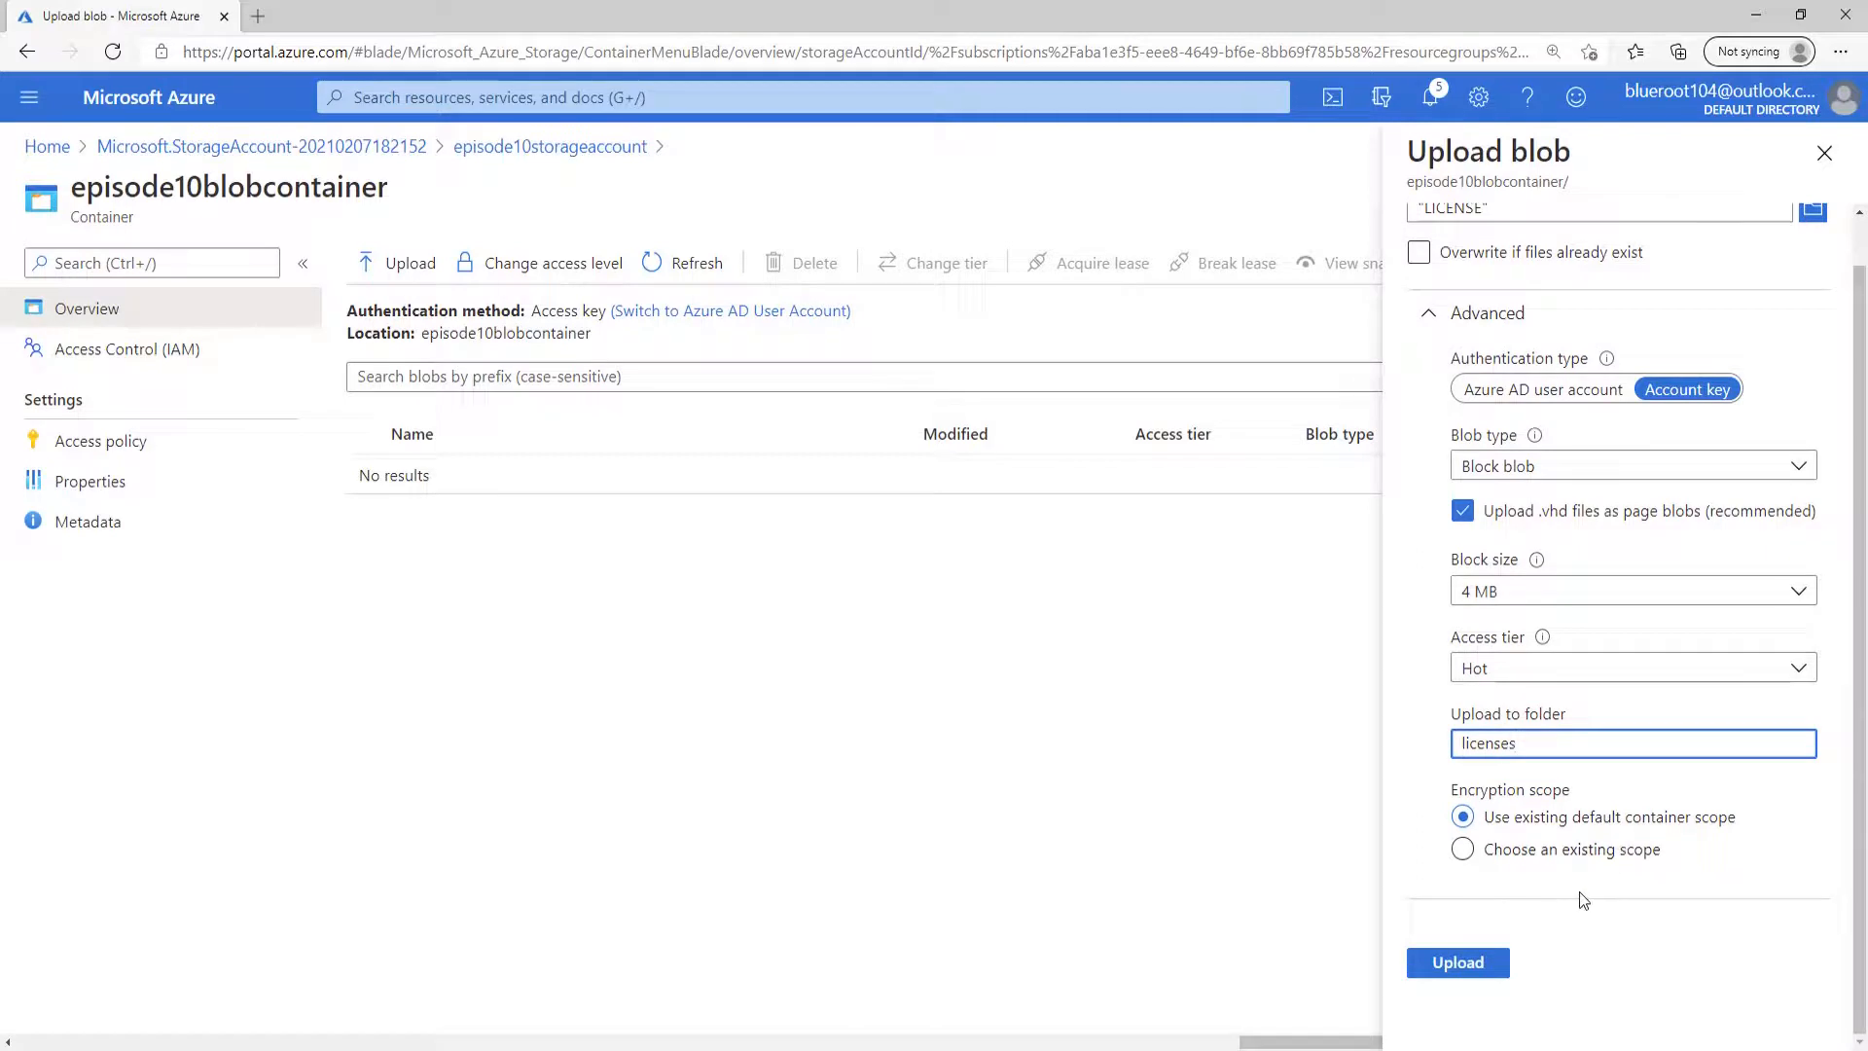
# Upload the LICENSE file to the licenses folder of episode10blobcontainer and close the upload pane.
pyautogui.click(1485, 973)
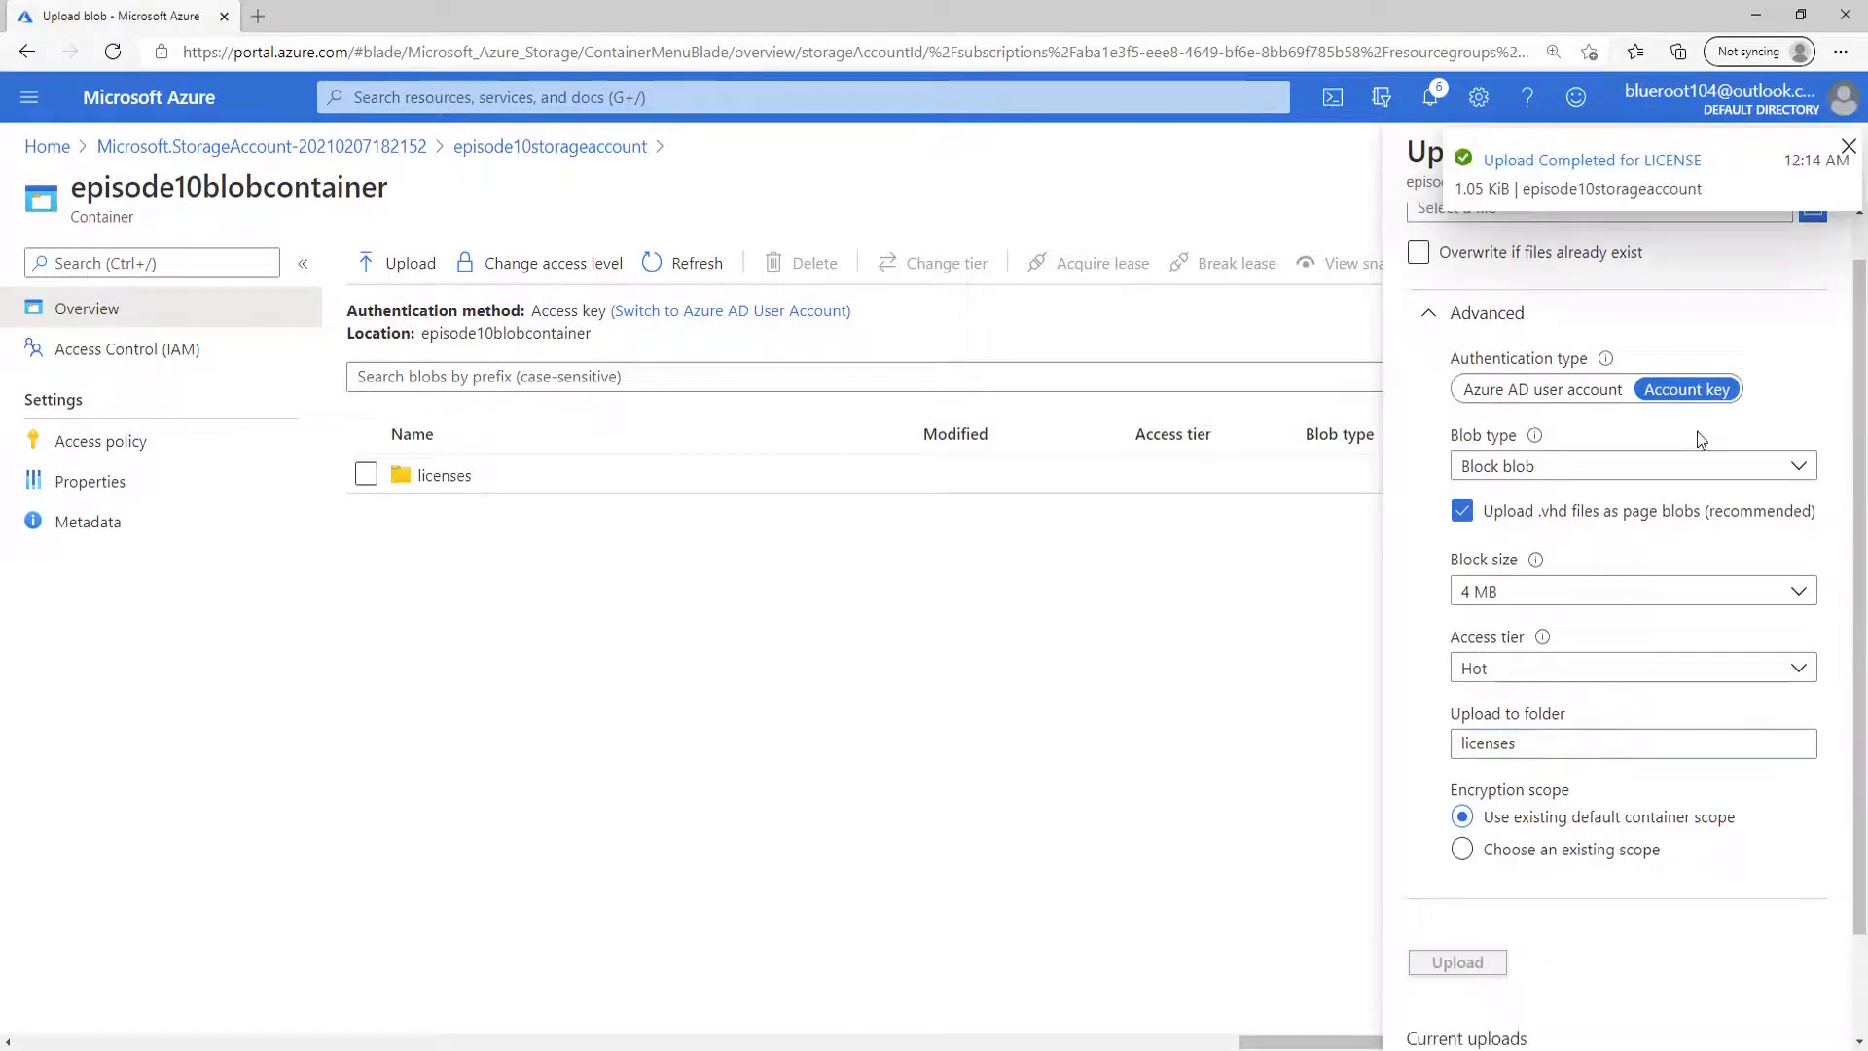
pyautogui.click(1845, 153)
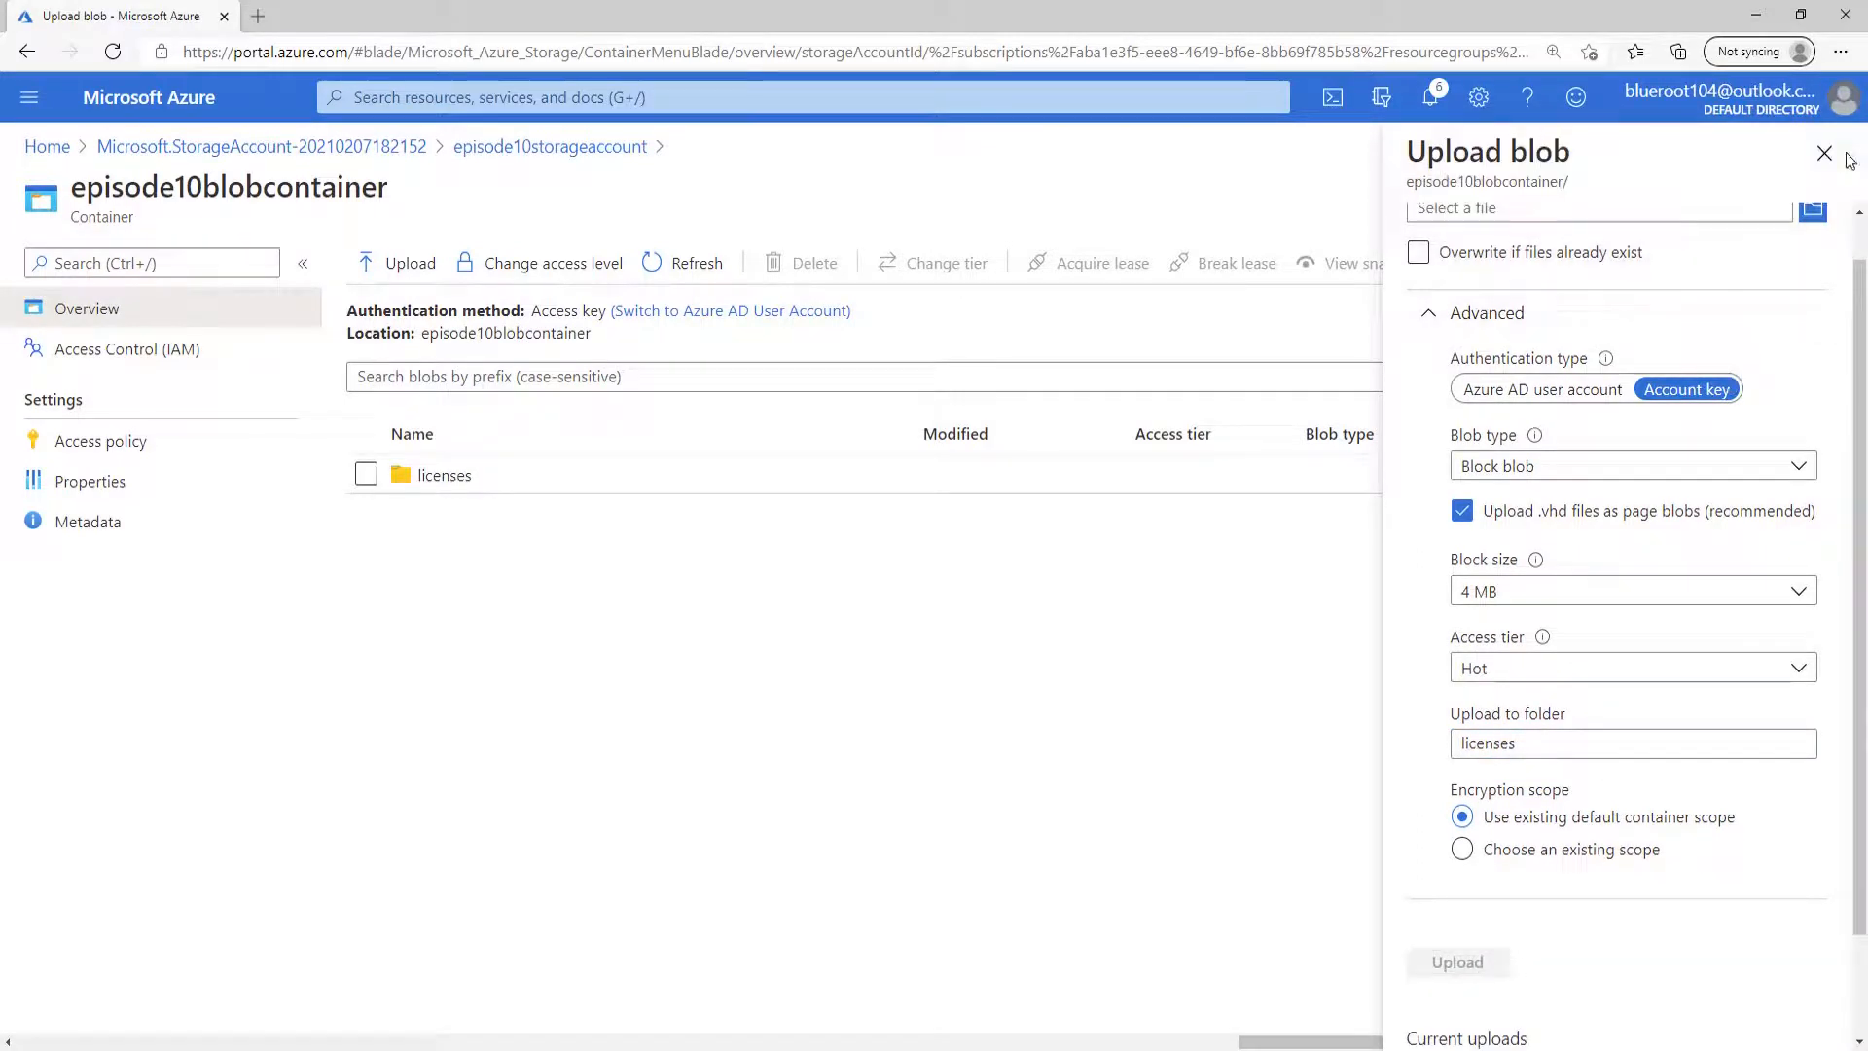
pyautogui.click(1825, 154)
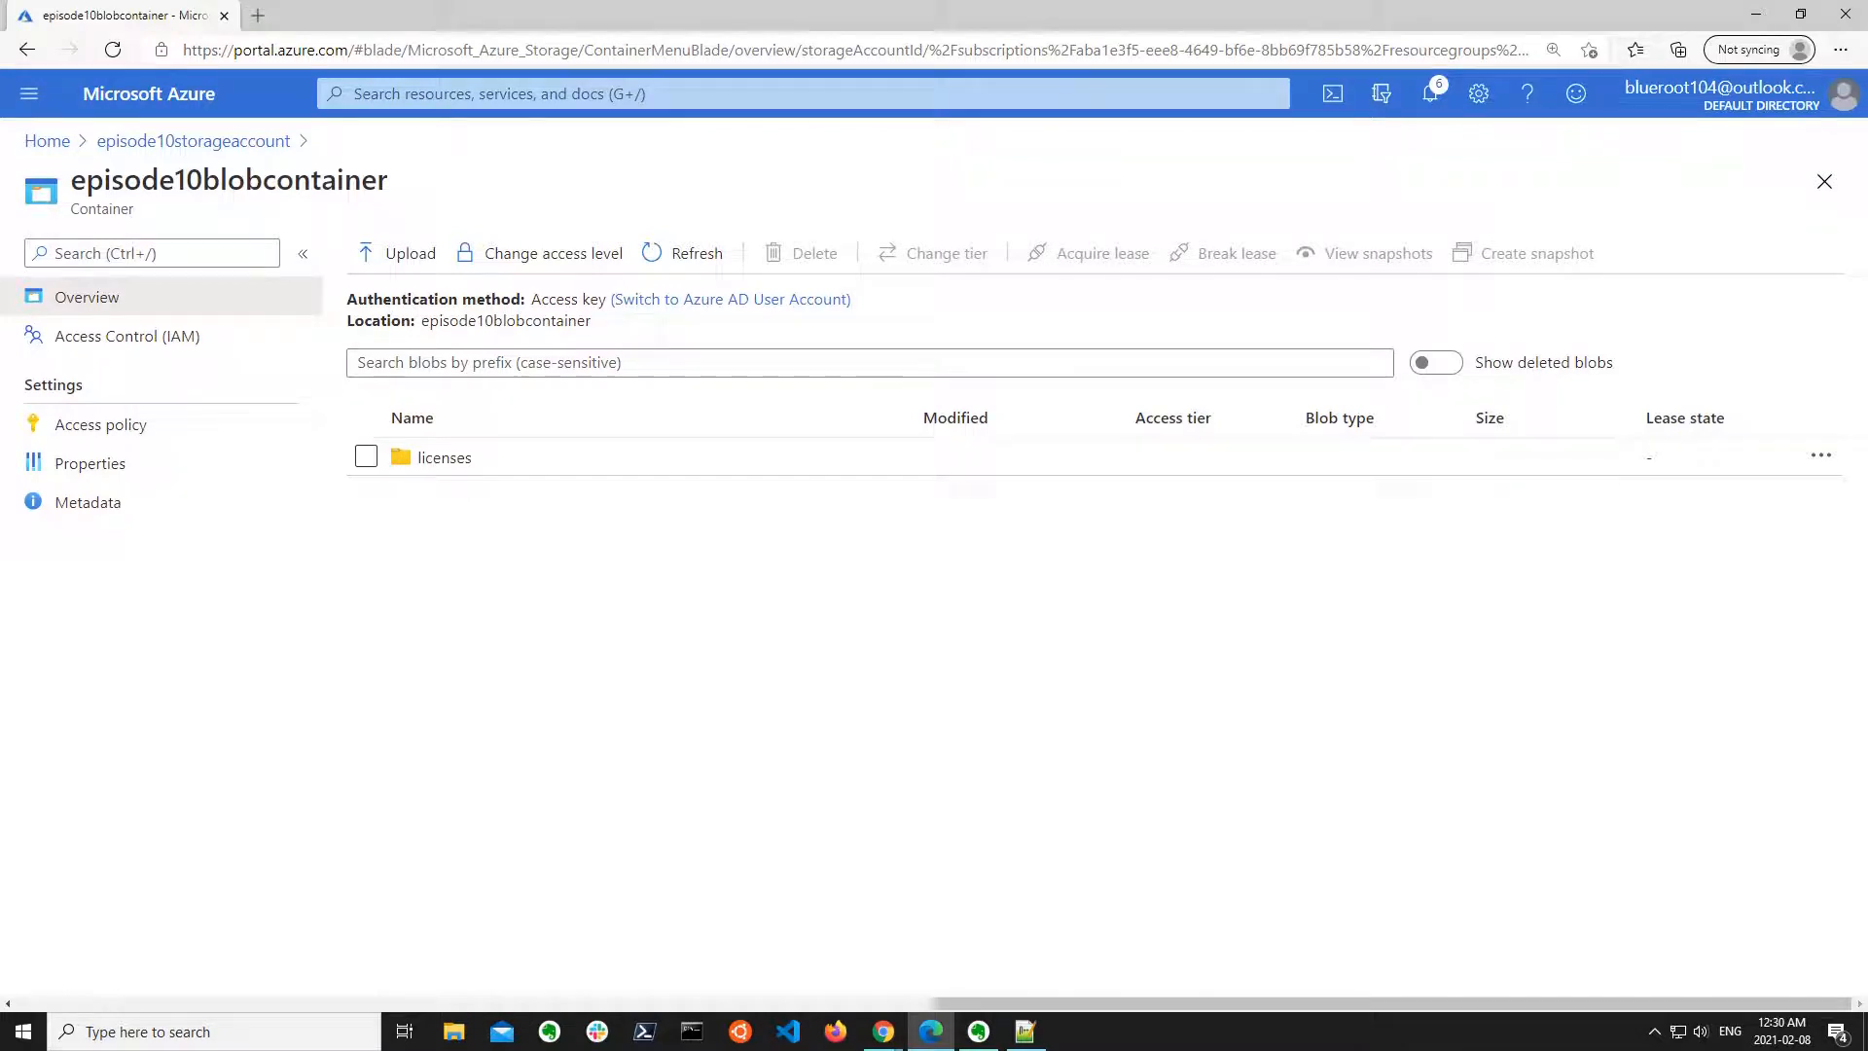
# Open the LICENSE blob in the licenses folder and copy its URL.
pyautogui.click(448, 457)
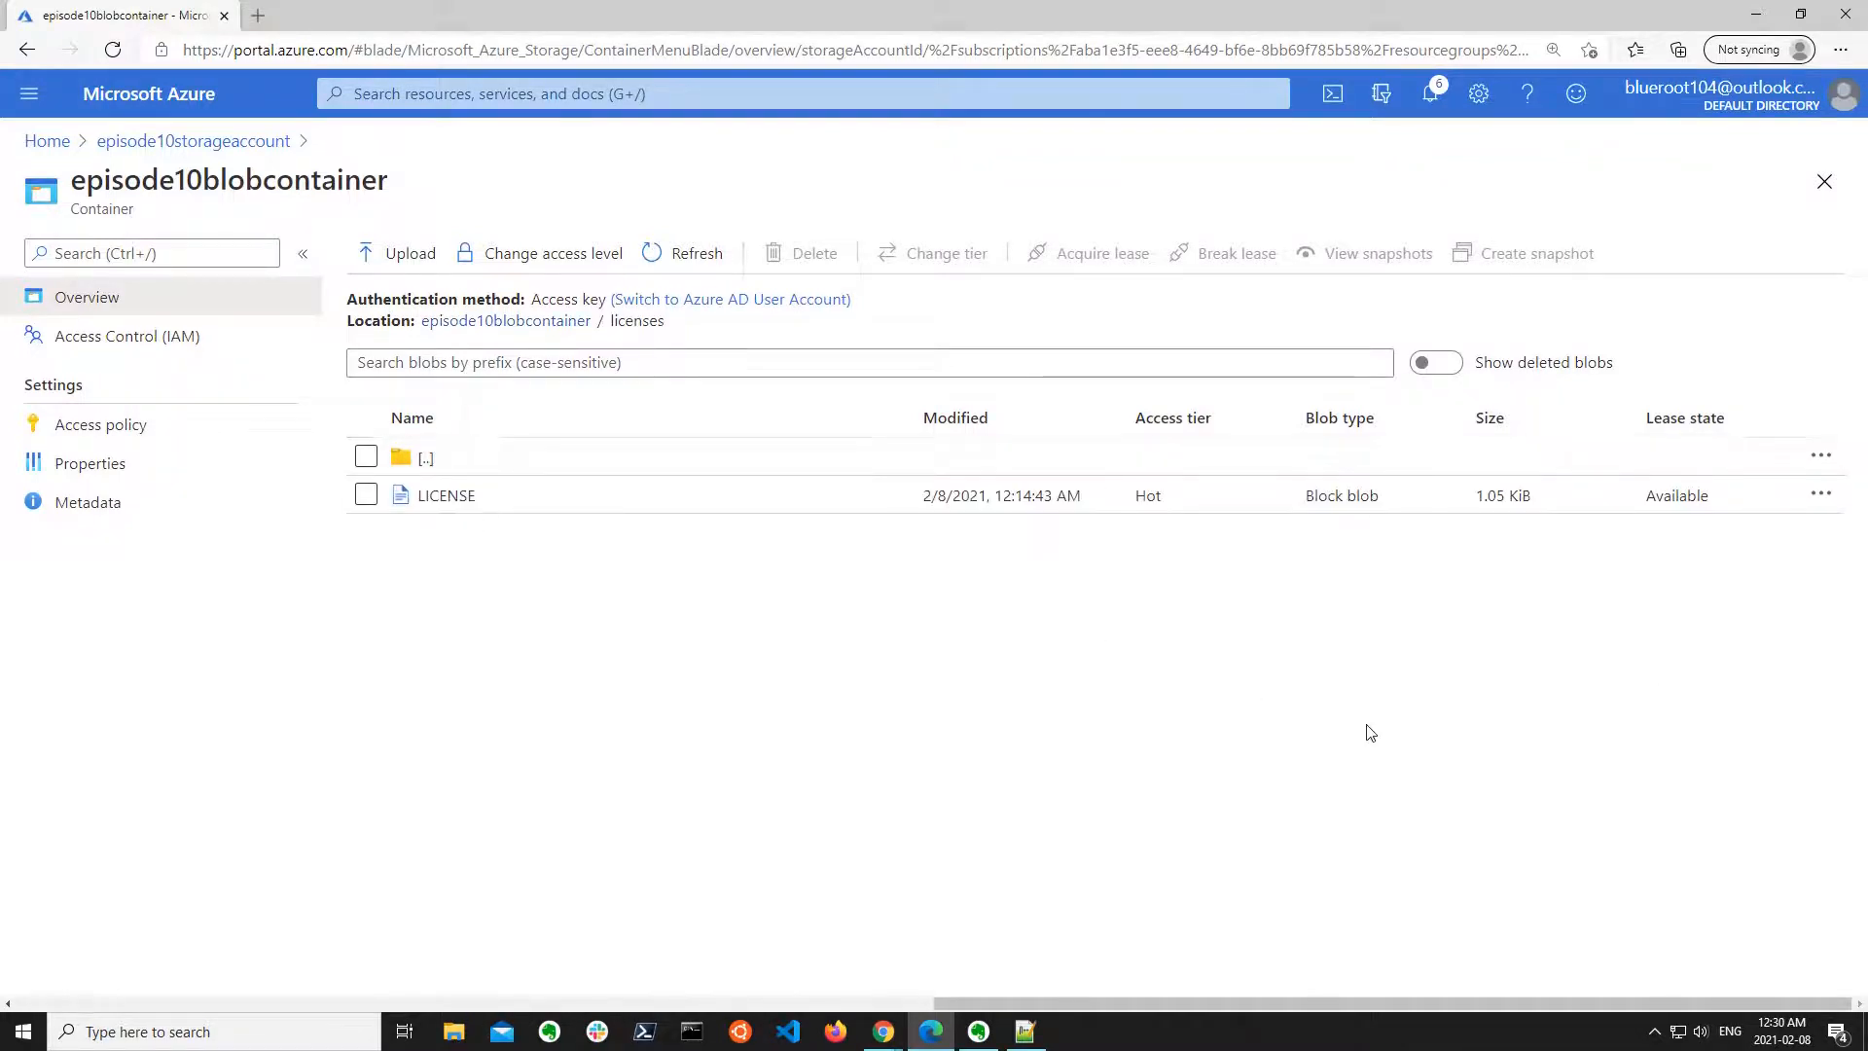
pyautogui.click(455, 497)
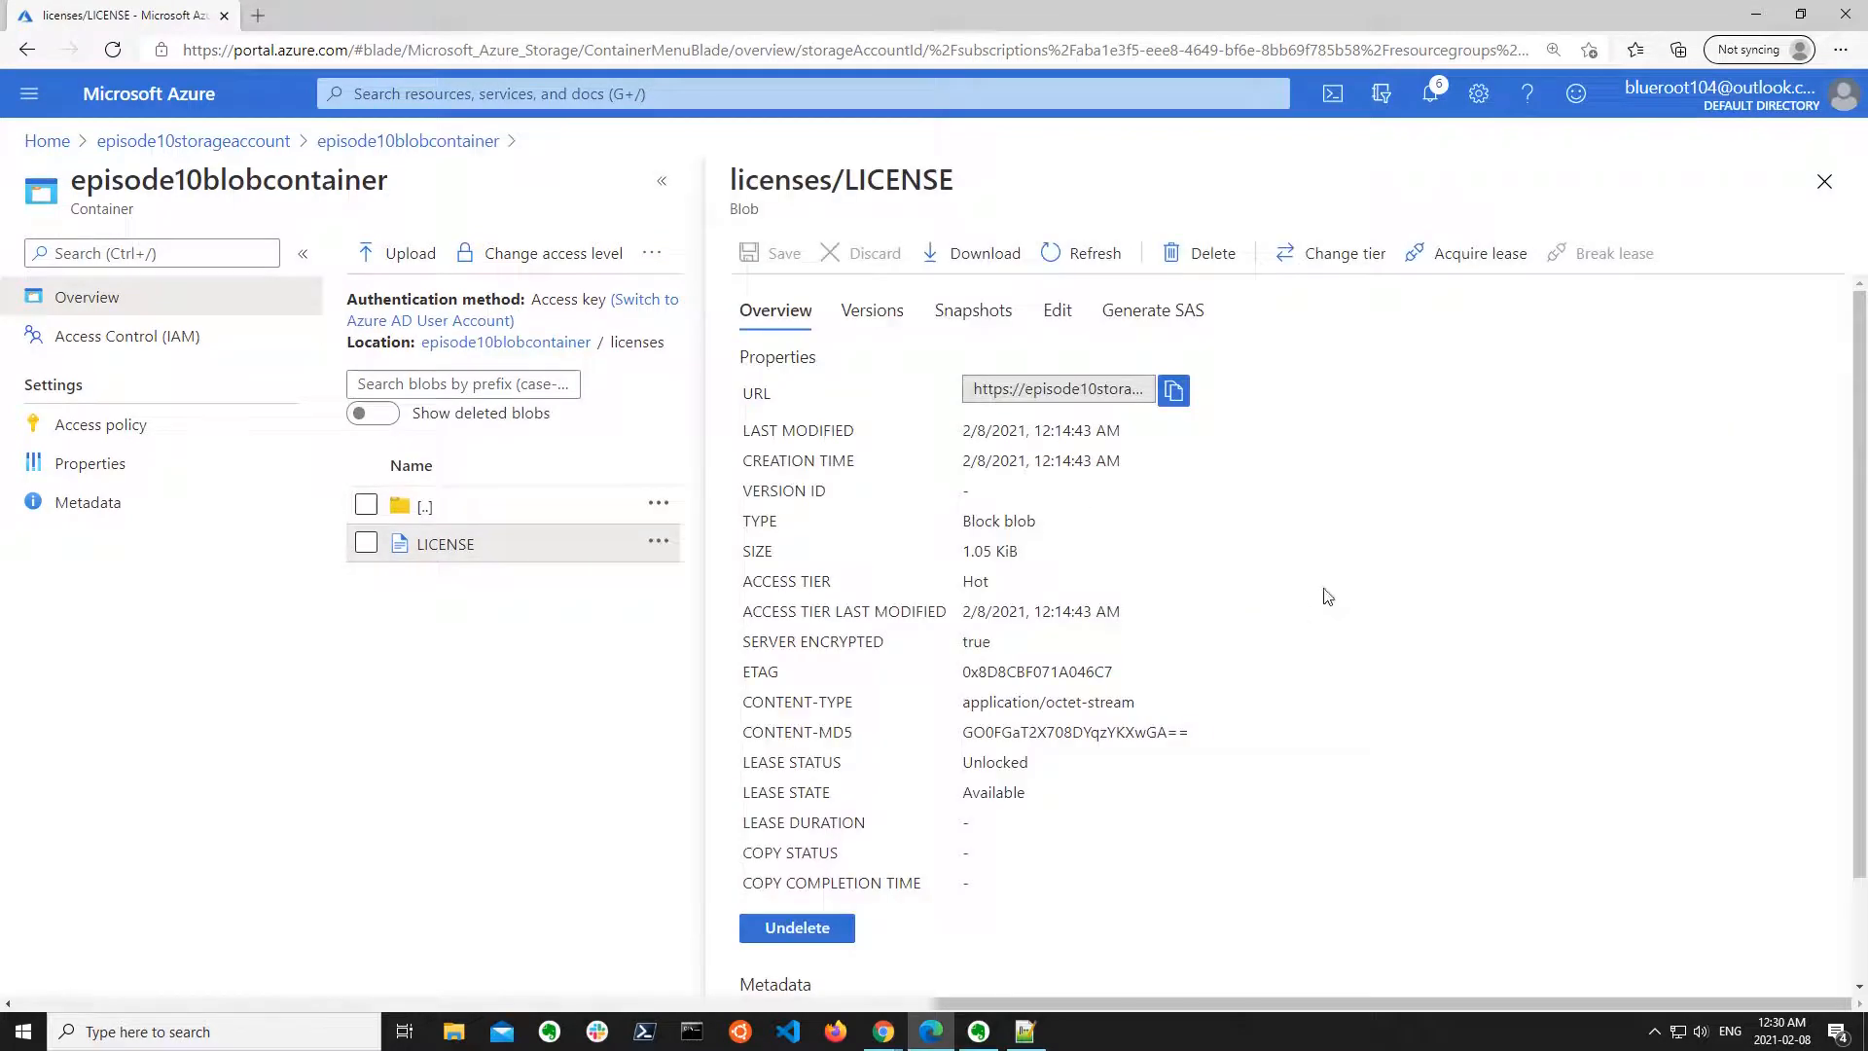
pyautogui.click(1175, 391)
# Try the copied LICENSE blob URL in a new InPrivate browser window and close that window.
pyautogui.click(1842, 50)
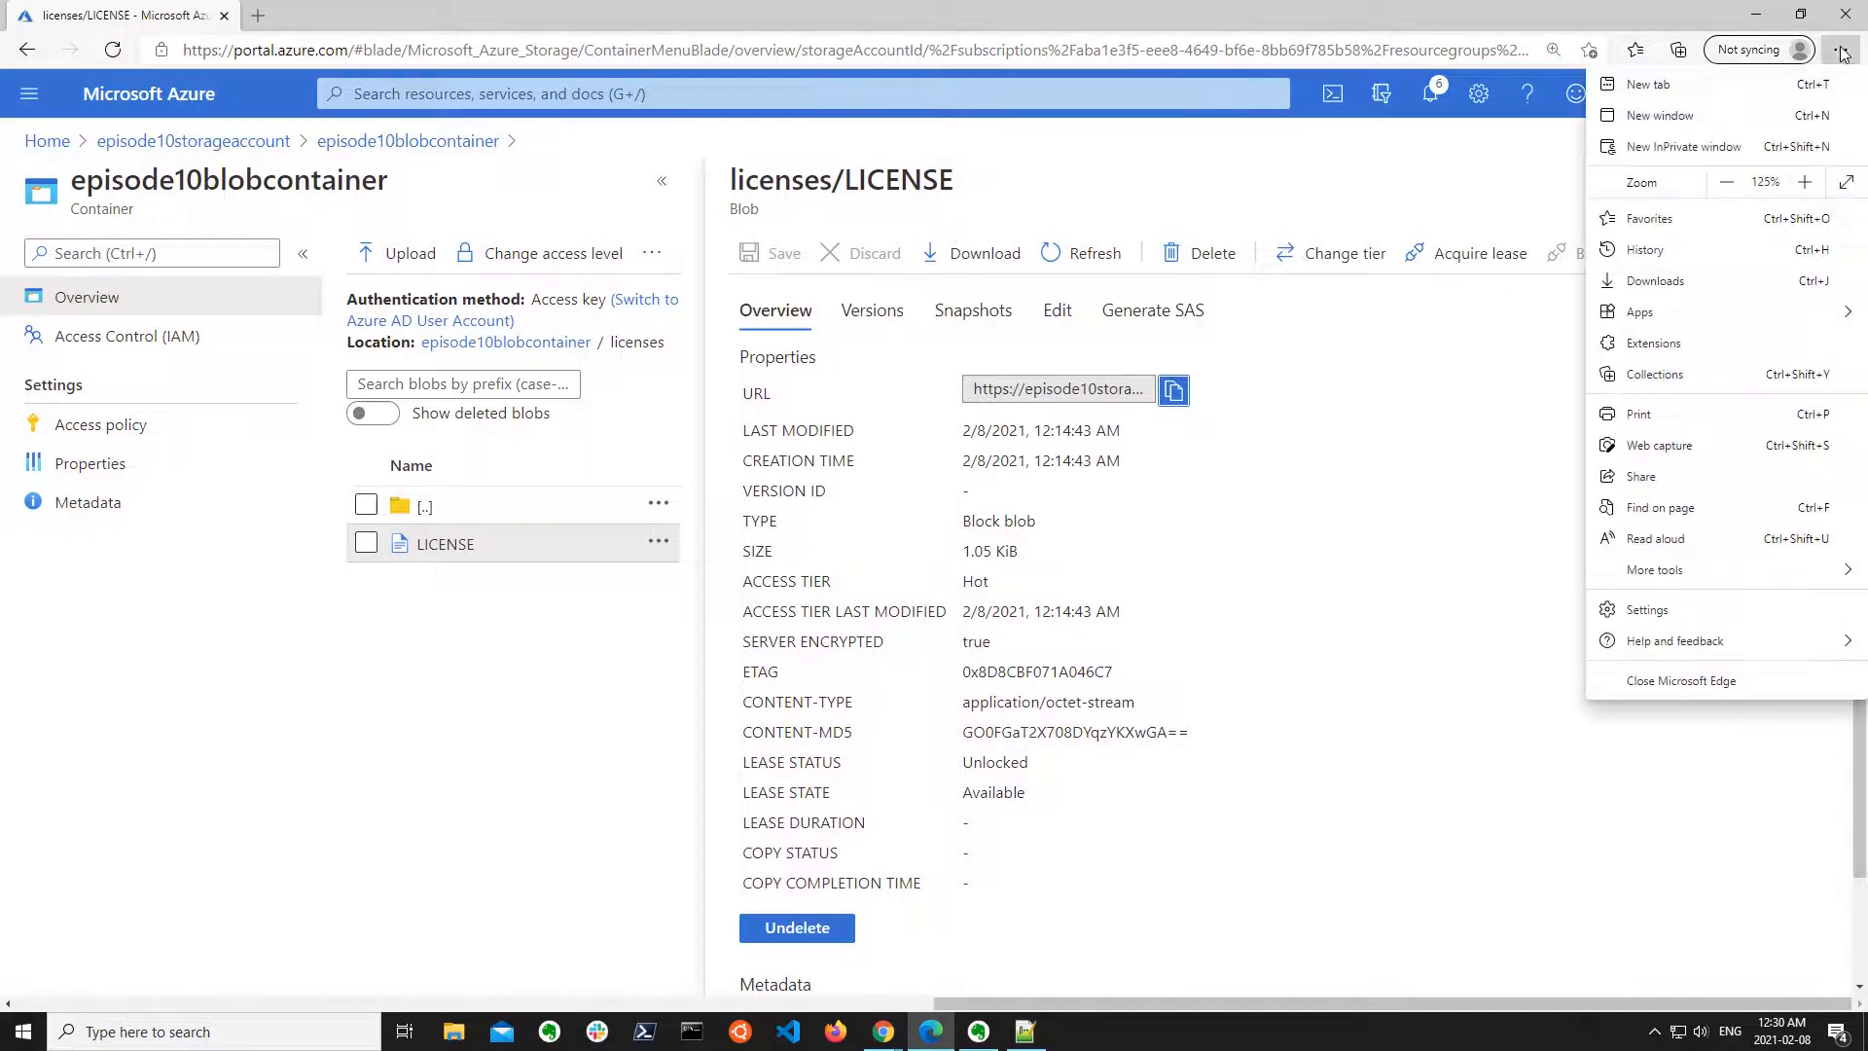
pyautogui.click(1666, 134)
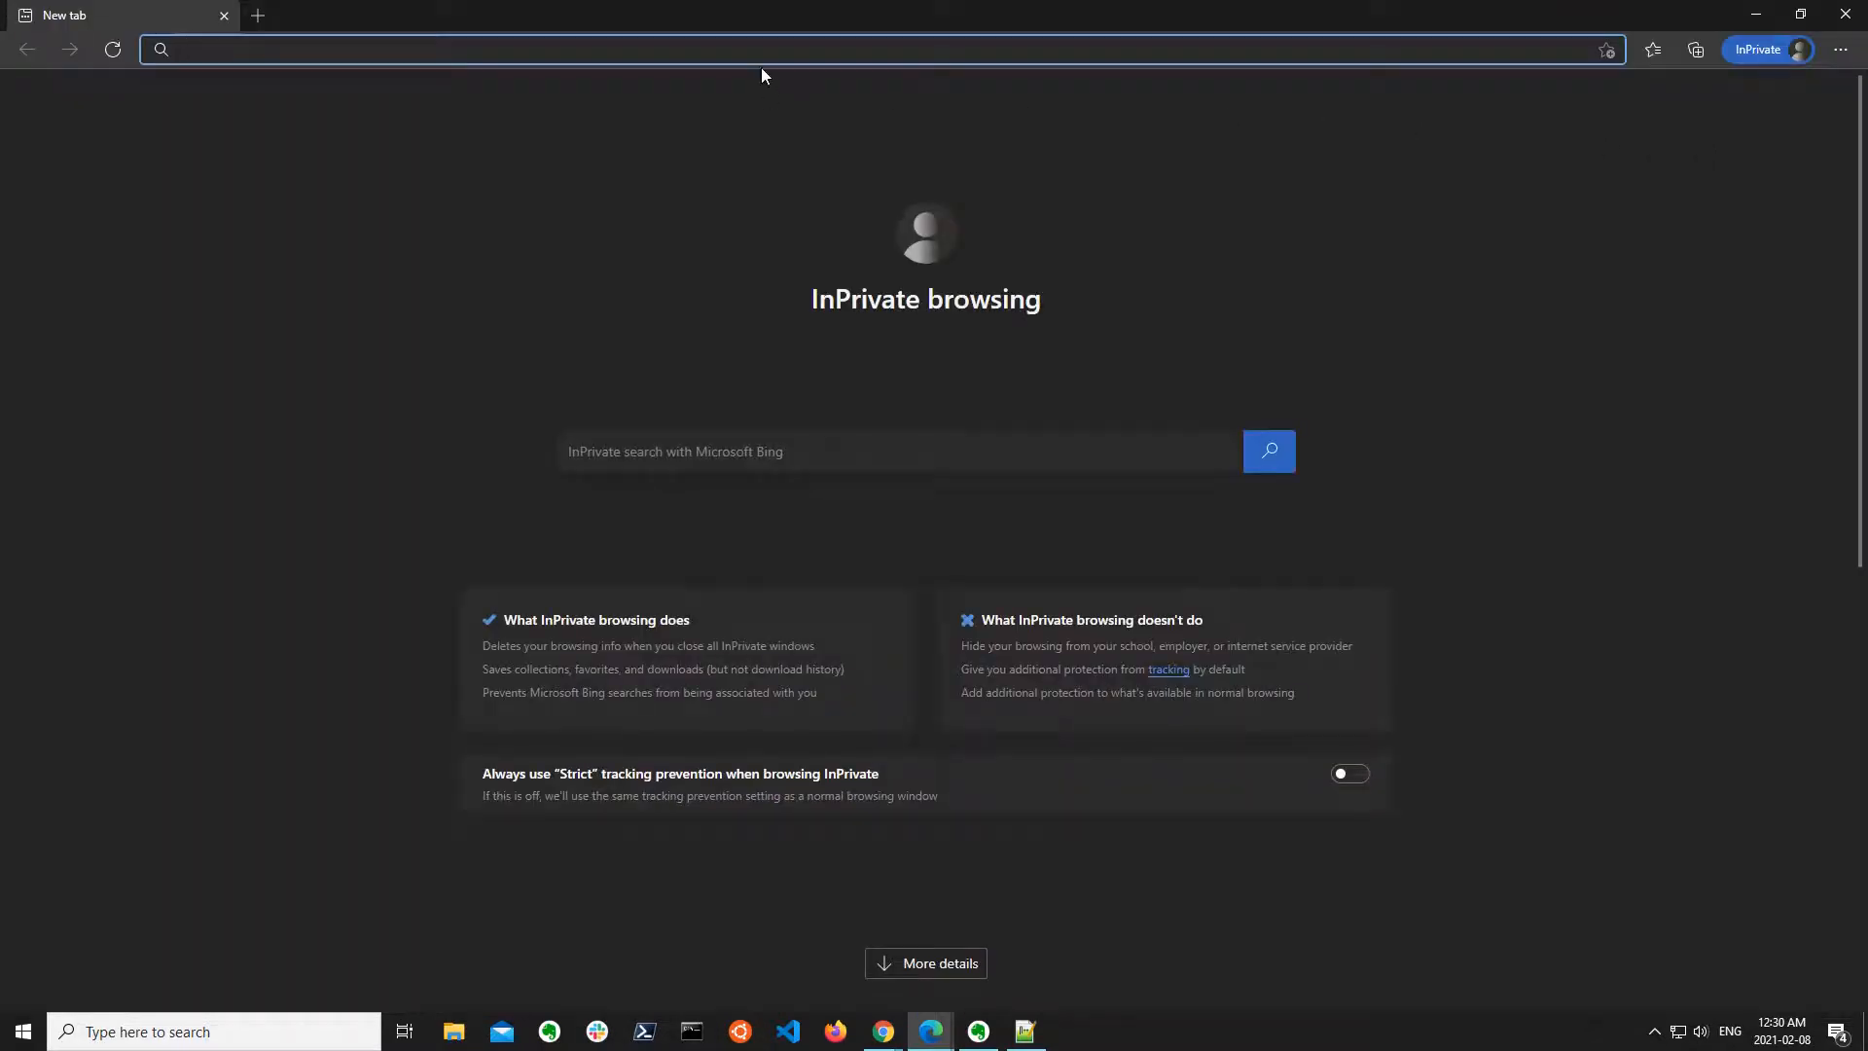
pyautogui.hotkey('ctrl', 'v')
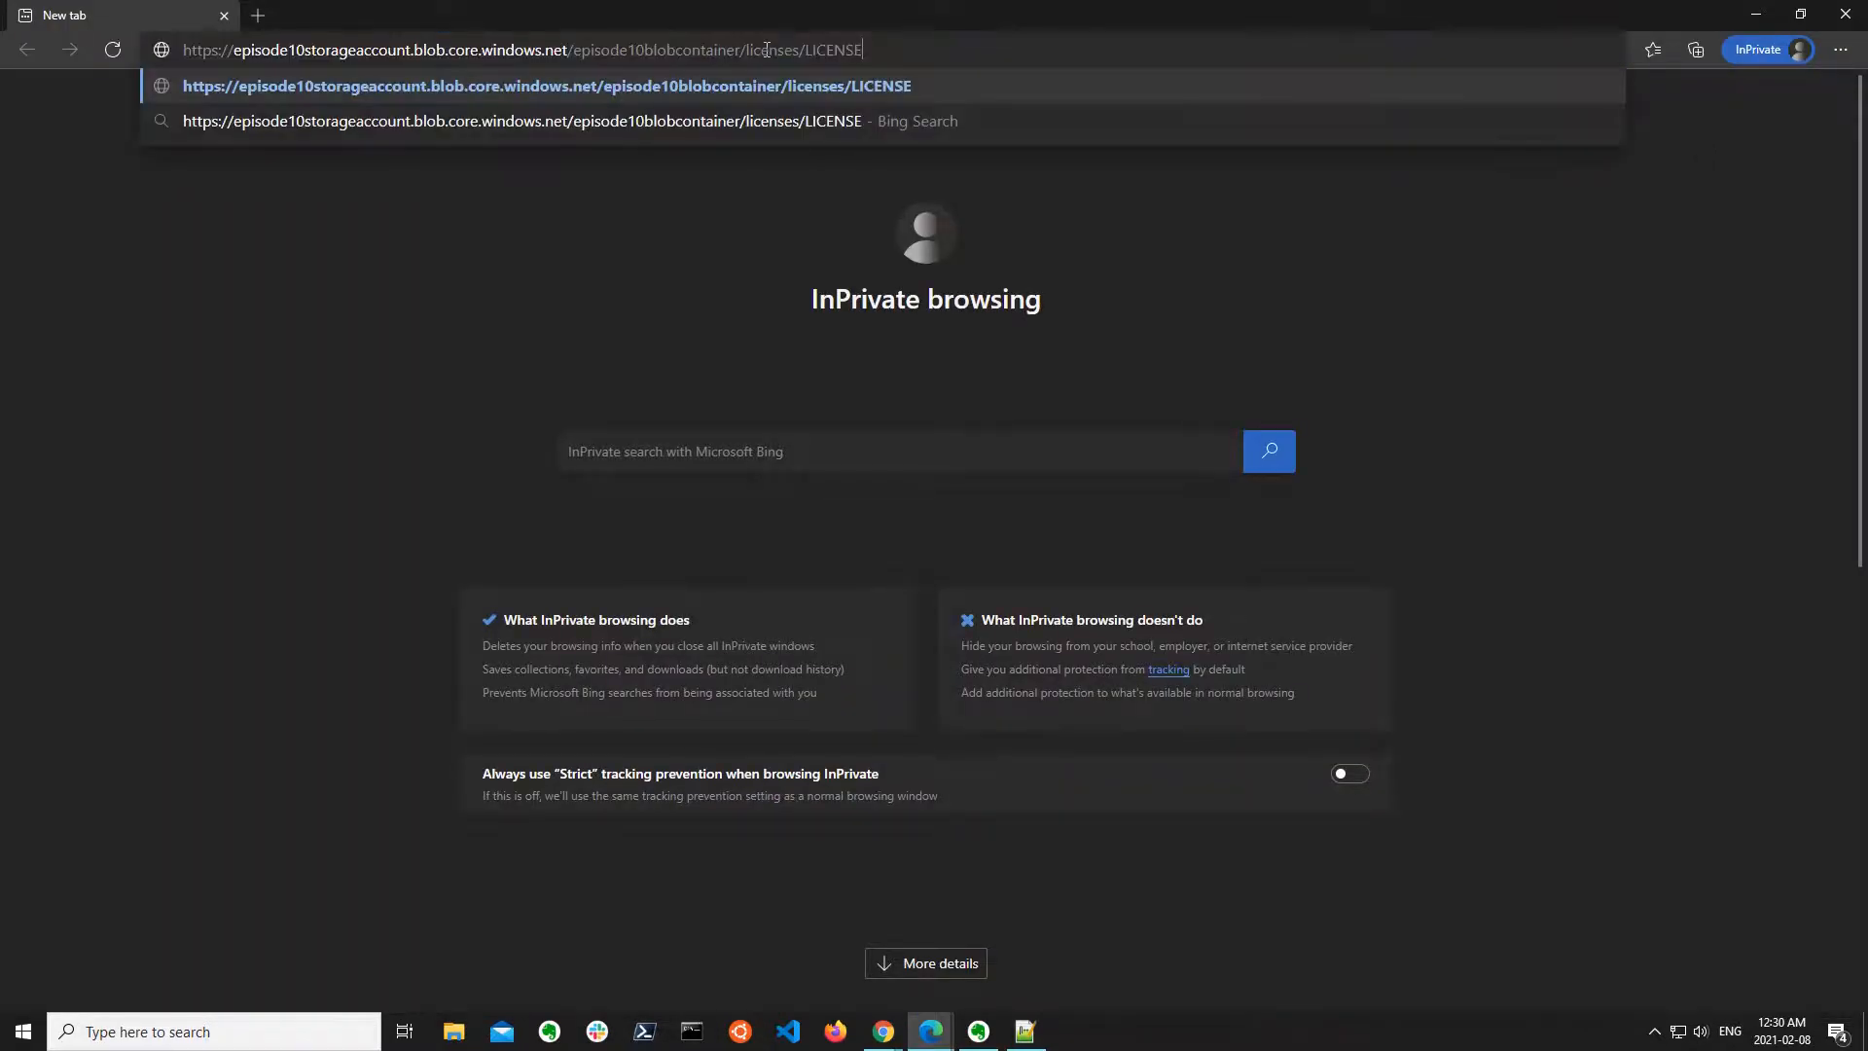
pyautogui.press('Return')
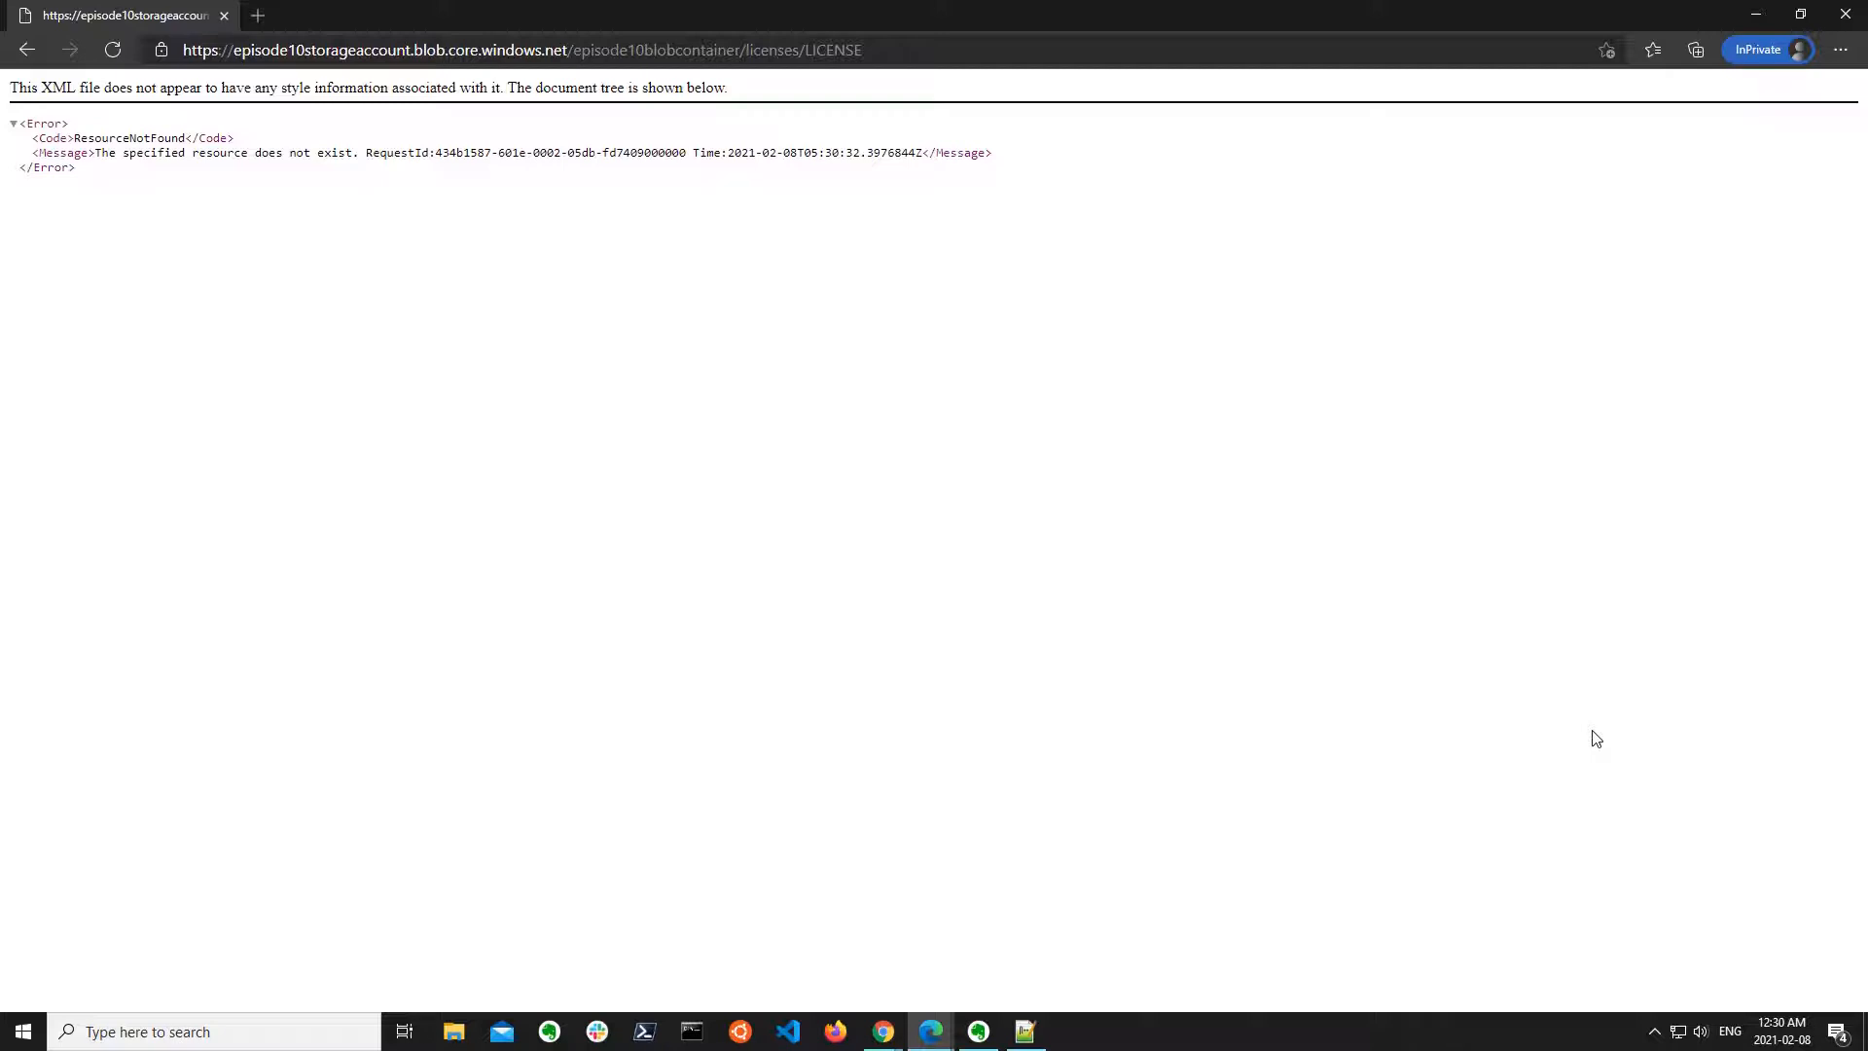
pyautogui.click(1846, 15)
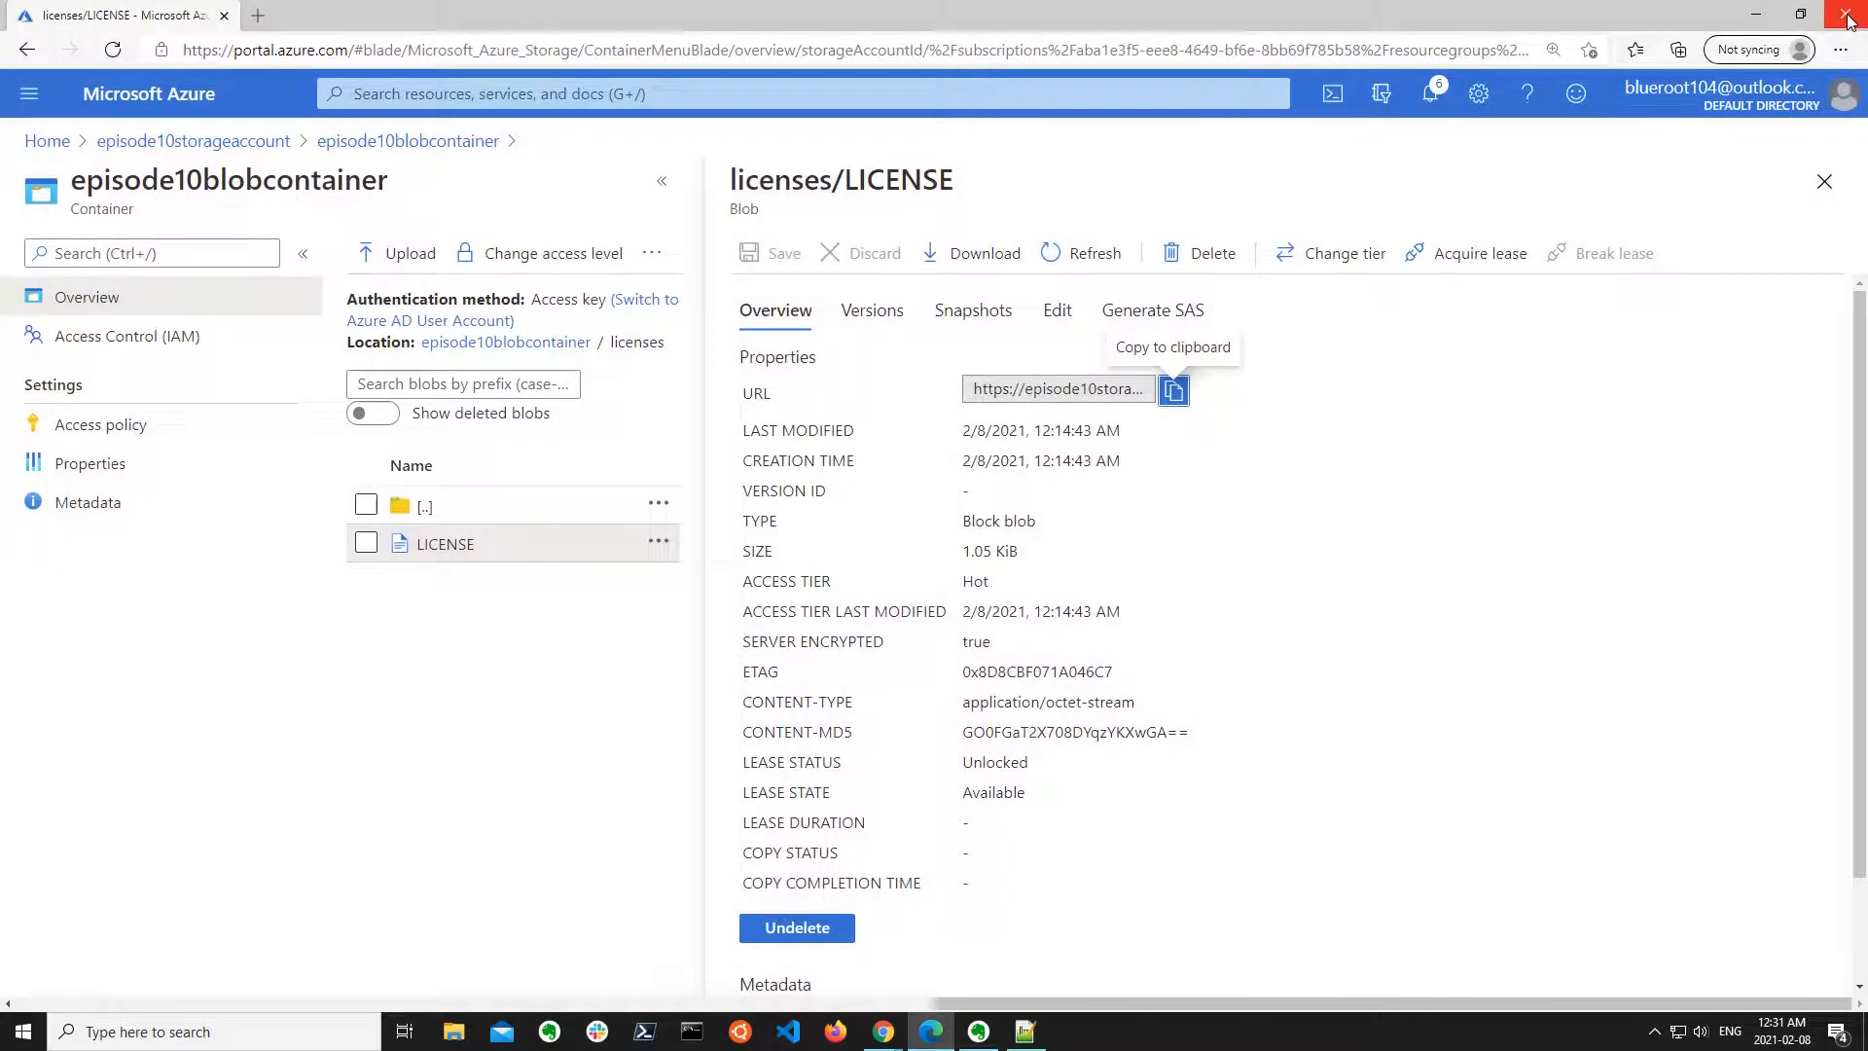
# Generate a SAS token and URL for the LICENSE blob with Read permission over HTTPS, and copy the blob SAS URL.
pyautogui.click(1195, 313)
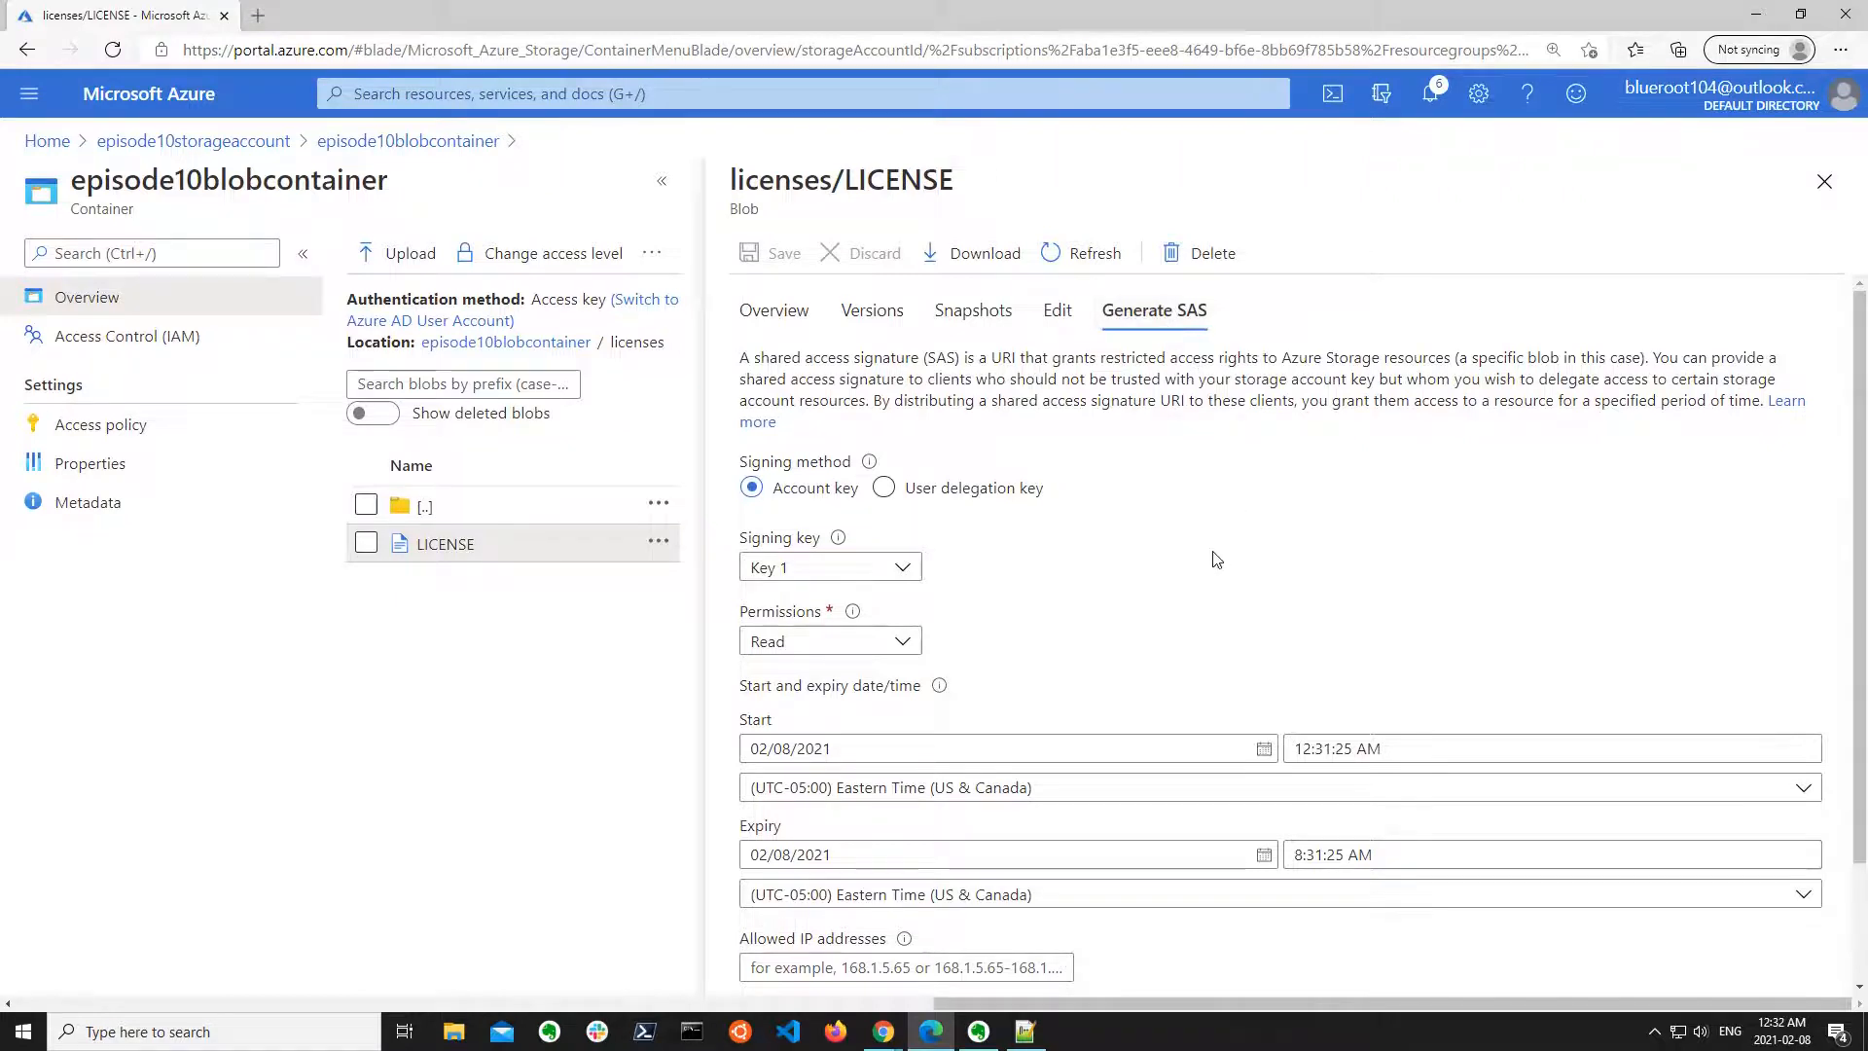
pyautogui.scroll(-2, 1118, 513)
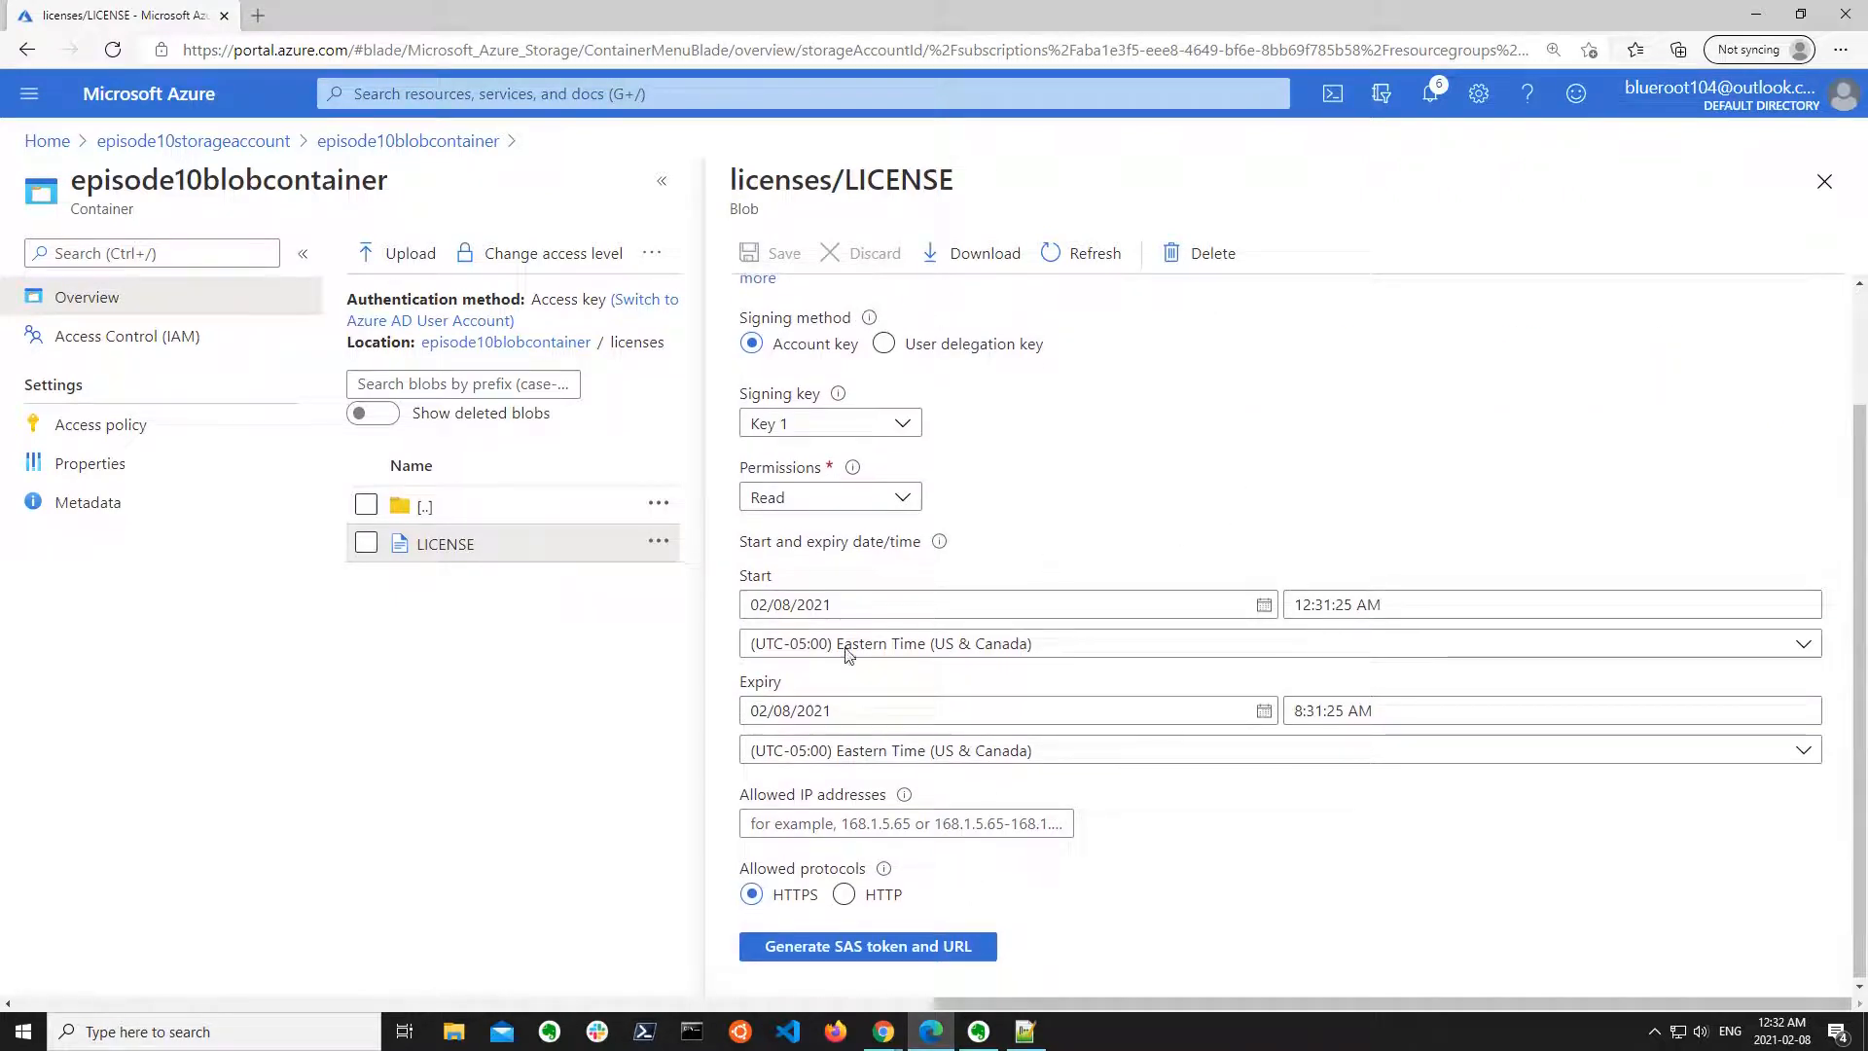
pyautogui.click(880, 960)
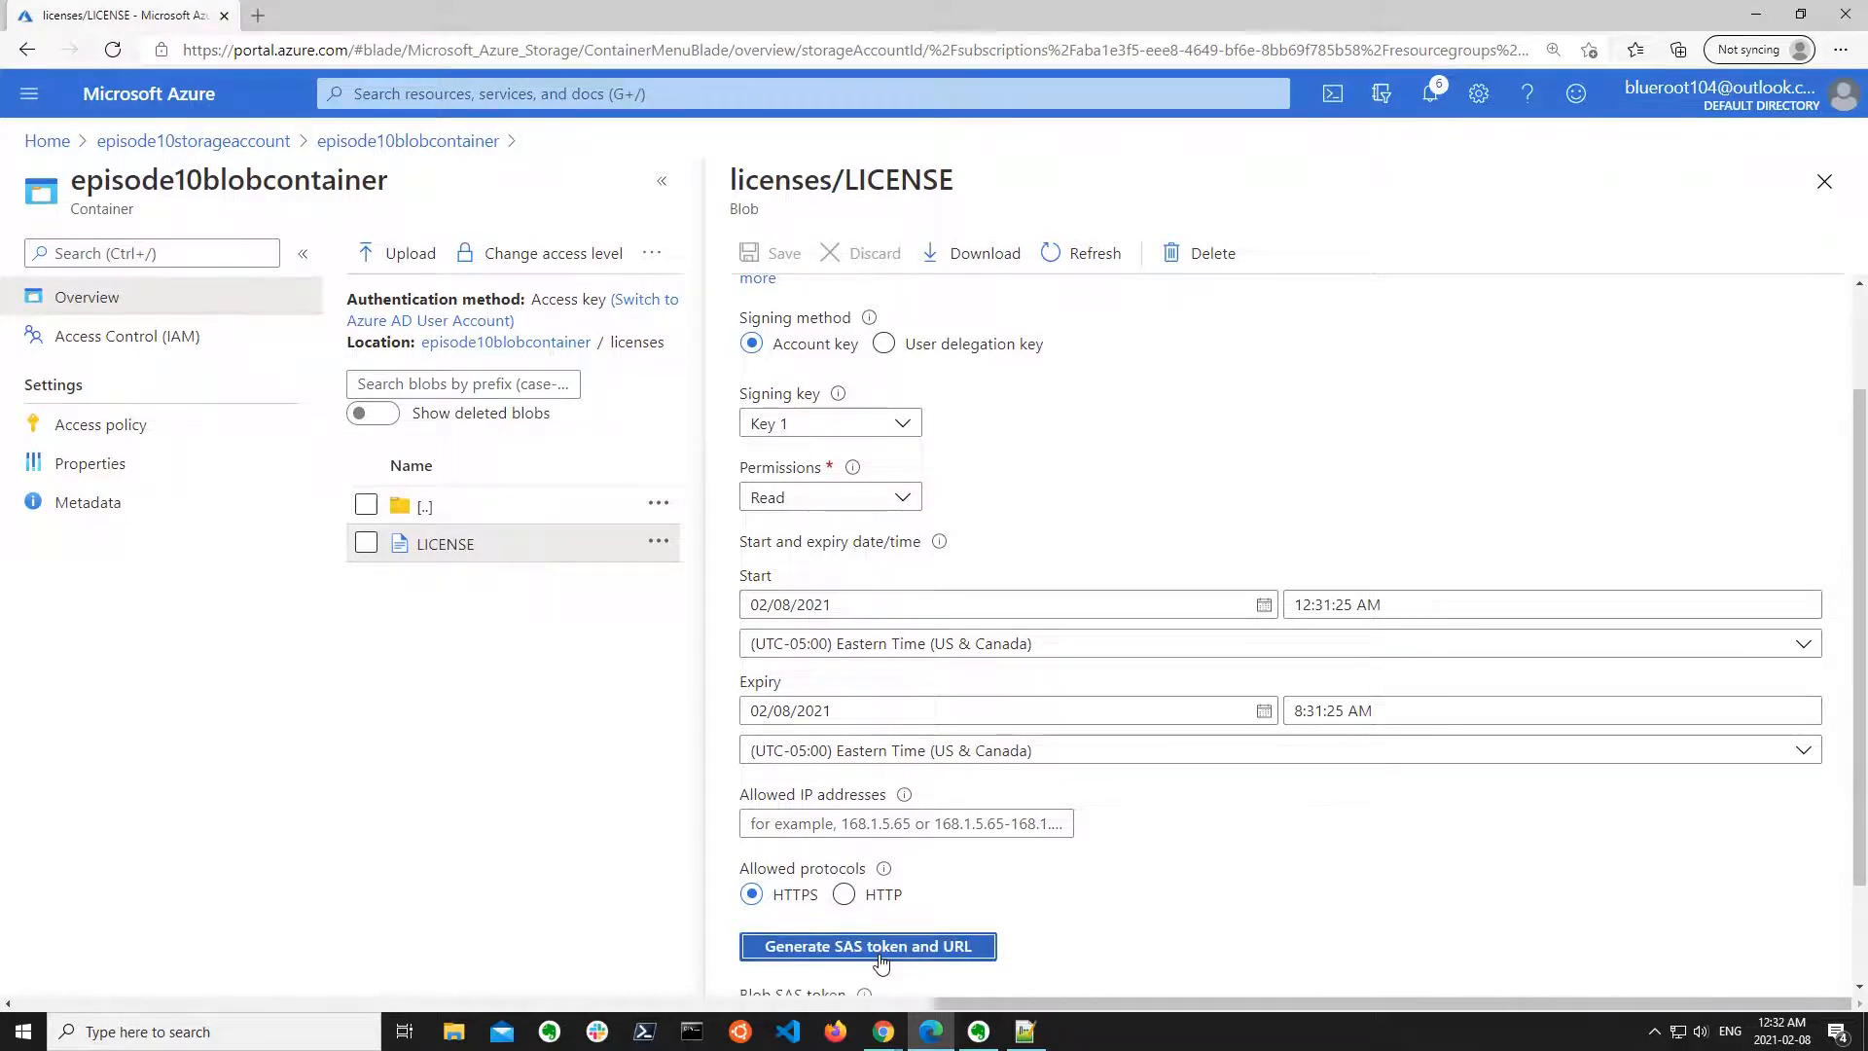
pyautogui.scroll(-2, 1000, 926)
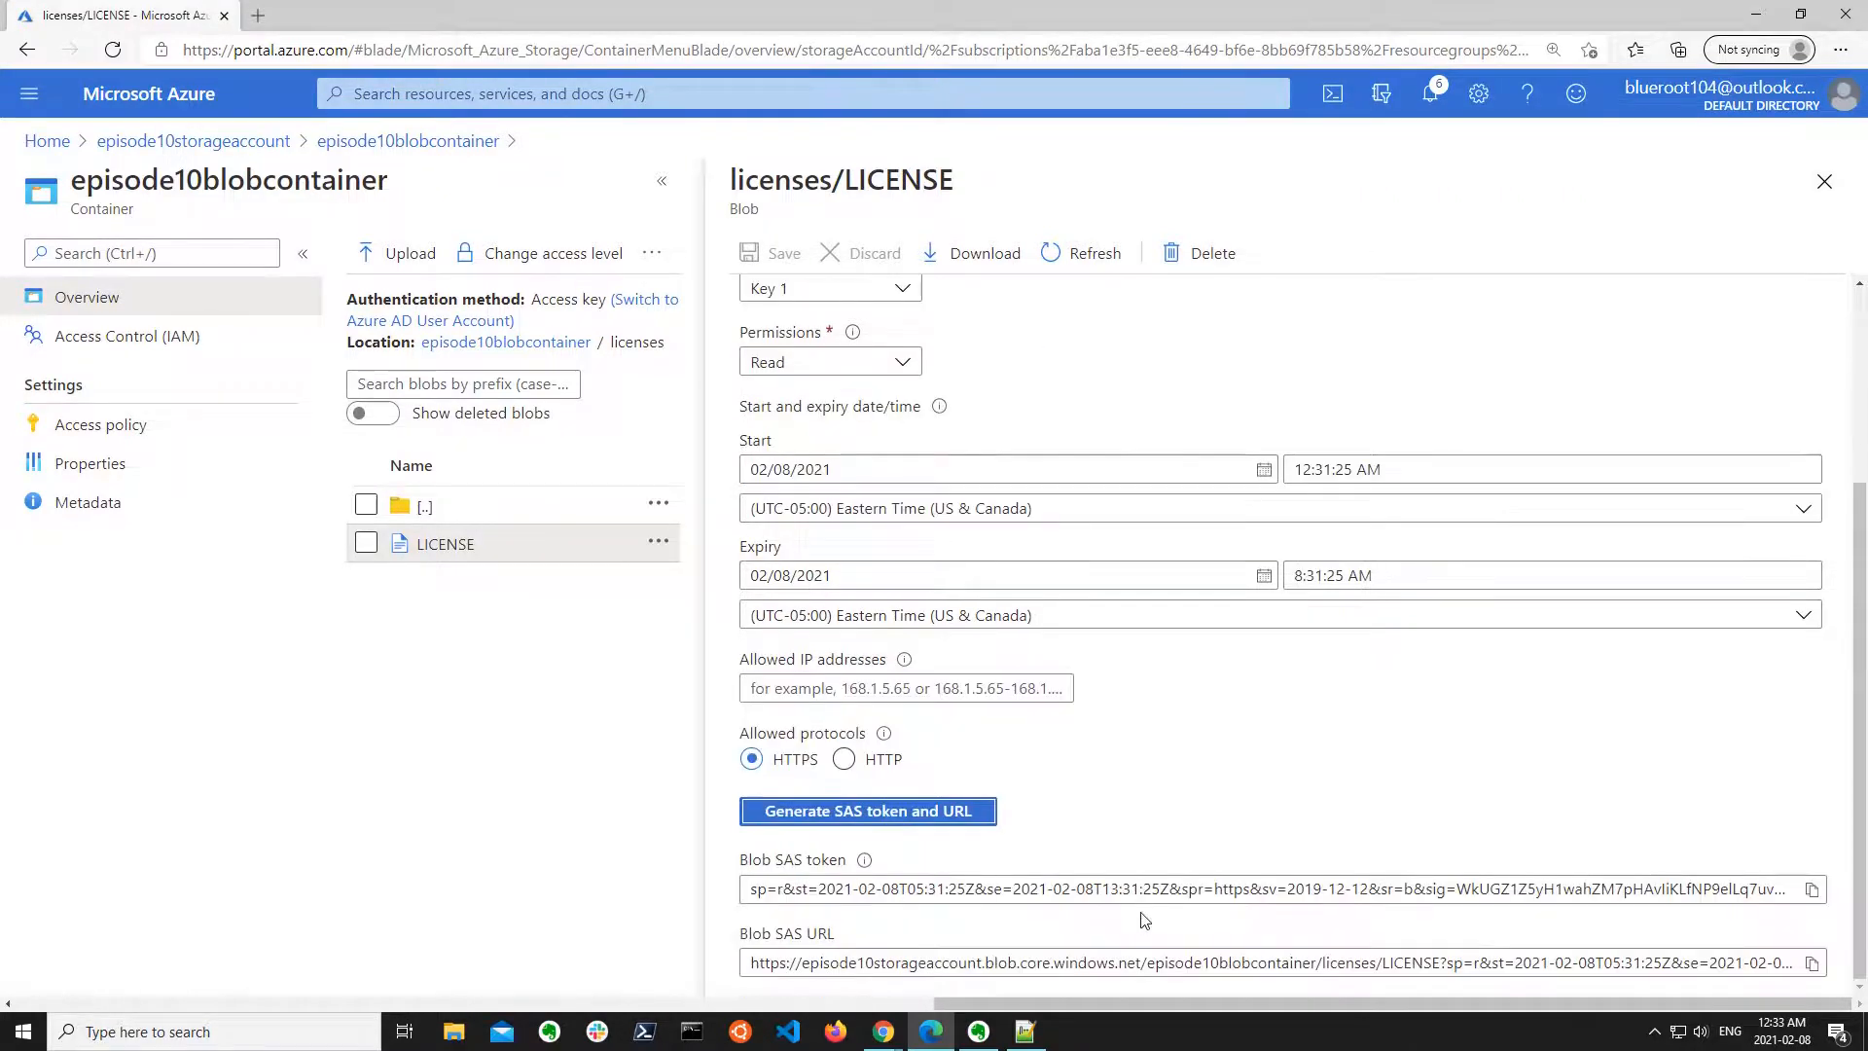
pyautogui.click(1812, 968)
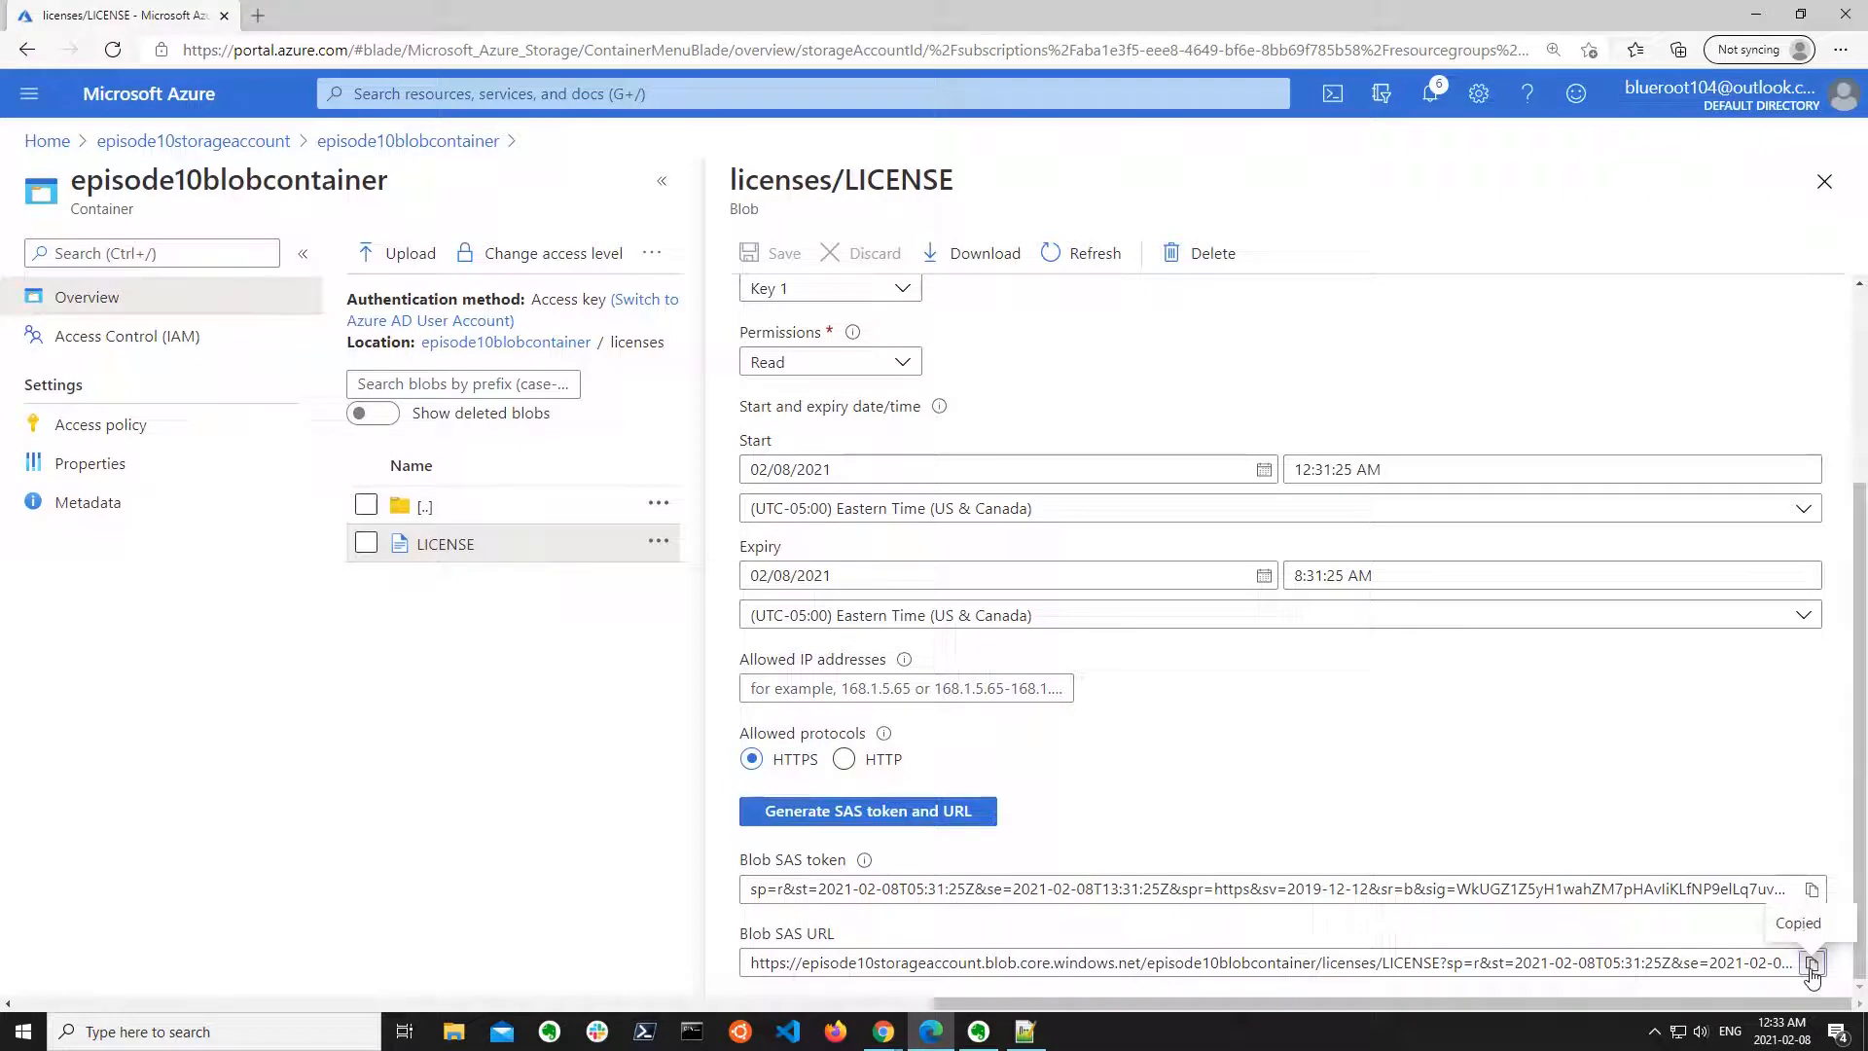
# Open the copied blob SAS URL, including its SAS token, in a new InPrivate browser window.
pyautogui.click(1839, 50)
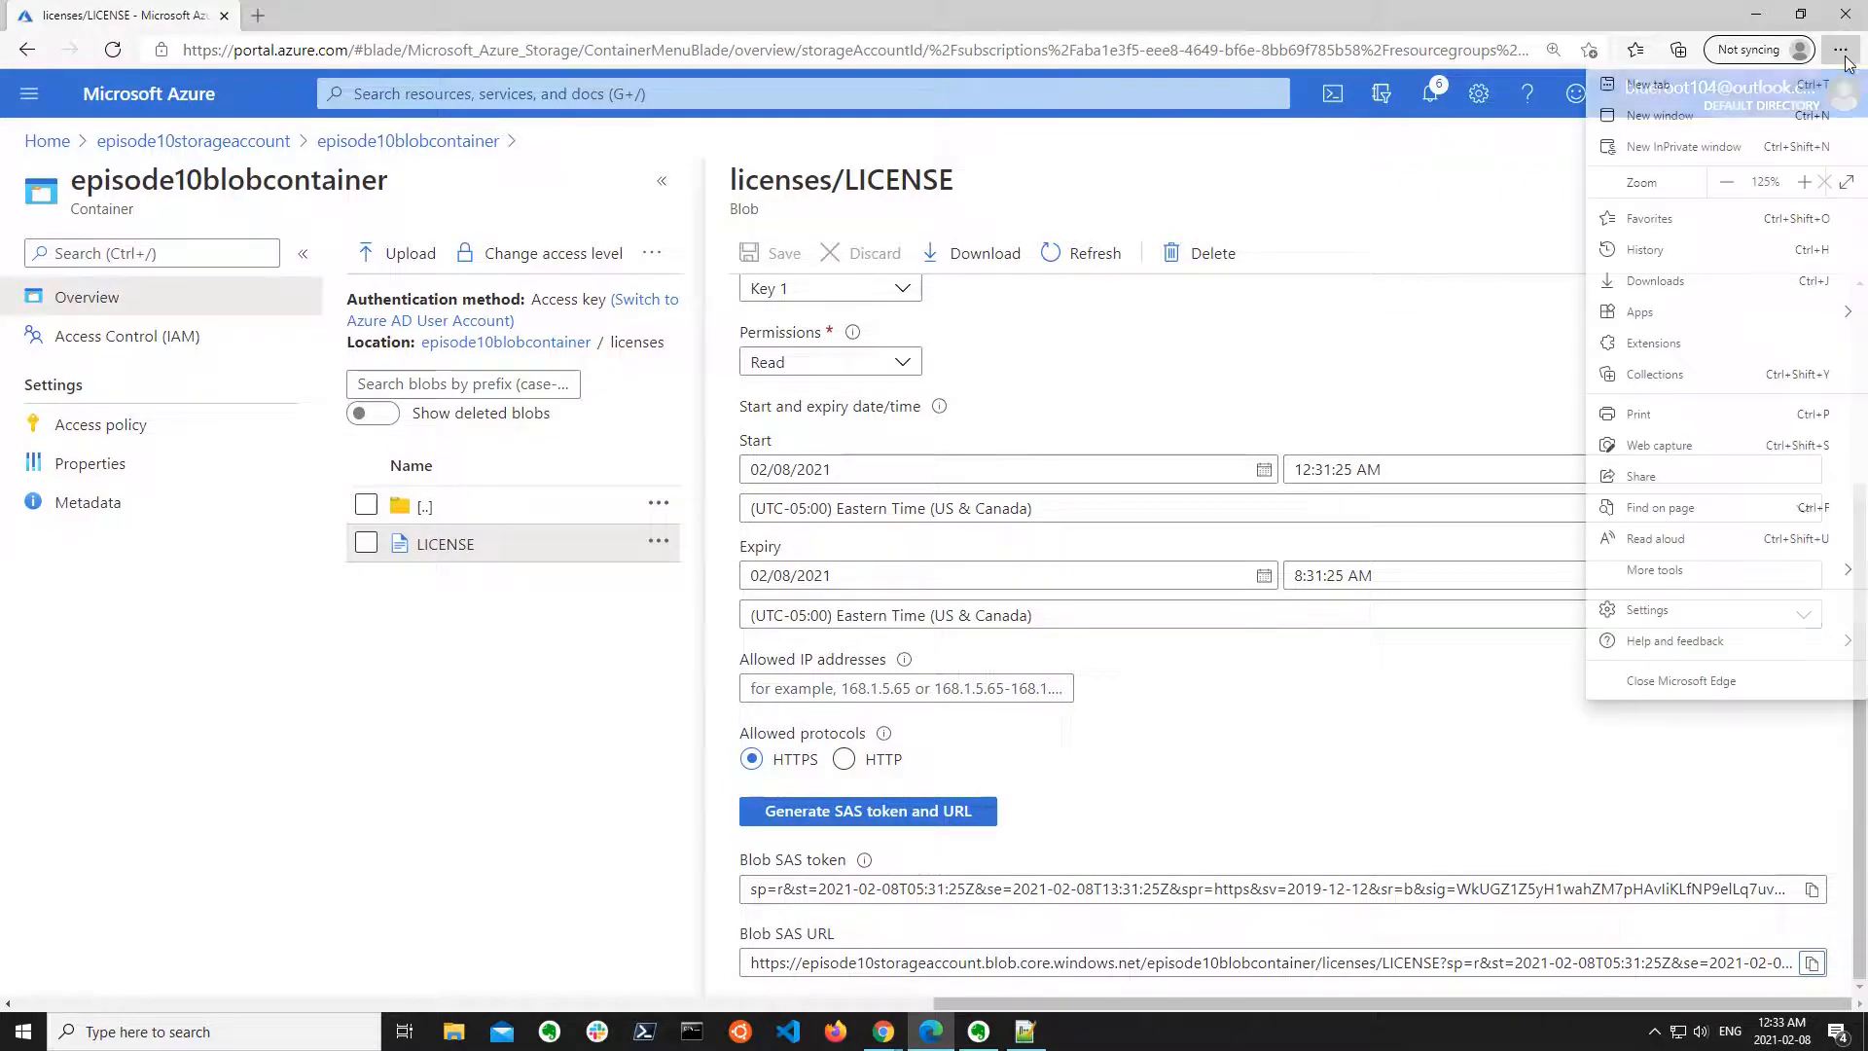
pyautogui.click(1722, 148)
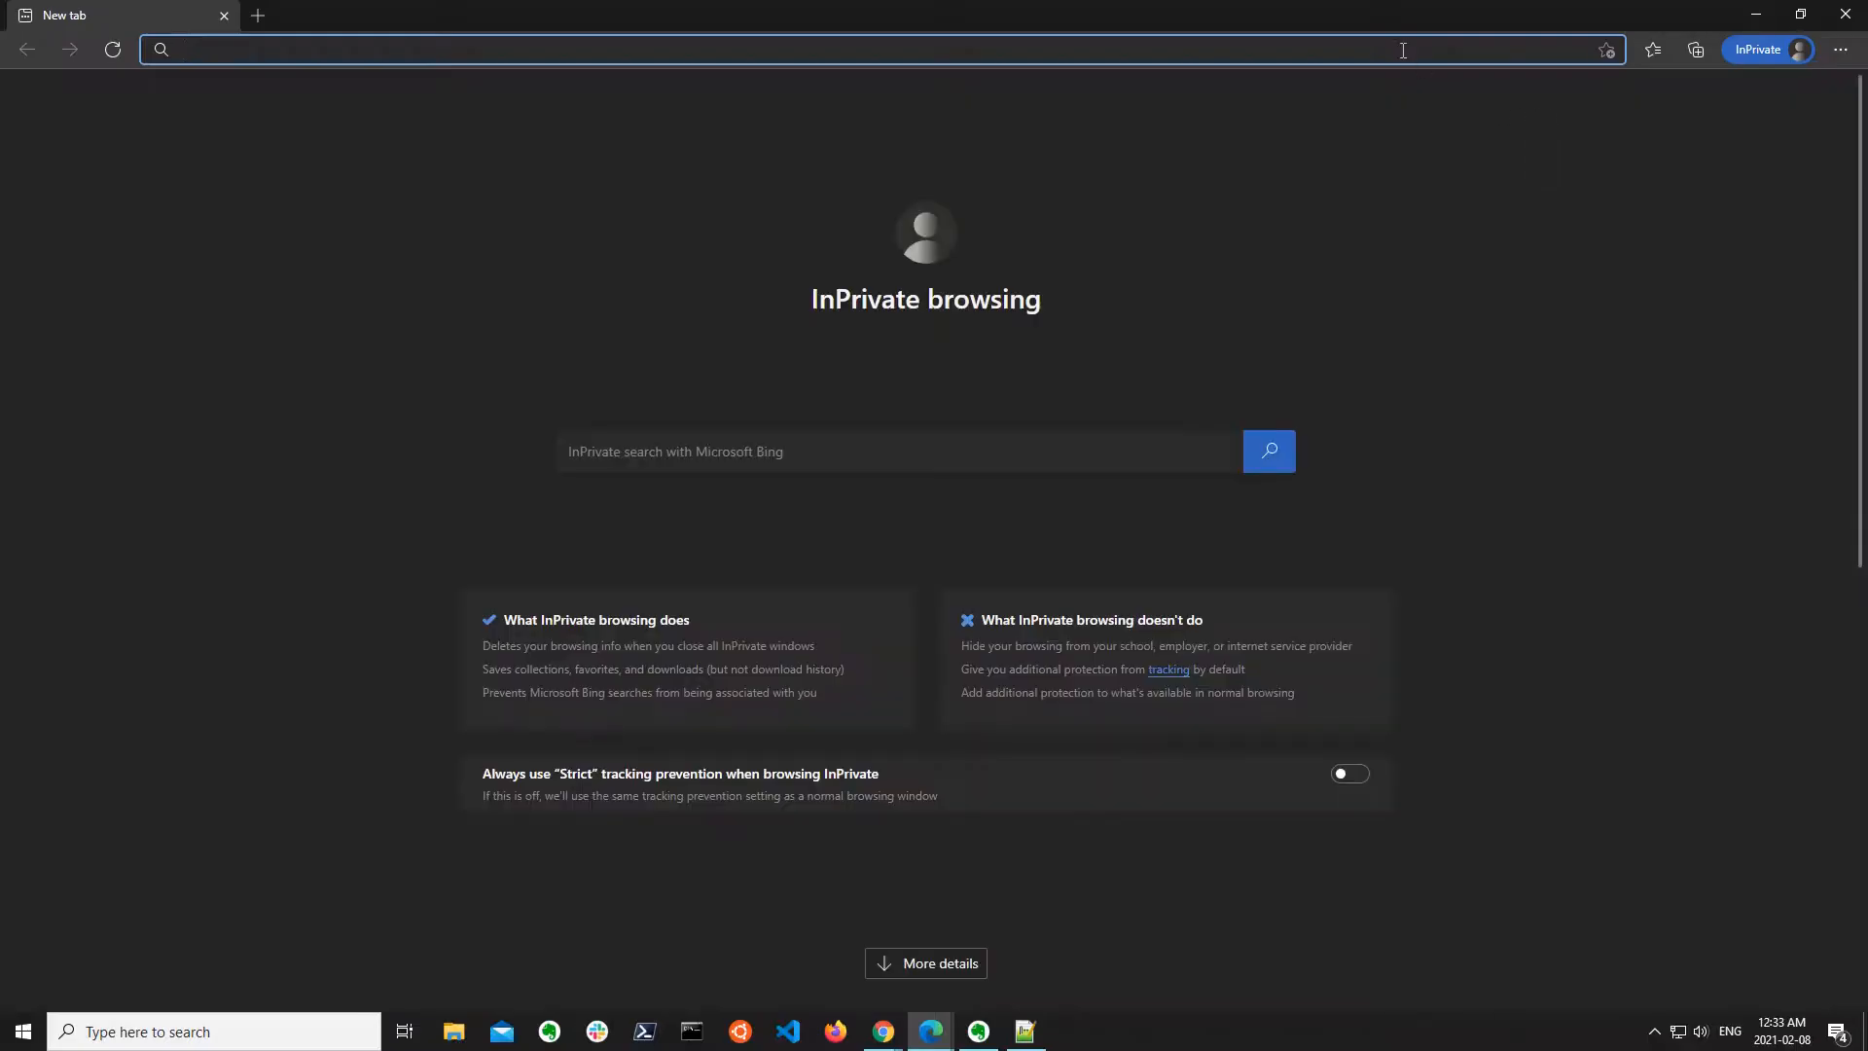
pyautogui.hotkey('ctrl', 'v')
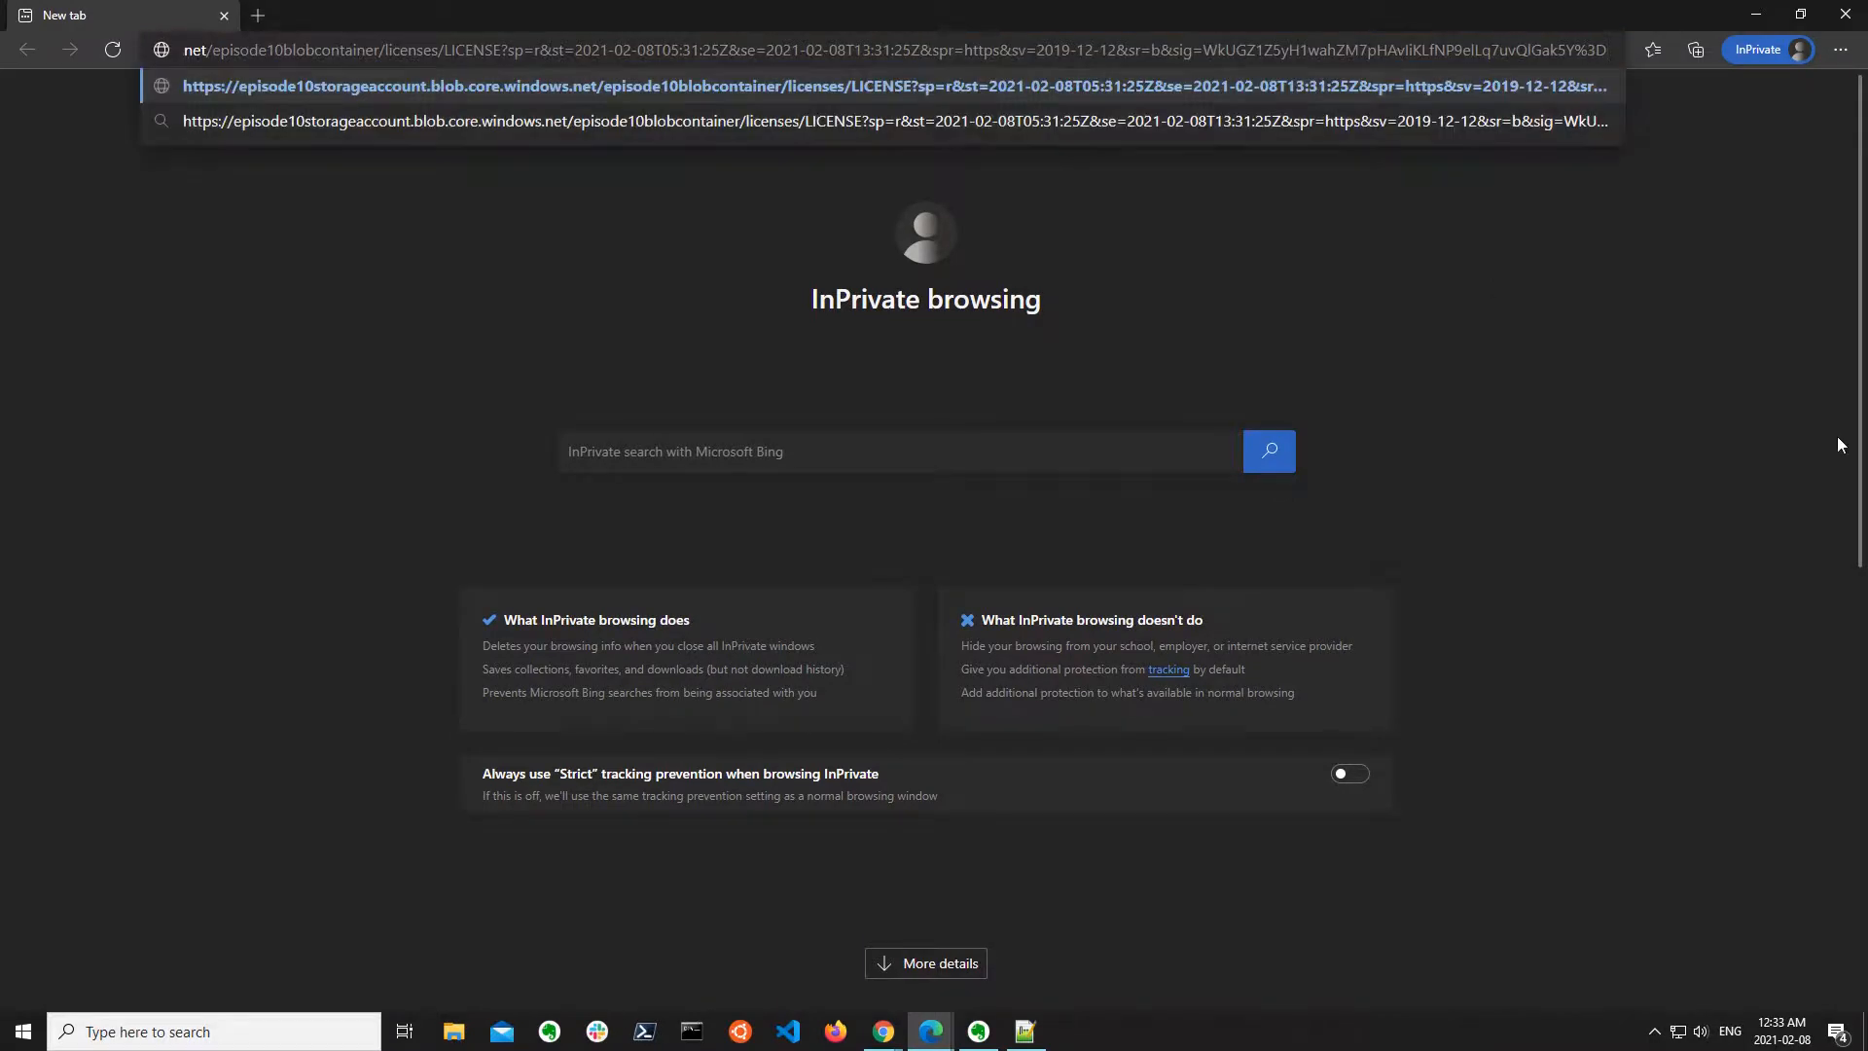
pyautogui.press('Return')
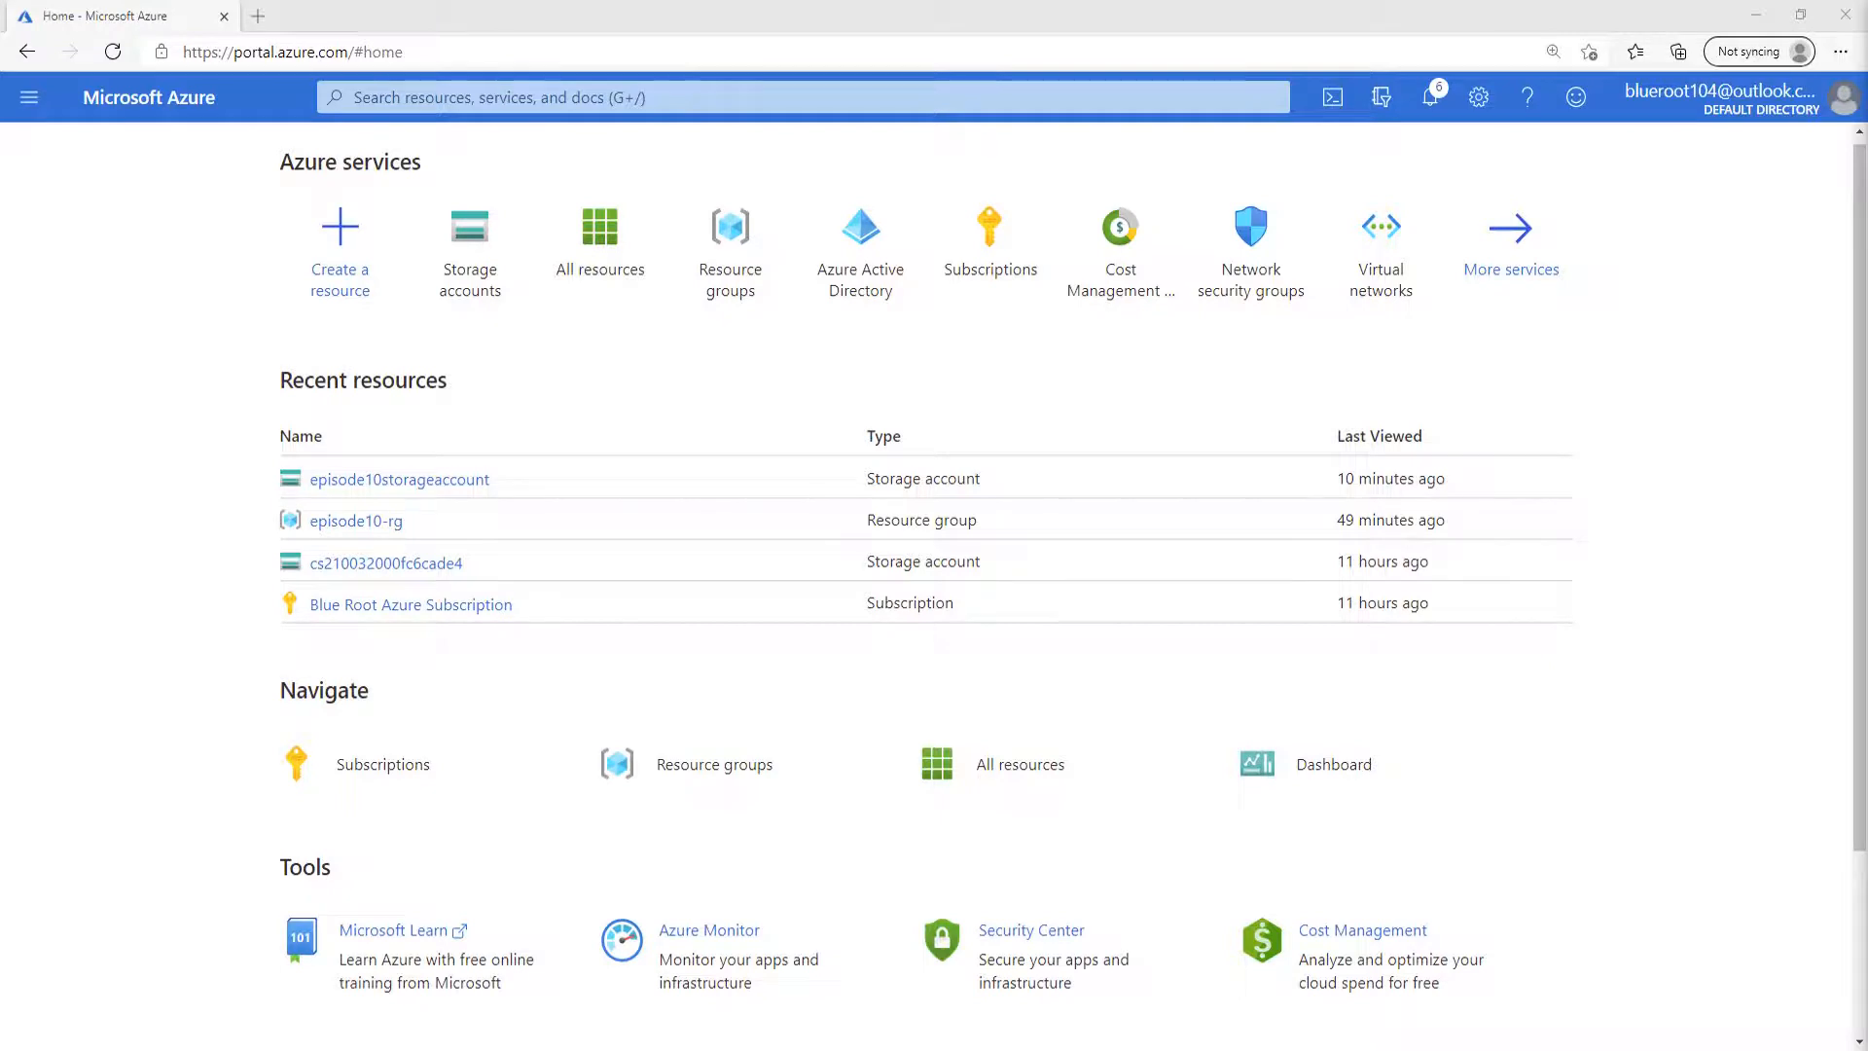
# Open the episode10-rg resource group and view the overview of the virtual machine episode10-vm0.
pyautogui.click(738, 246)
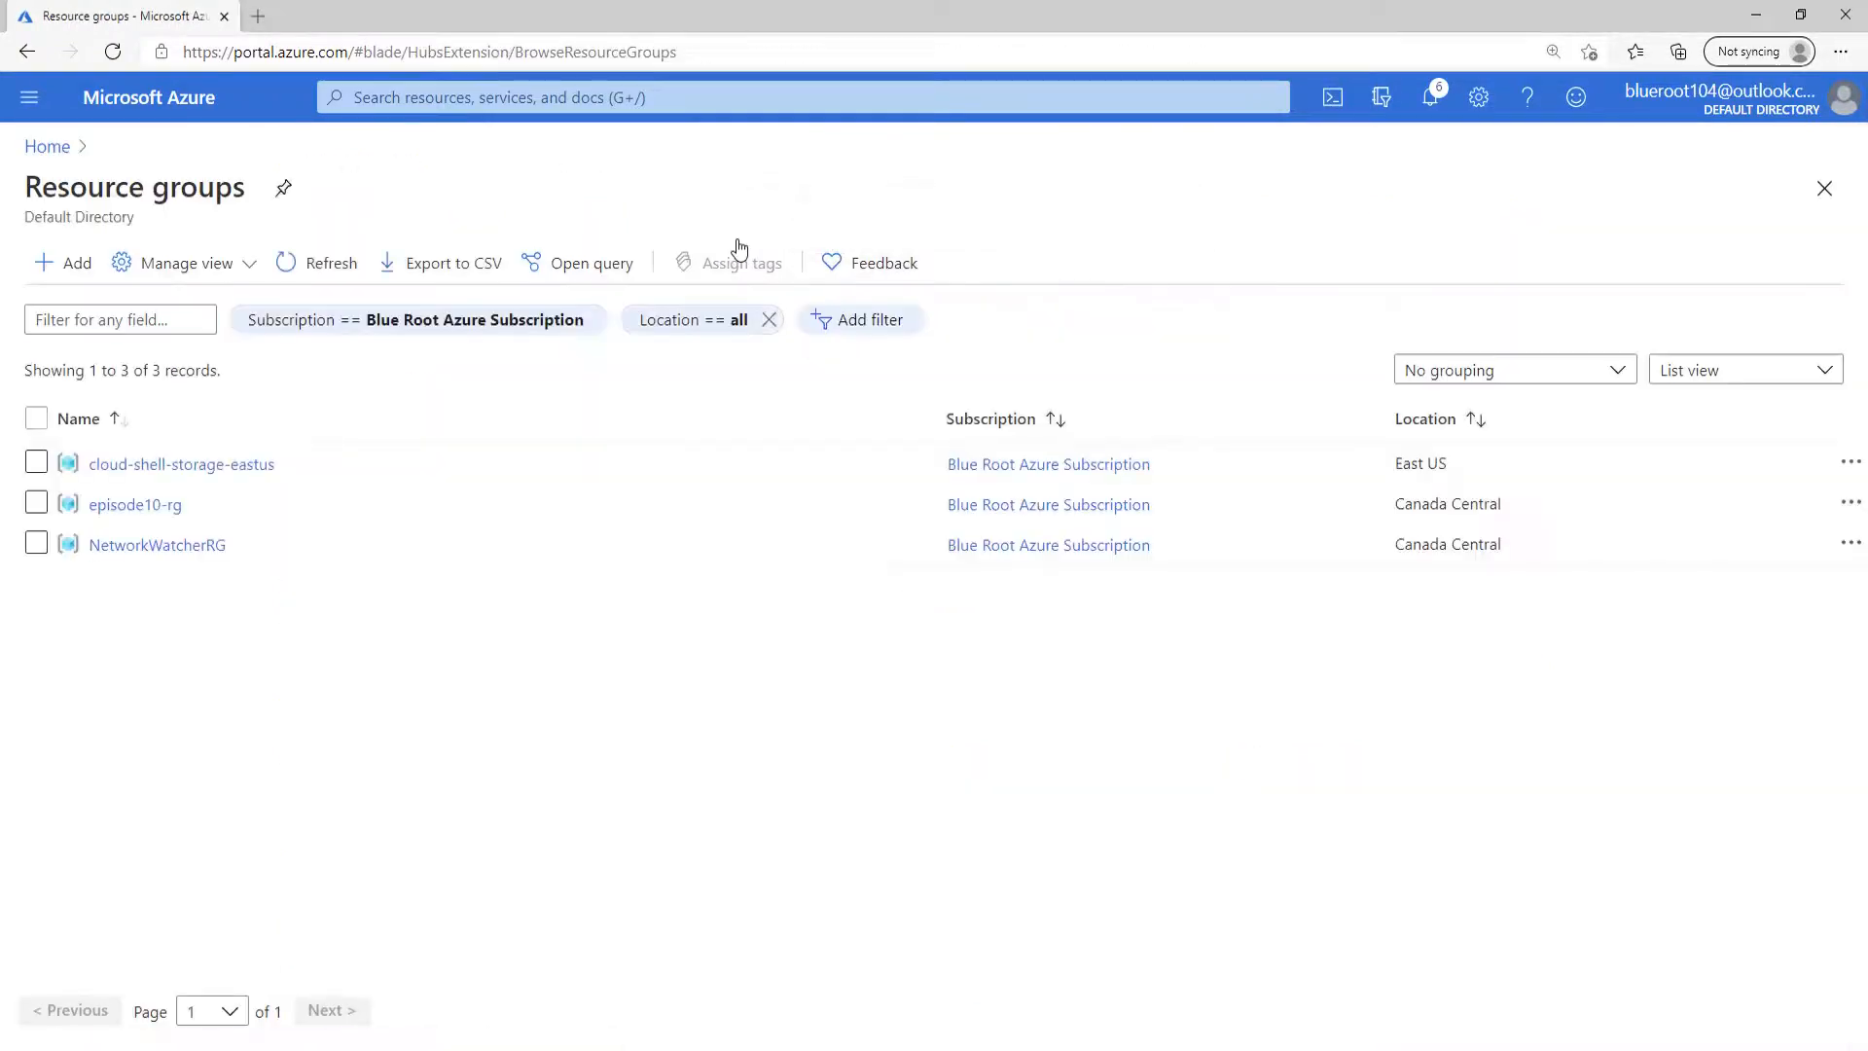
pyautogui.click(173, 508)
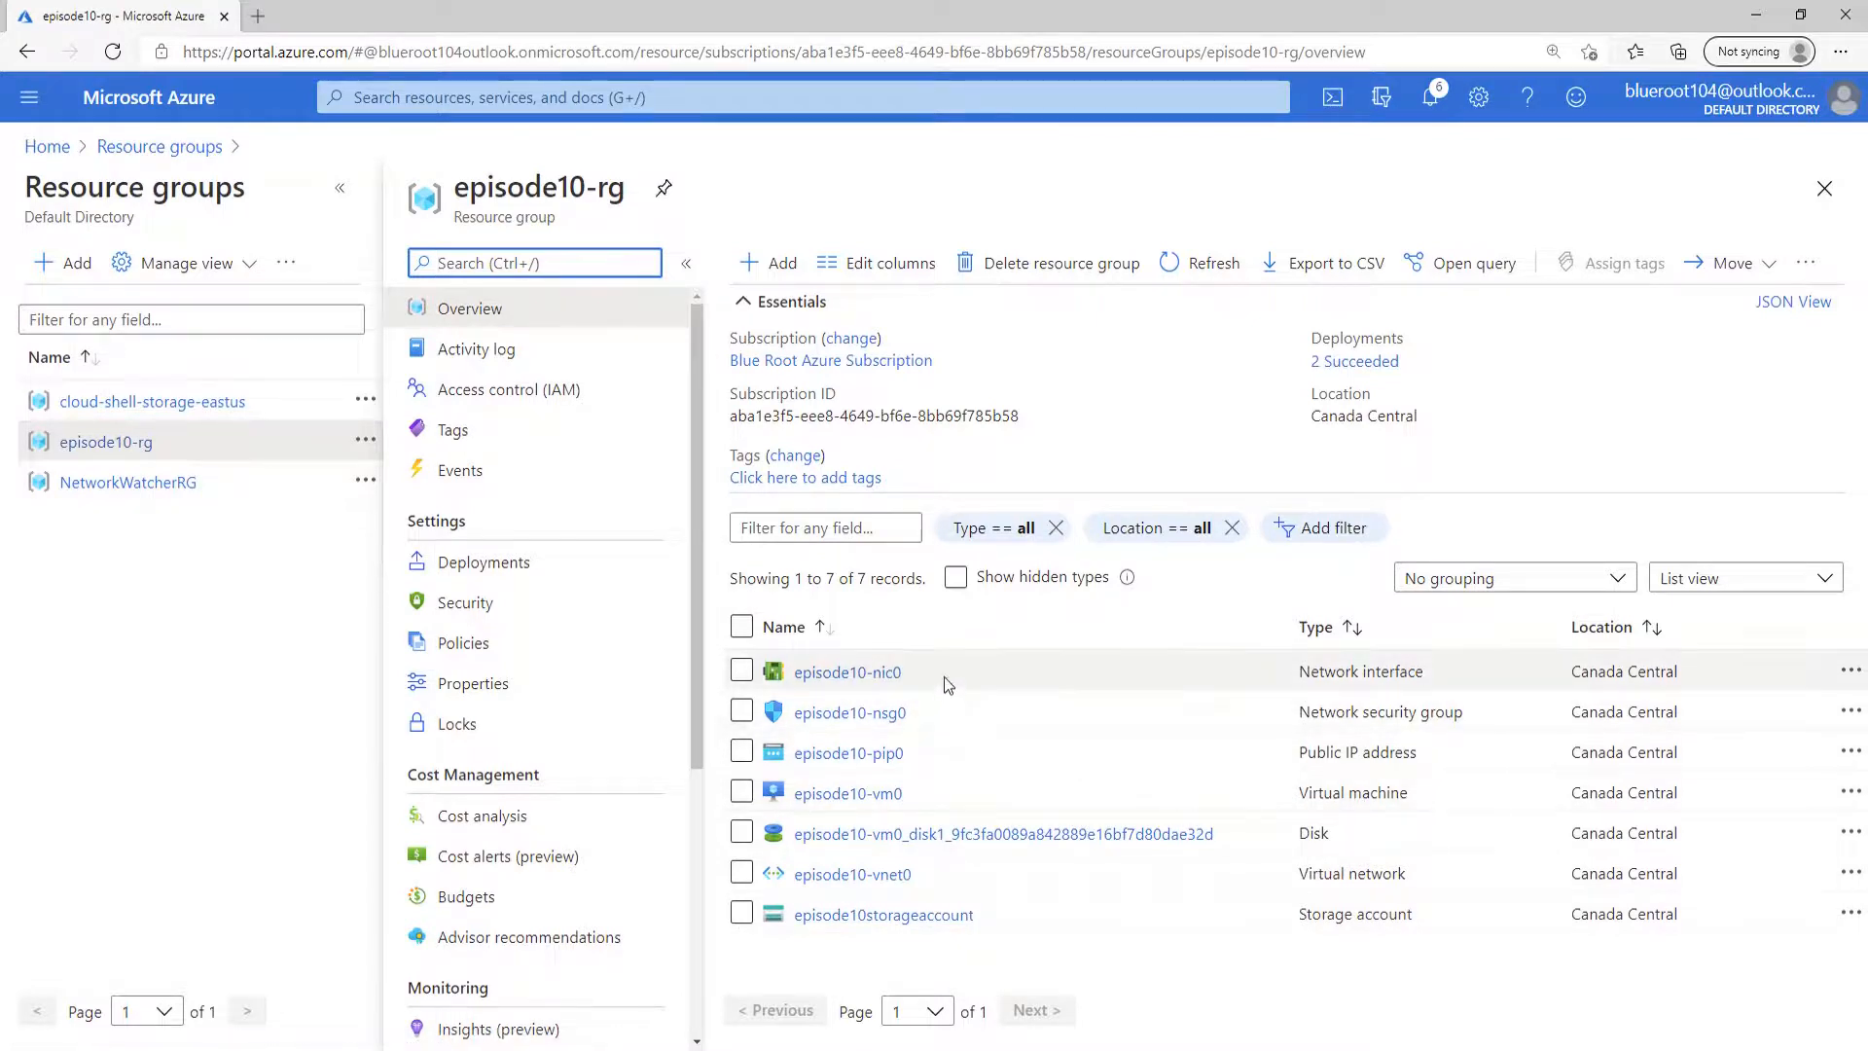
pyautogui.click(881, 796)
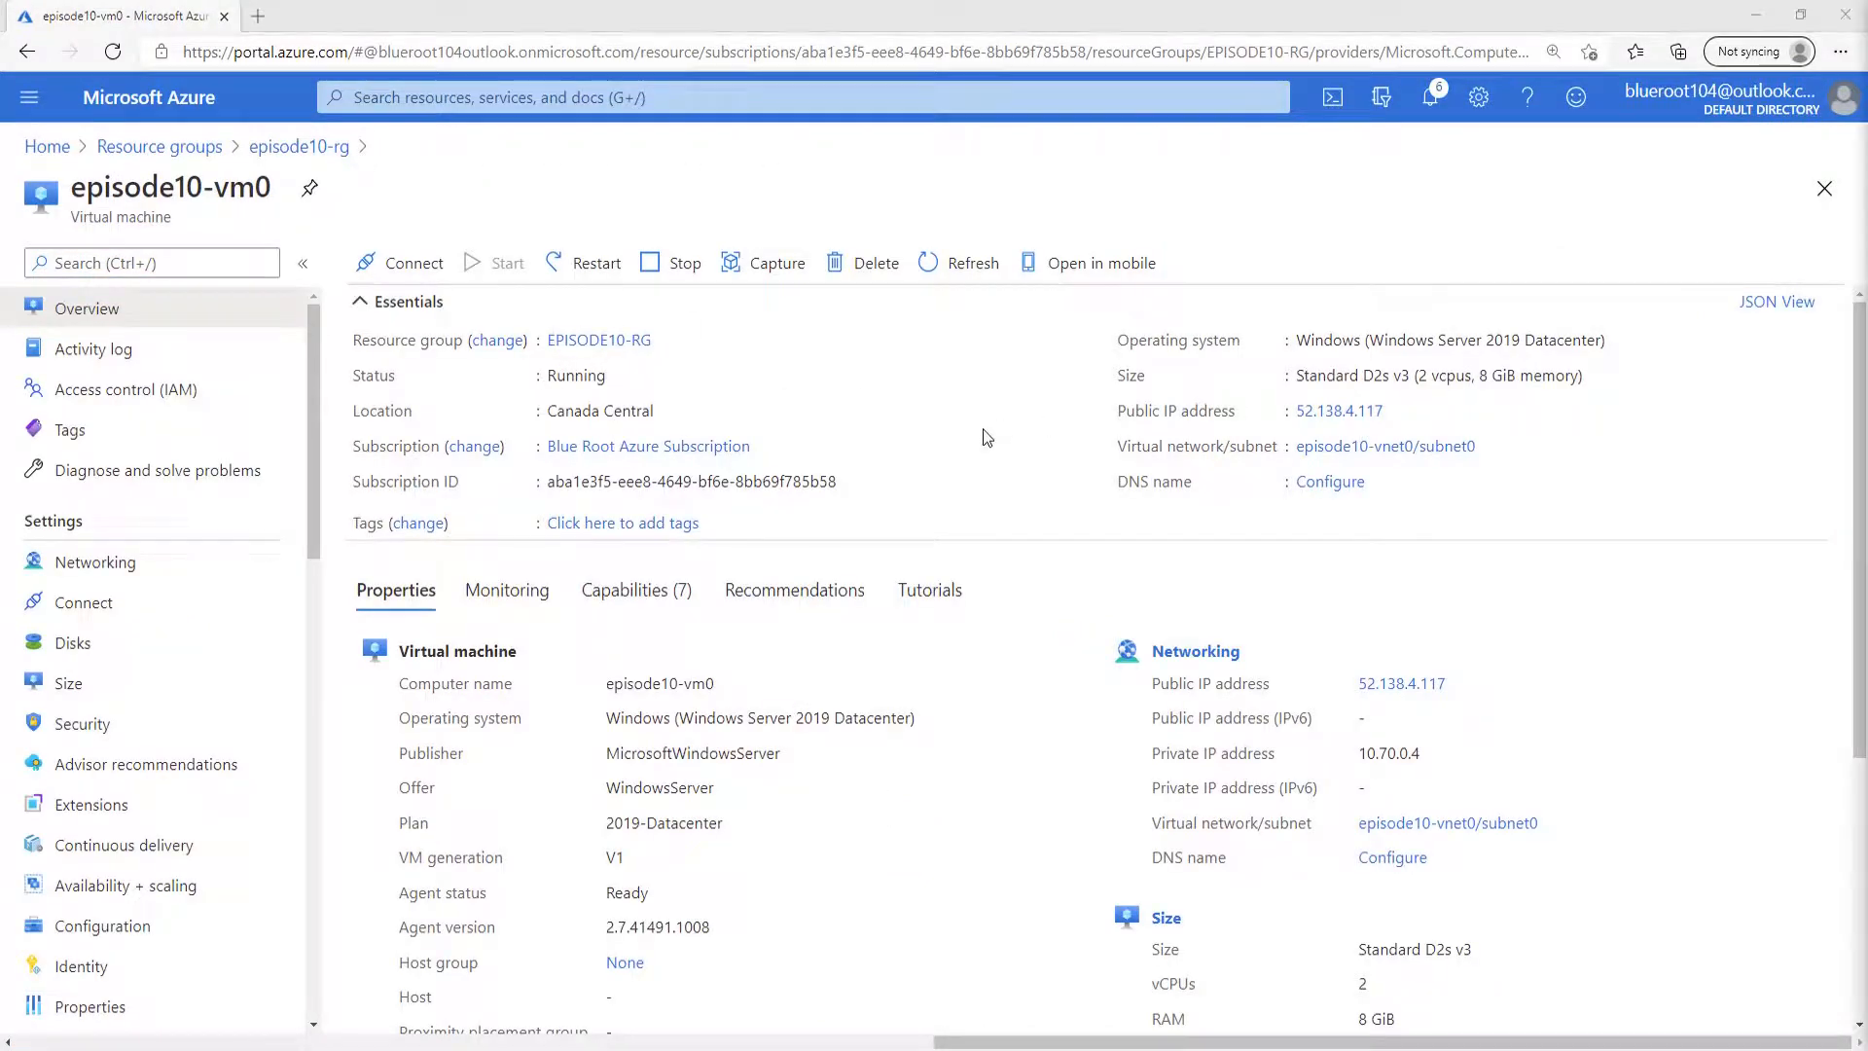
# Return to the episode10-rg resource group and open the file shares of episode10storageaccount.
pyautogui.click(613, 339)
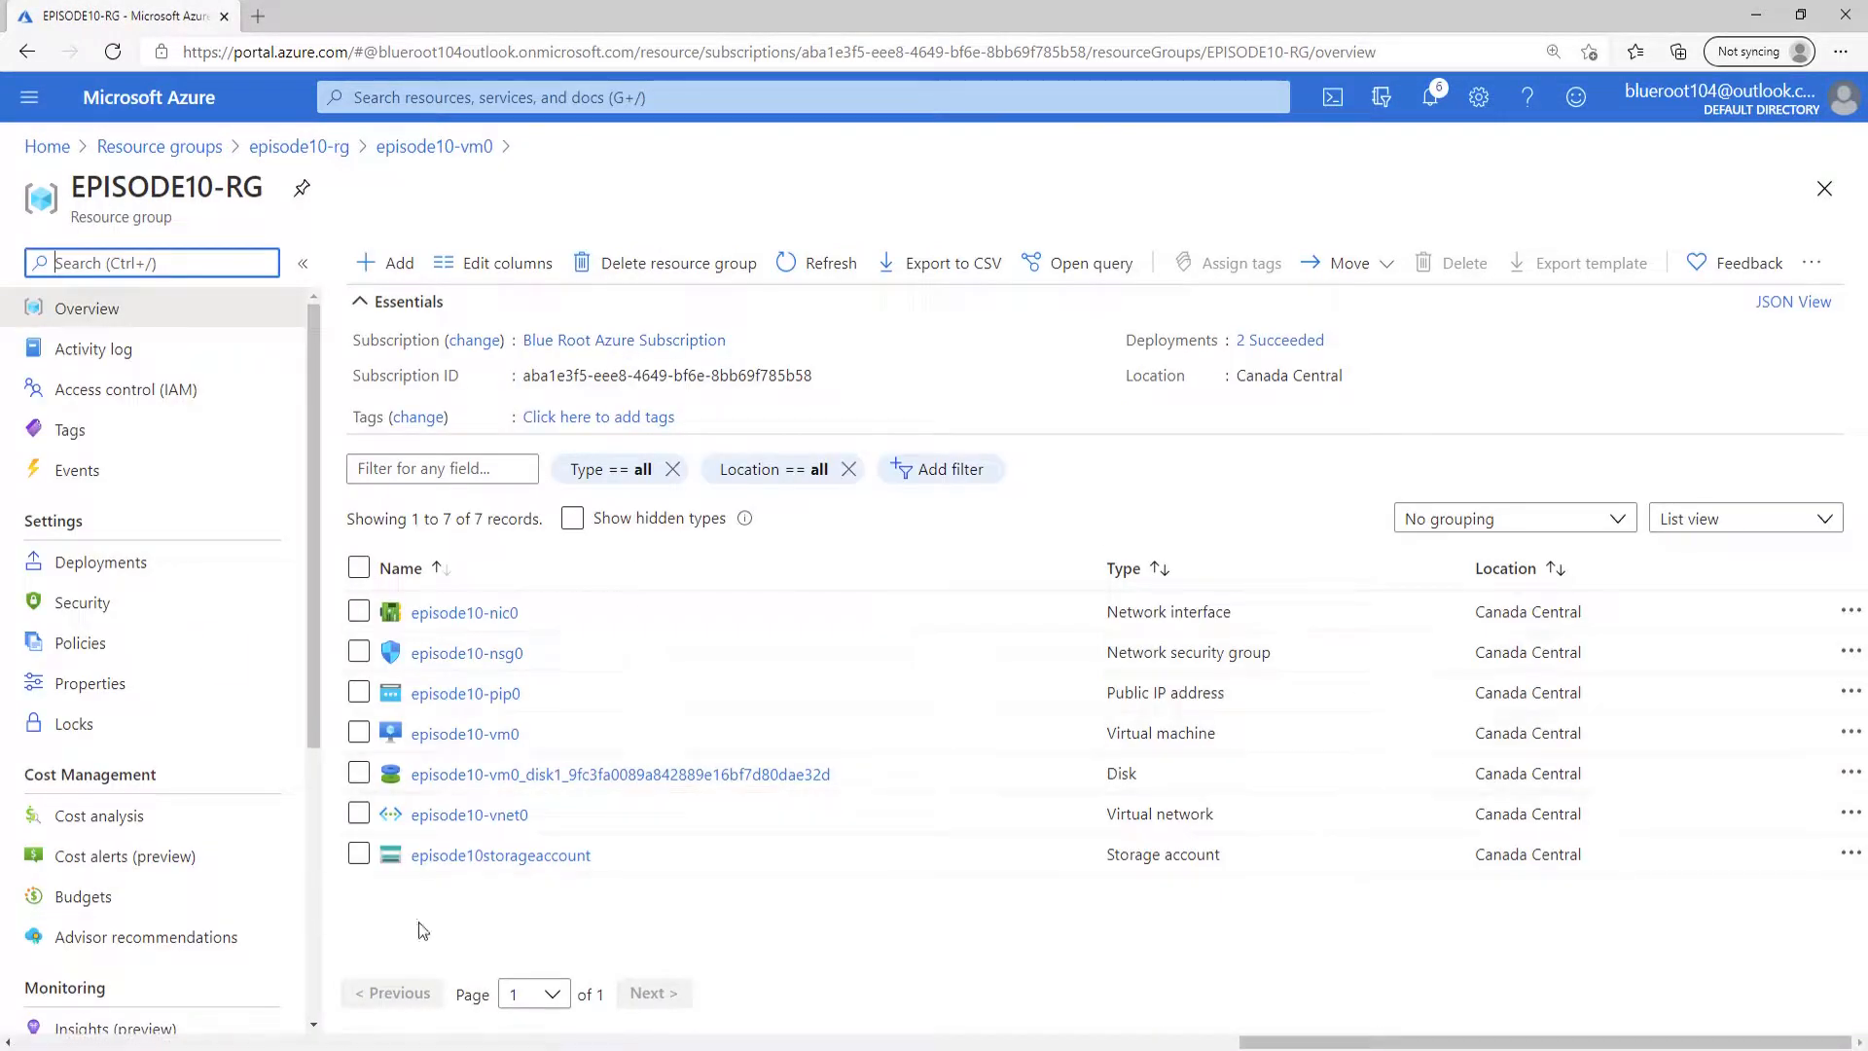
pyautogui.click(555, 856)
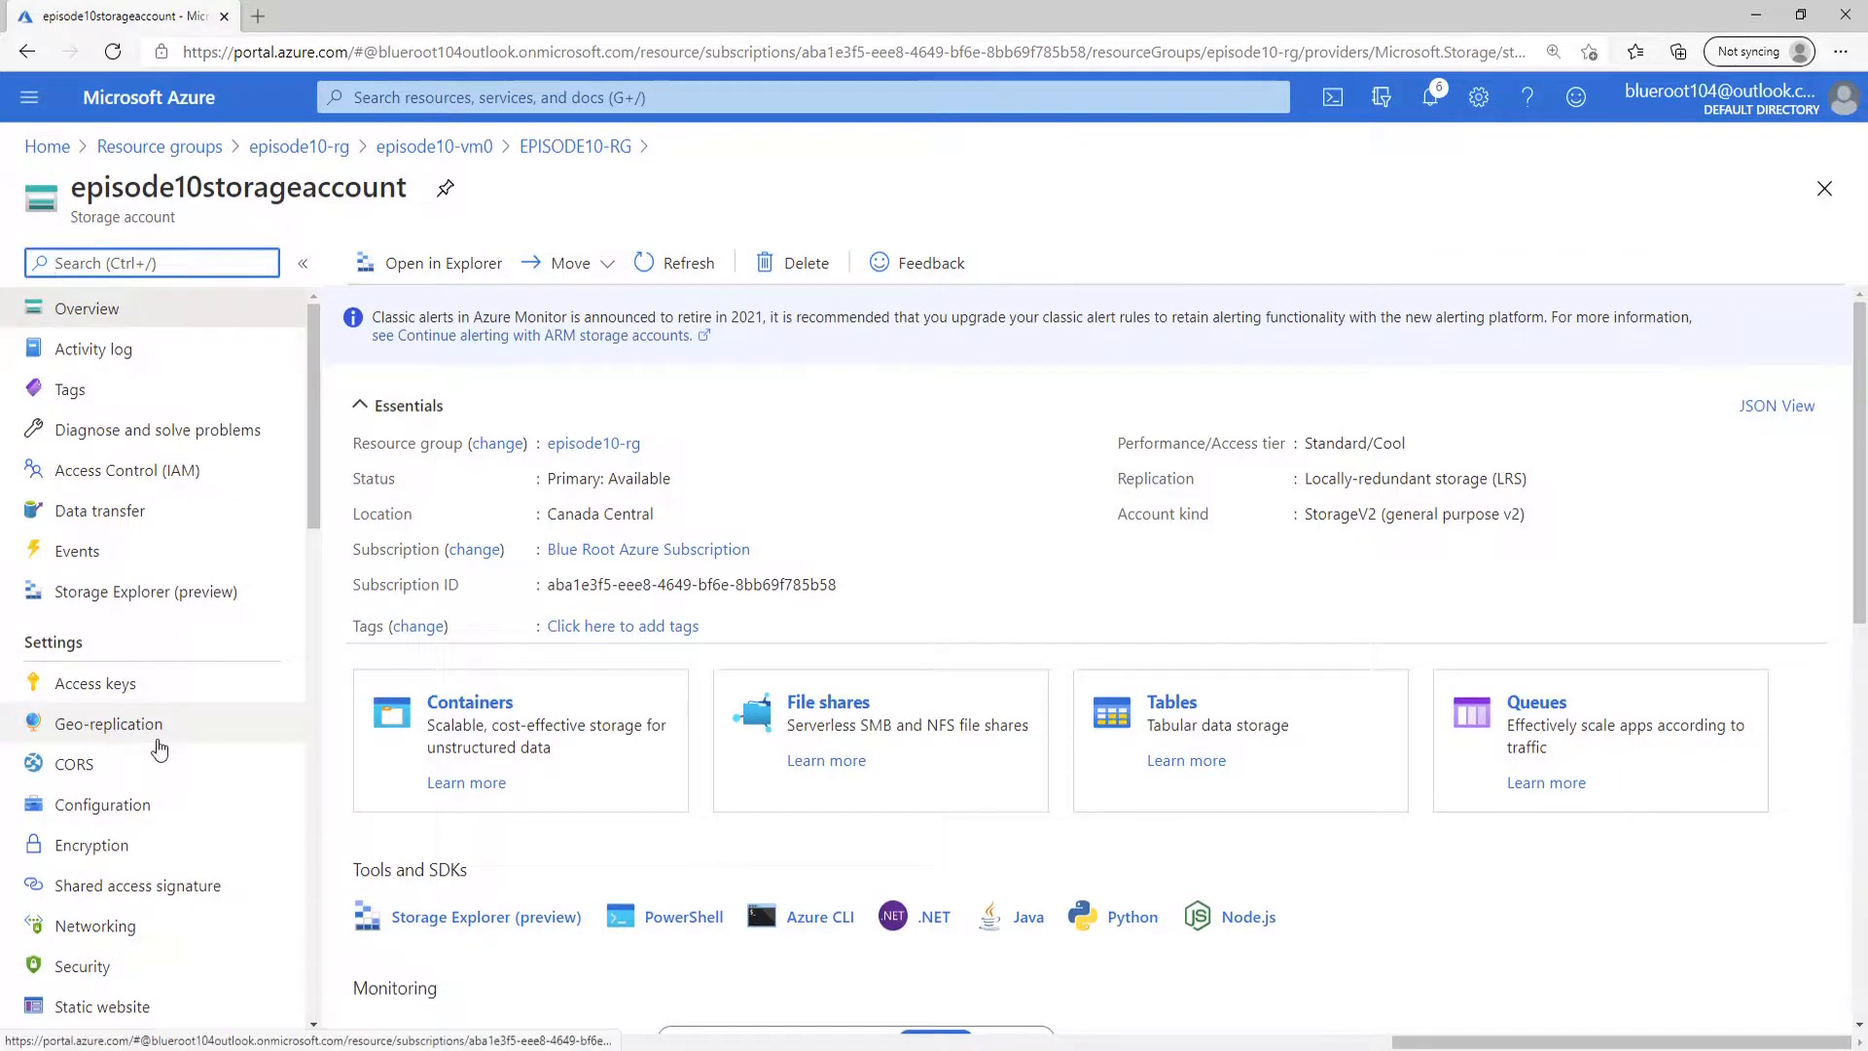
pyautogui.scroll(-6, 163, 725)
pyautogui.scroll(-5, 156, 710)
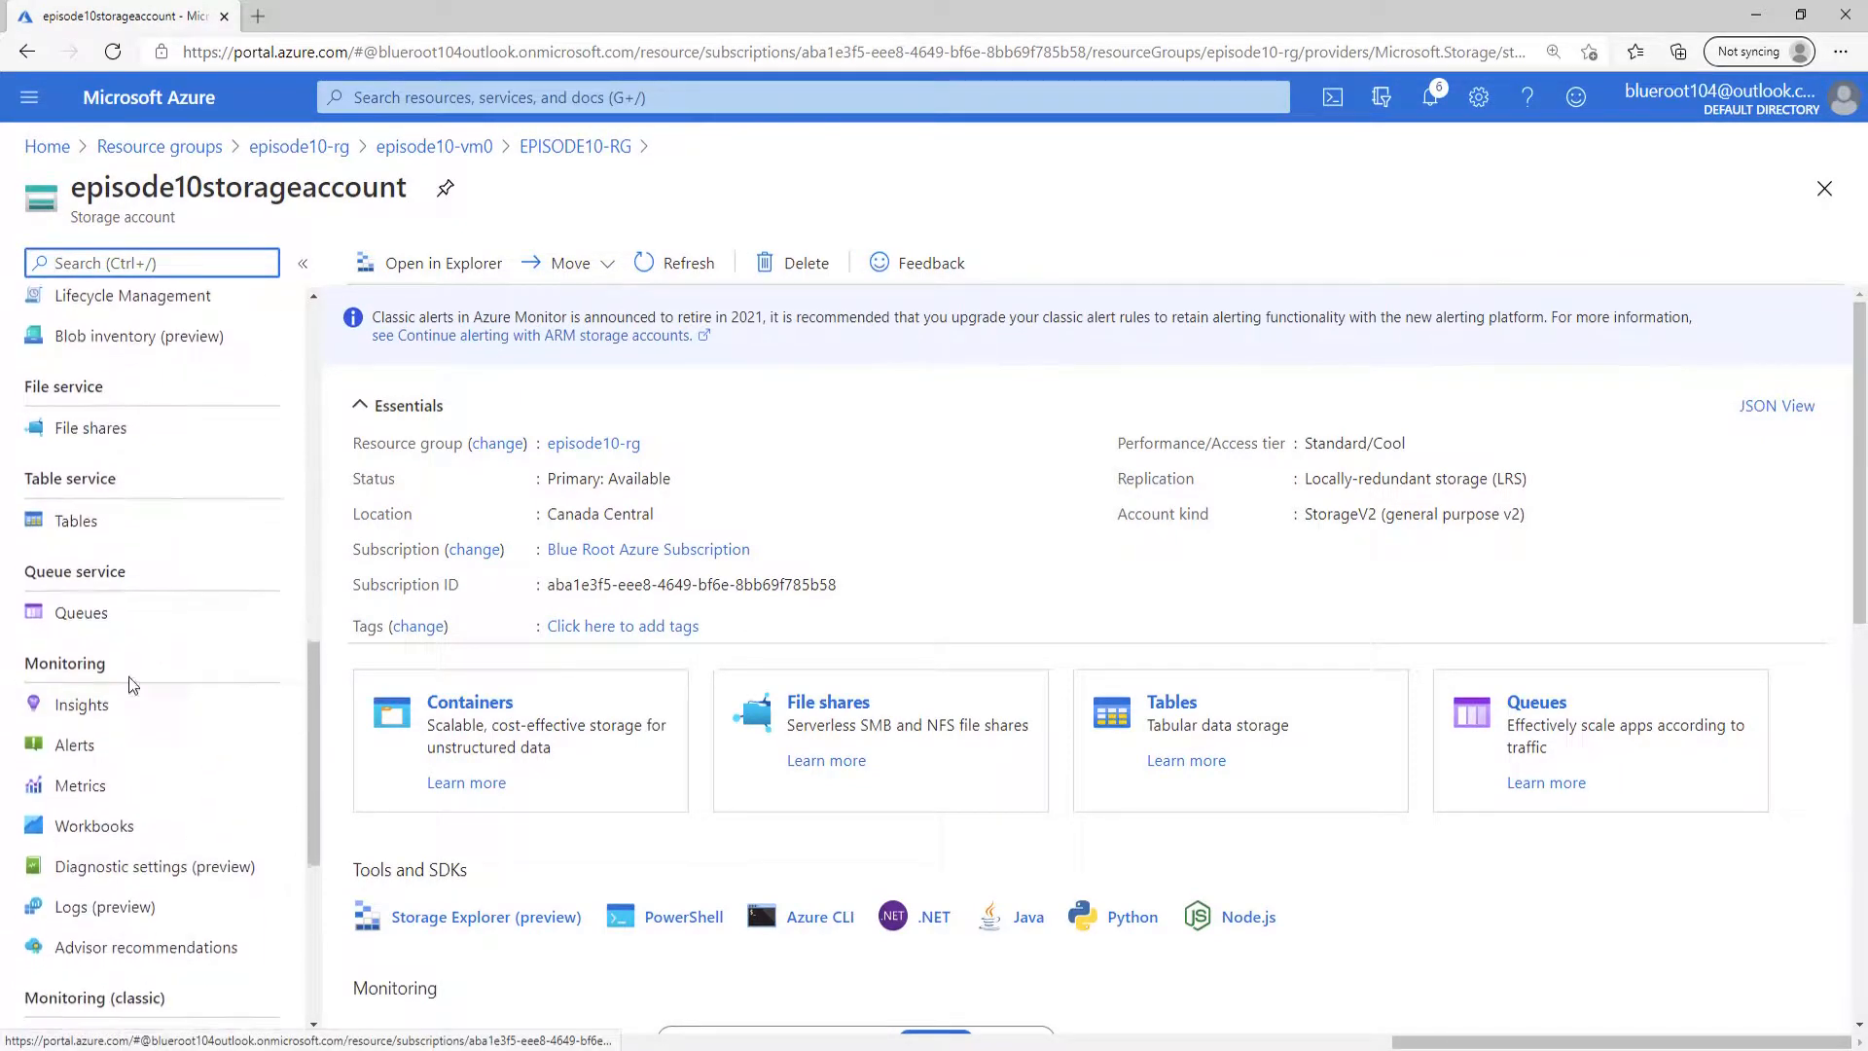
pyautogui.click(132, 430)
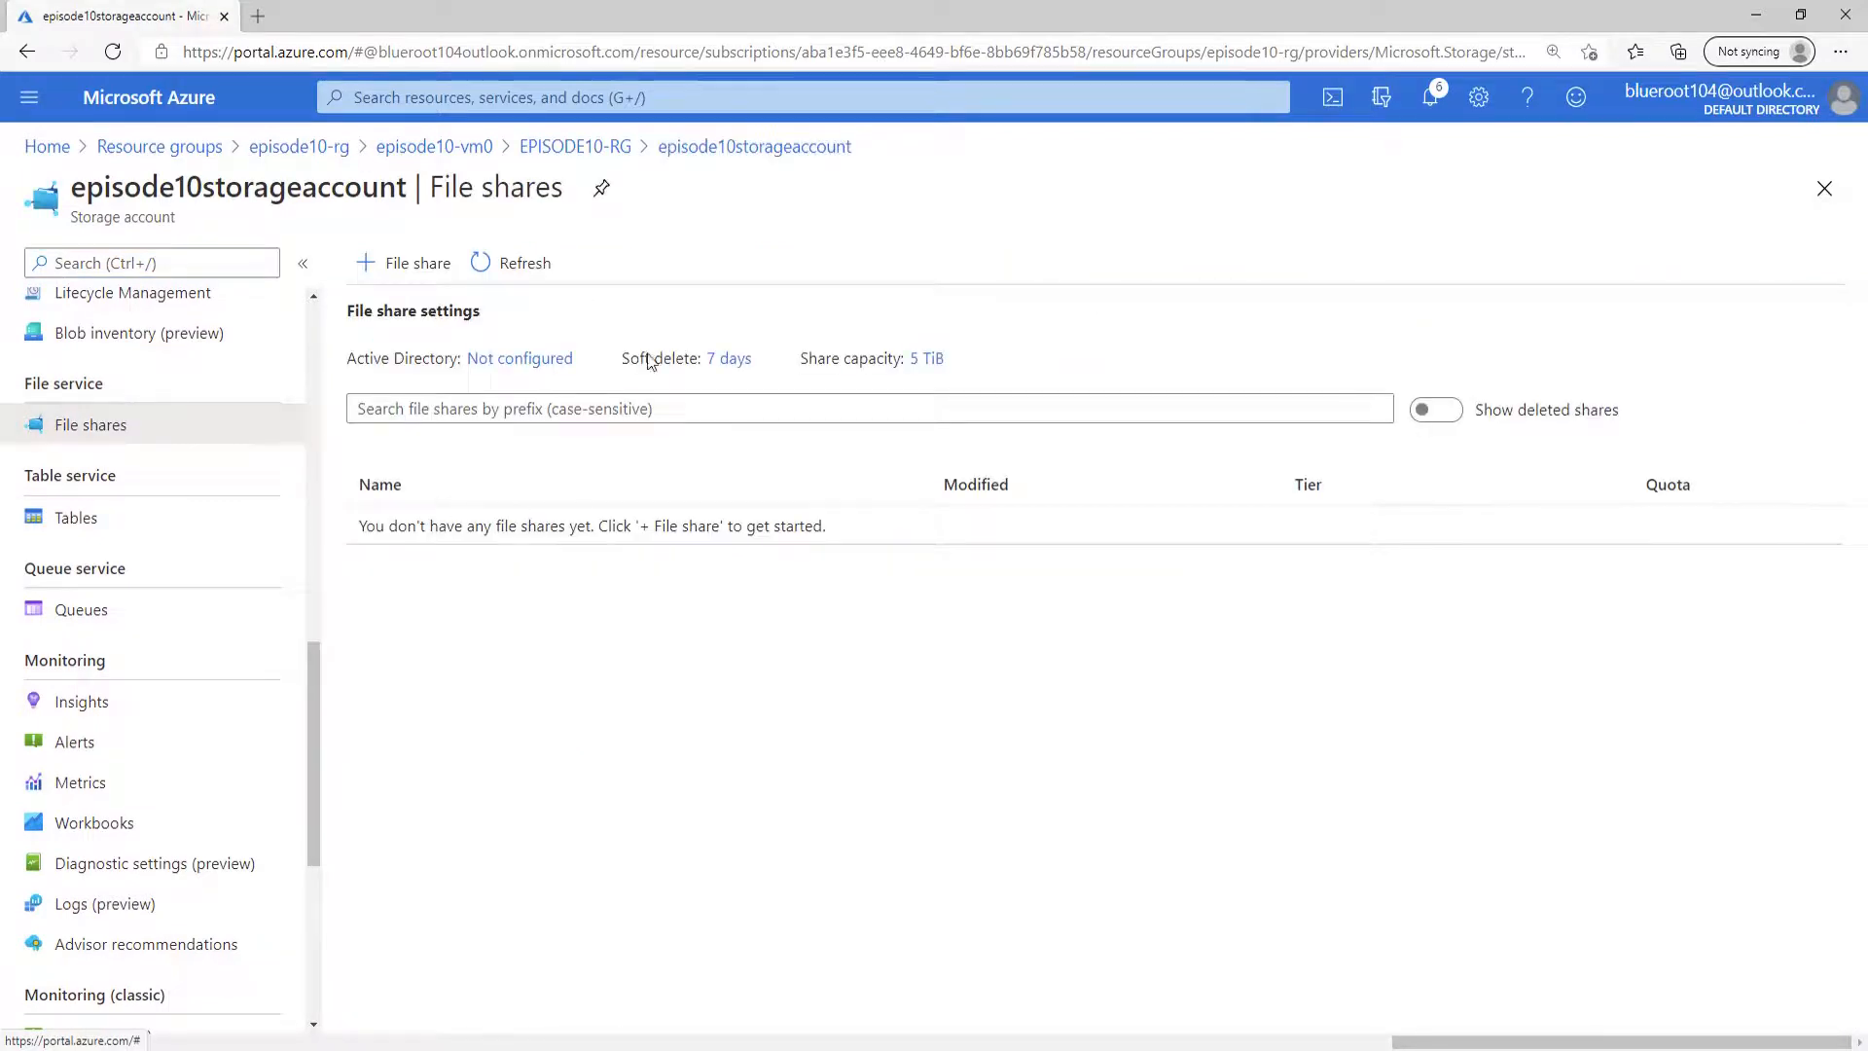
# Create a file share named episode10-file-share with a quota of 1024 GiB in episode10storageaccount.
pyautogui.click(424, 280)
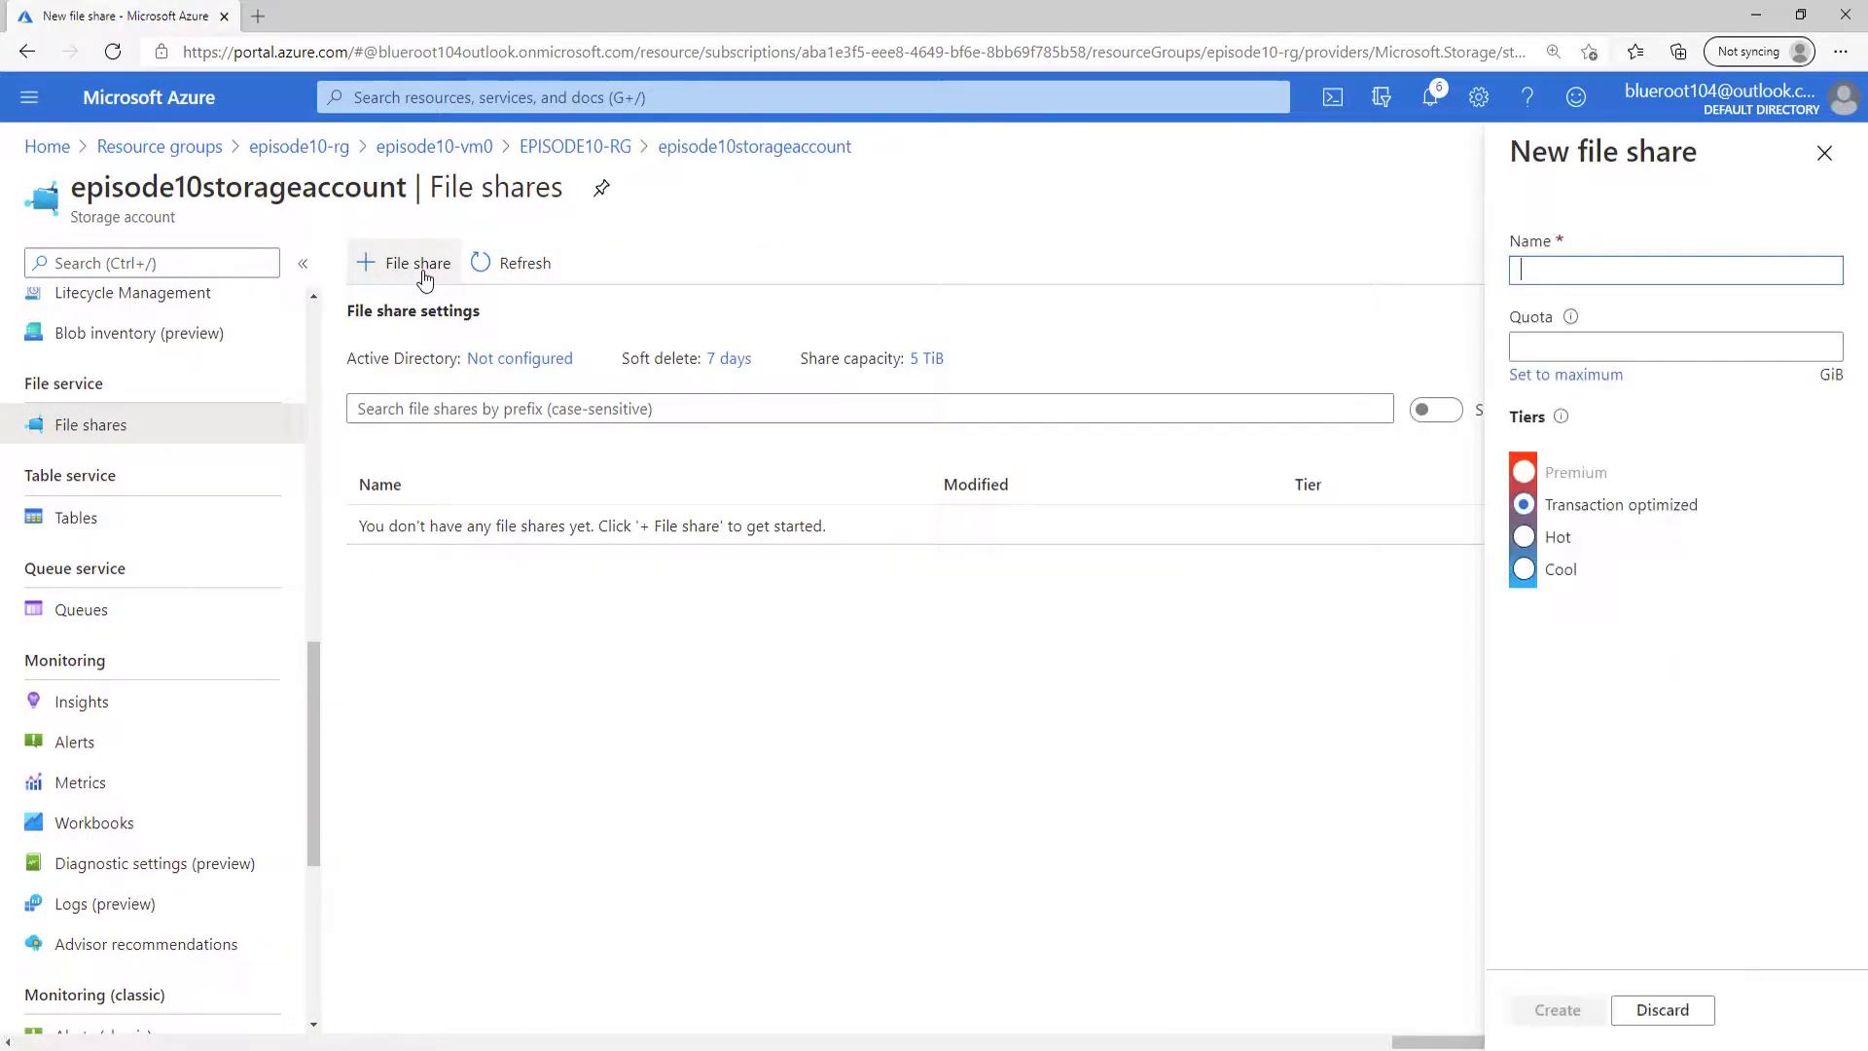
pyautogui.click(1545, 272)
pyautogui.write('episode10')
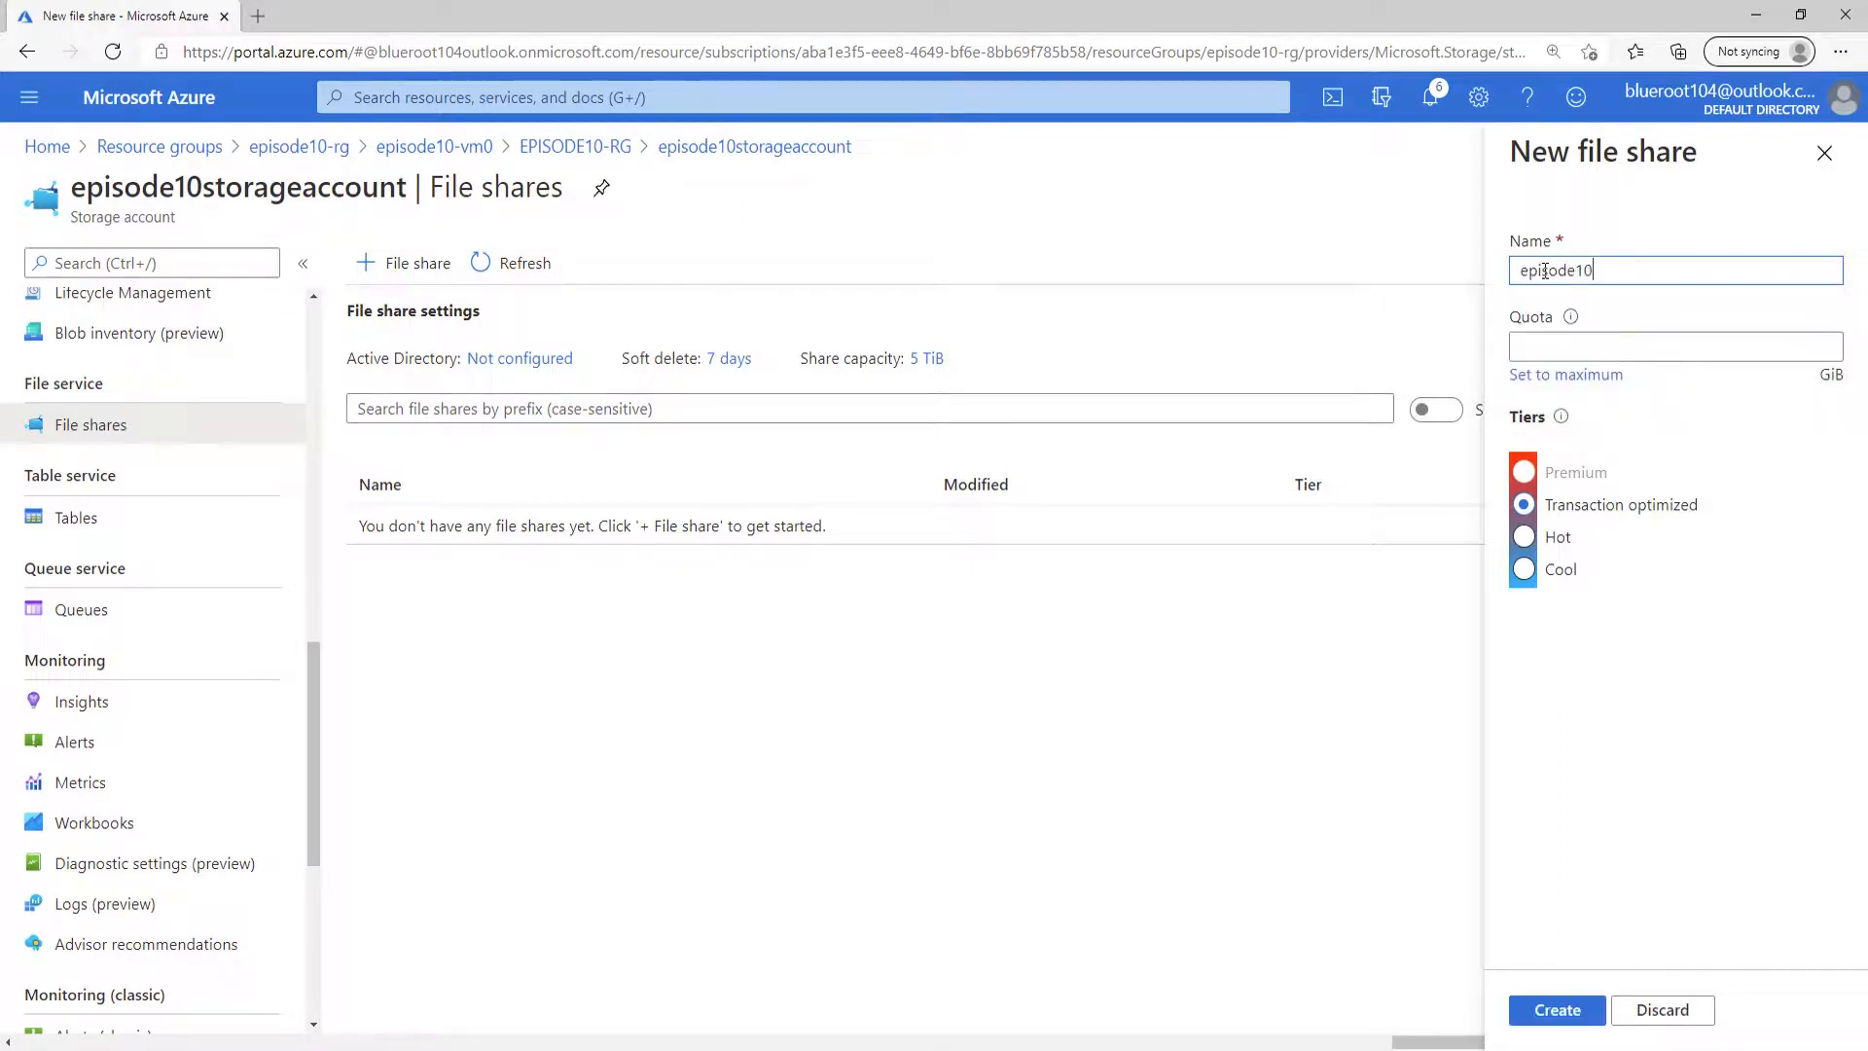
pyautogui.write('-file-share')
pyautogui.click(1643, 346)
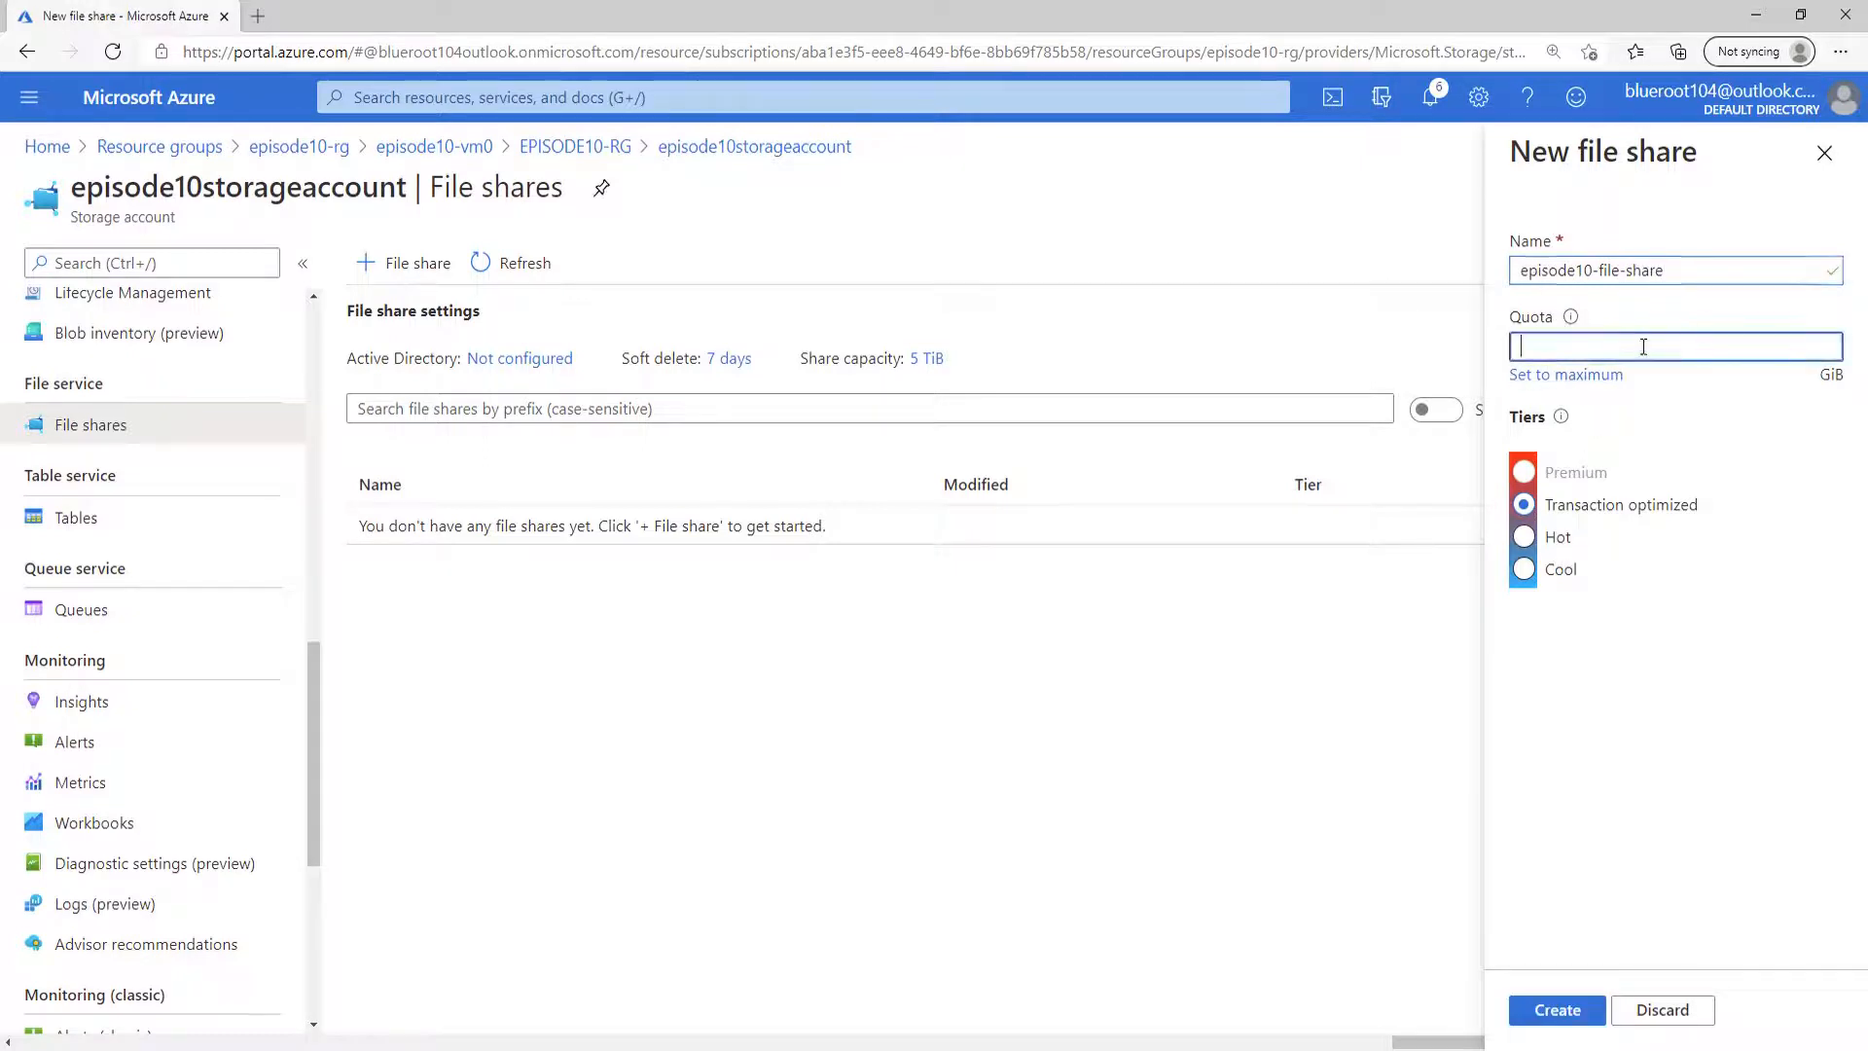
pyautogui.write('1024')
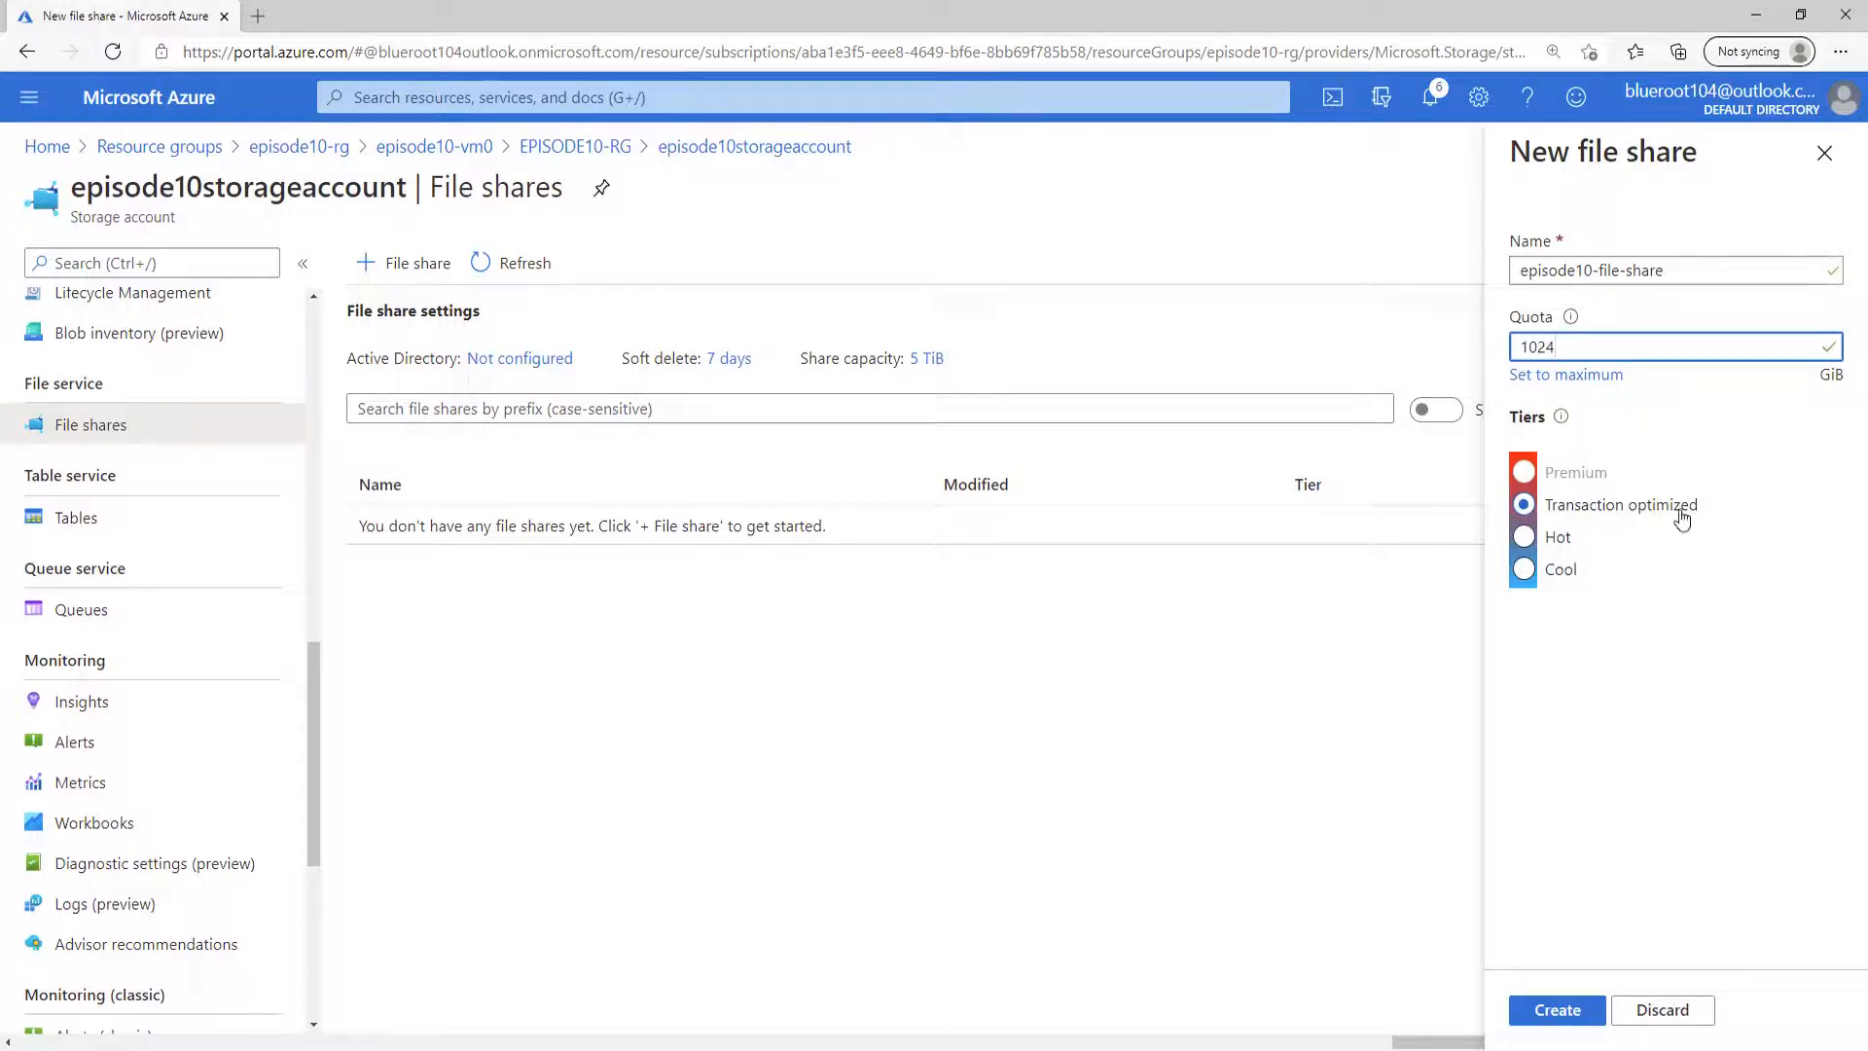
pyautogui.click(1581, 1011)
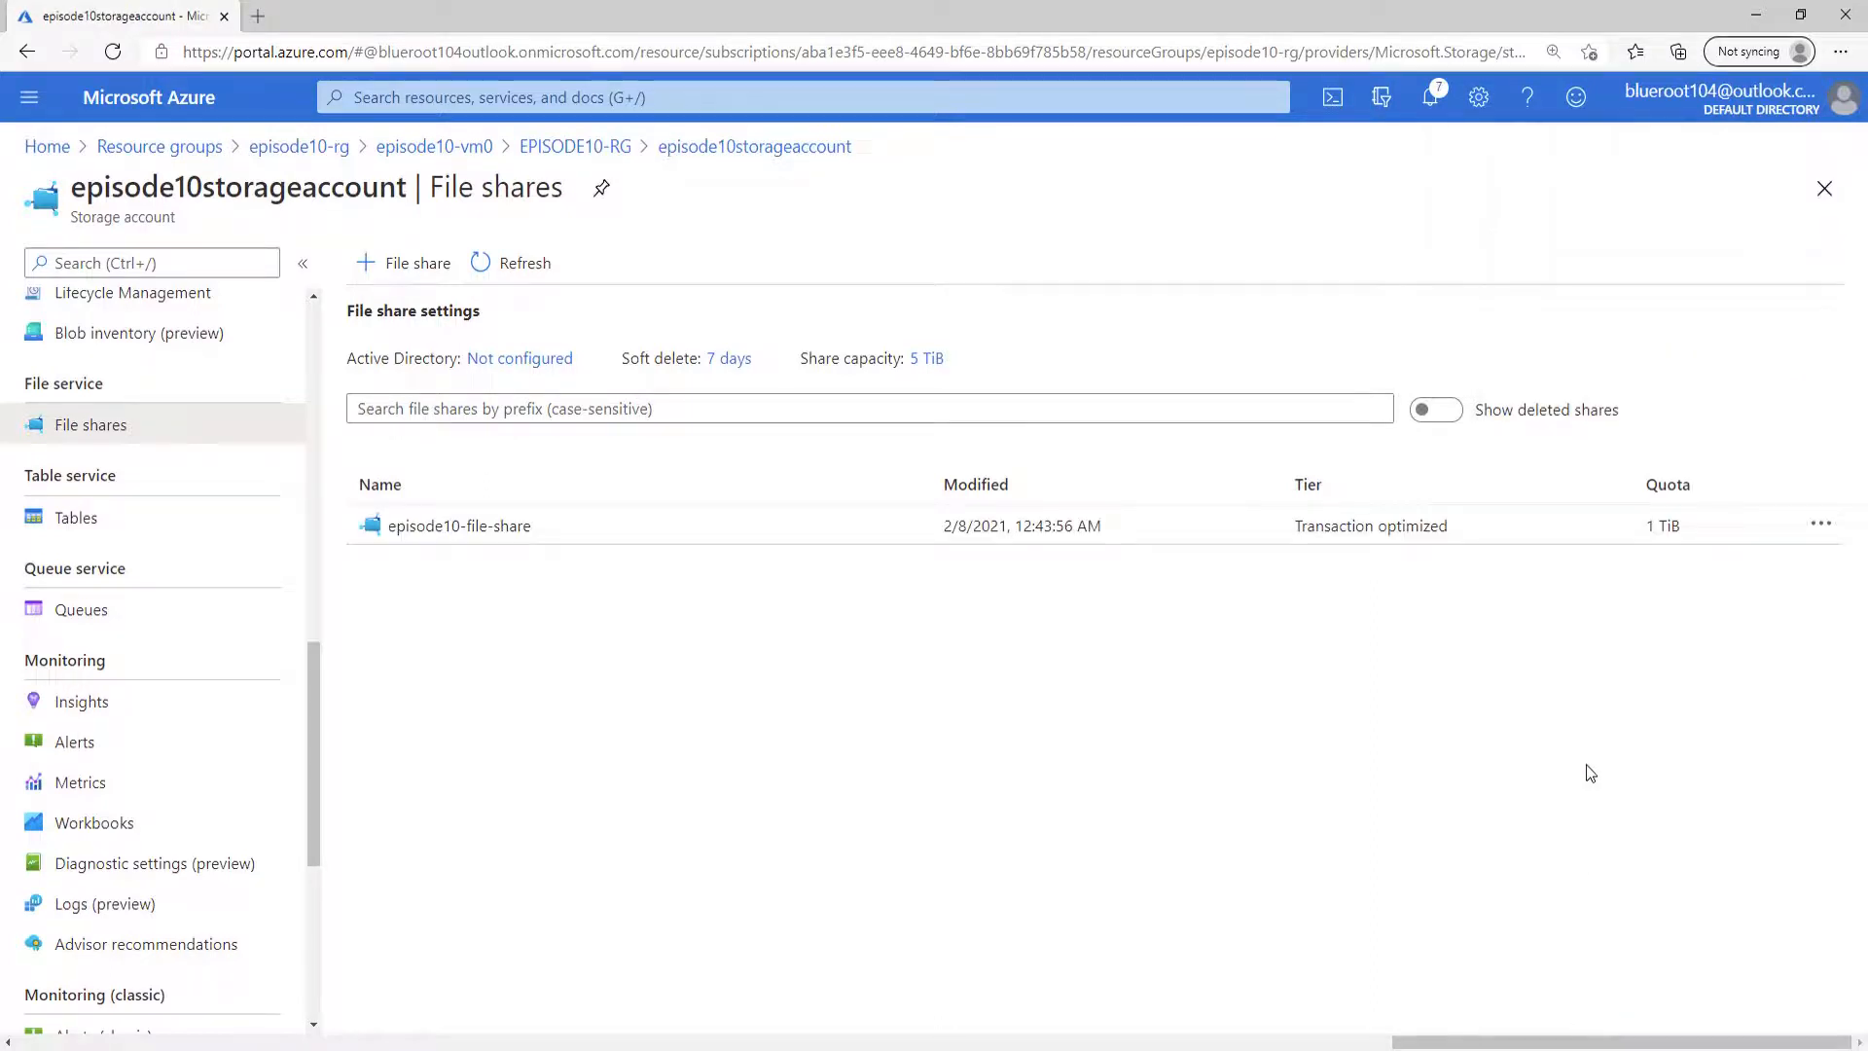
# Open episode10-file-share and copy its Windows connection script for drive letter Z with storage account key authentication.
pyautogui.click(479, 542)
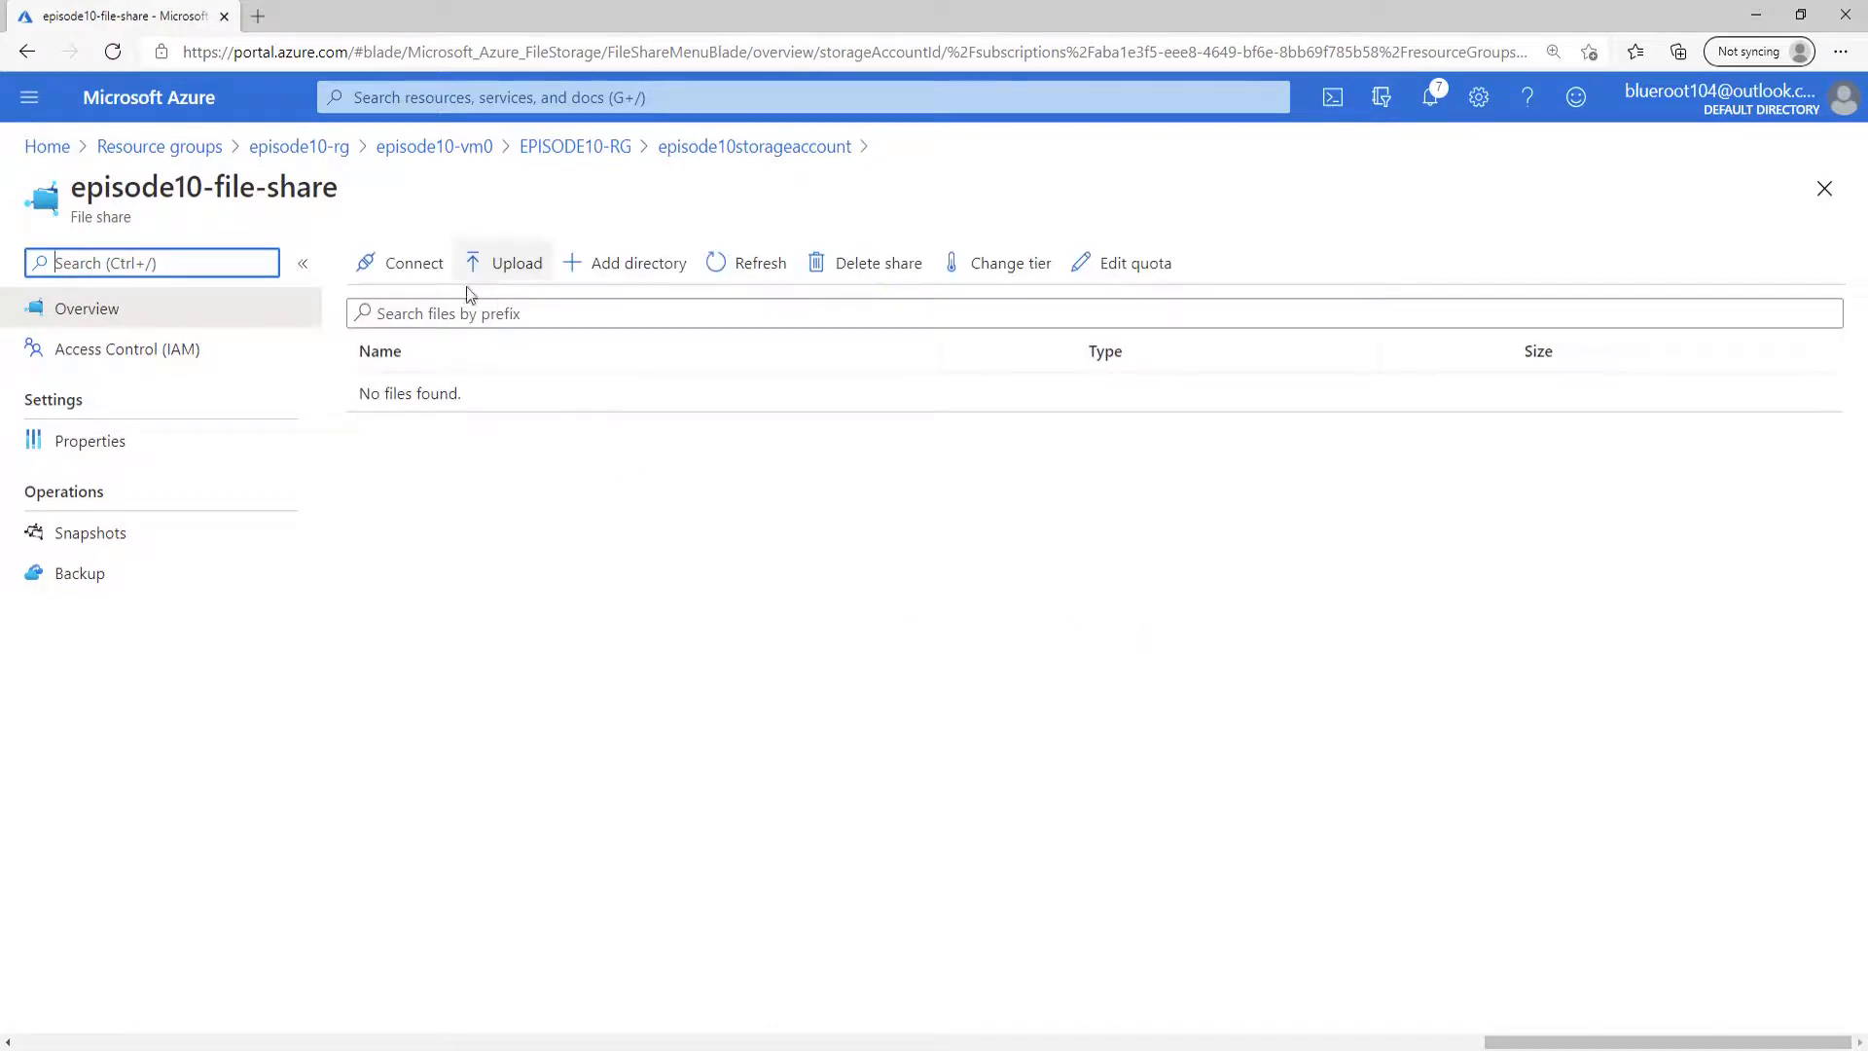
pyautogui.click(404, 264)
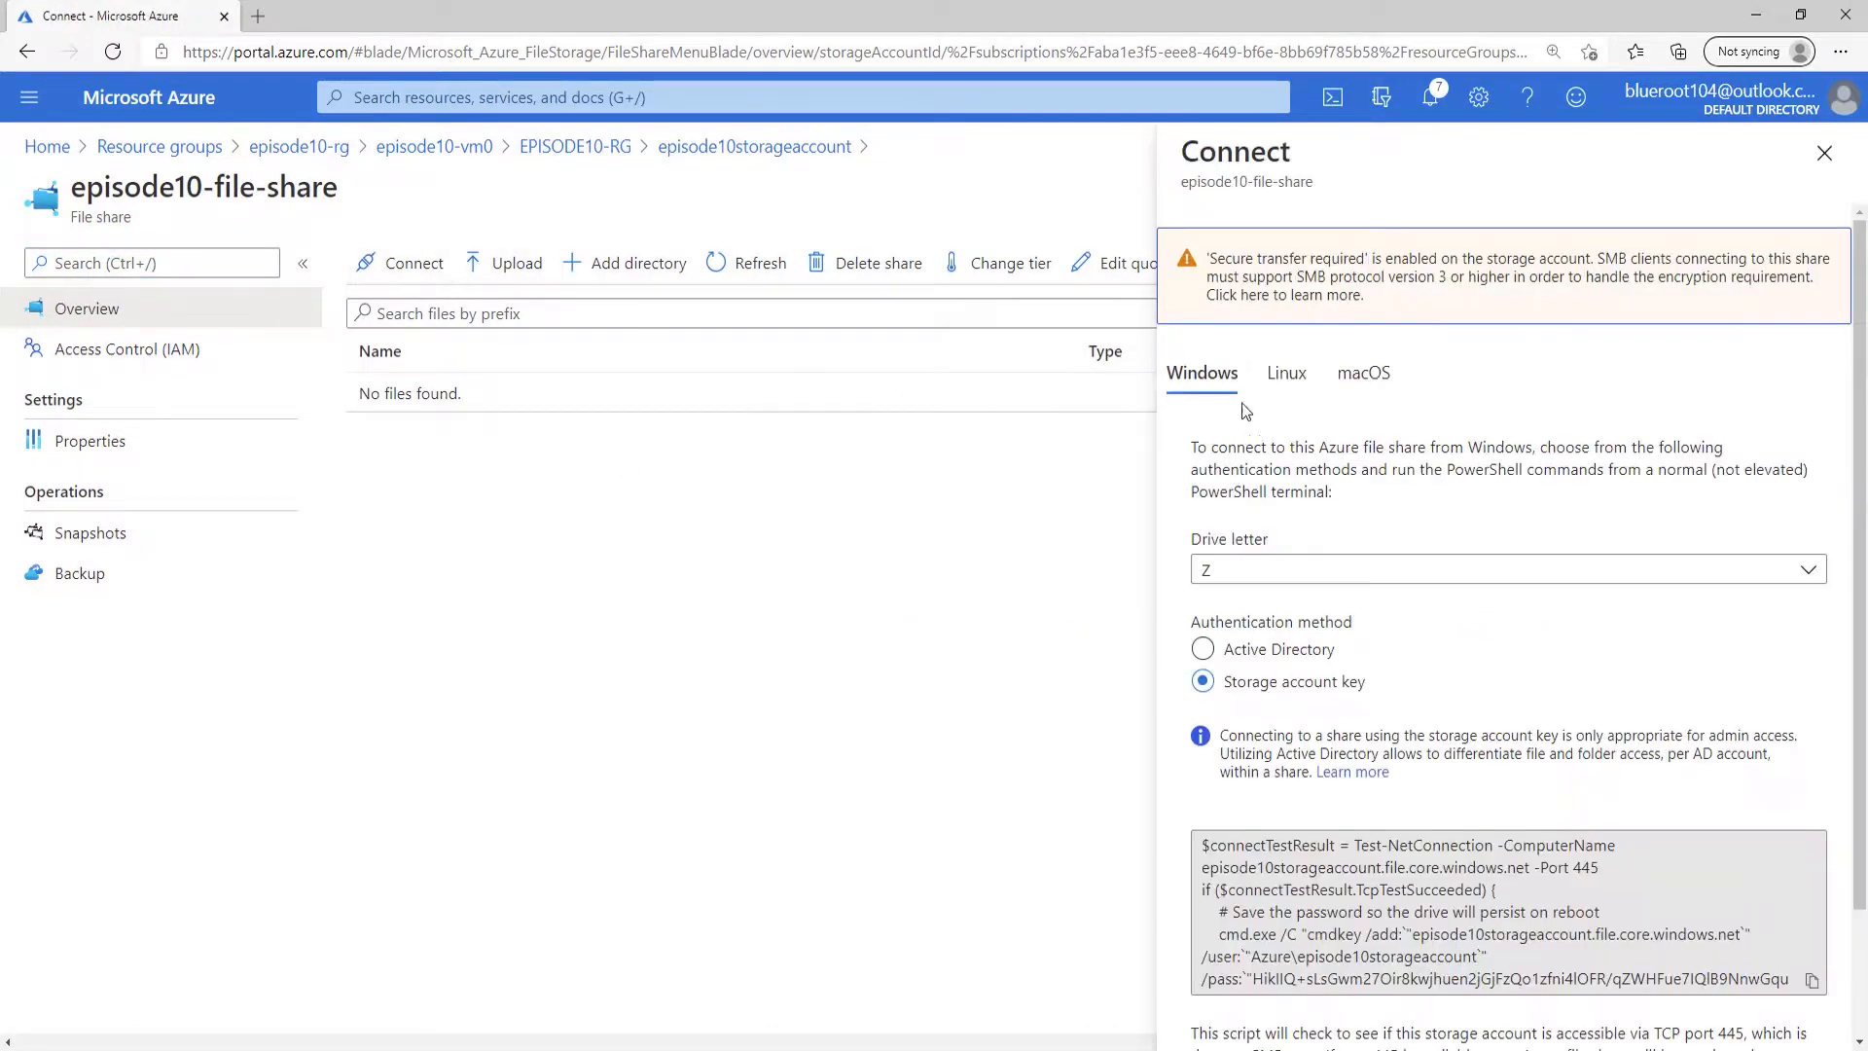
pyautogui.scroll(-3, 1654, 744)
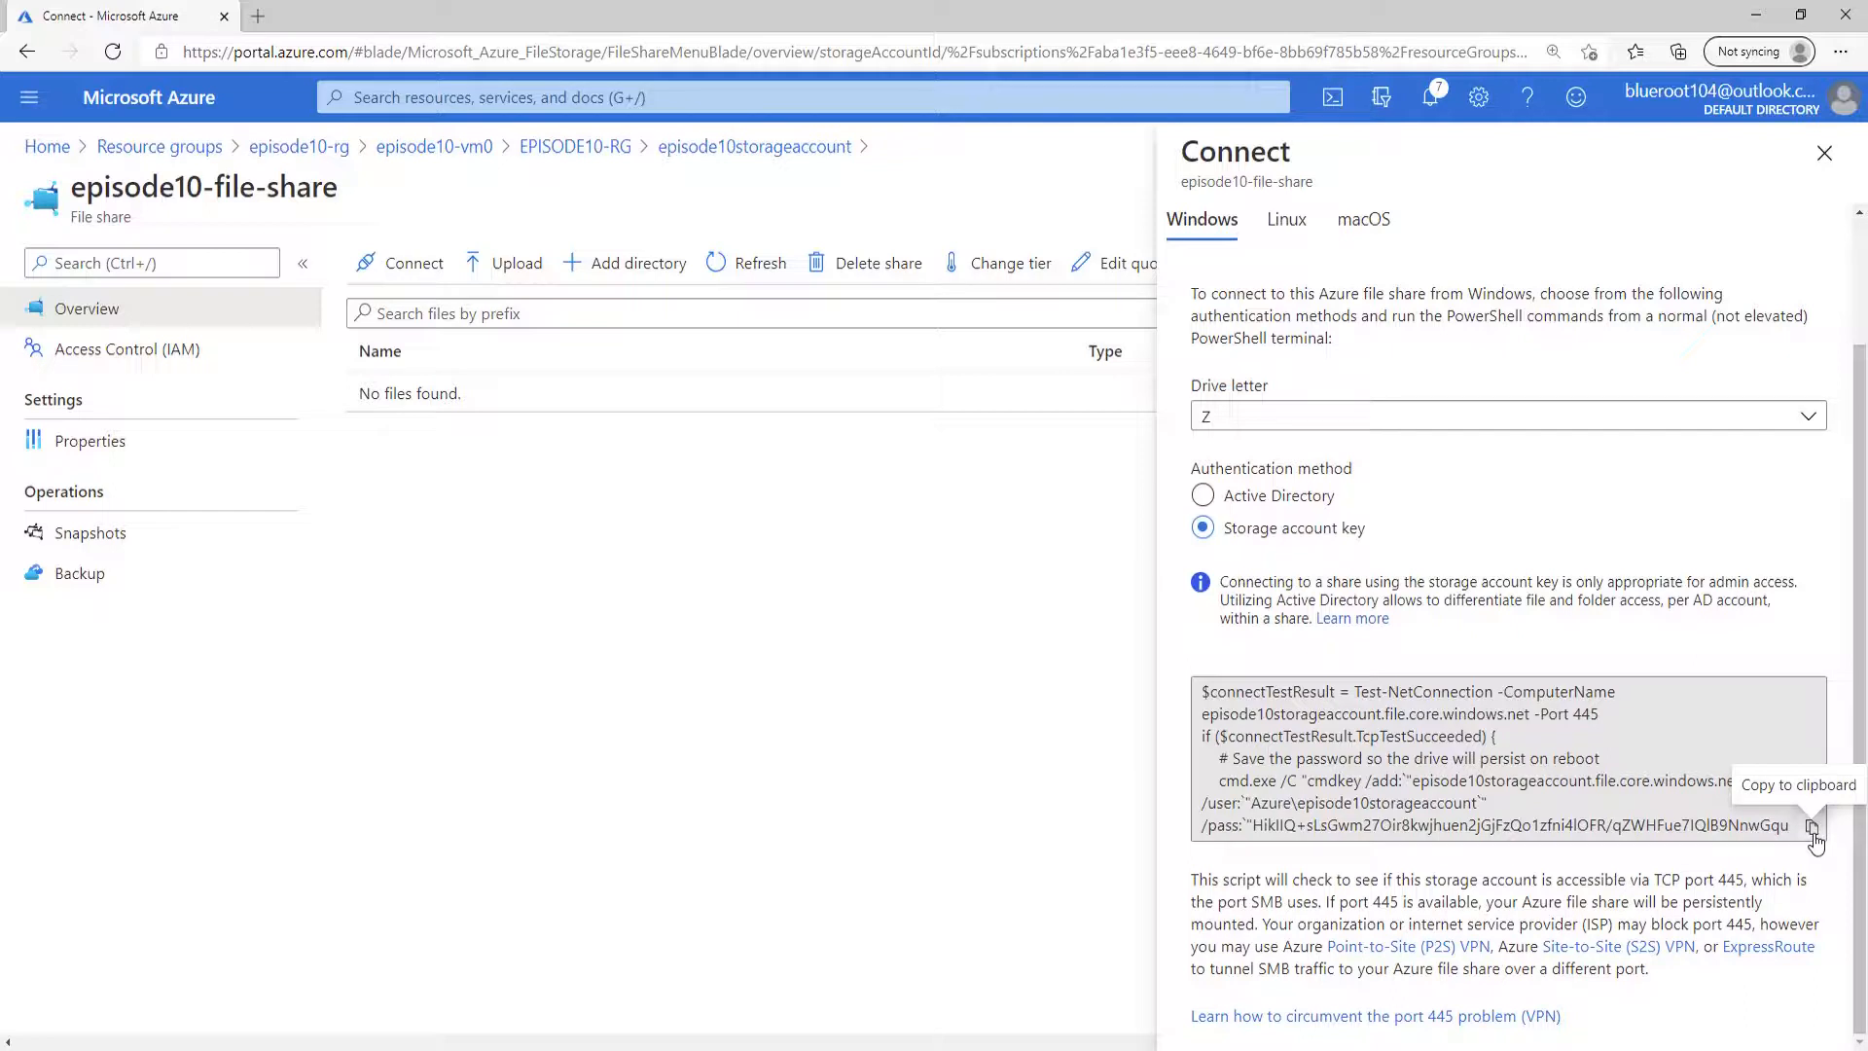
pyautogui.click(1812, 827)
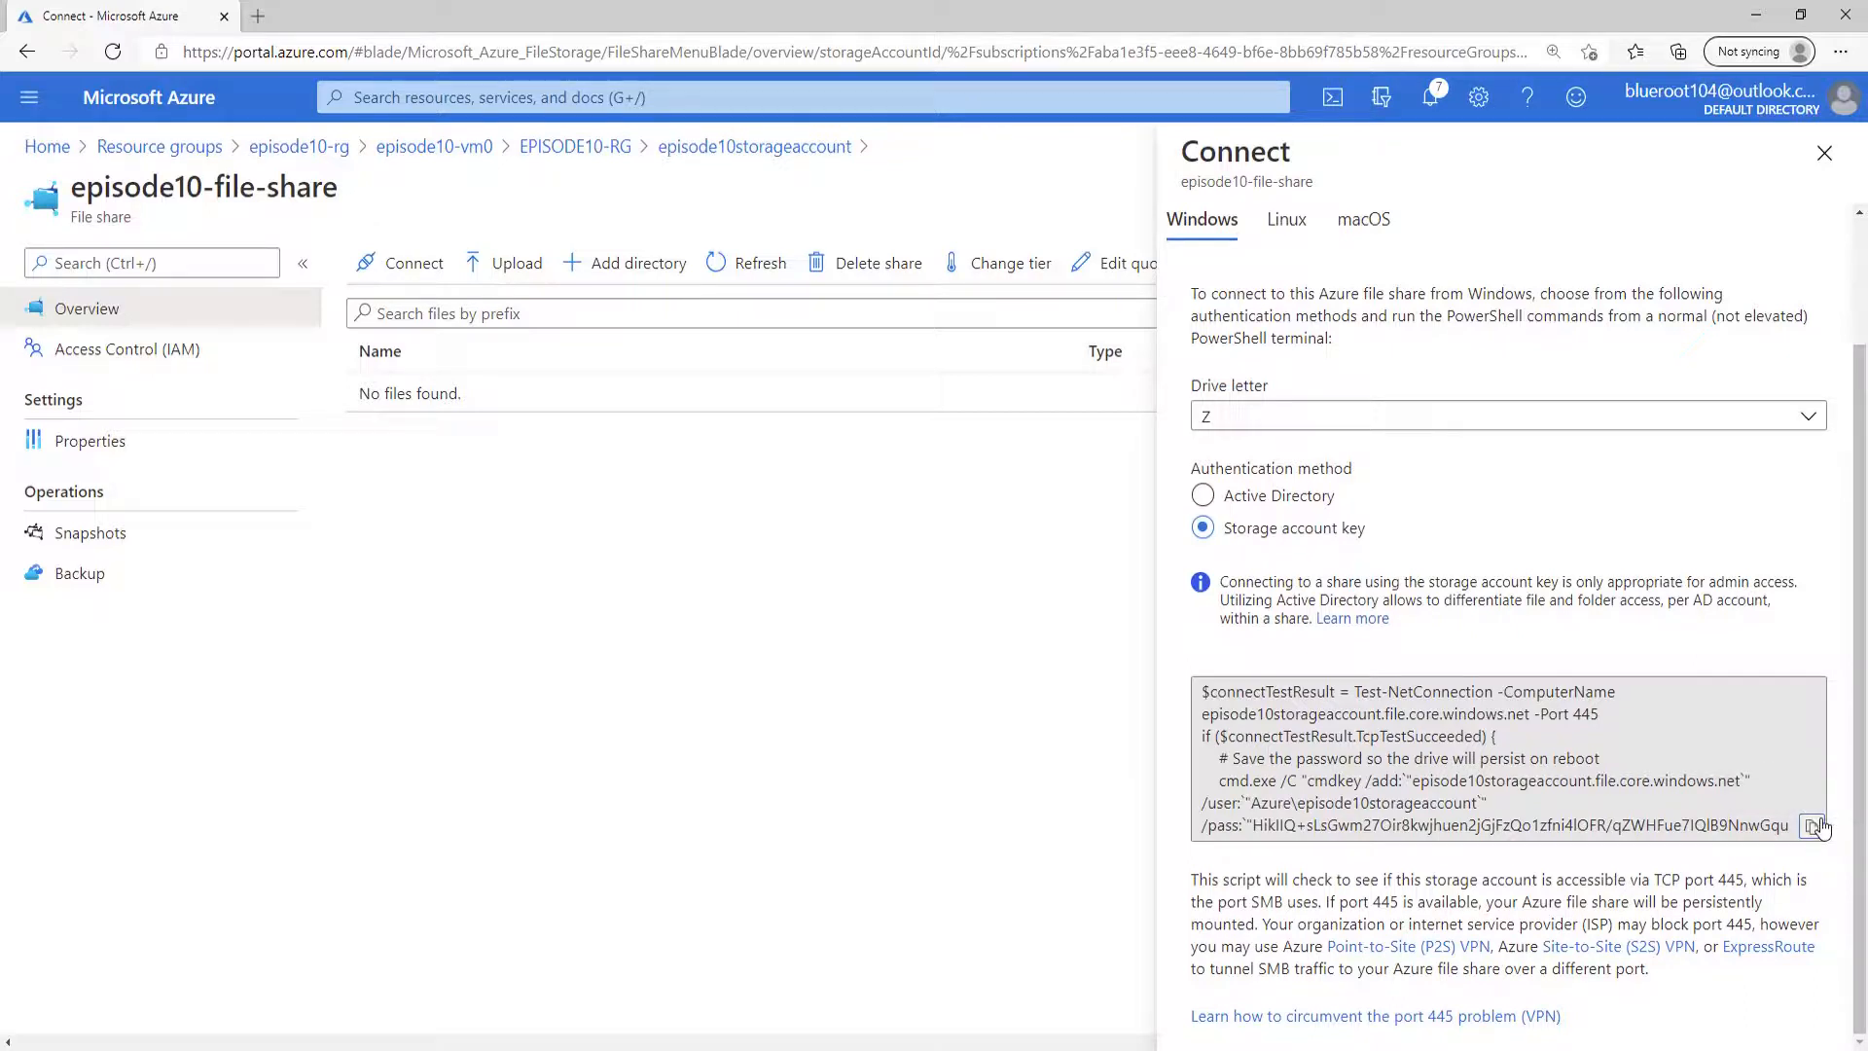
# Return to the virtual machine episode10-vm0 and open the RunPowerShellScript run command.
pyautogui.click(438, 149)
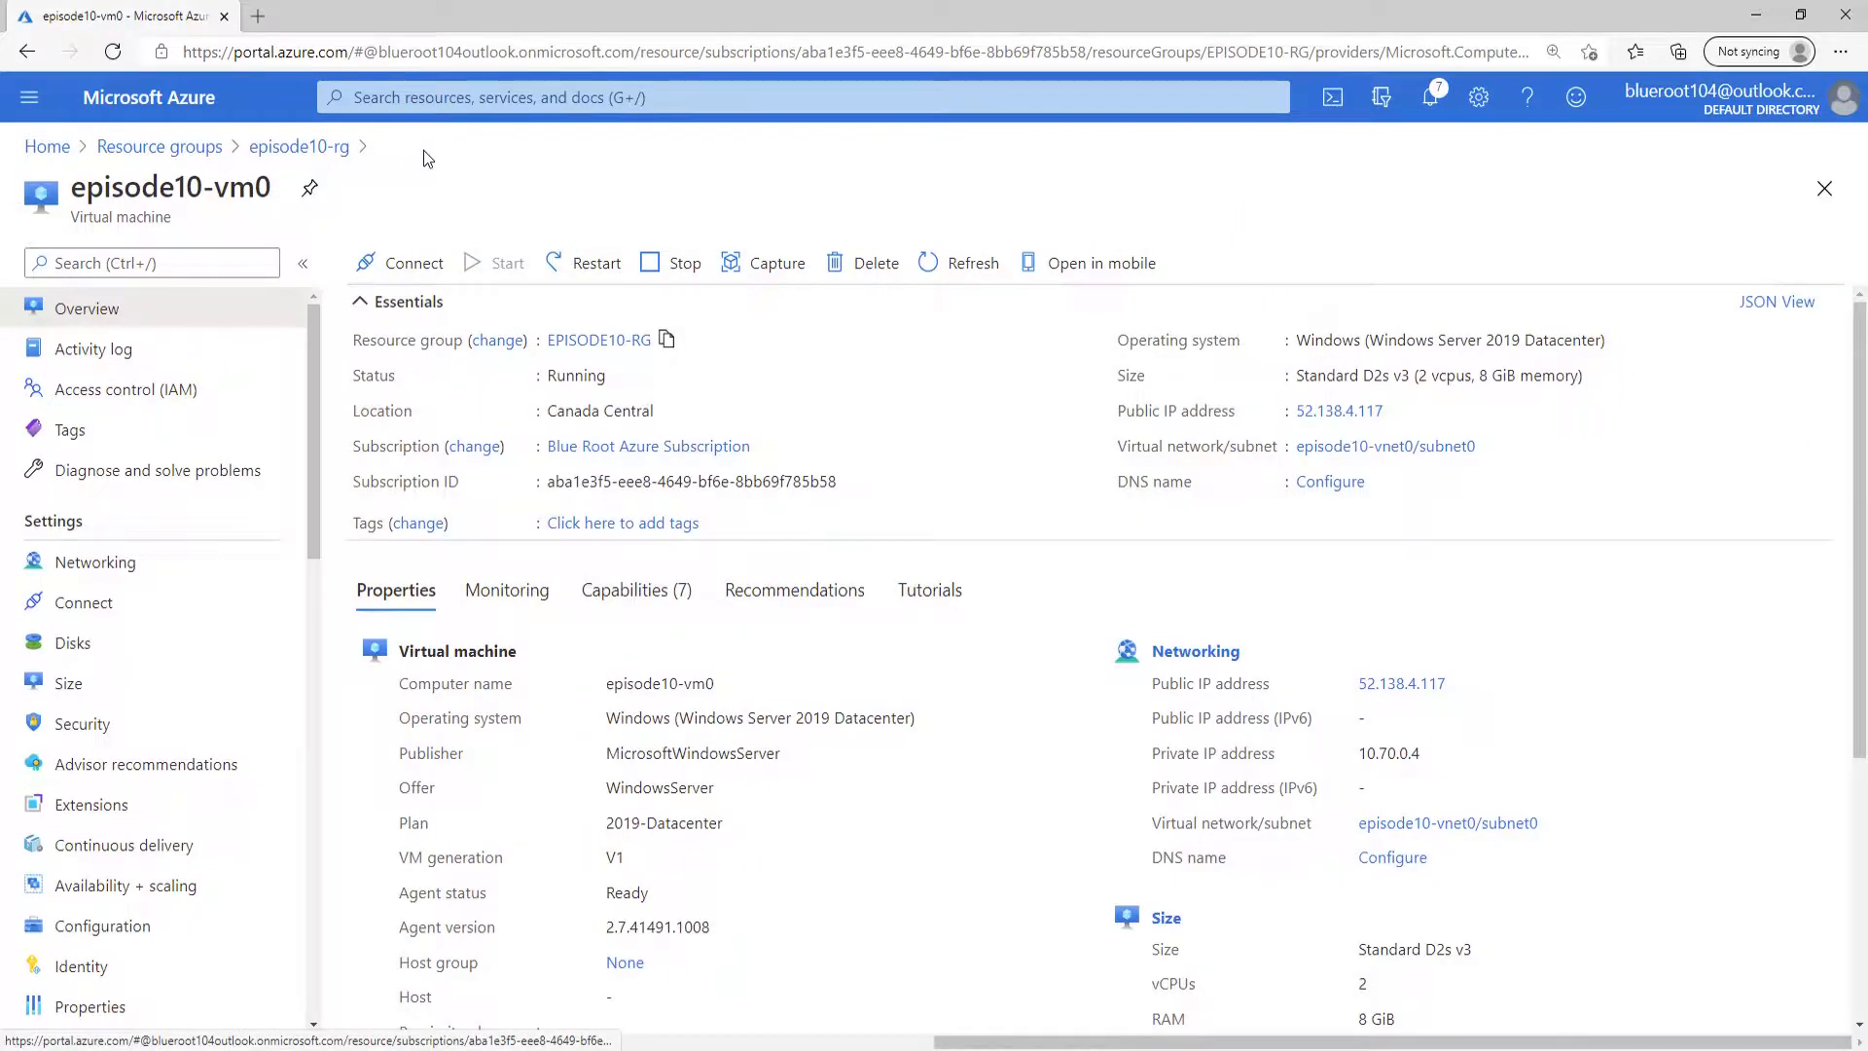
pyautogui.scroll(-3, 225, 572)
pyautogui.scroll(-3, 219, 576)
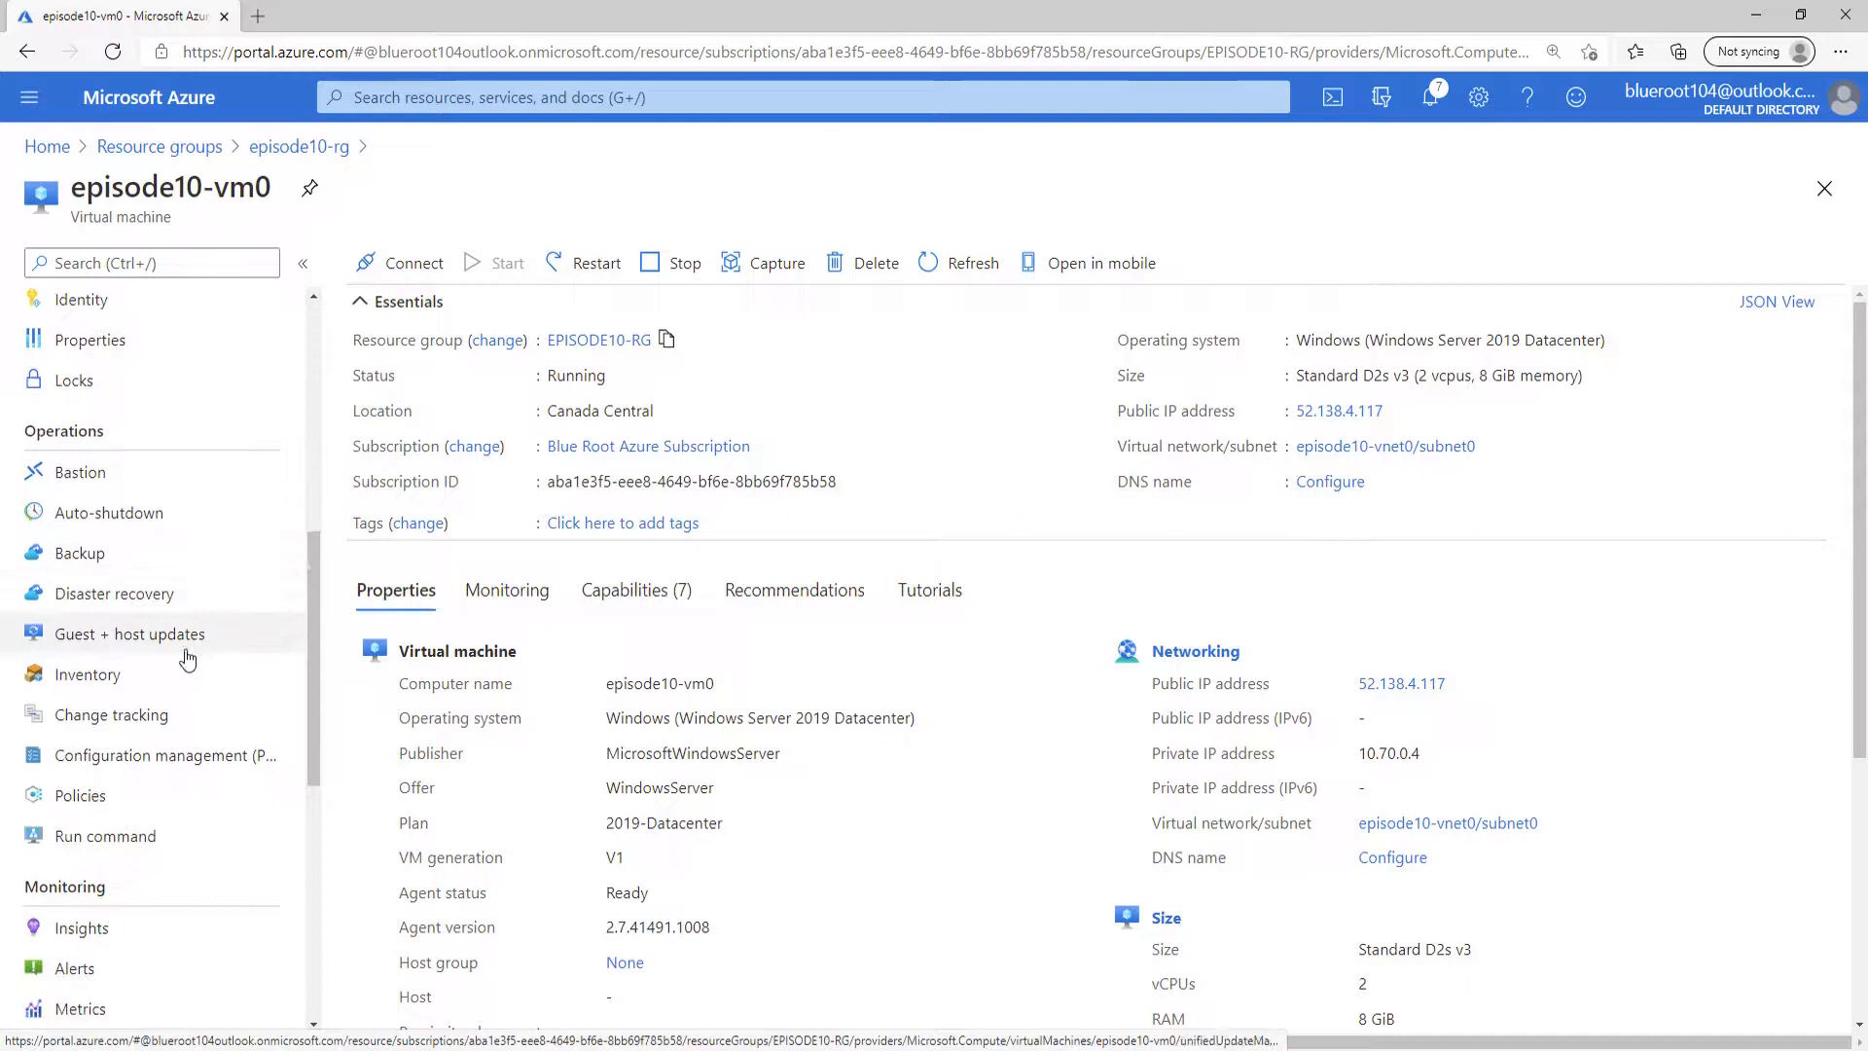
pyautogui.click(127, 839)
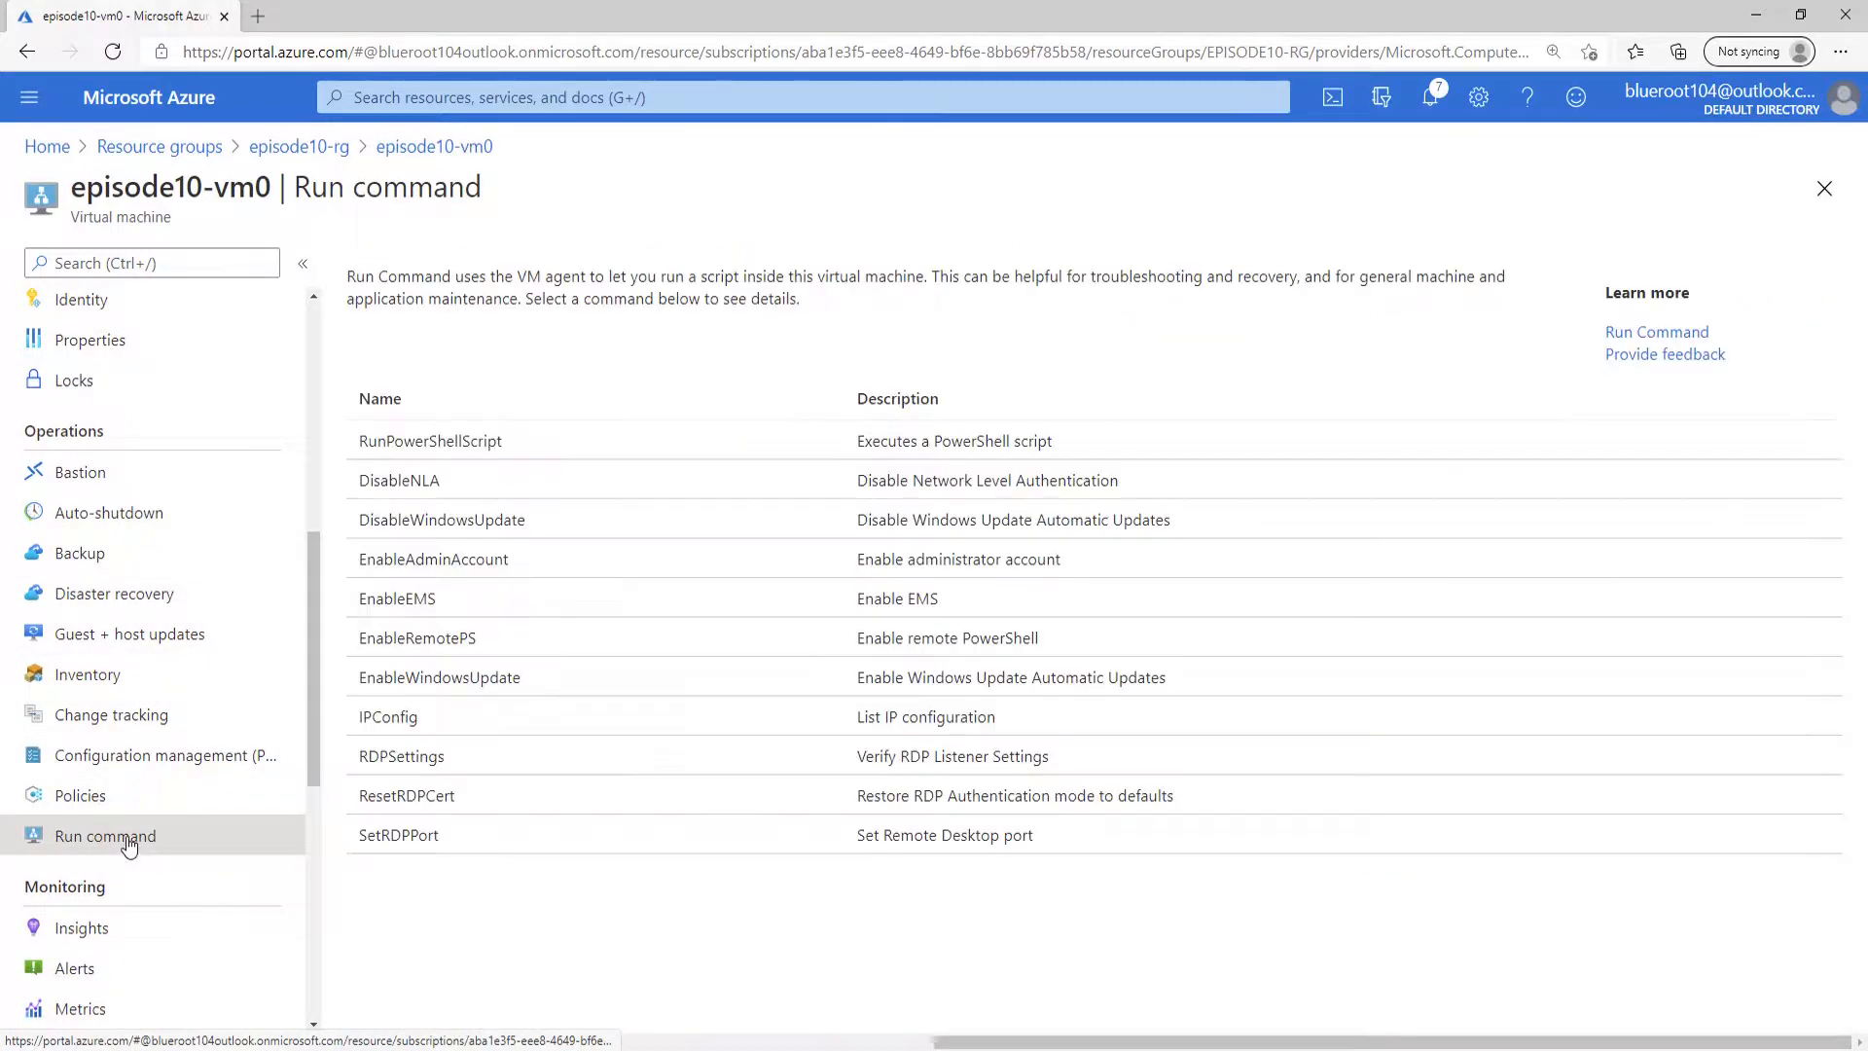
pyautogui.click(479, 443)
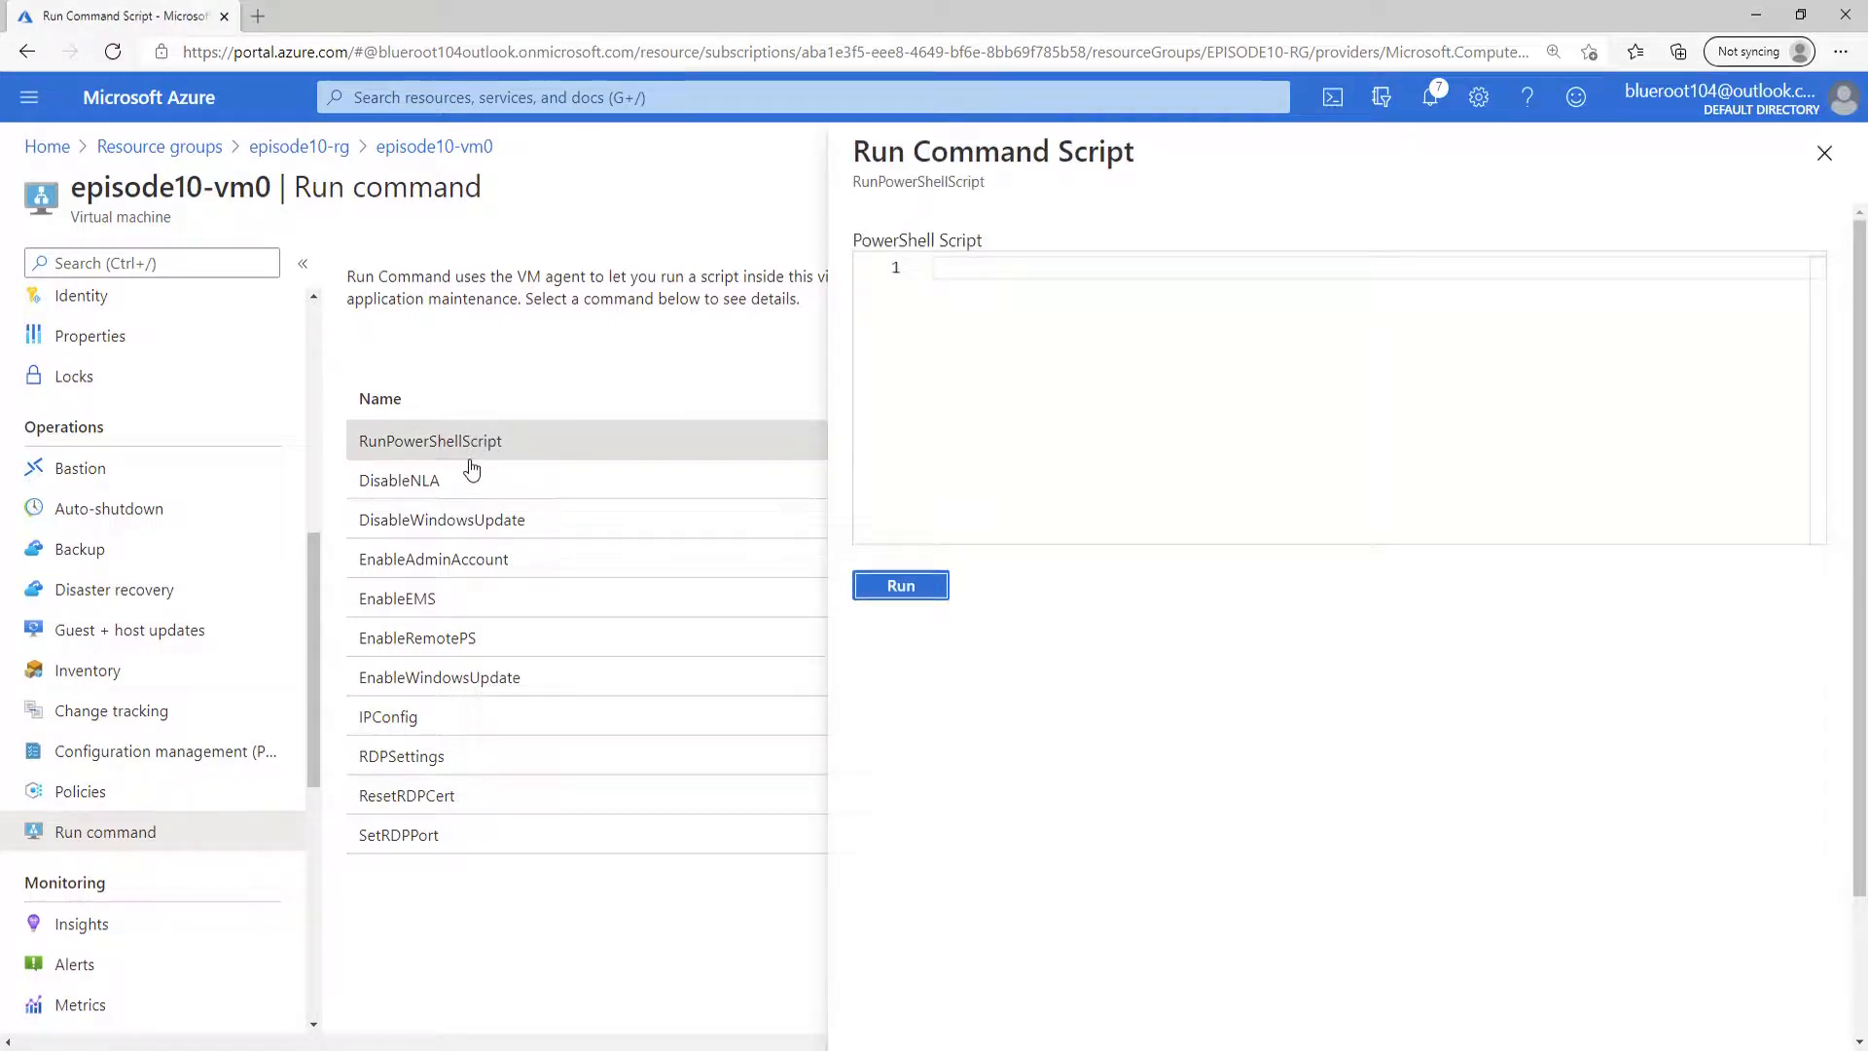
# Paste the copied file share connection script, including its storage account key, into the PowerShell script field and run it.
pyautogui.click(1015, 269)
pyautogui.hotkey('ctrl', 'v')
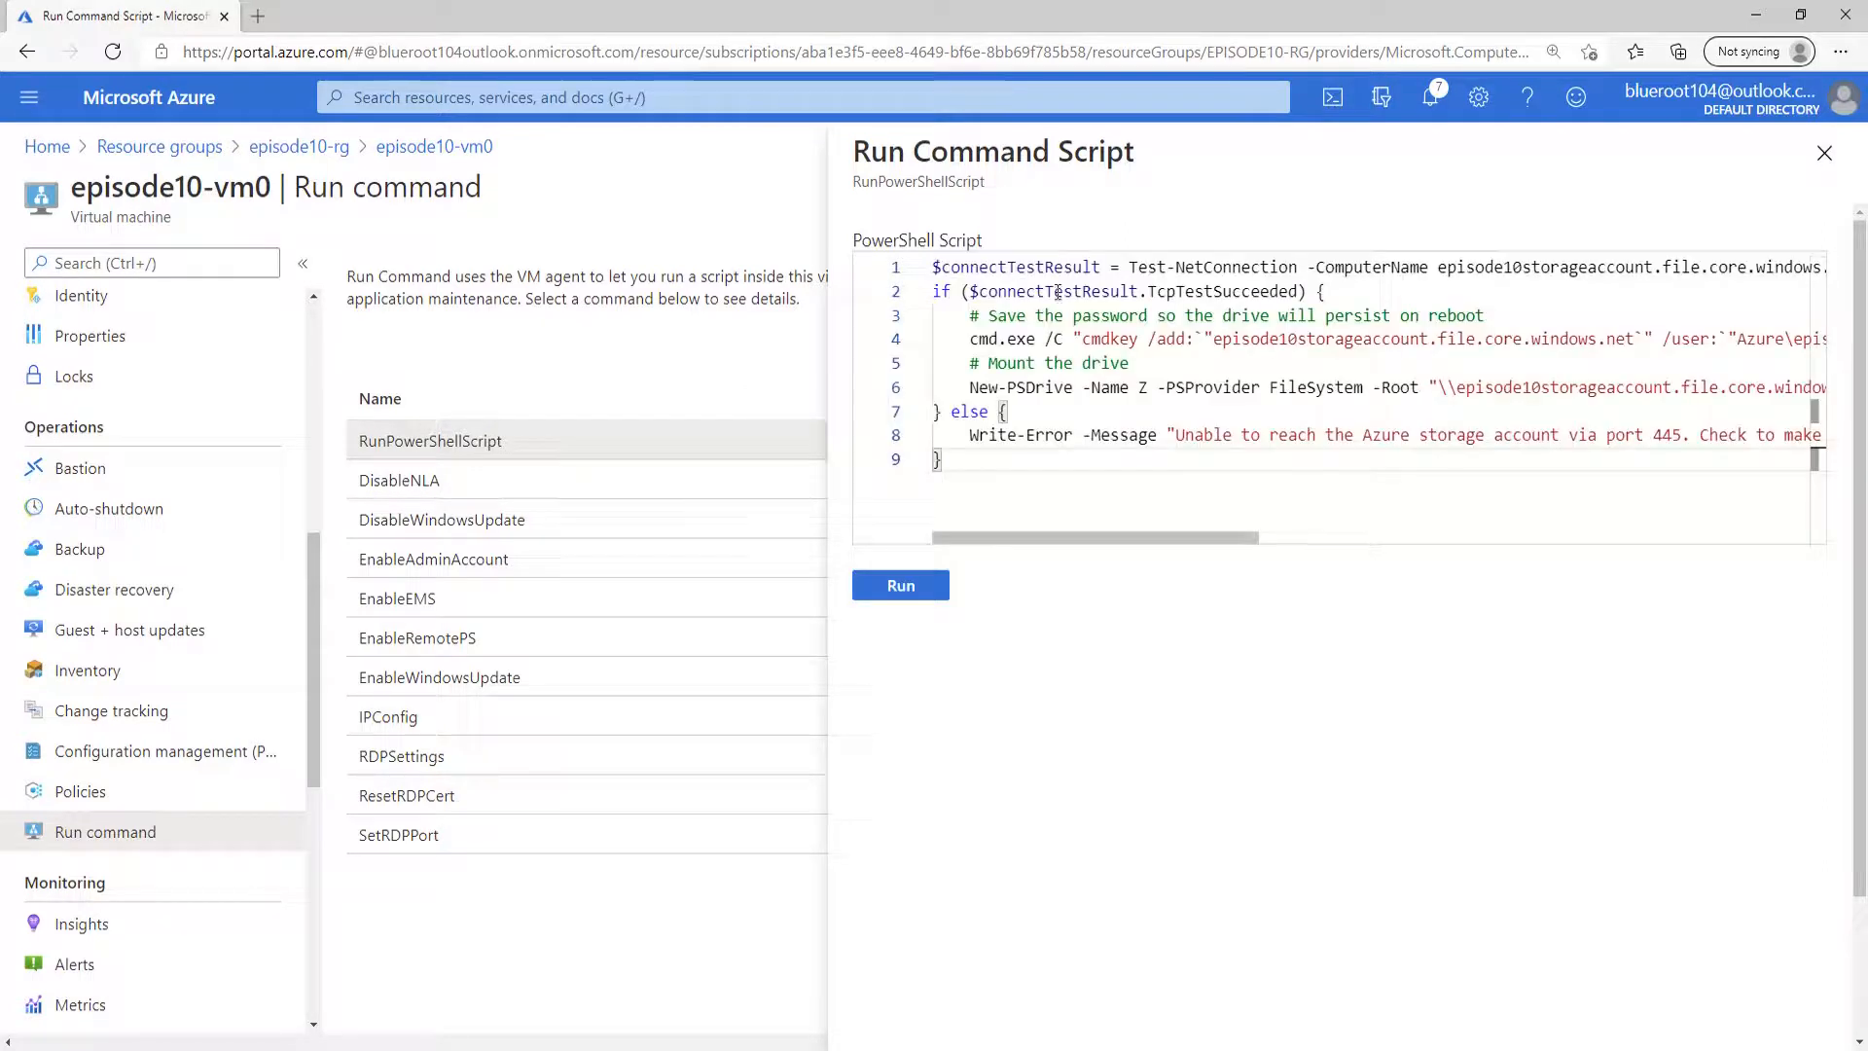
pyautogui.click(922, 587)
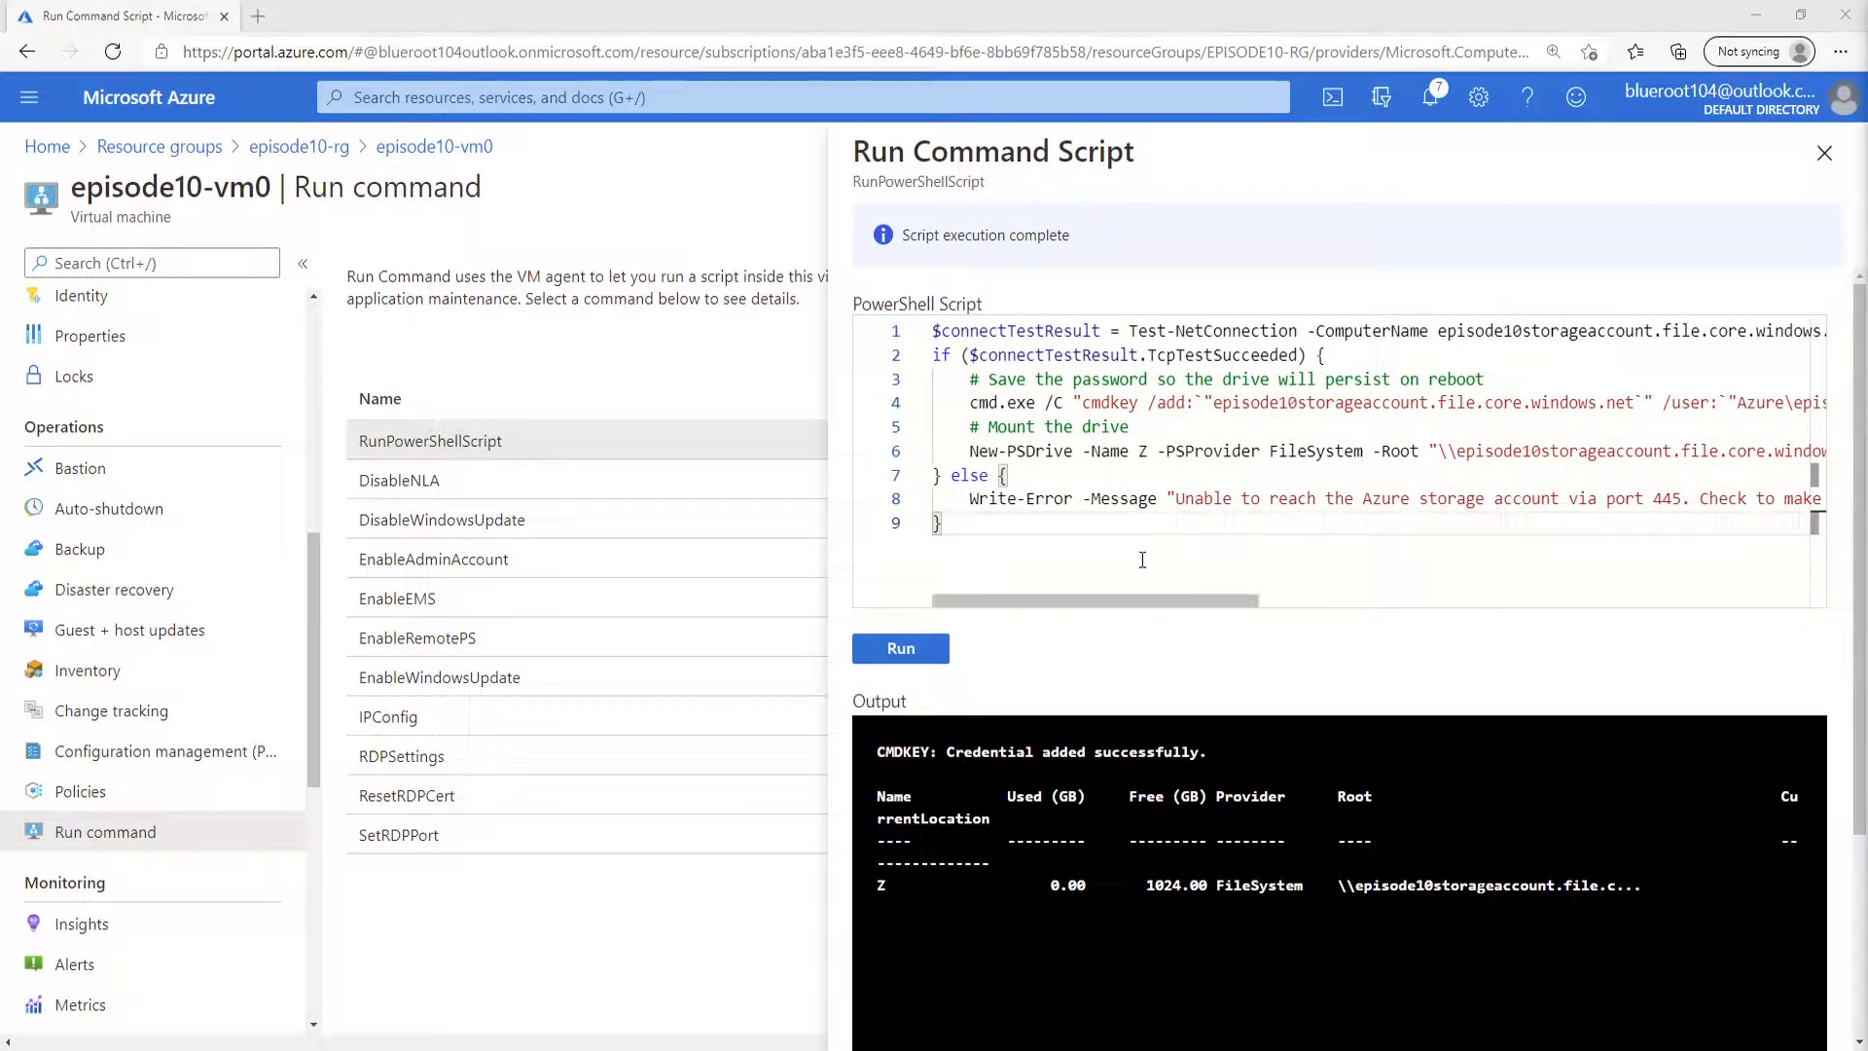
# Replace the script with New-Item commands creating the directory Z:\episode10-folder and the file Z:\episode10-folder\episode10-file.txt, run it and review the output.
pyautogui.moveTo(1037, 523); pyautogui.dragTo(868, 340)
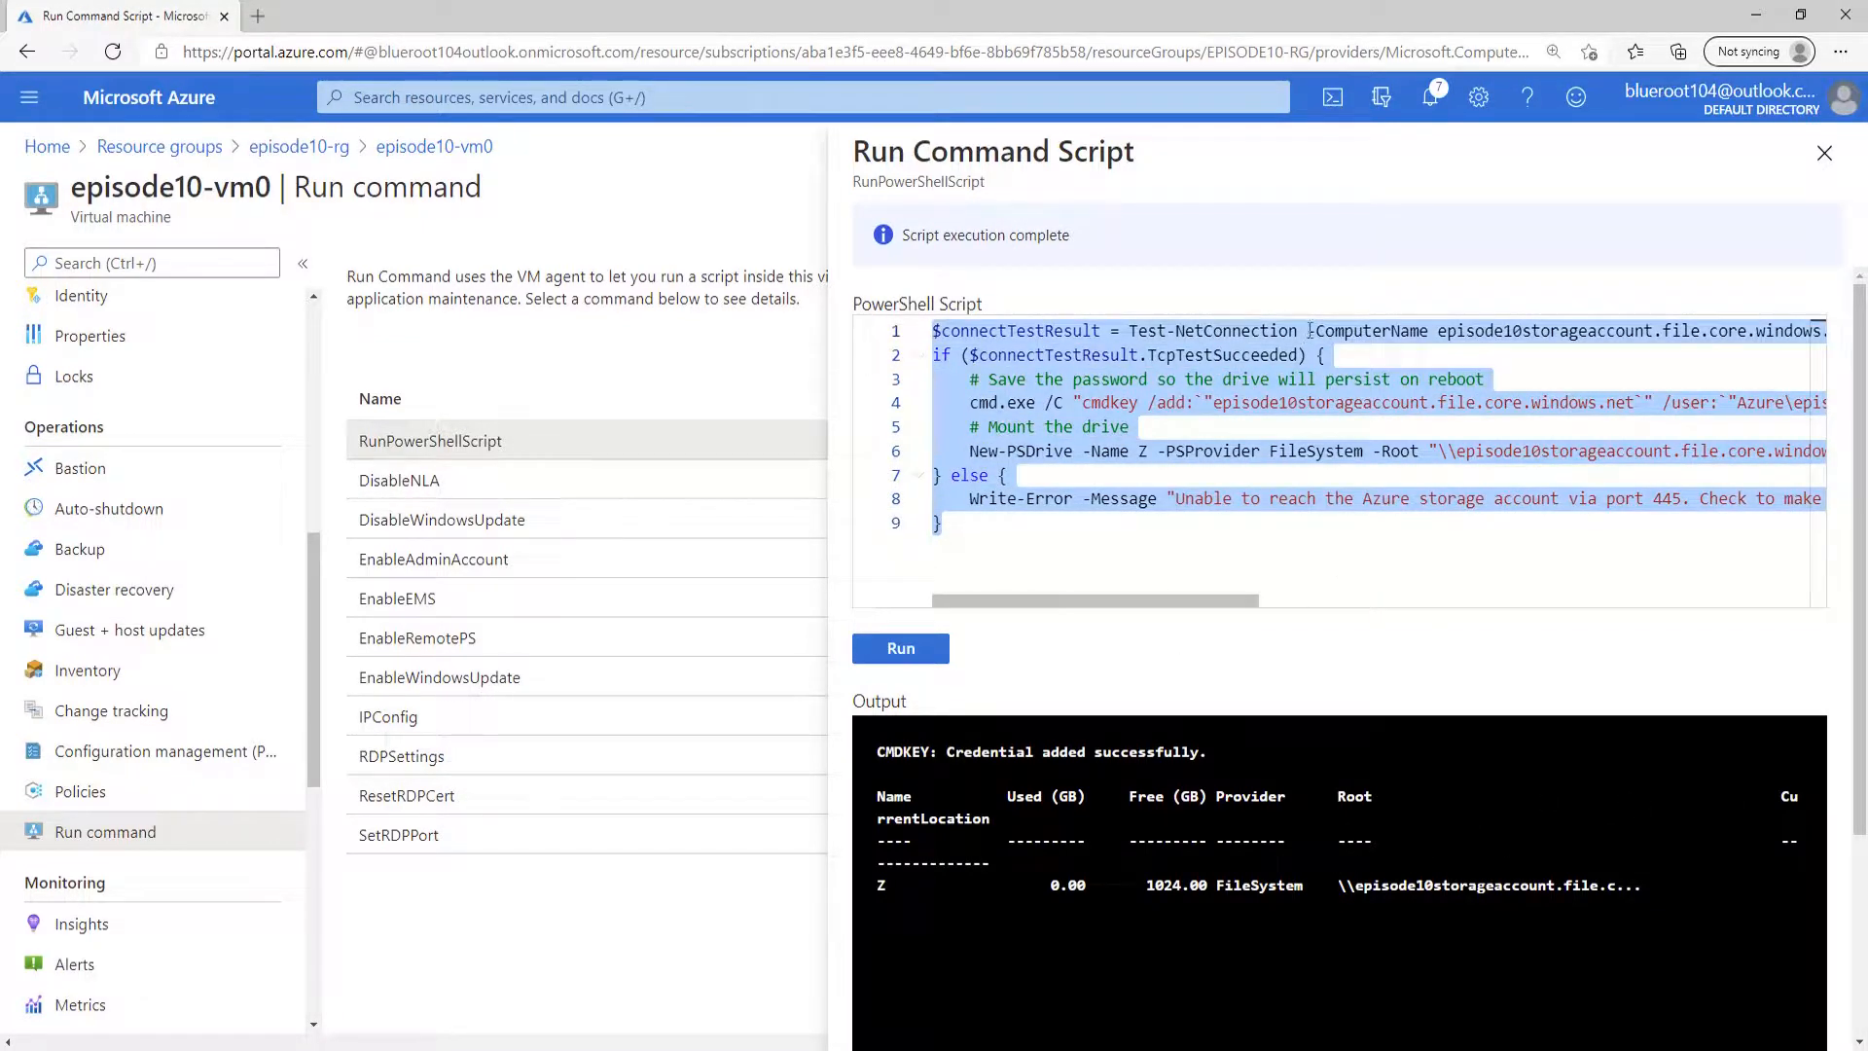
pyautogui.hotkey('ctrl', 'v')
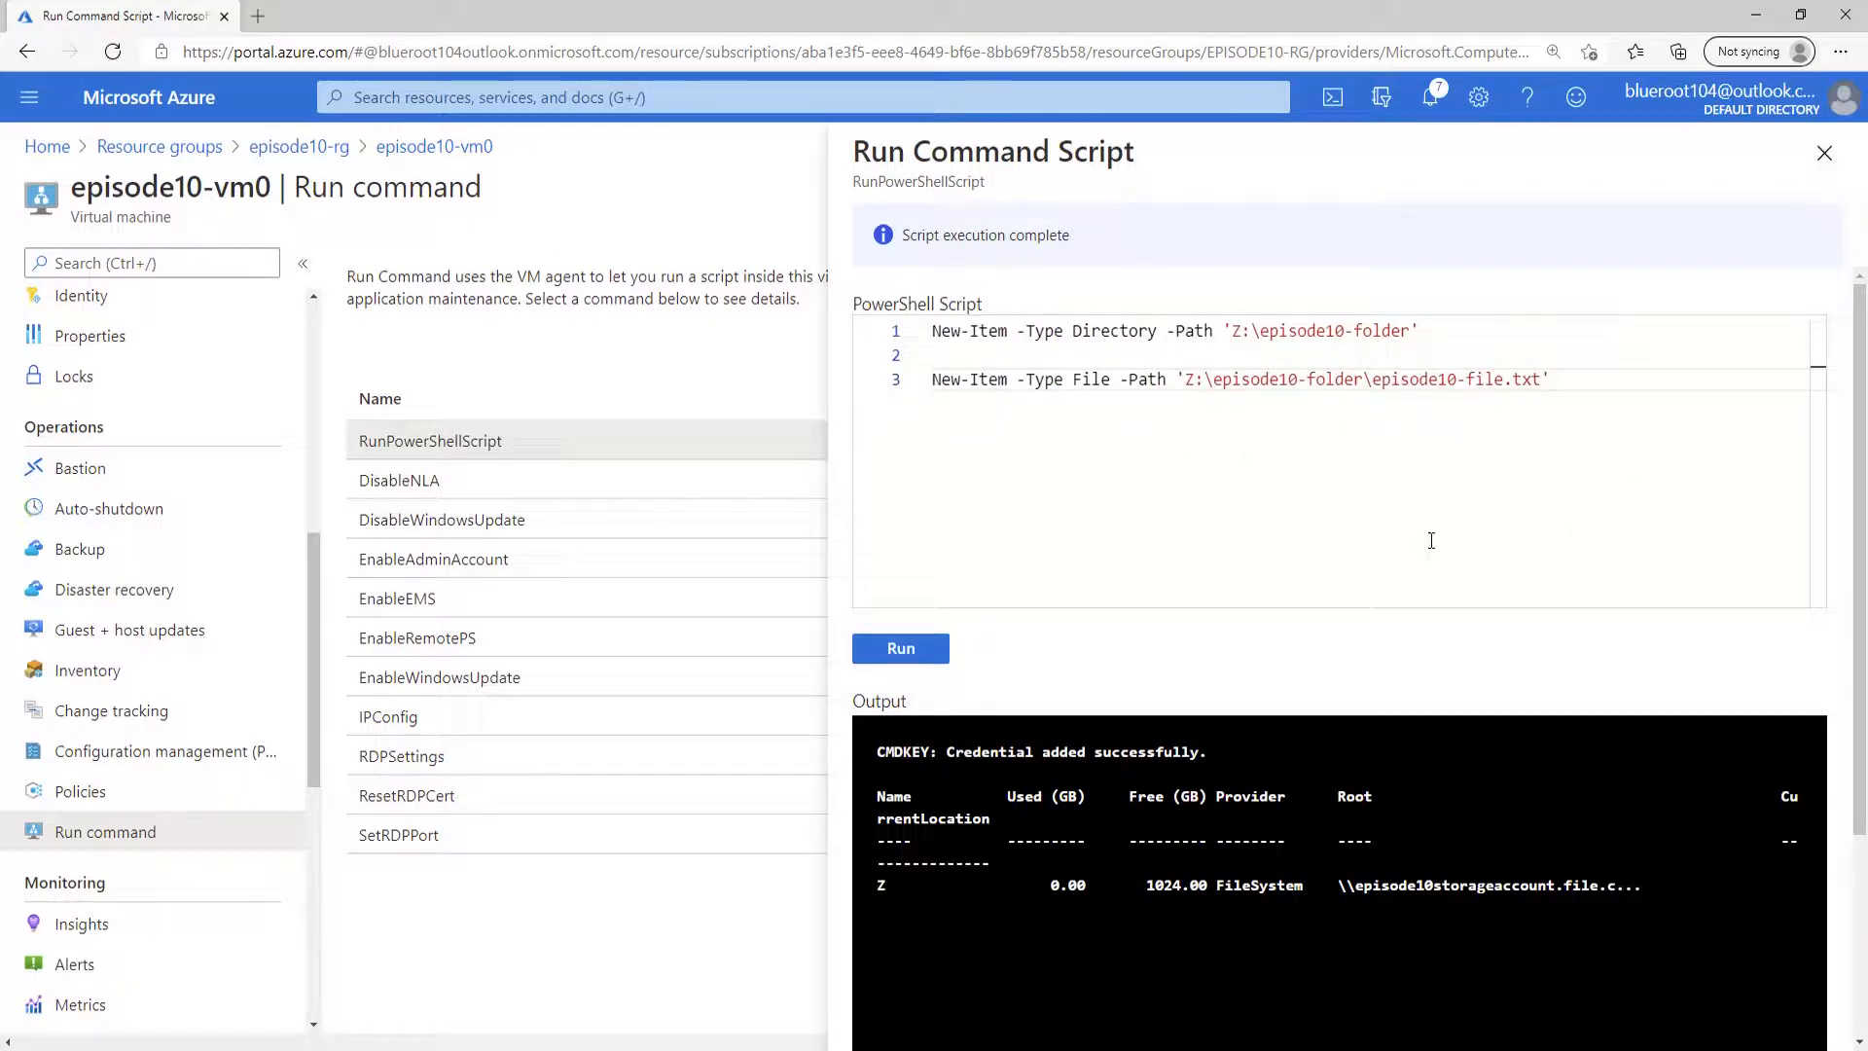
pyautogui.moveTo(1212, 380); pyautogui.dragTo(1298, 380)
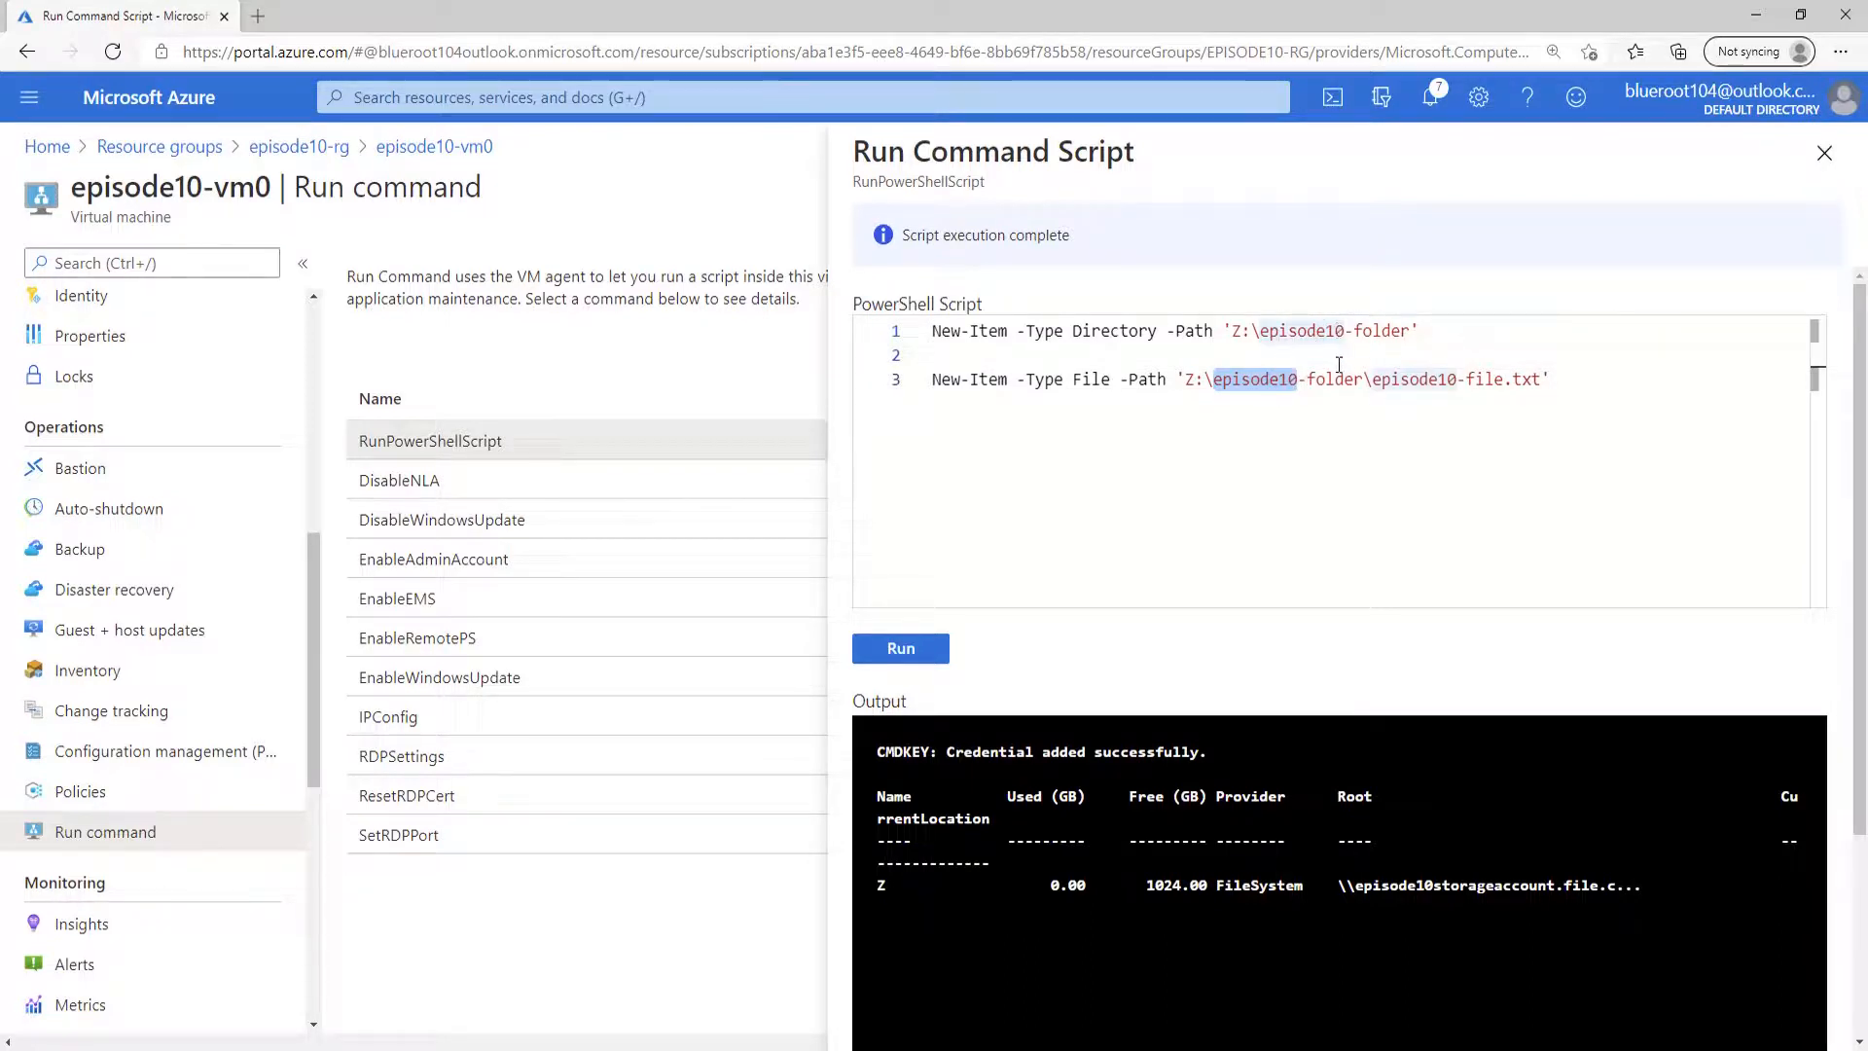
pyautogui.click(1091, 642)
pyautogui.click(908, 655)
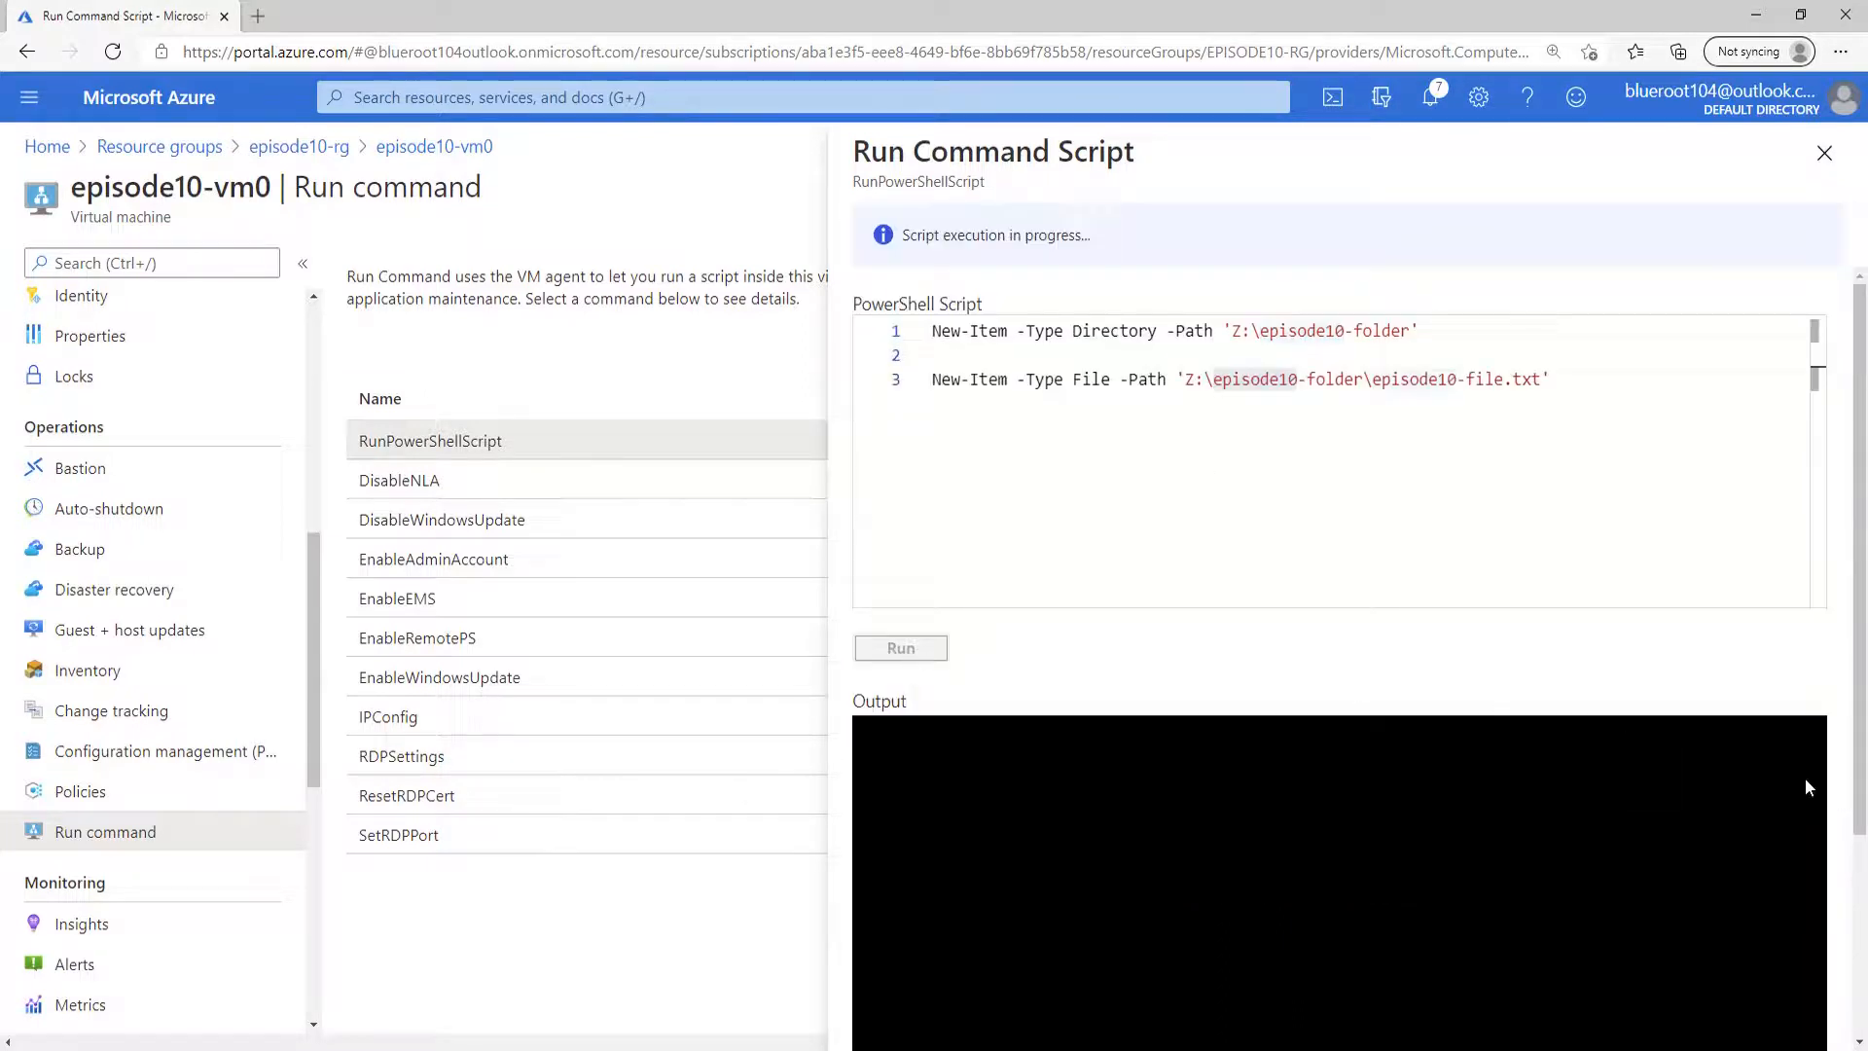
pyautogui.scroll(-1, 1499, 822)
pyautogui.scroll(-1, 1499, 824)
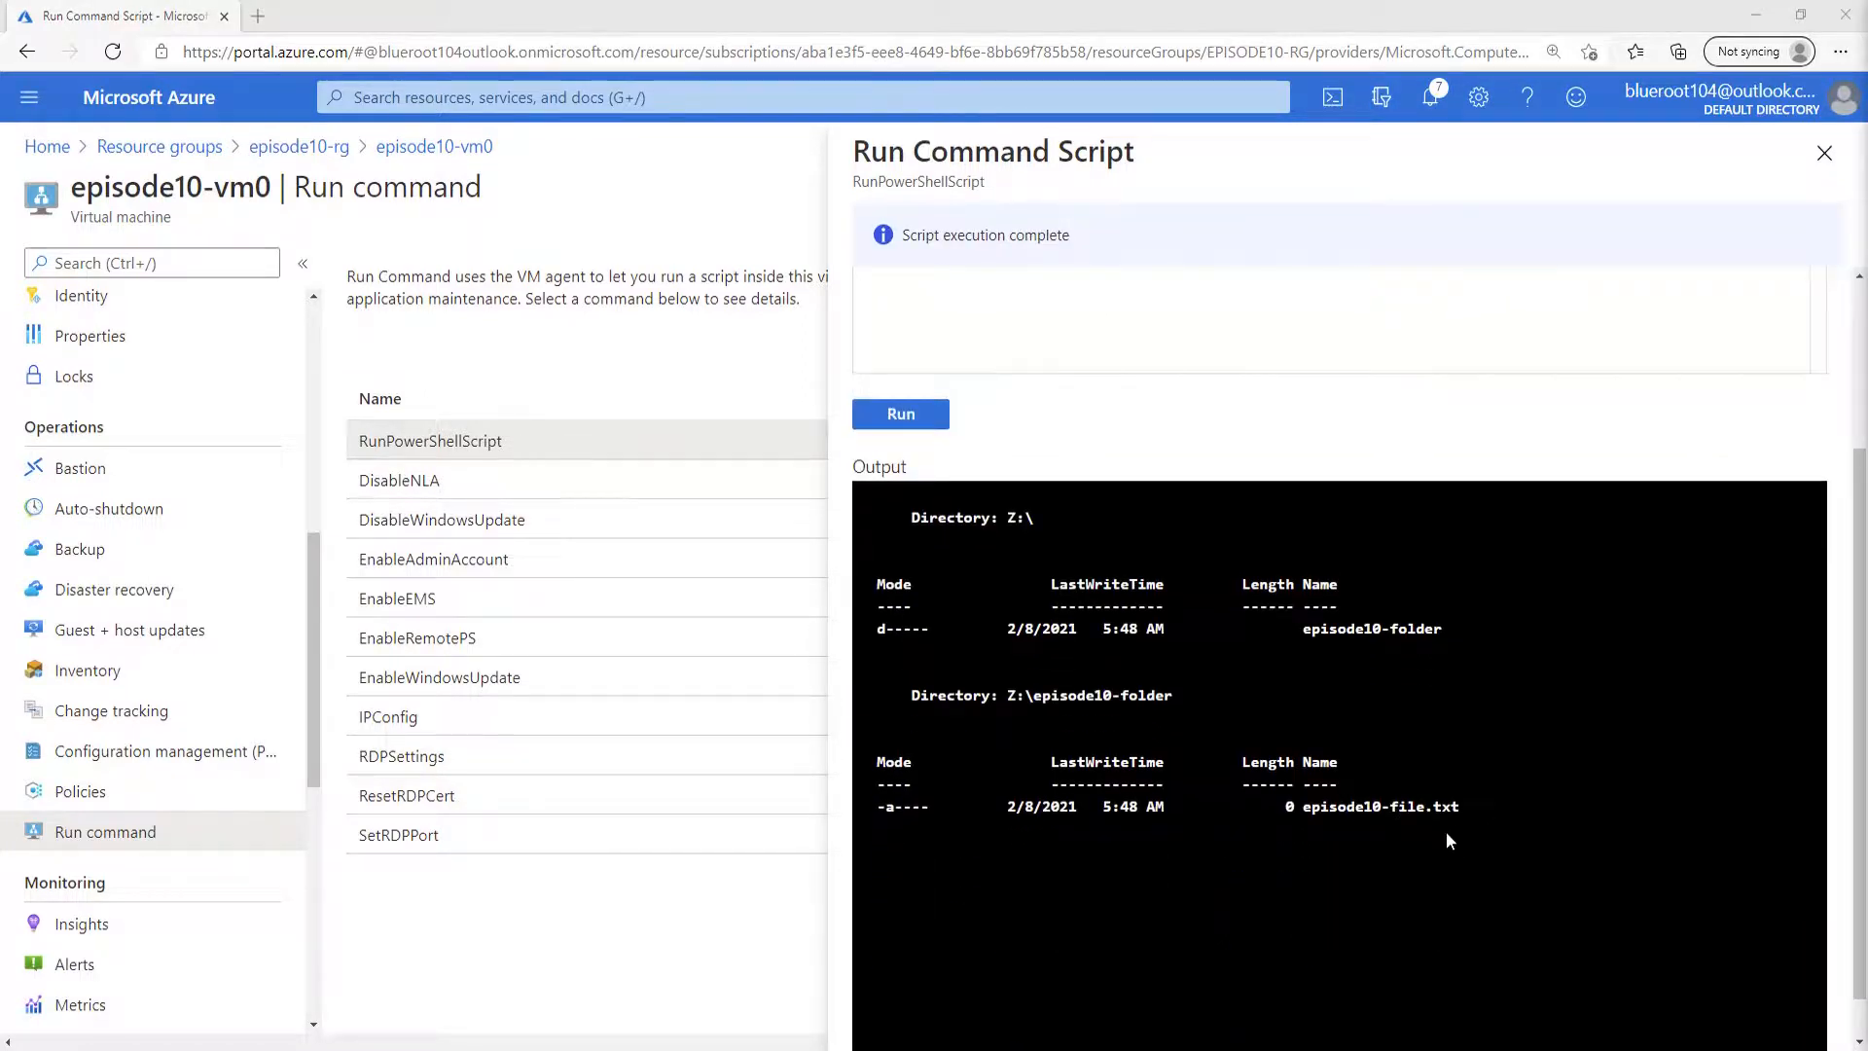
pyautogui.scroll(3, 1440, 842)
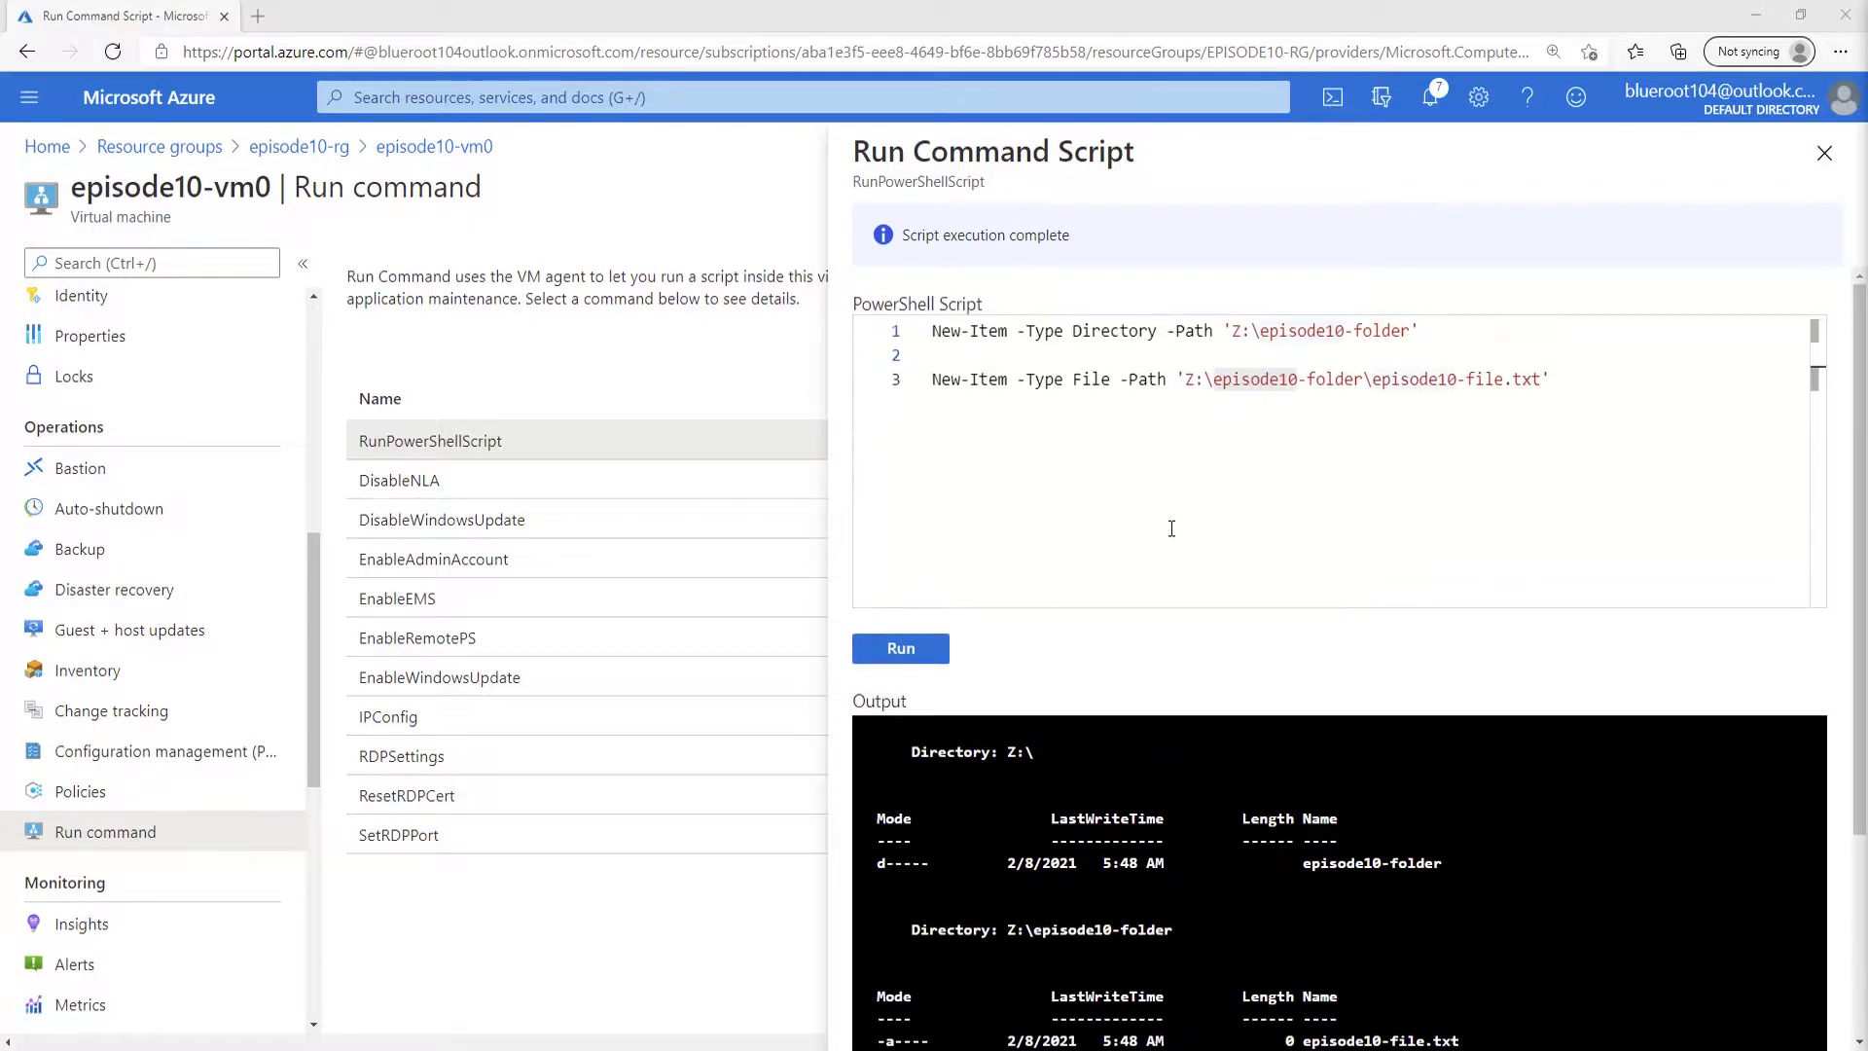
# Open episode10-file-share in episode10storageaccount through the episode10-rg resource group and examine the contents of episode10-folder.
pyautogui.click(282, 147)
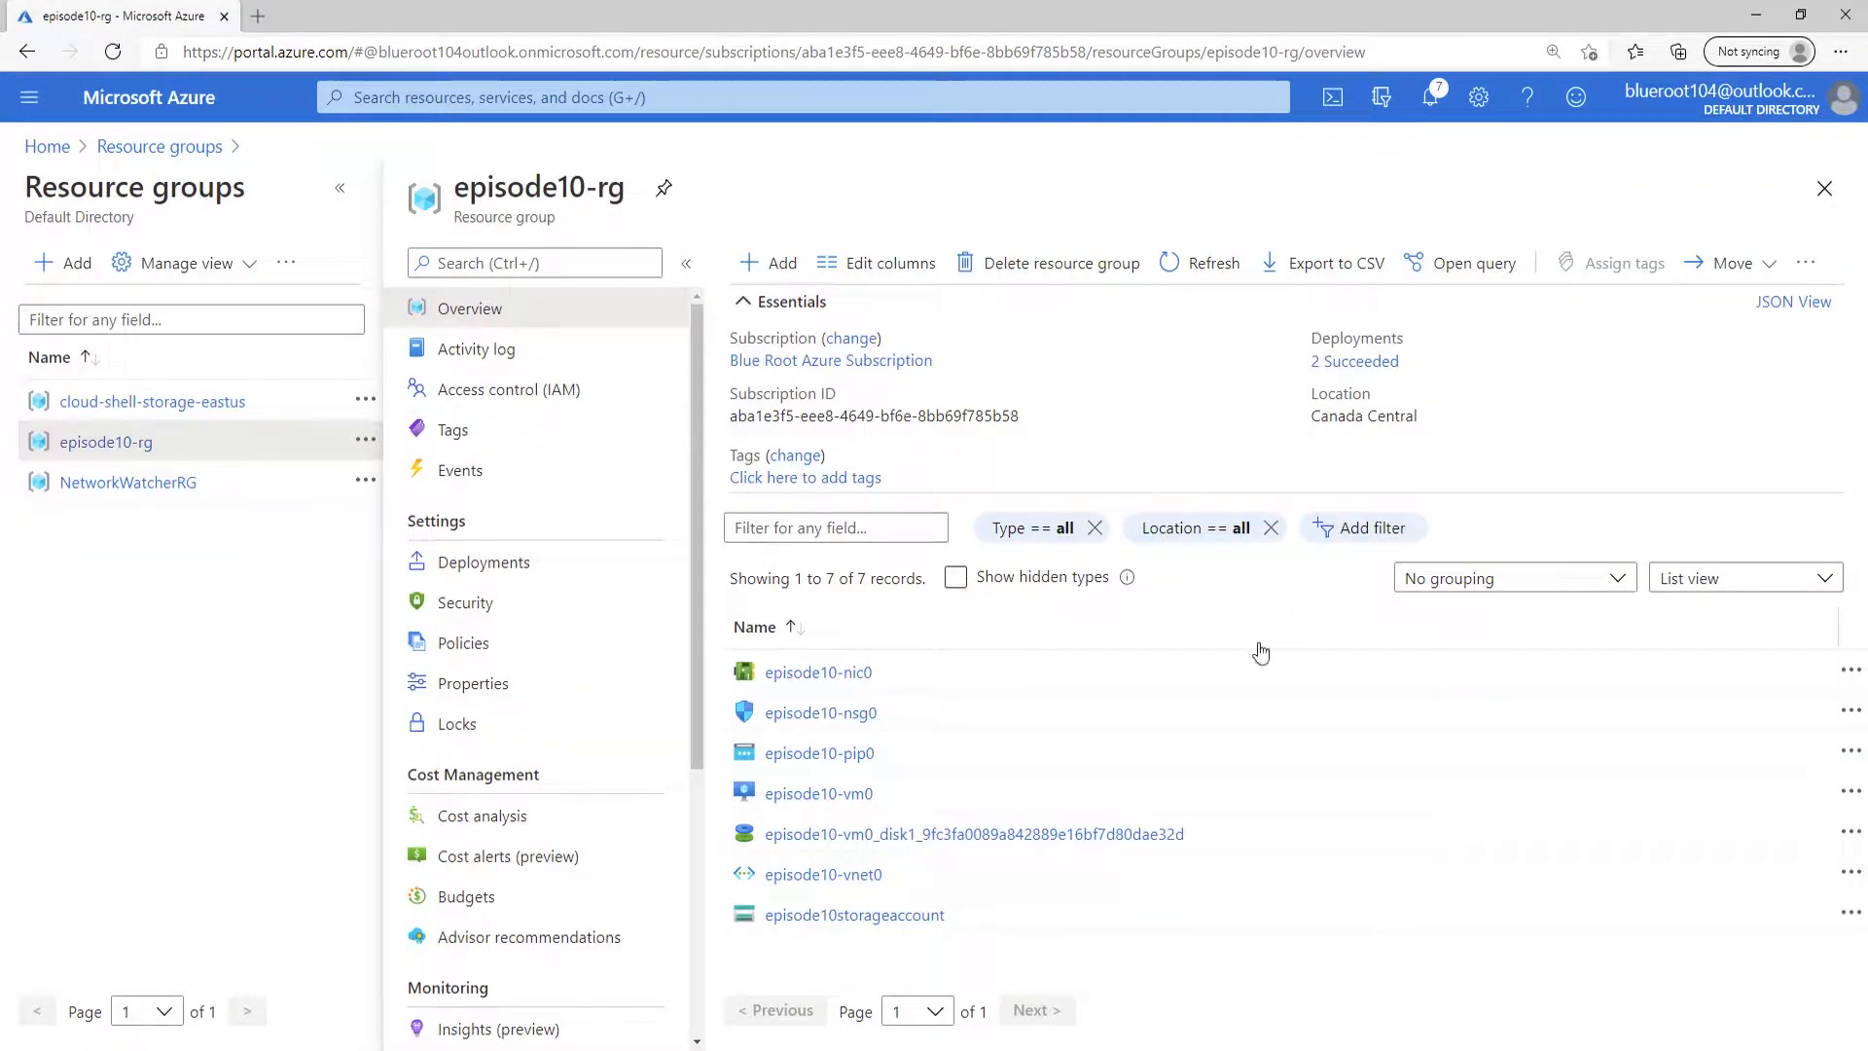
pyautogui.click(854, 916)
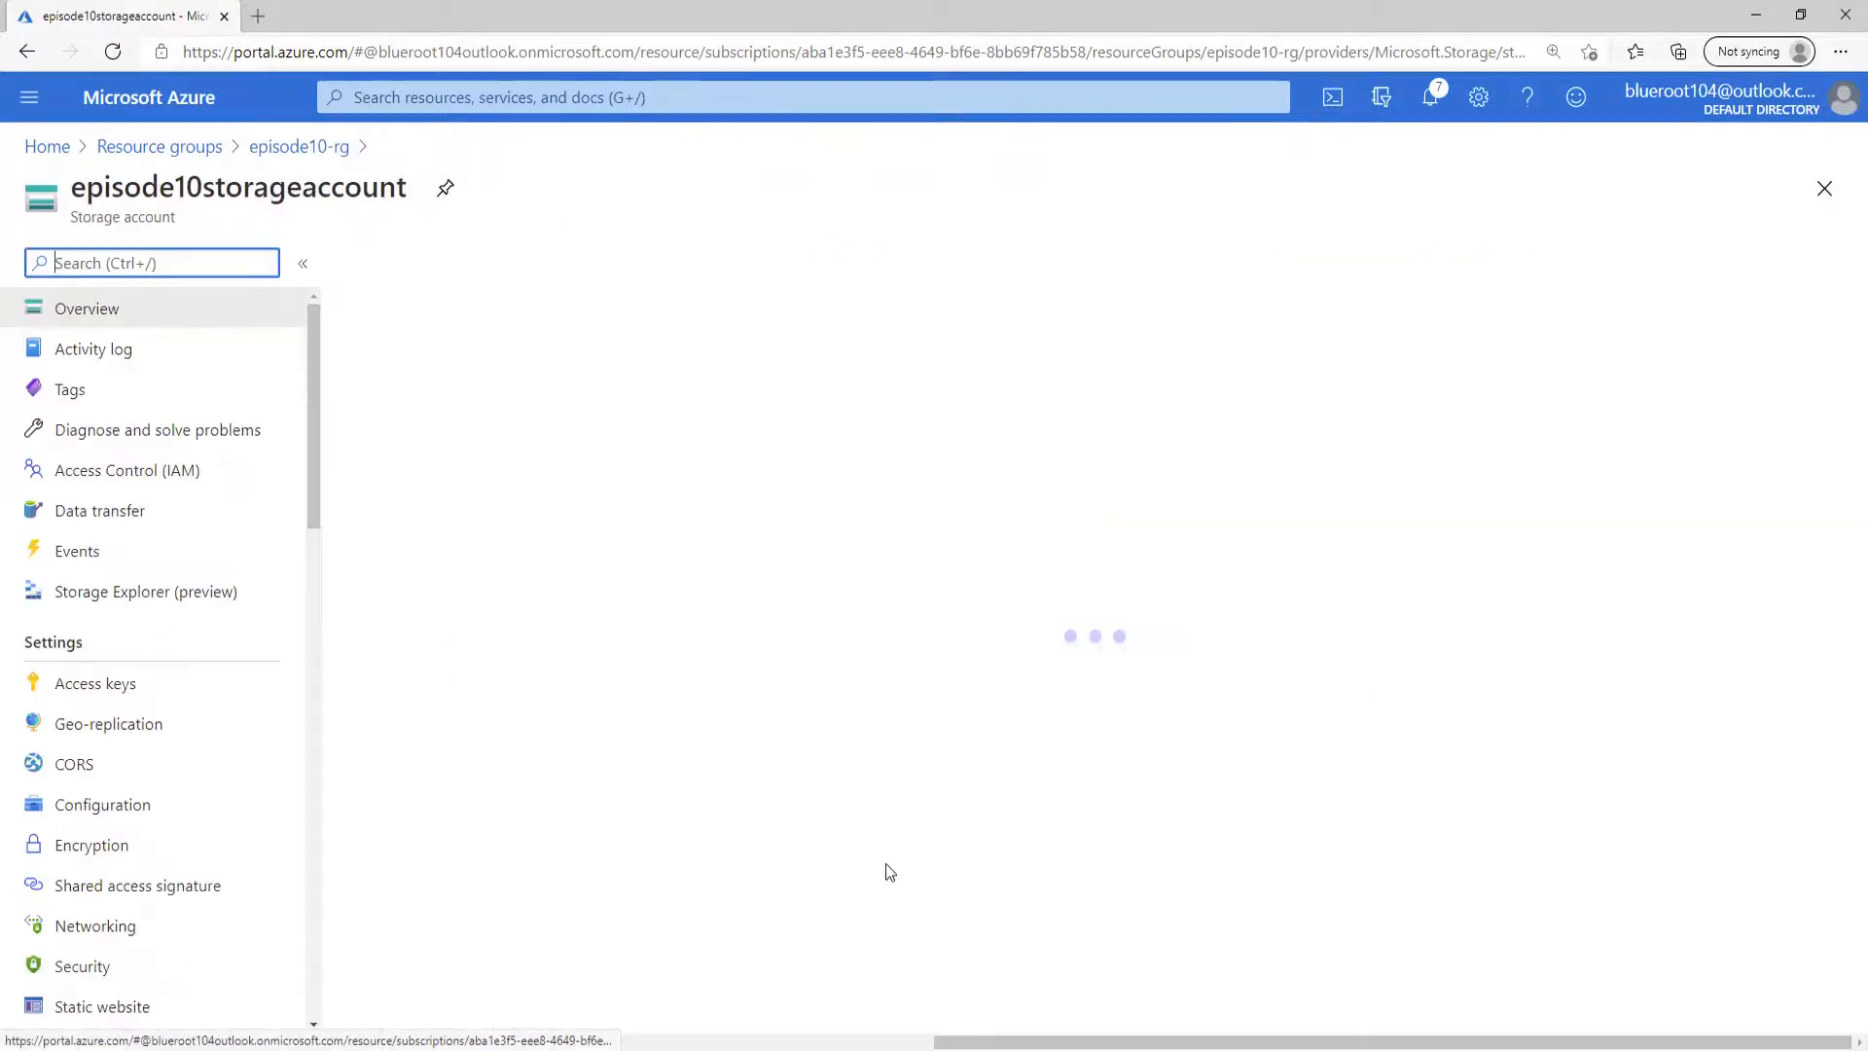
pyautogui.scroll(-3, 223, 717)
pyautogui.scroll(-3, 214, 717)
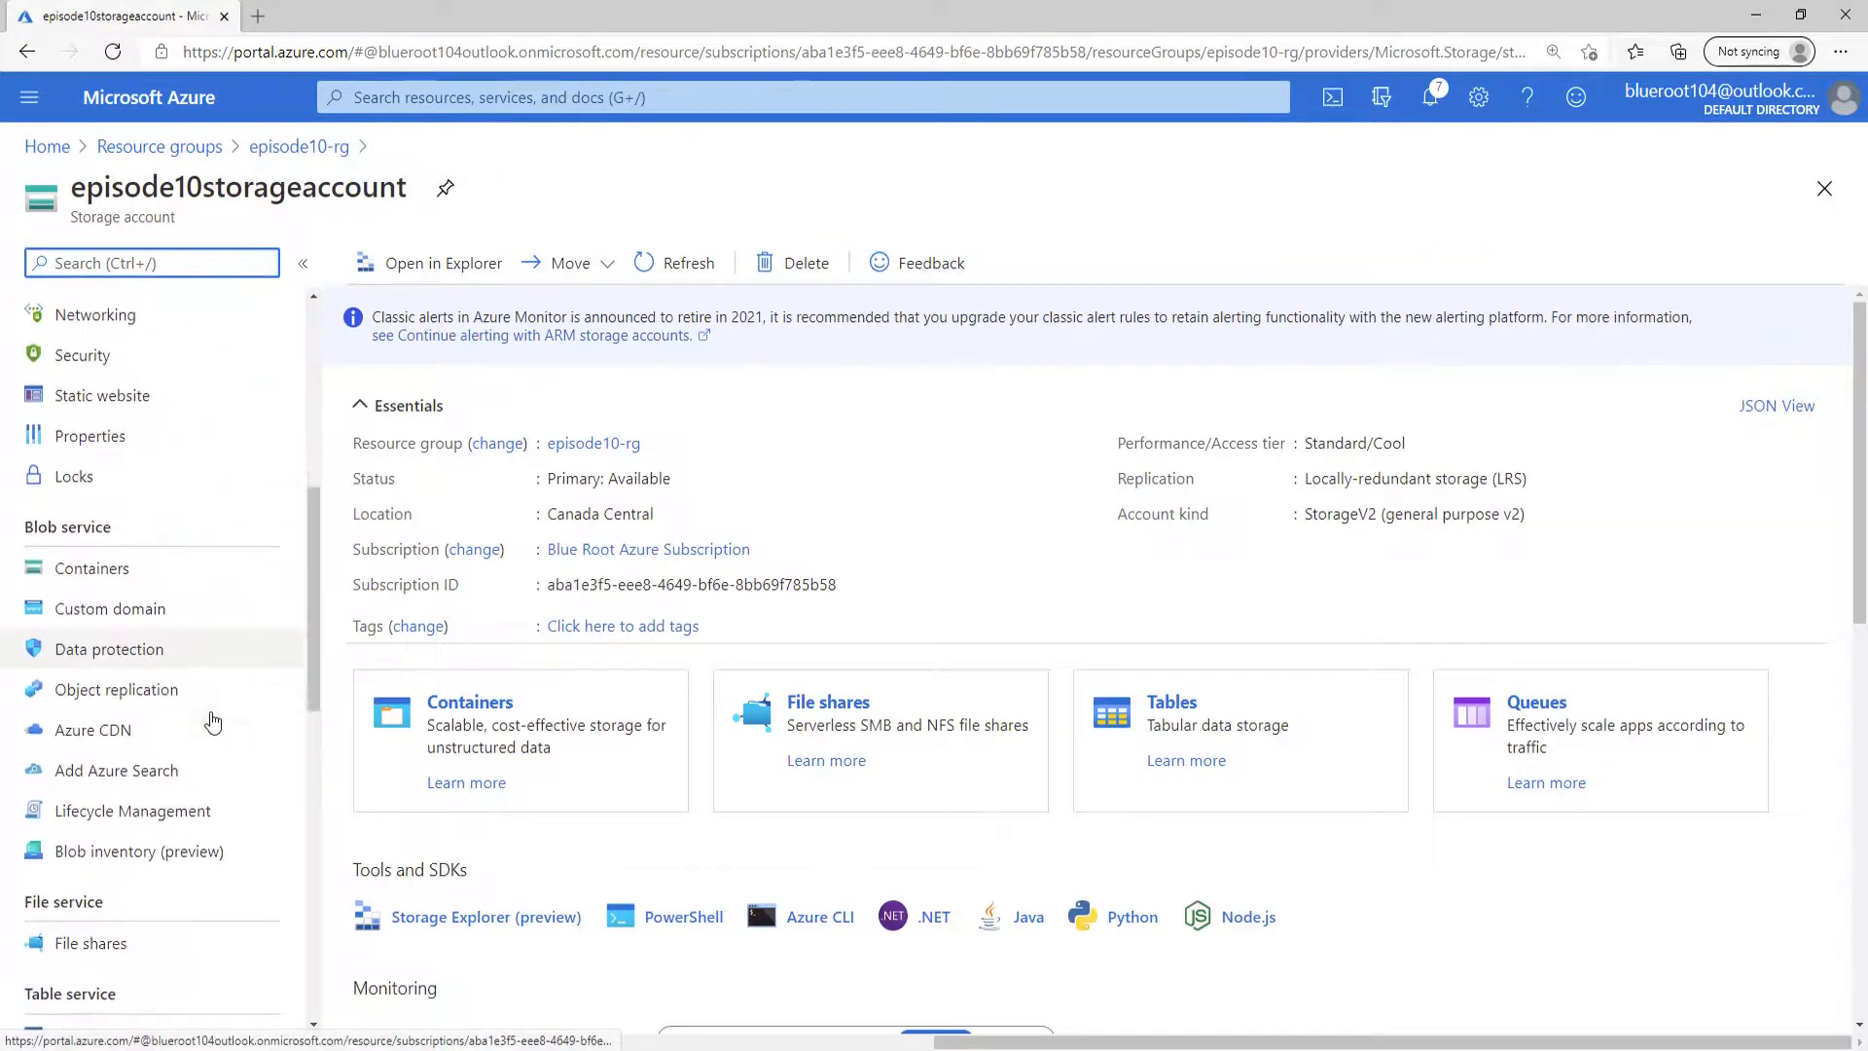
pyautogui.click(127, 806)
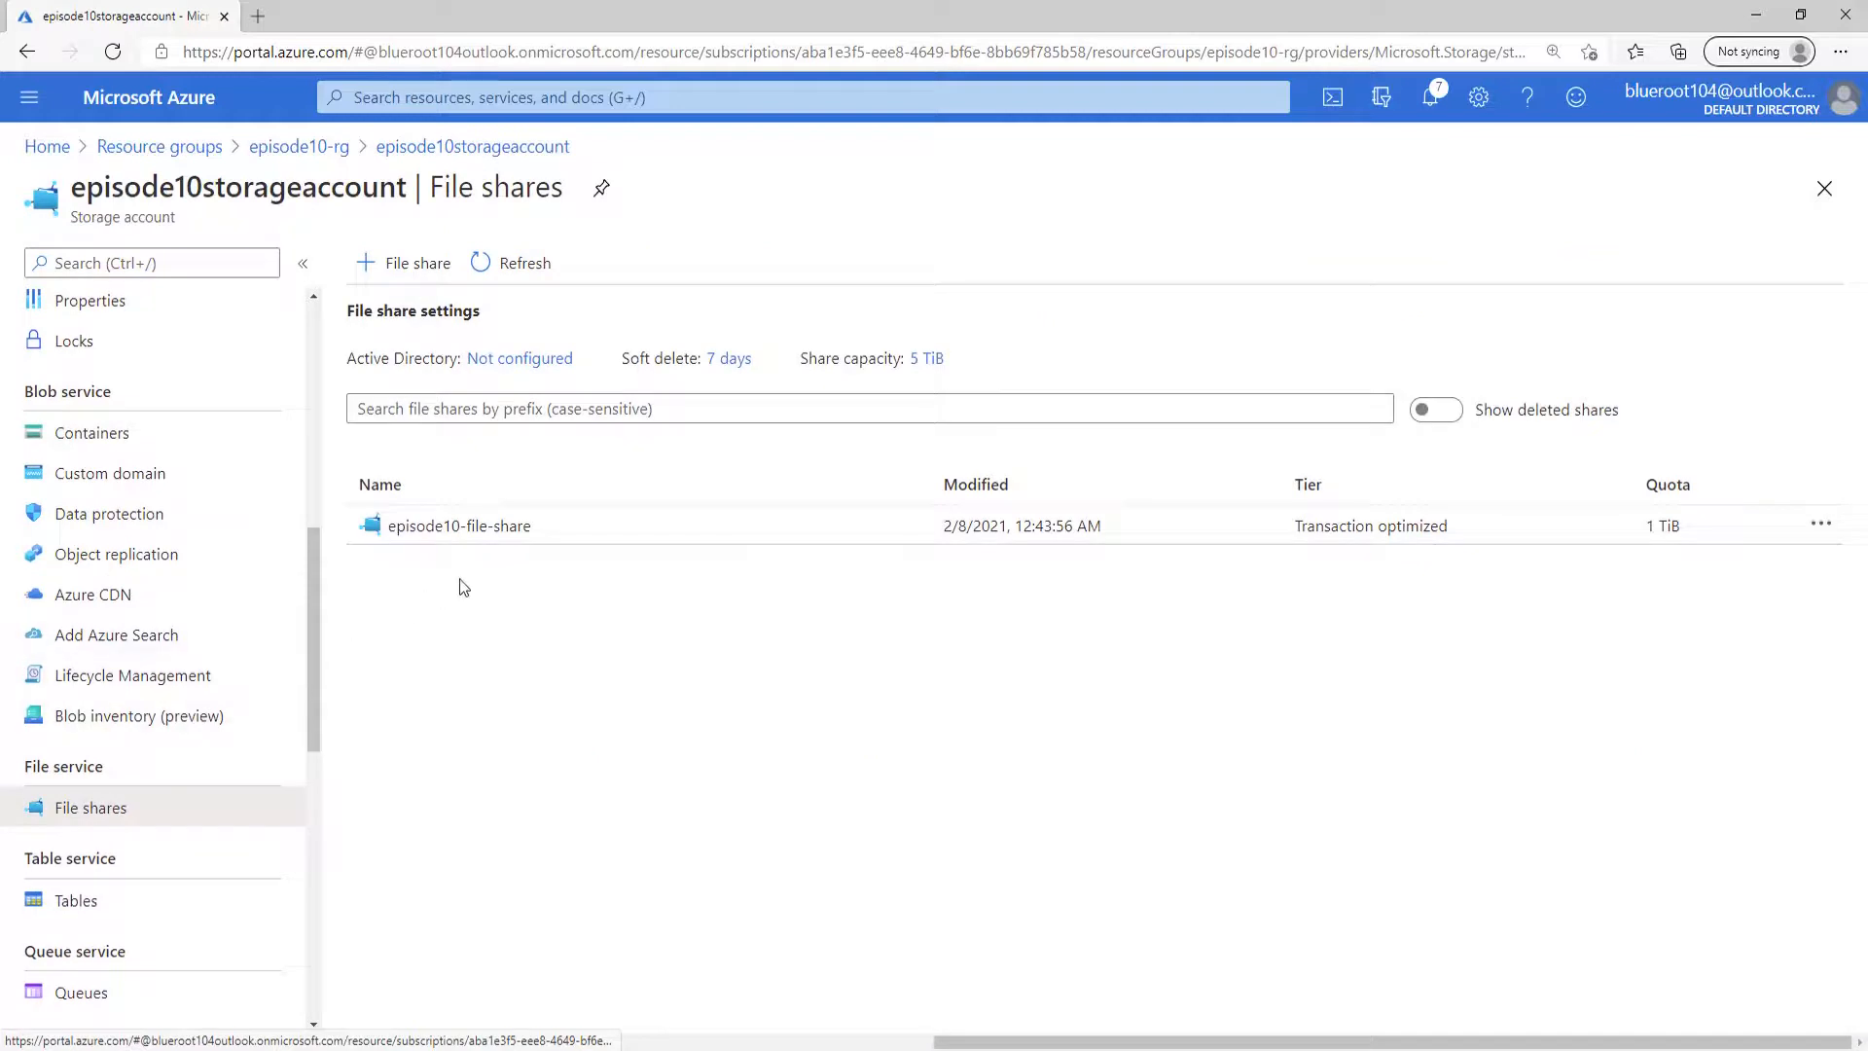
pyautogui.click(521, 528)
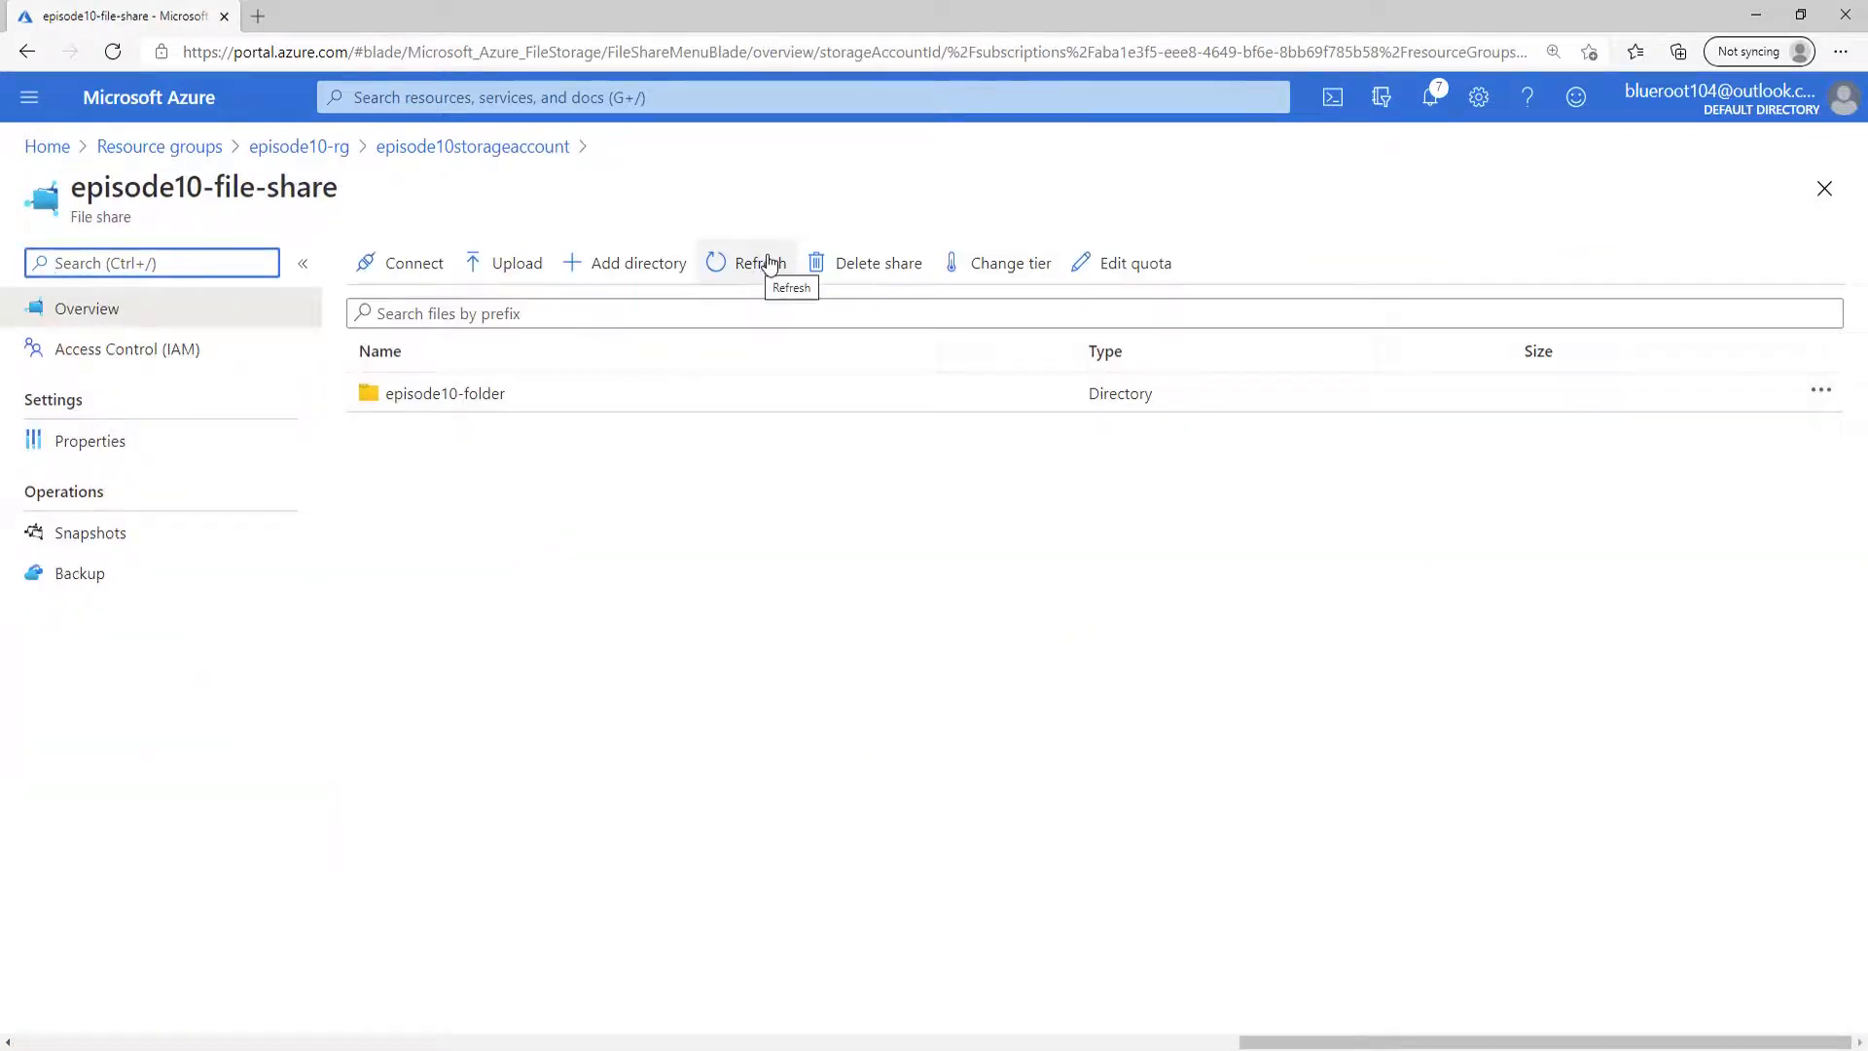
pyautogui.click(481, 397)
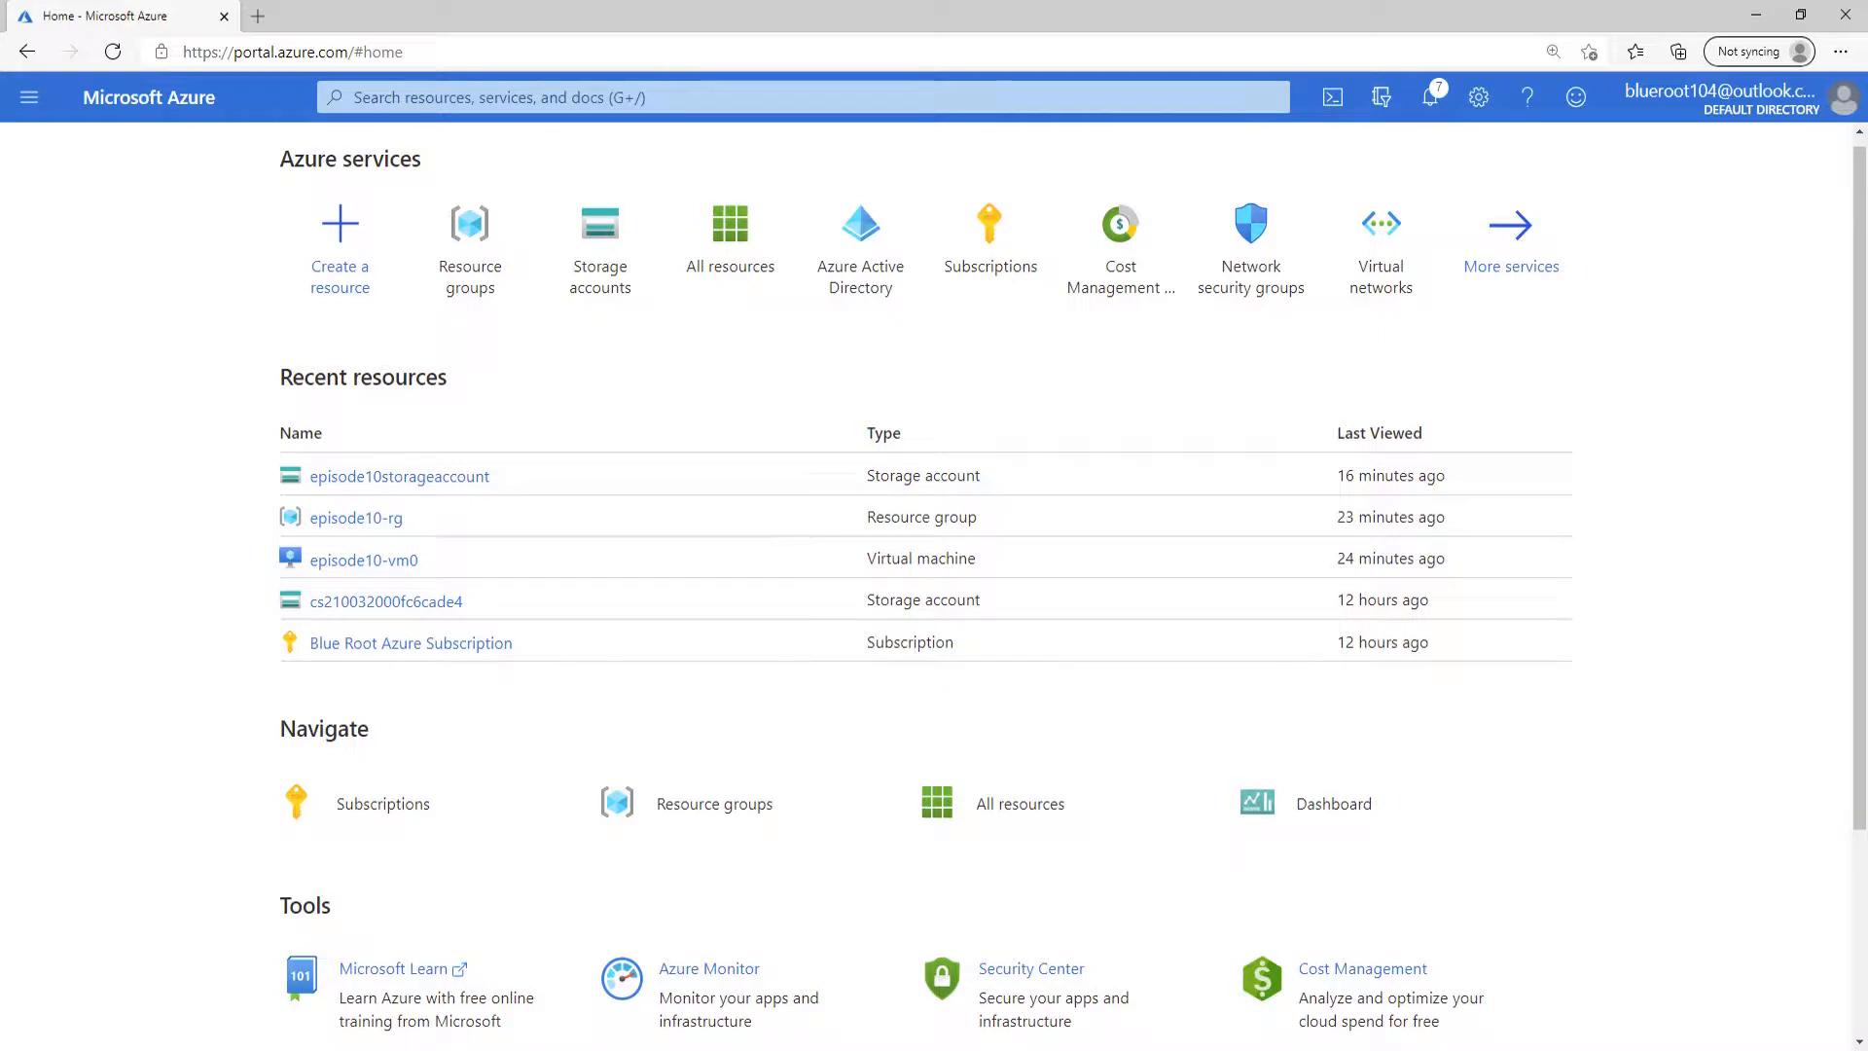
# Restrict episode10storageaccount's network access to selected networks, add the client IP address to the firewall, and save.
pyautogui.click(426, 479)
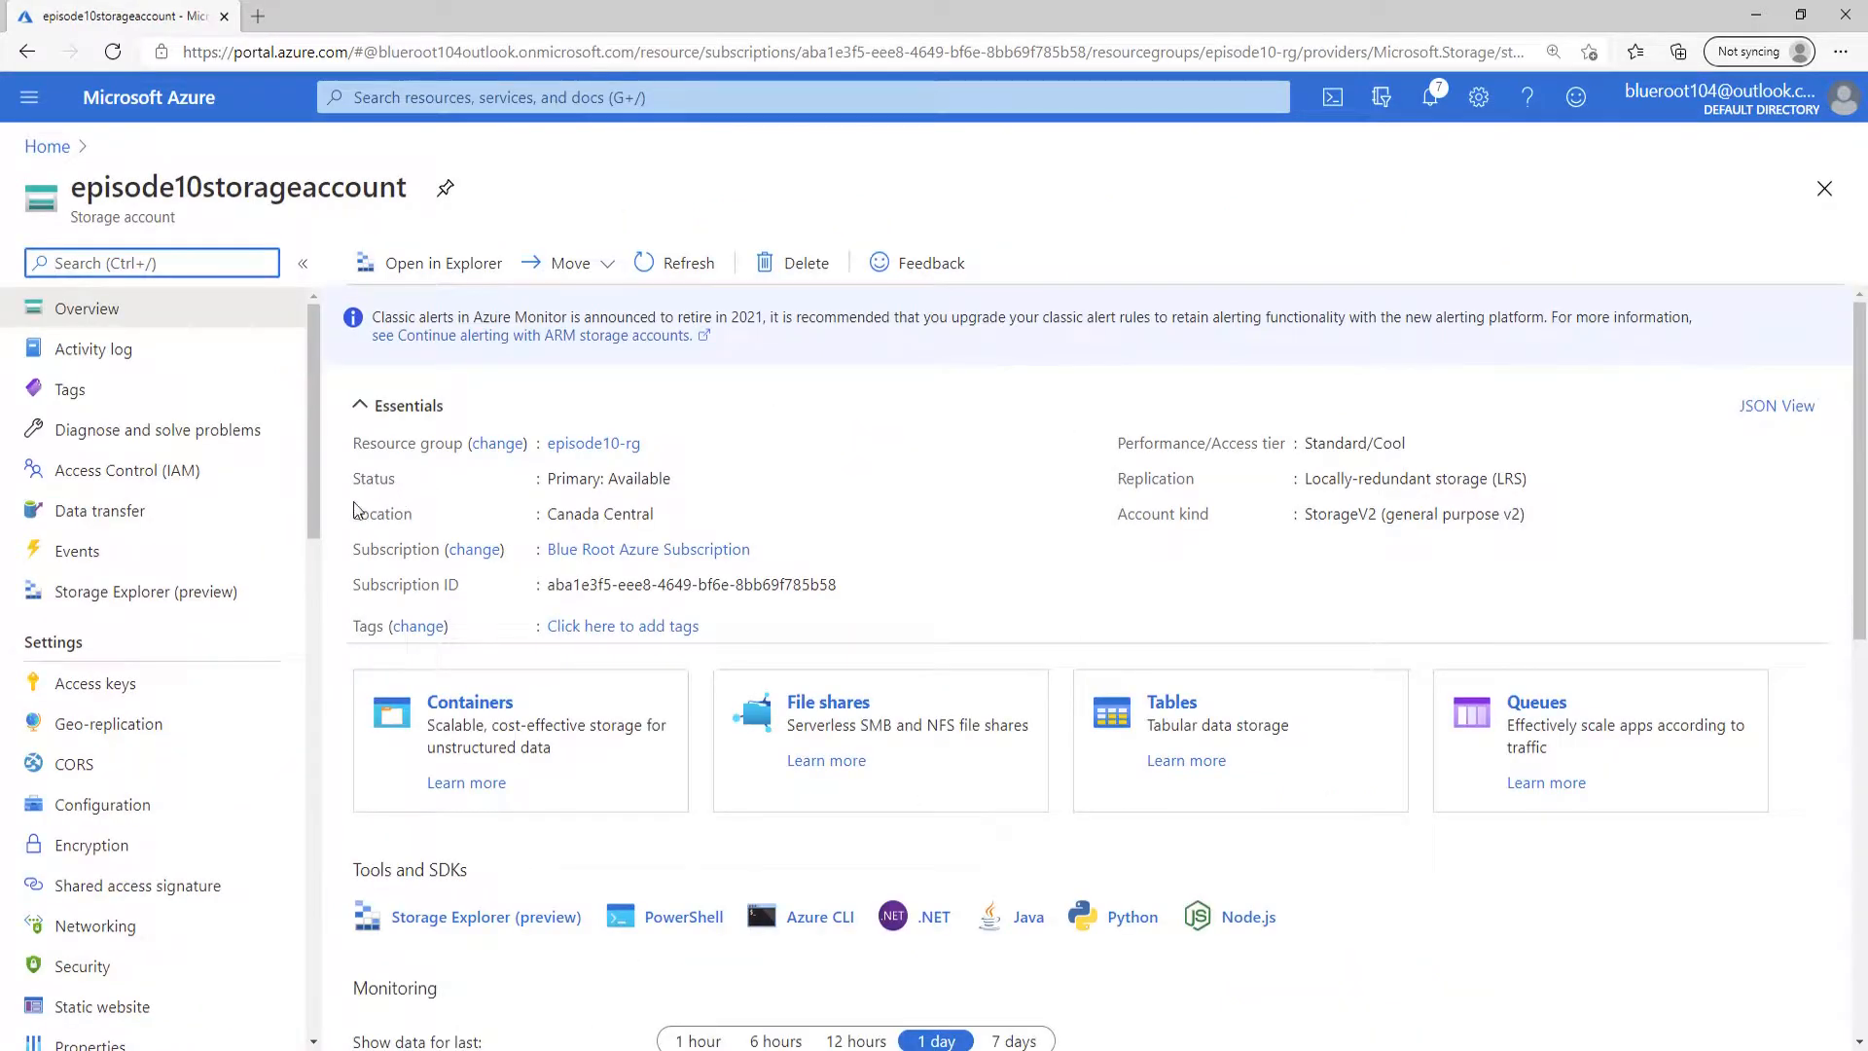
pyautogui.scroll(-2, 208, 692)
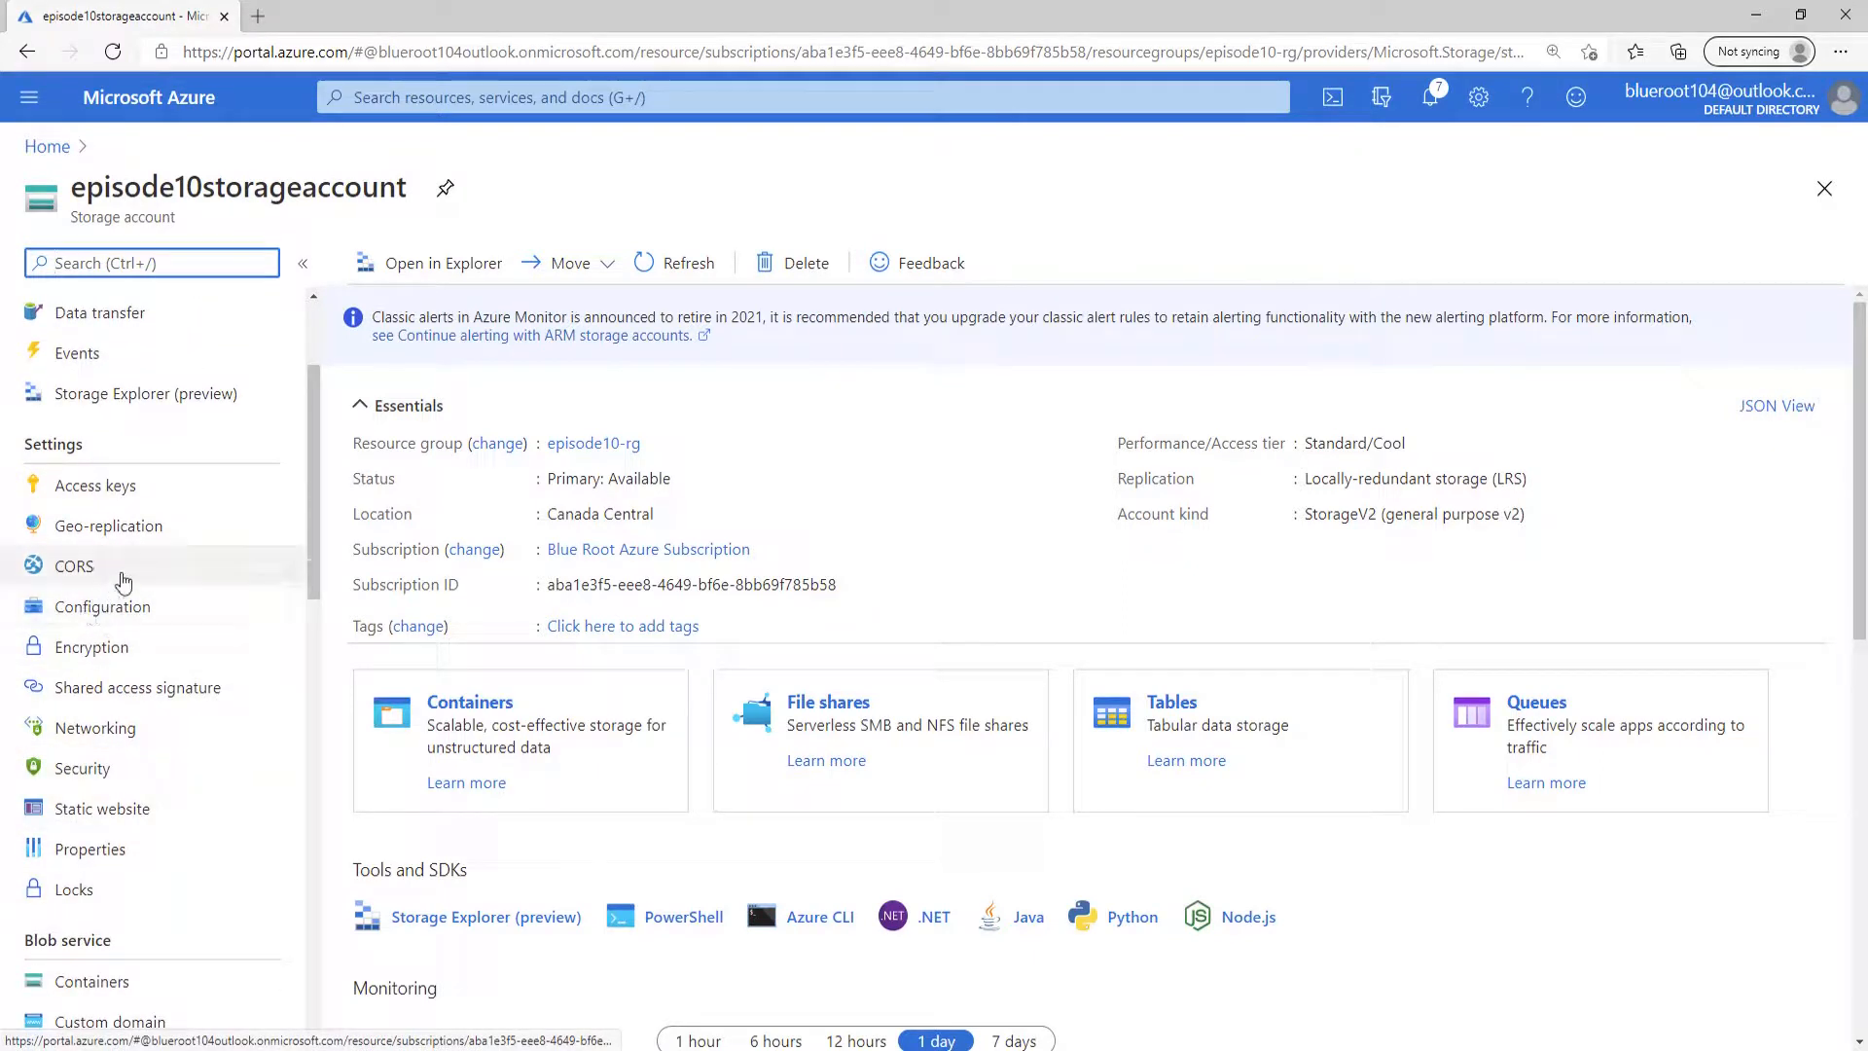
pyautogui.click(182, 731)
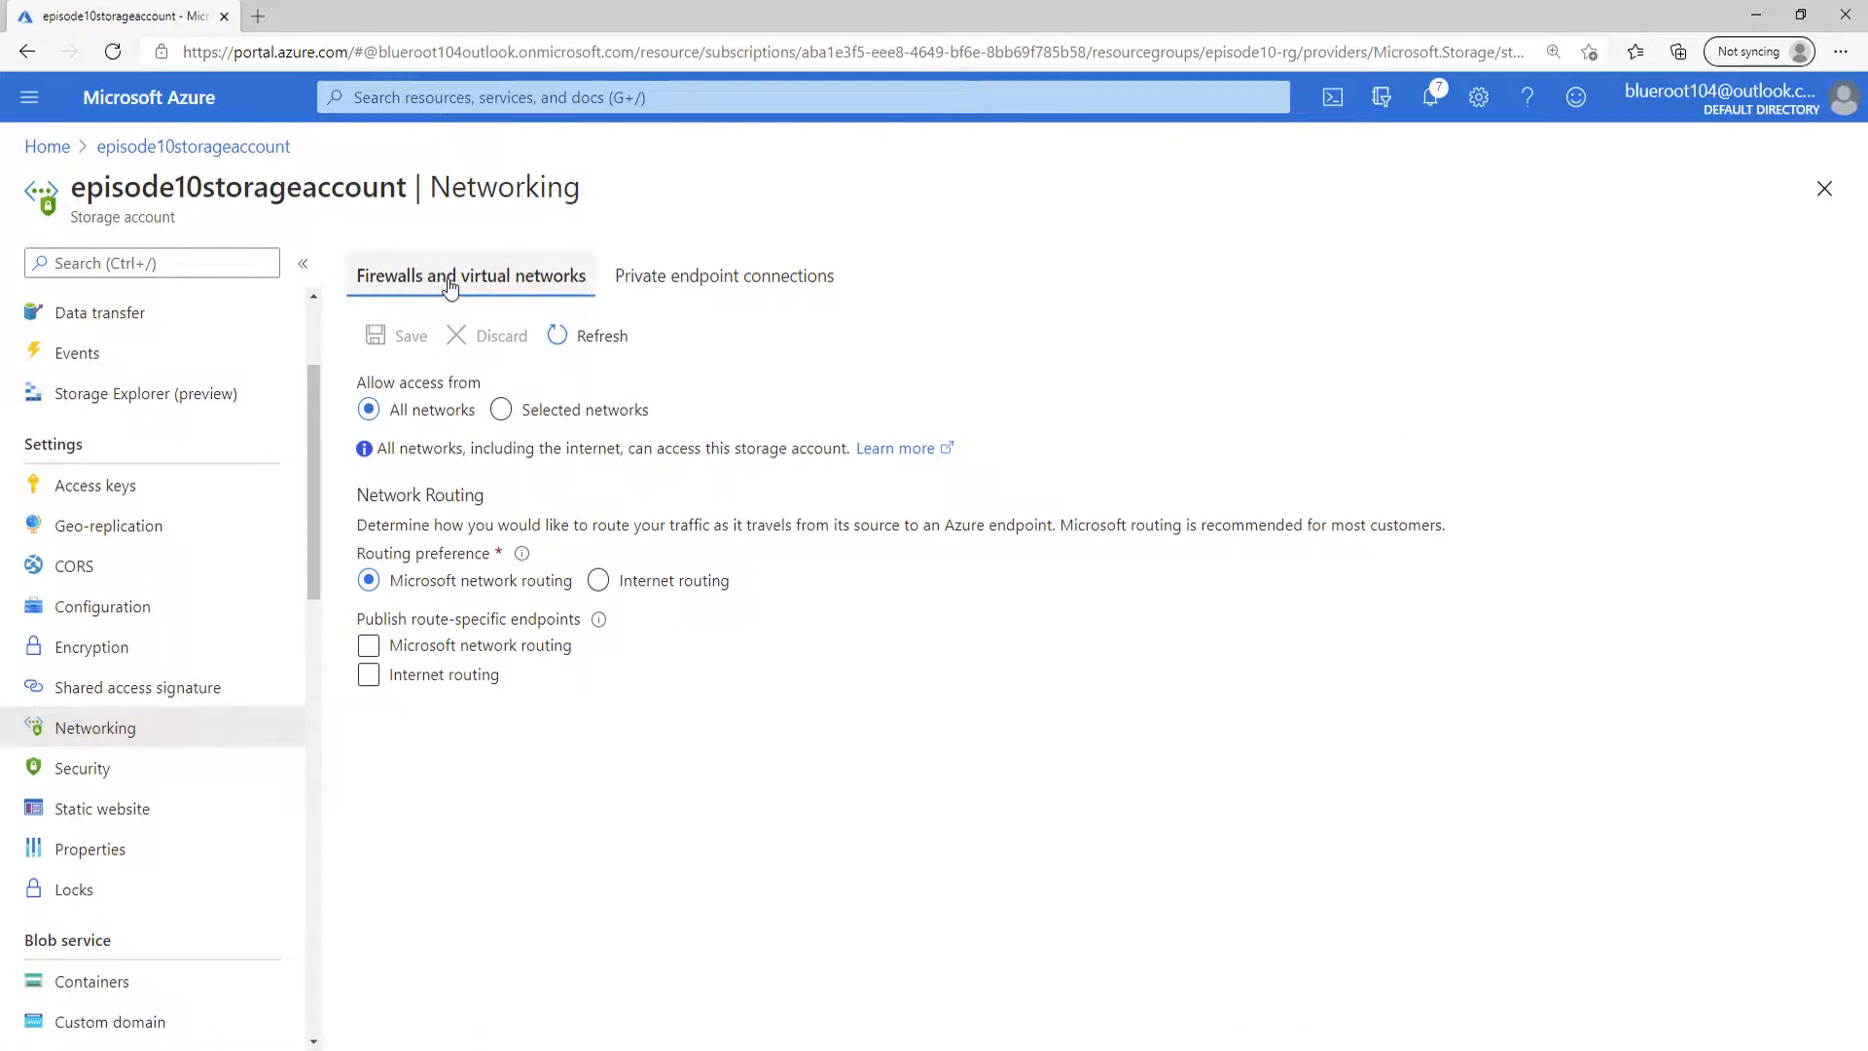
pyautogui.click(500, 409)
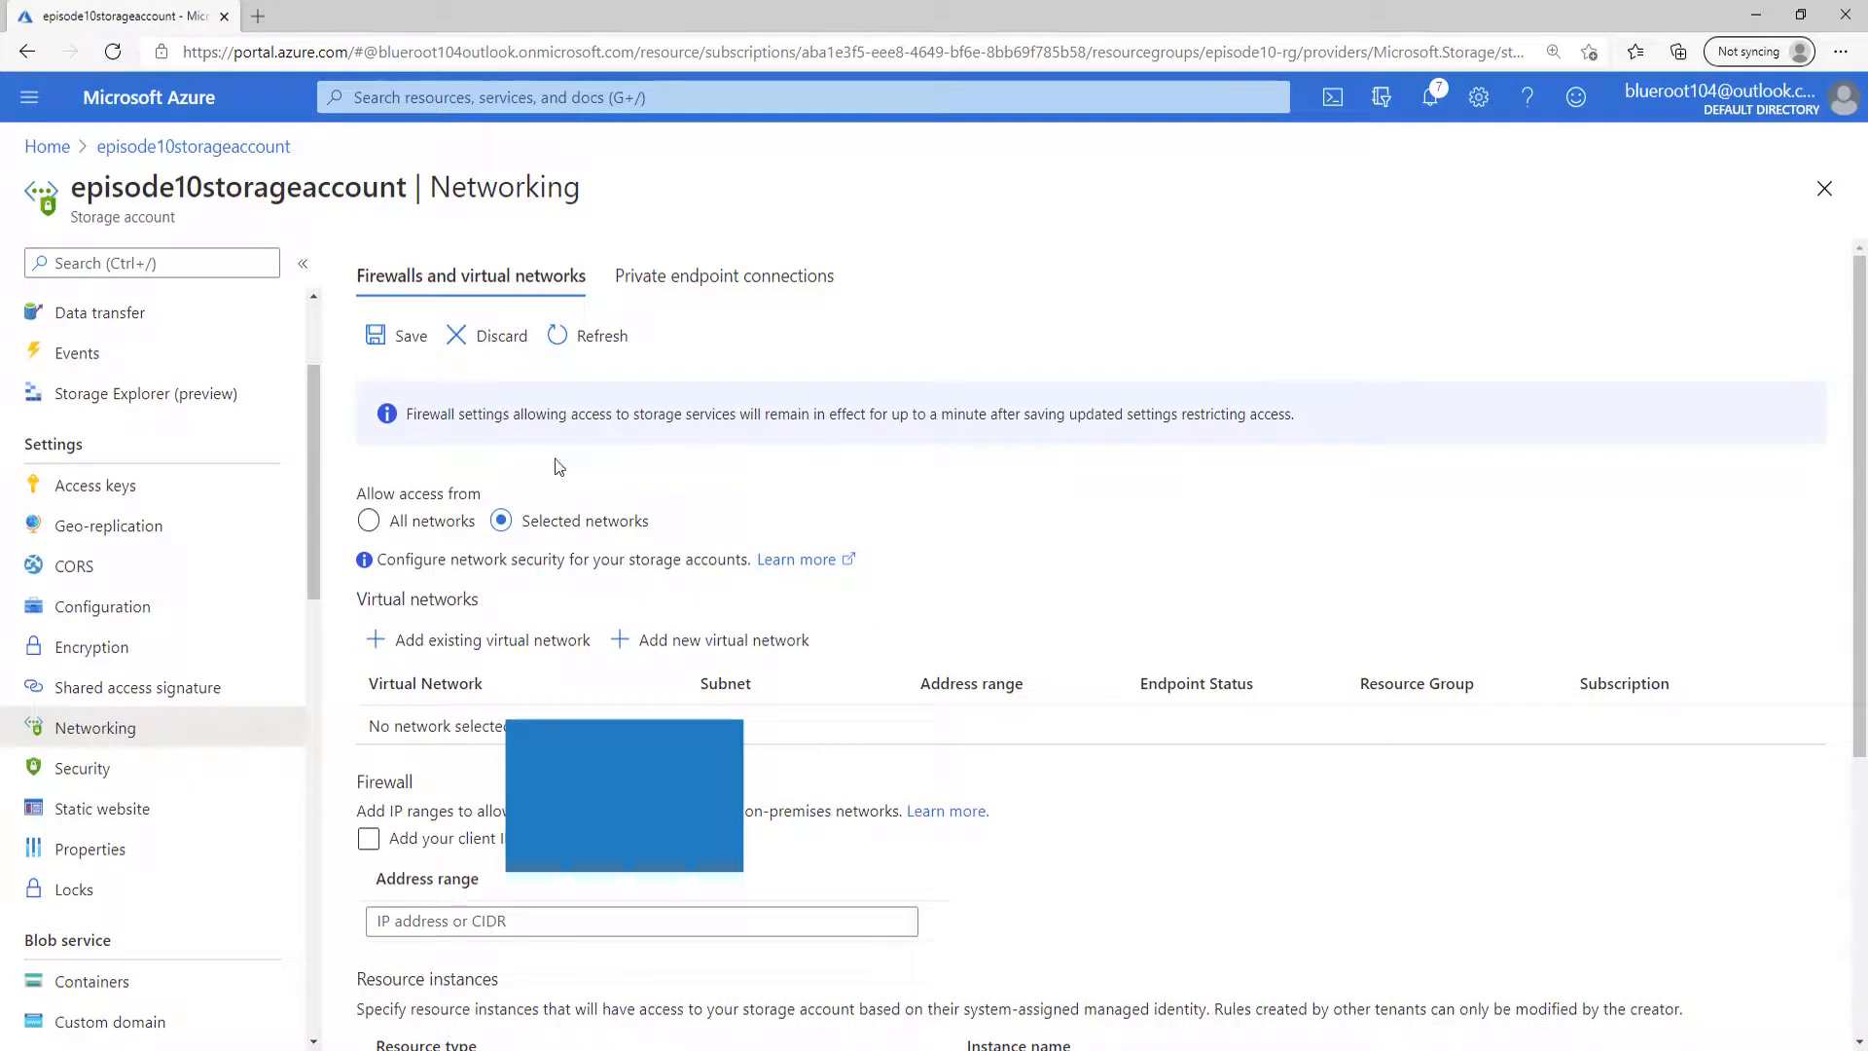
pyautogui.scroll(-1, 1166, 594)
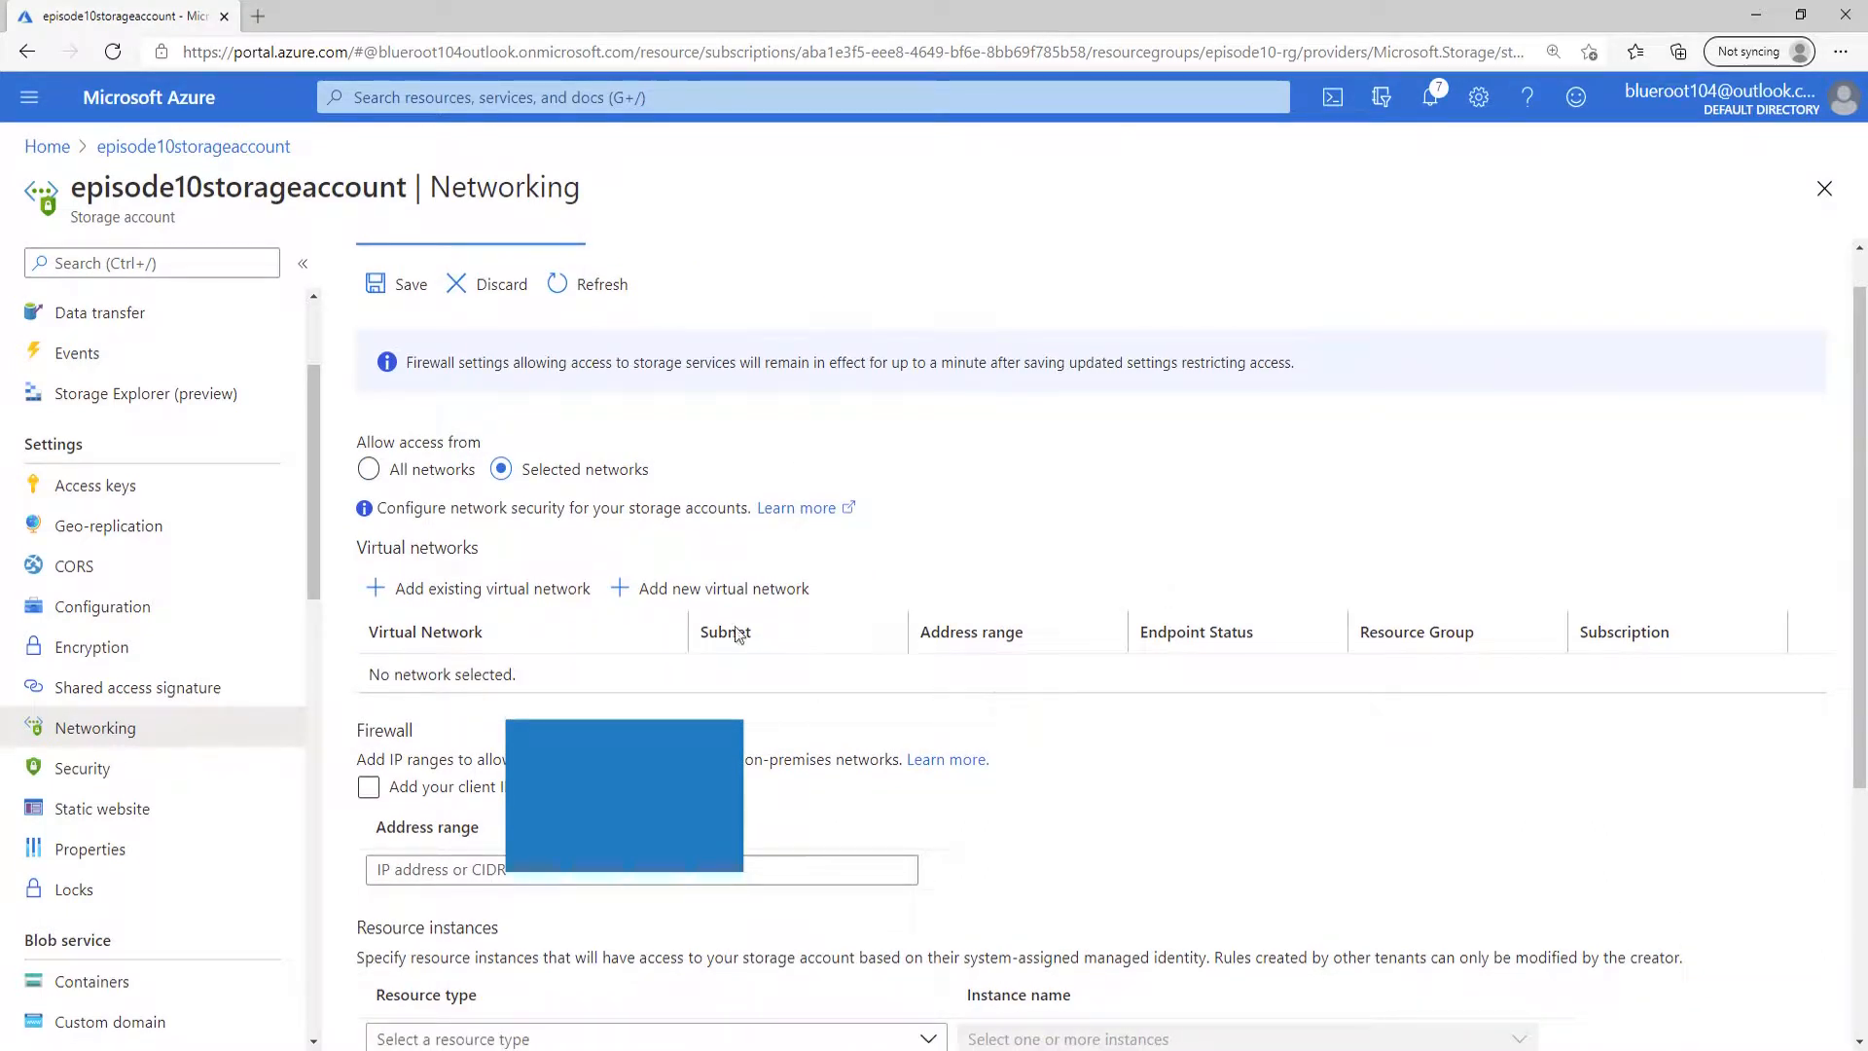
pyautogui.click(368, 787)
pyautogui.click(413, 283)
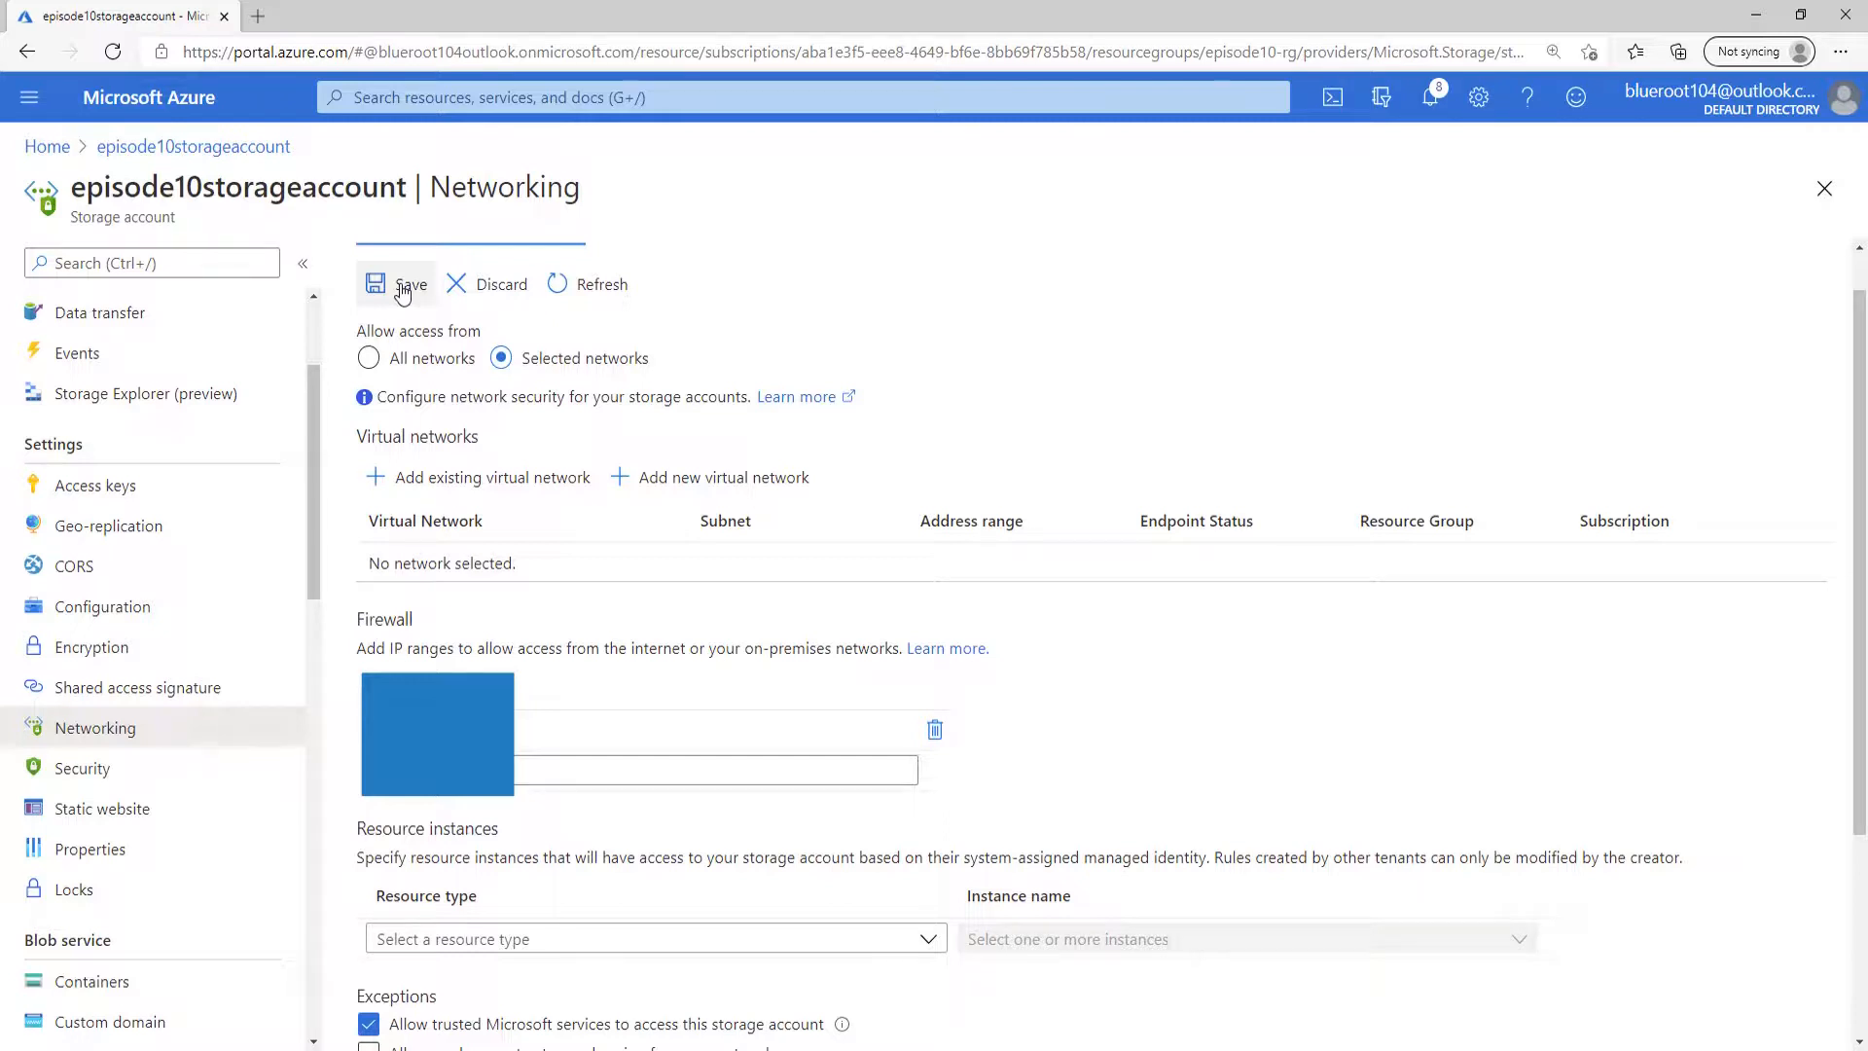
pyautogui.click(403, 289)
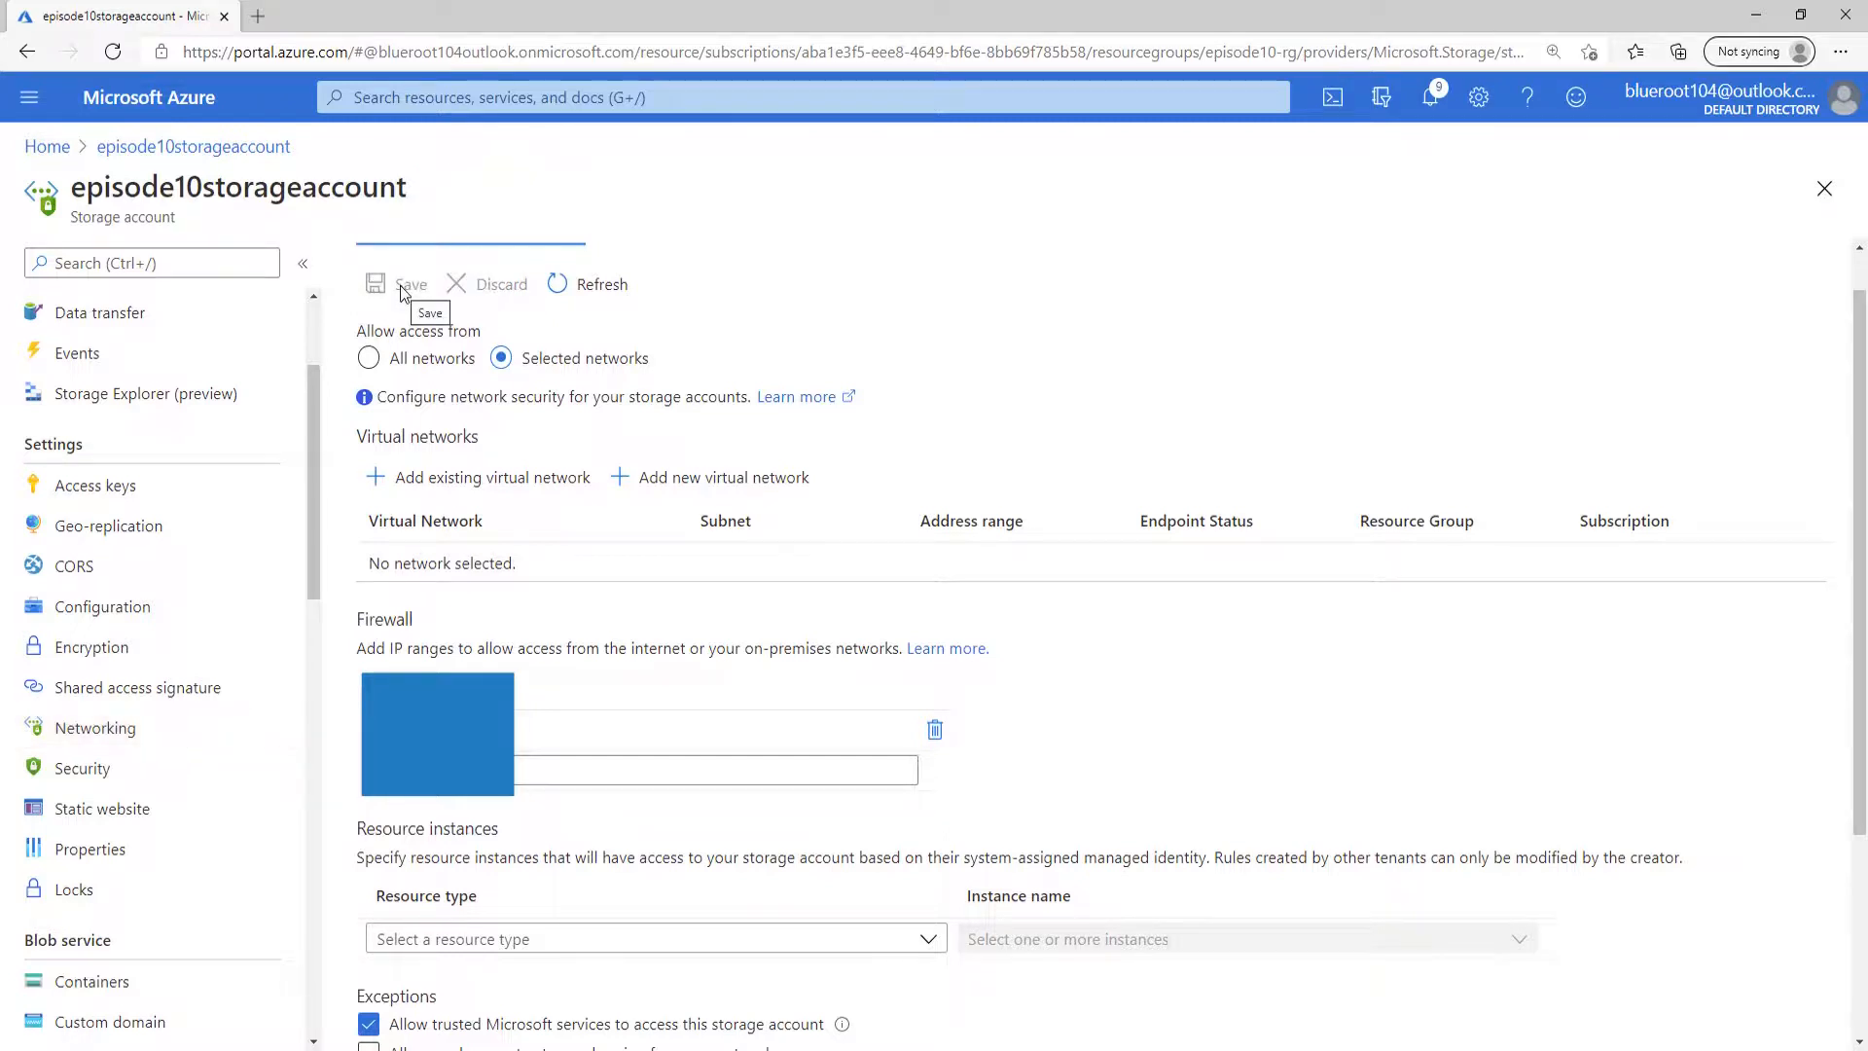
# Open the LICENSE blob in the licenses folder of episode10blobcontainer.
pyautogui.click(107, 982)
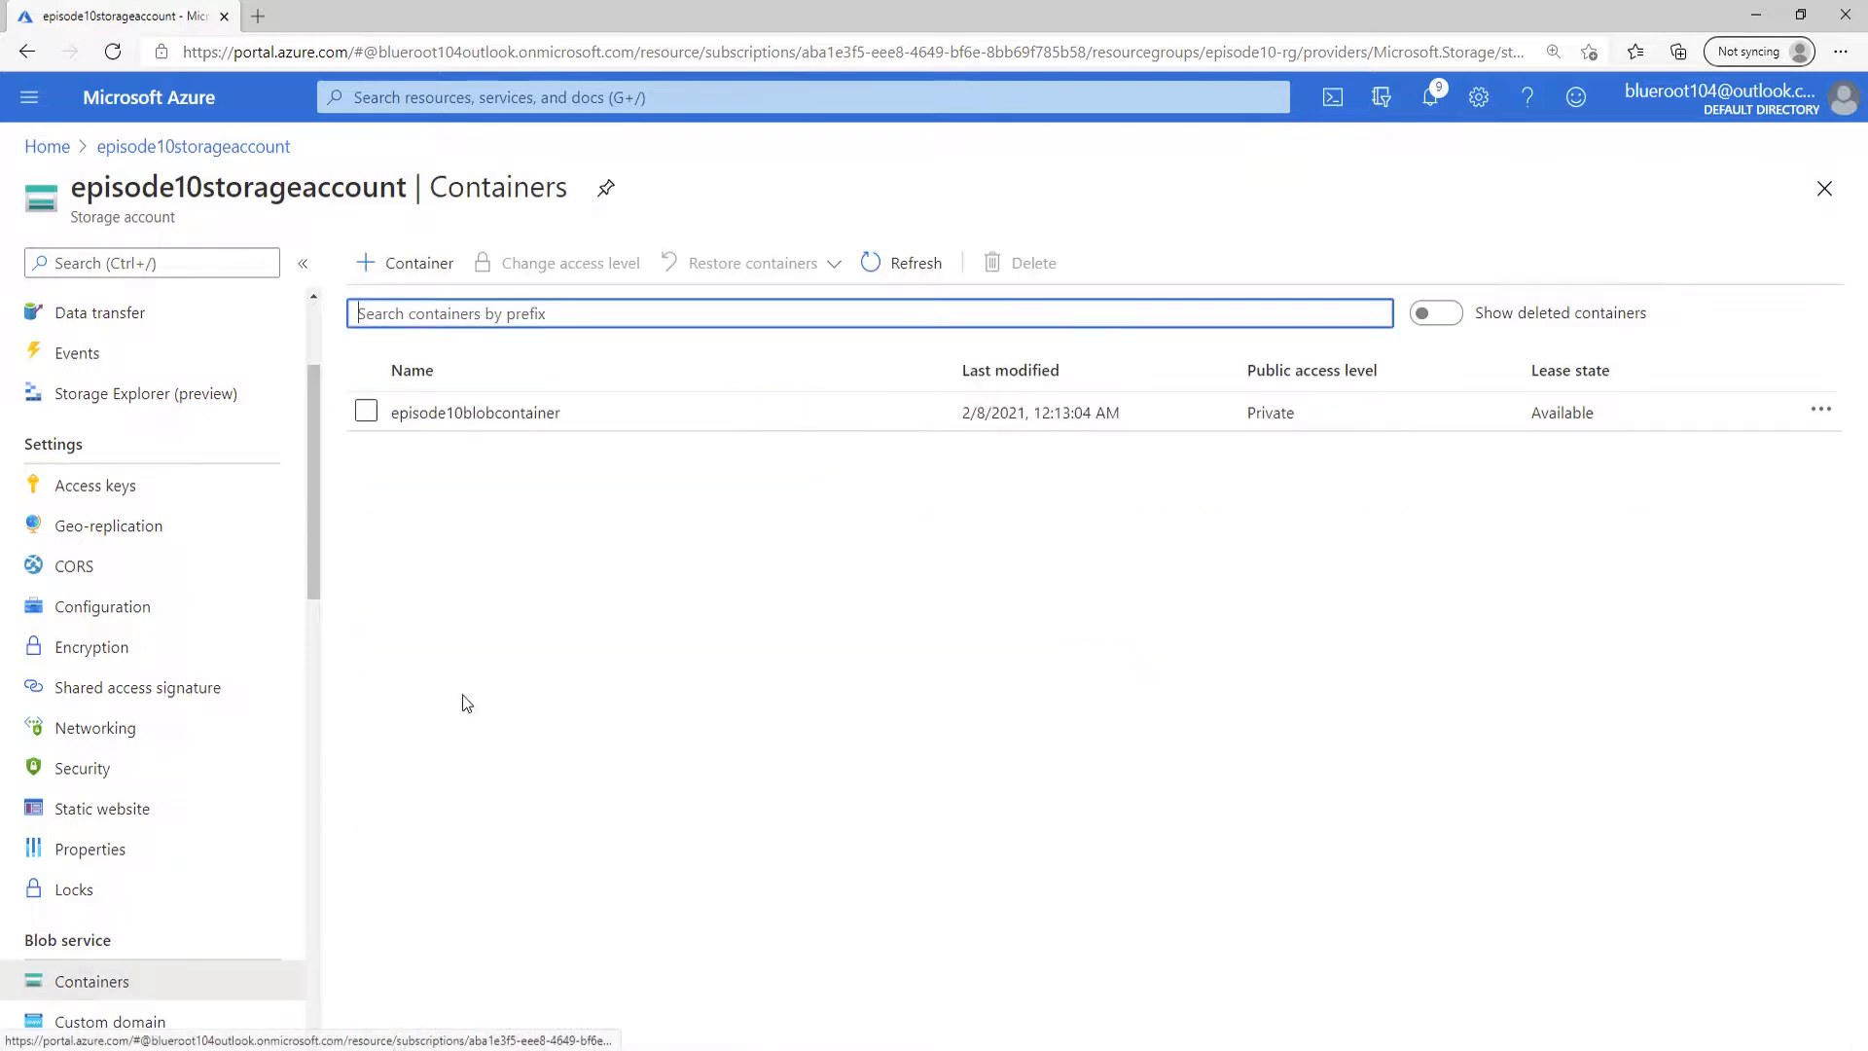
pyautogui.click(491, 413)
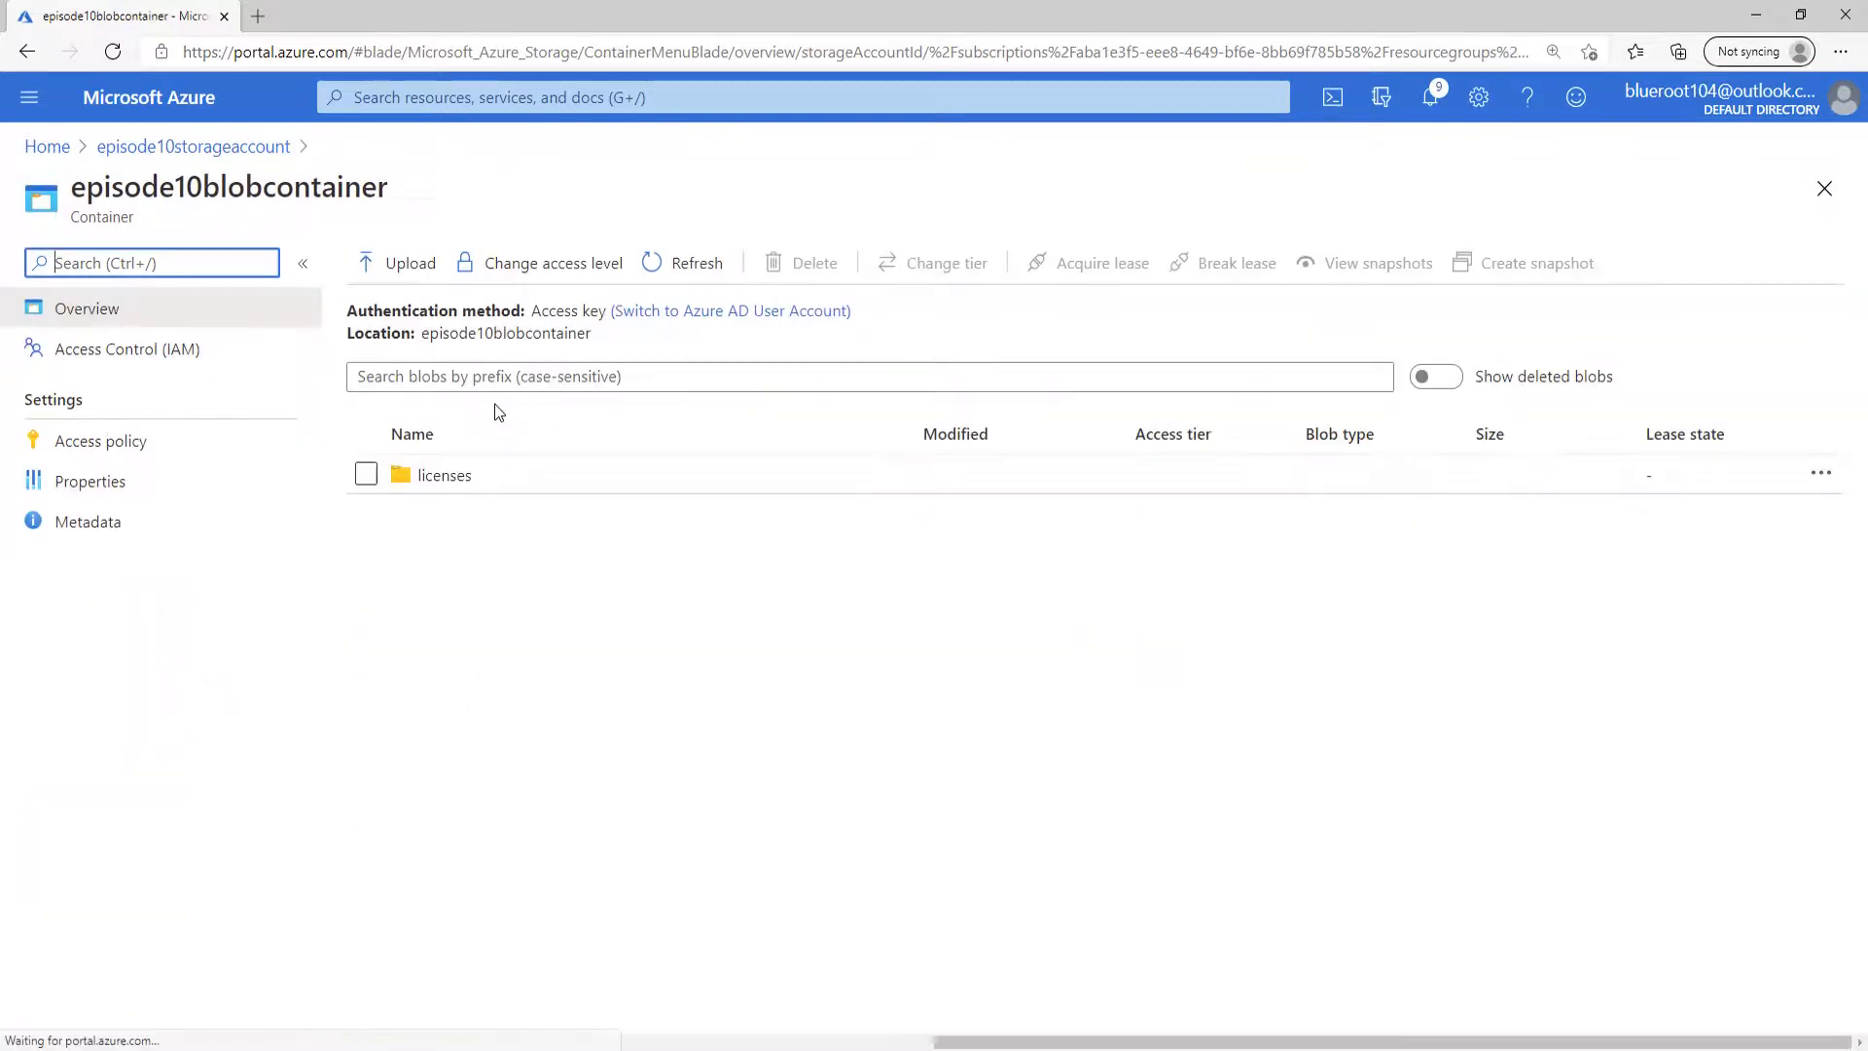
pyautogui.click(458, 474)
pyautogui.click(486, 526)
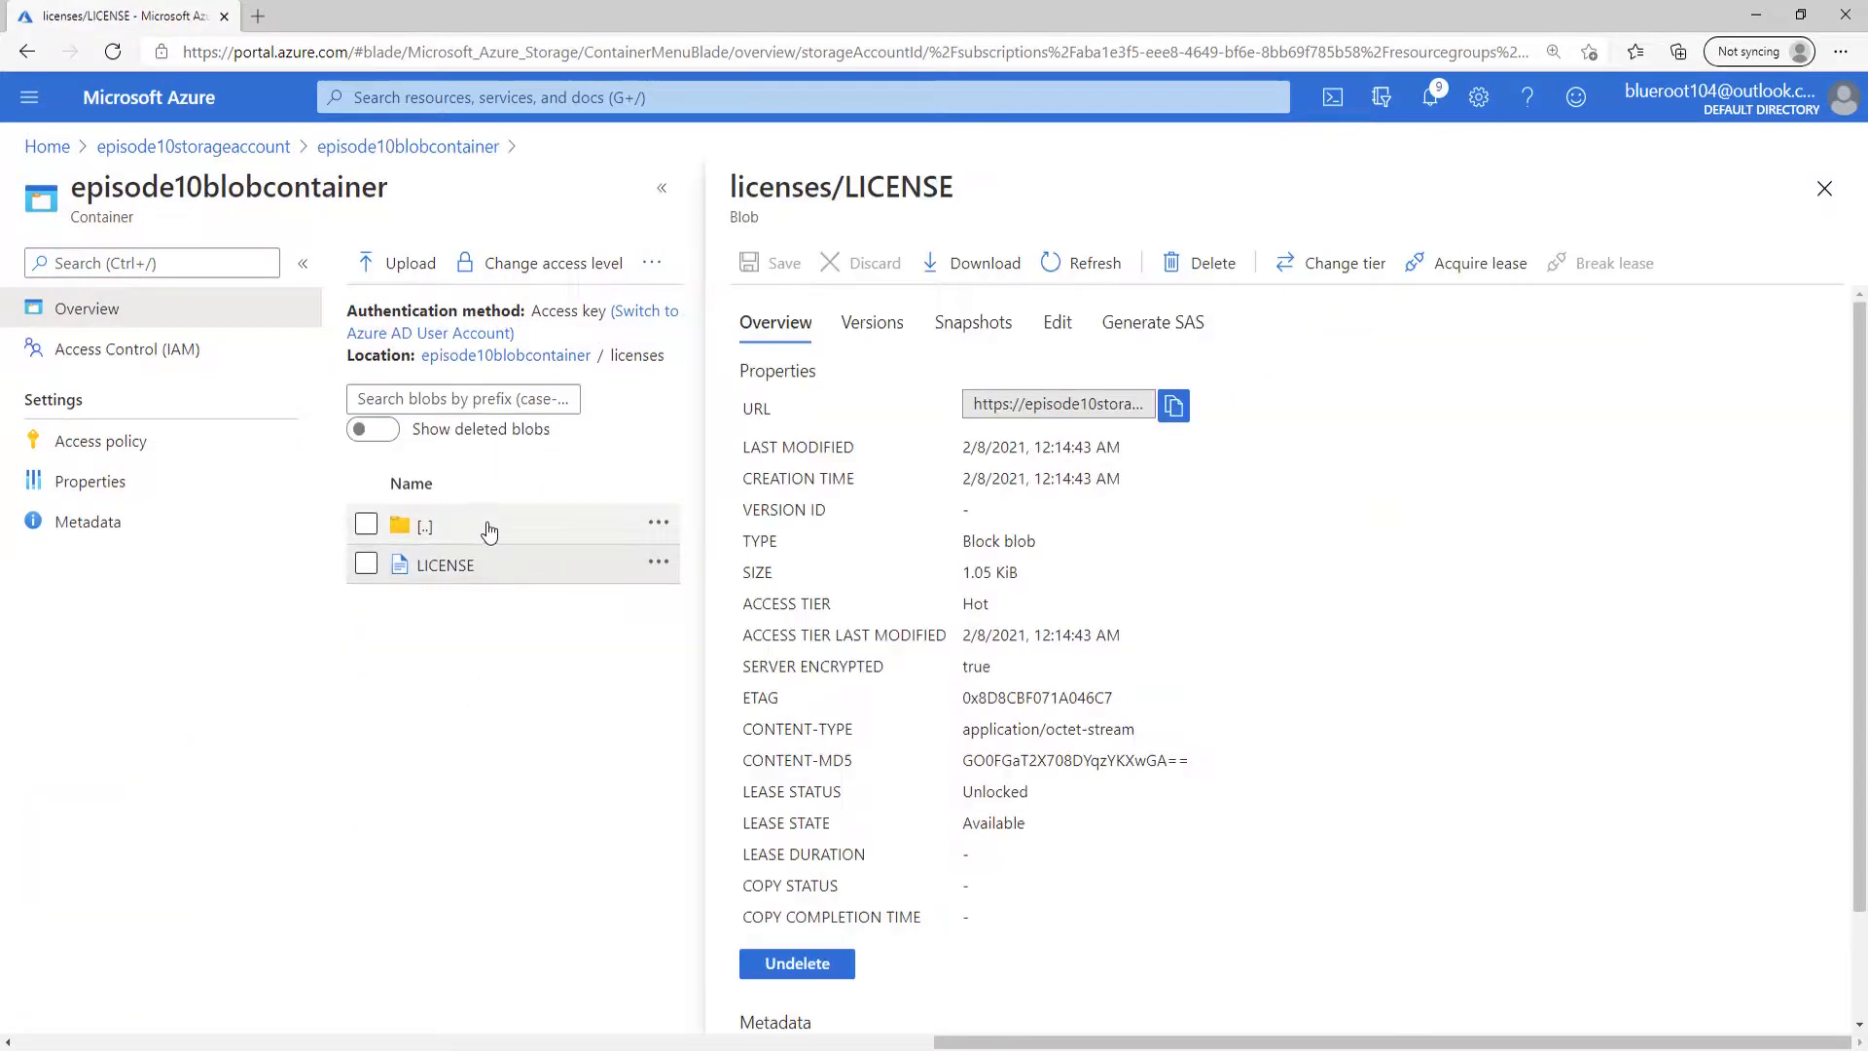
# Generate a SAS token and URL for the LICENSE blob with Read permission over HTTPS, and copy the blob SAS URL.
pyautogui.click(1162, 331)
pyautogui.scroll(-3, 1148, 820)
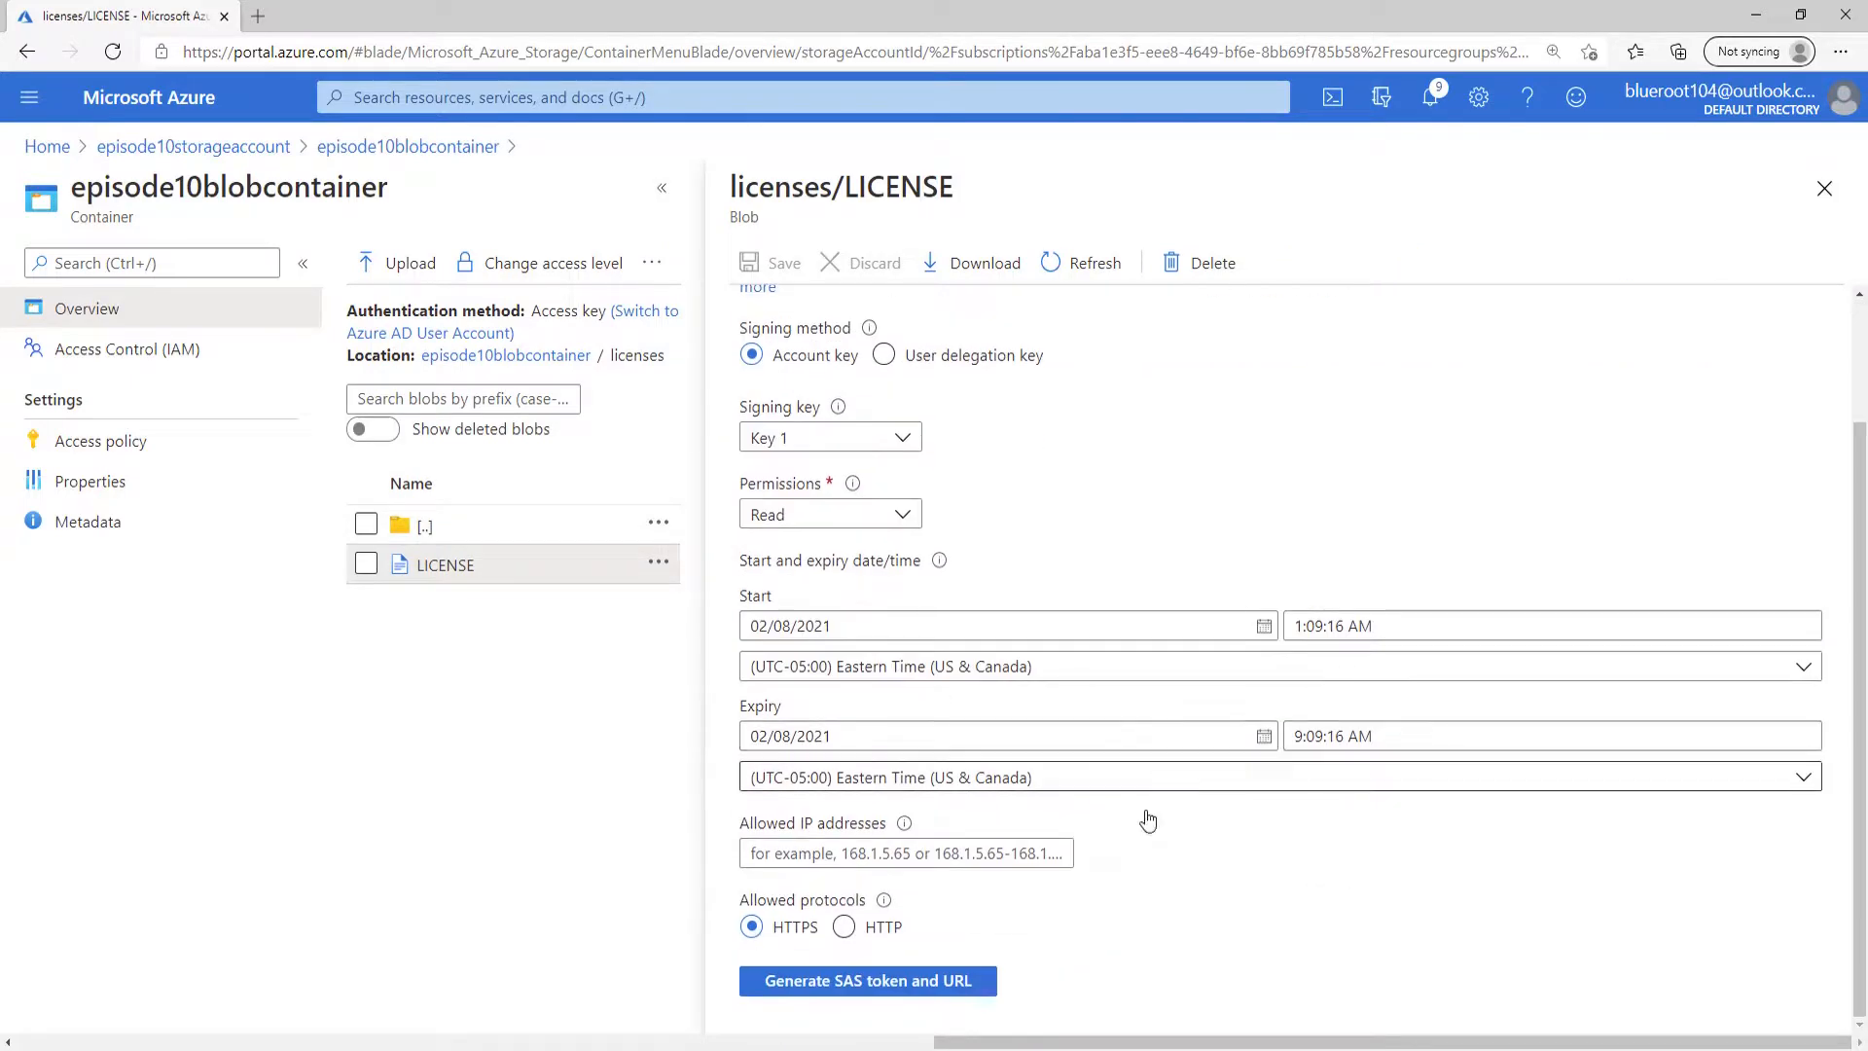
pyautogui.click(868, 980)
pyautogui.scroll(-2, 1224, 939)
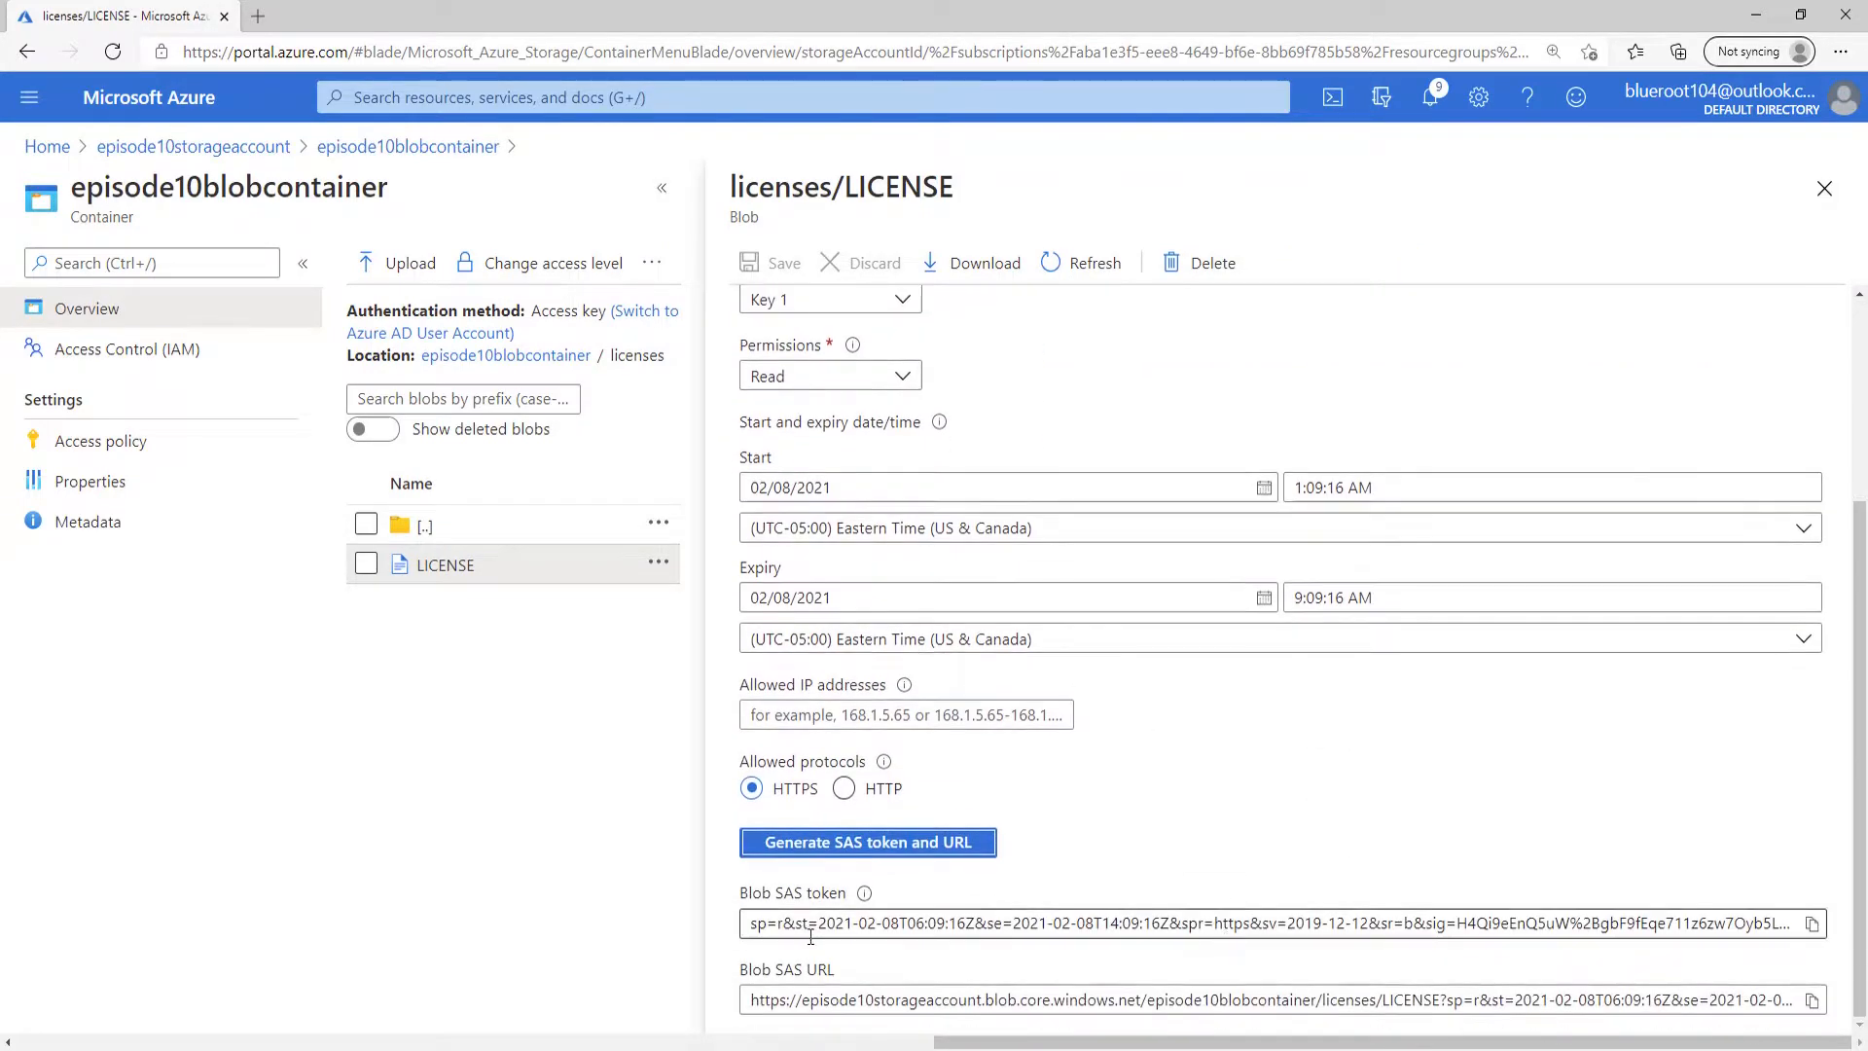
pyautogui.click(1812, 1000)
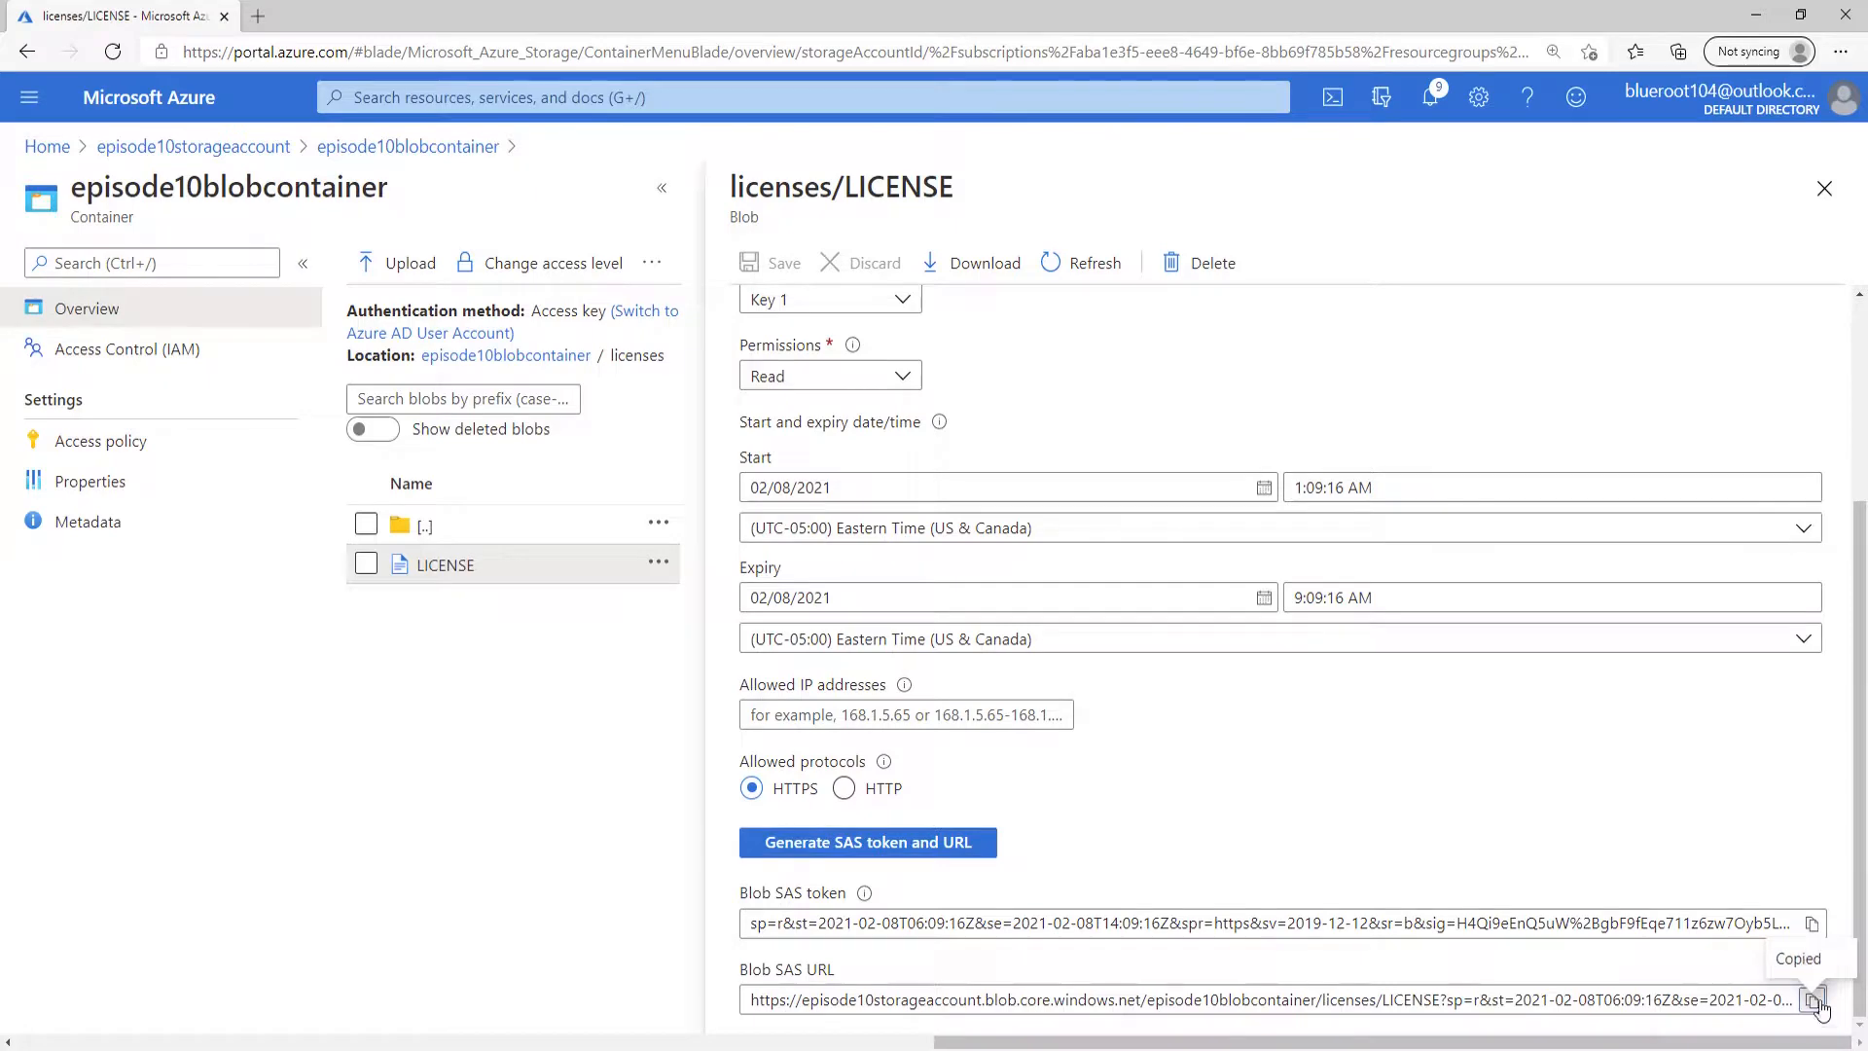
# Paste the copied blob SAS URL, including its token, into the address field of a new InPrivate window and load it.
pyautogui.click(1840, 52)
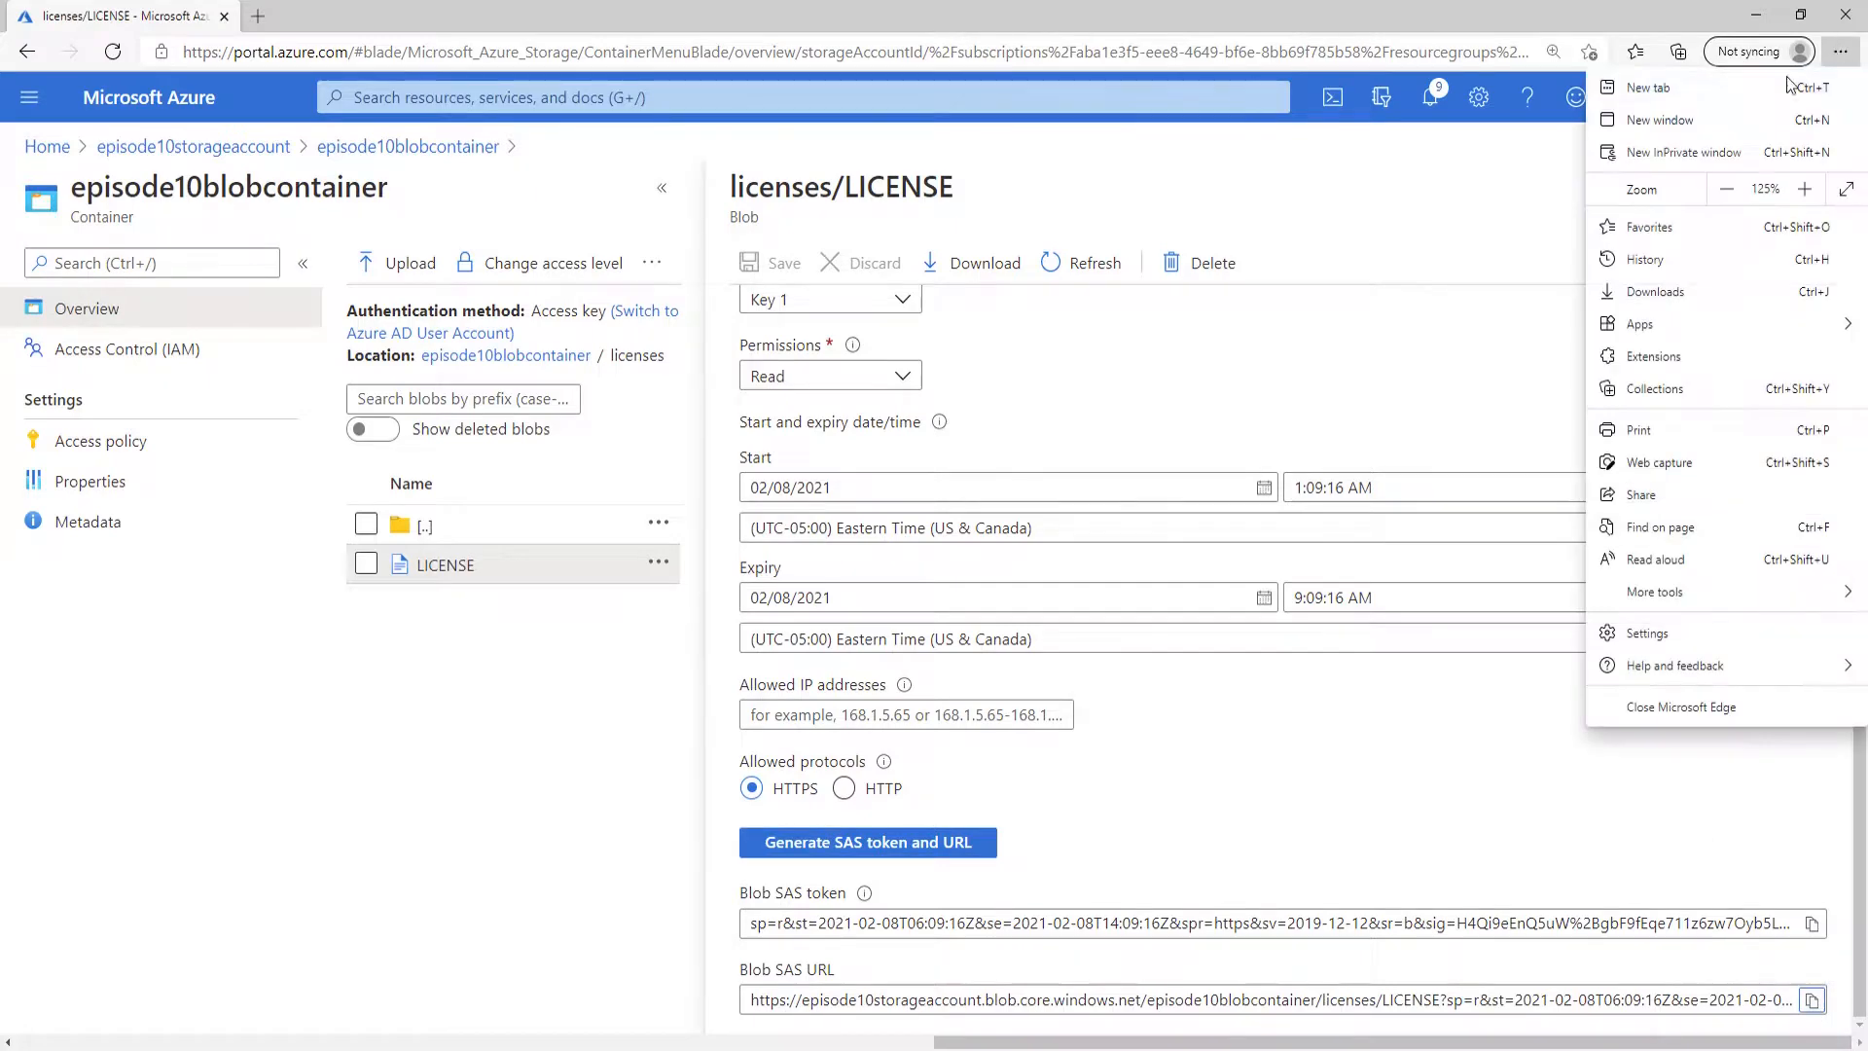
pyautogui.click(1686, 156)
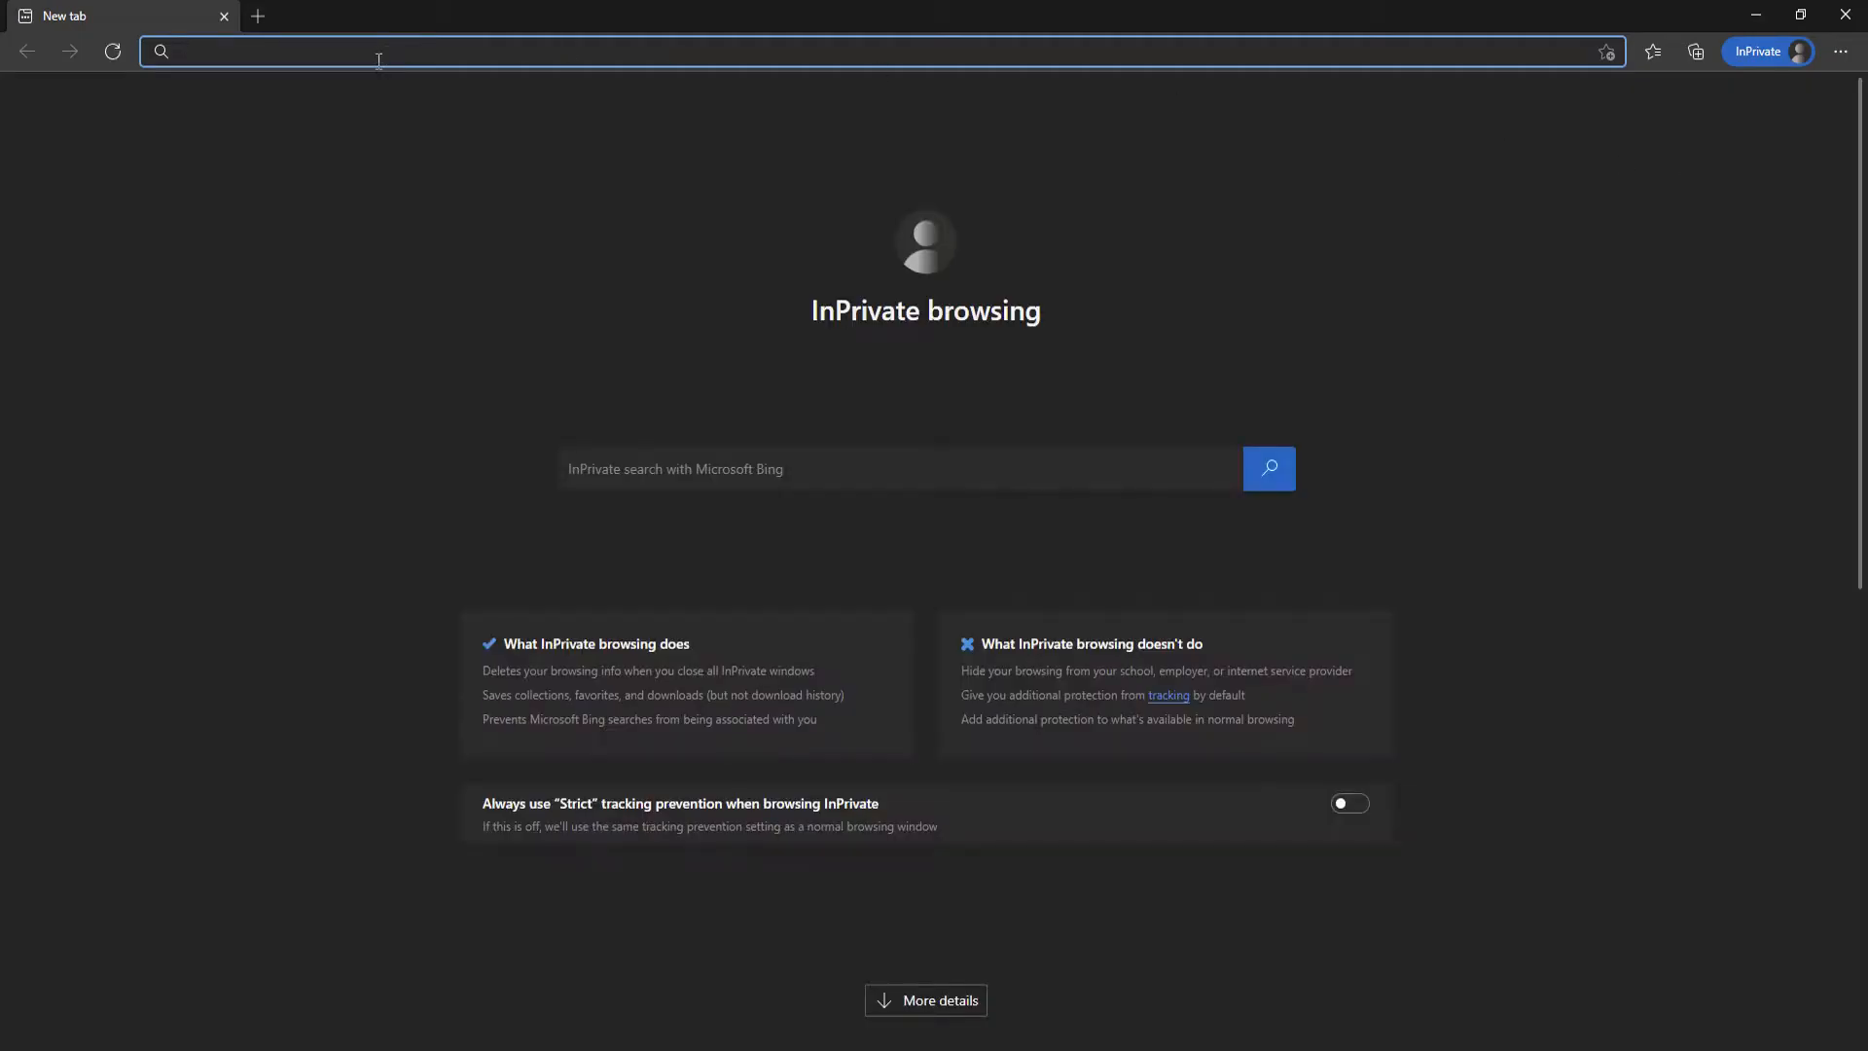
pyautogui.hotkey('ctrl', 'v')
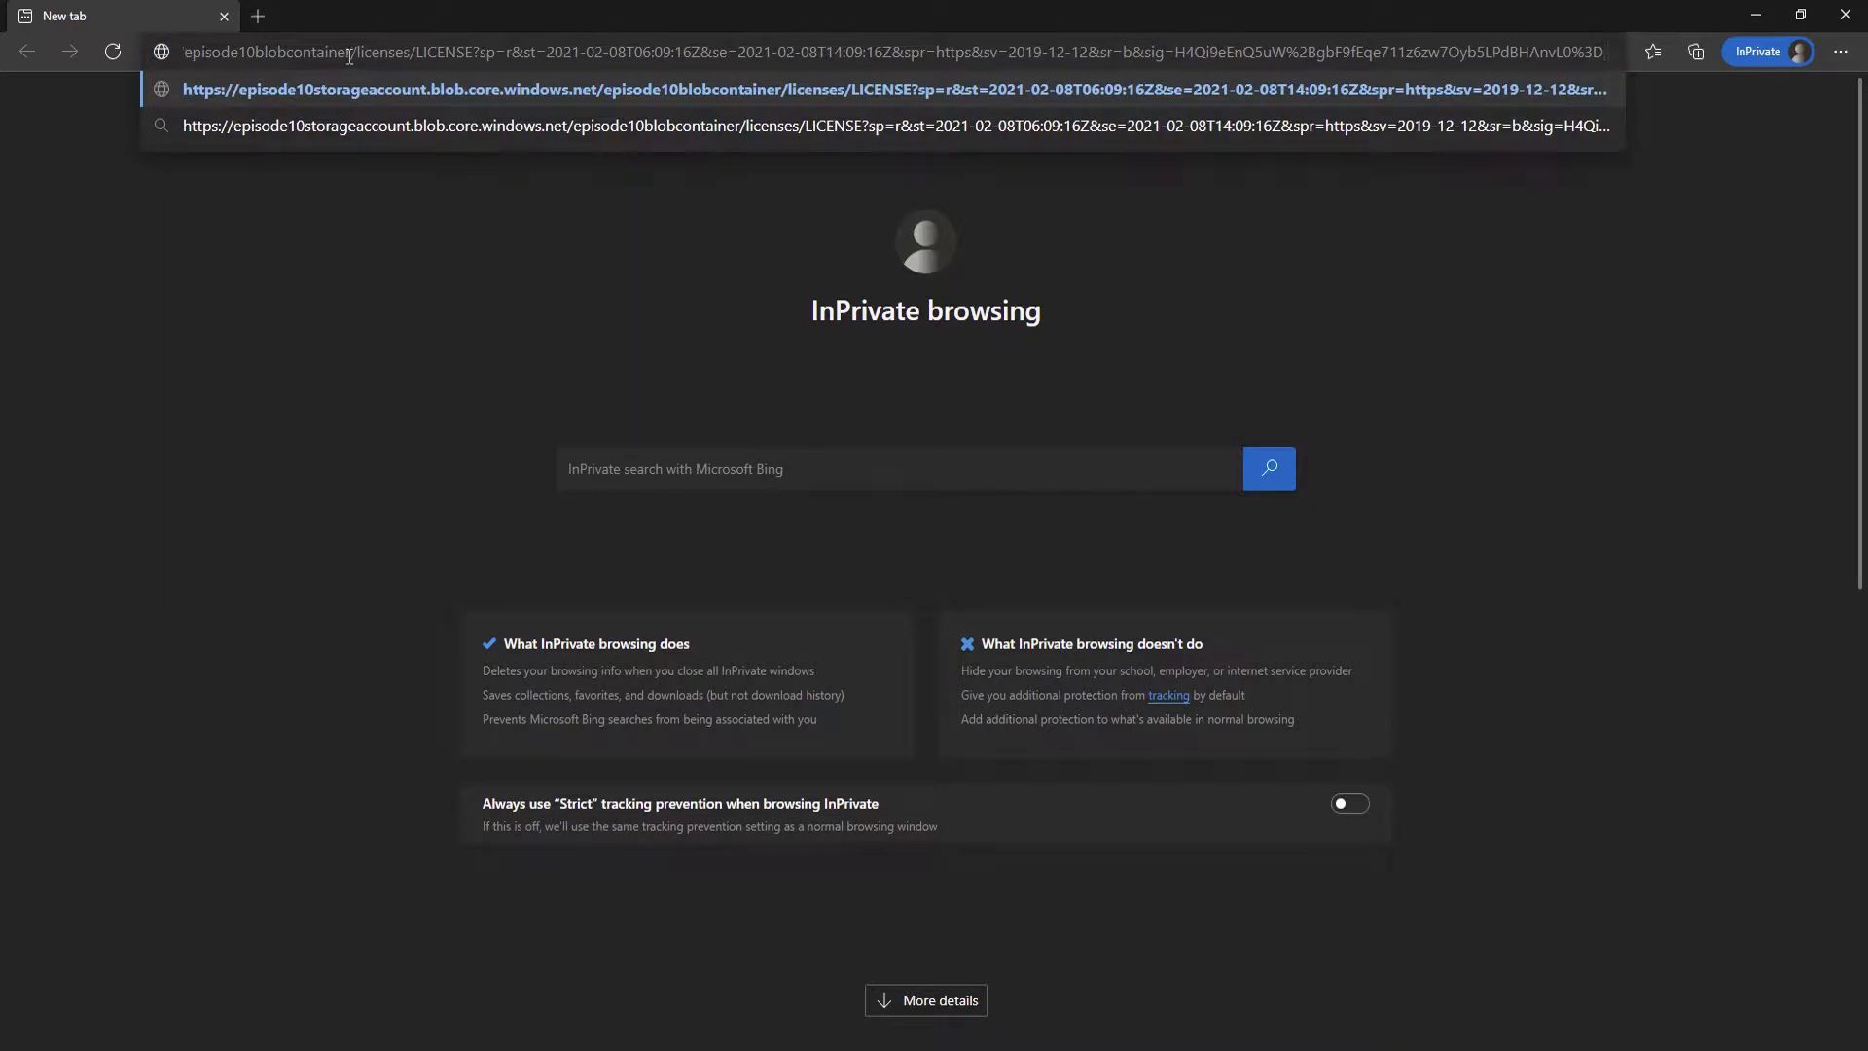
pyautogui.press('Return')
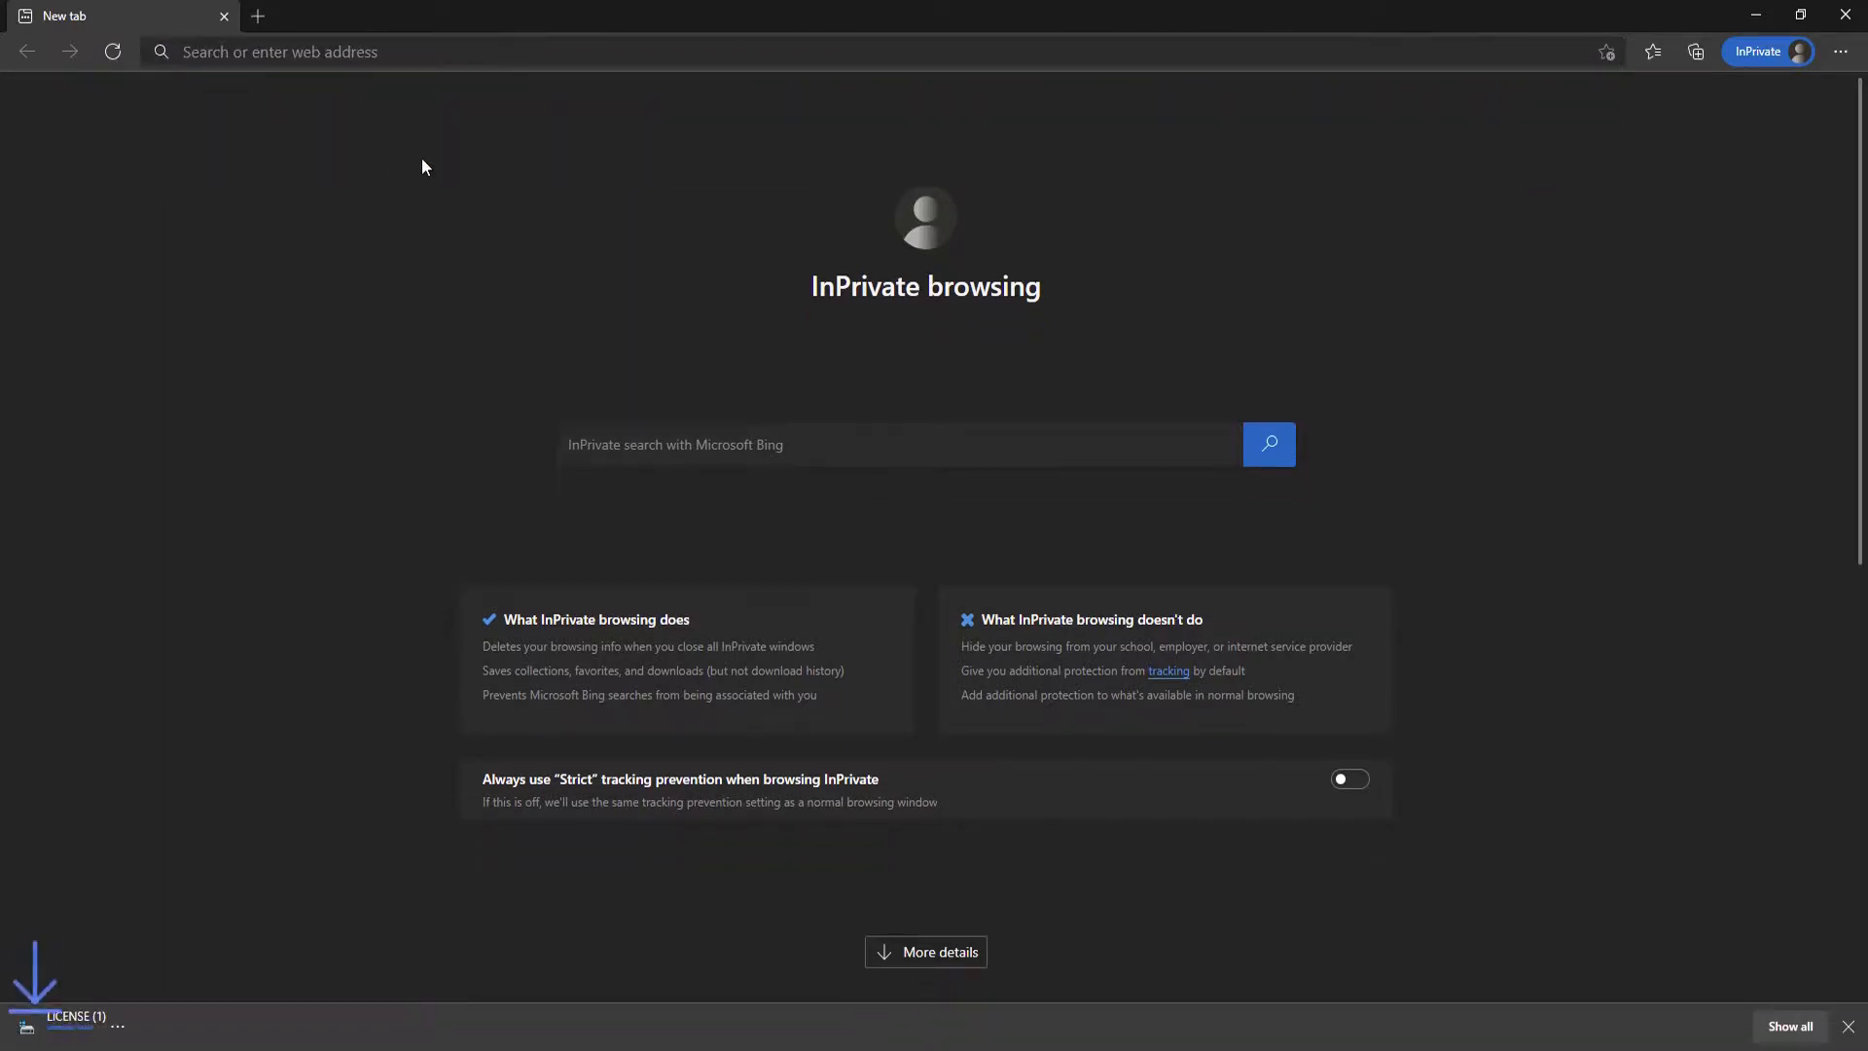